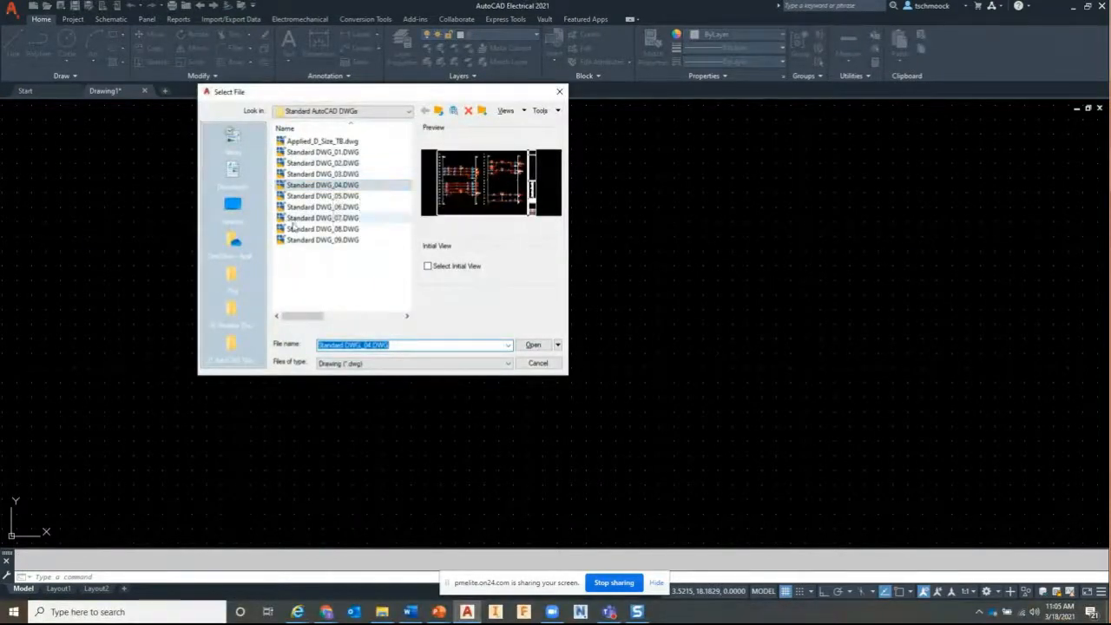
Cancel the Select File dialog, browse the Schematic, Panel, Project and Reports tabs, and open Project Manager
{"action": "left_click", "coordinate": [539, 365]}
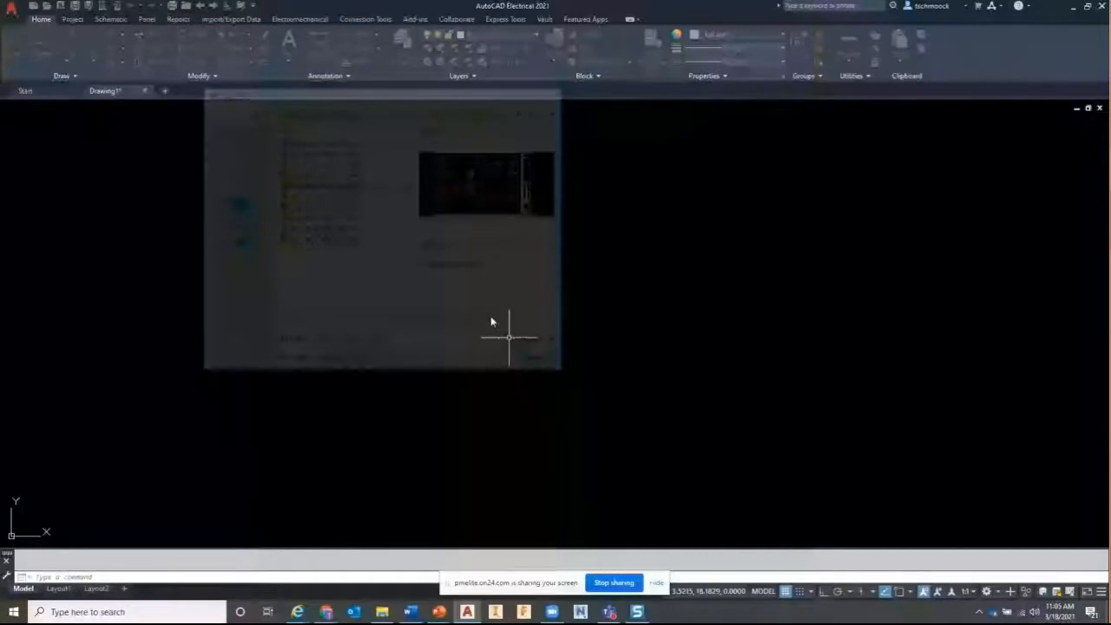
{"action": "left_click", "coordinate": [110, 19]}
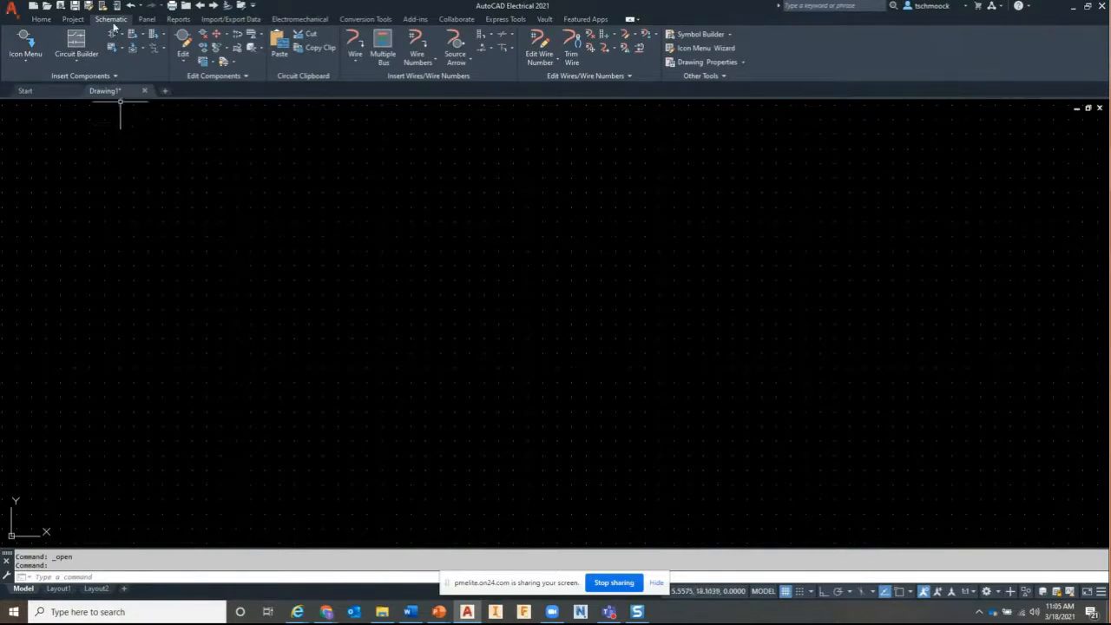
{"action": "left_click", "coordinate": [145, 20]}
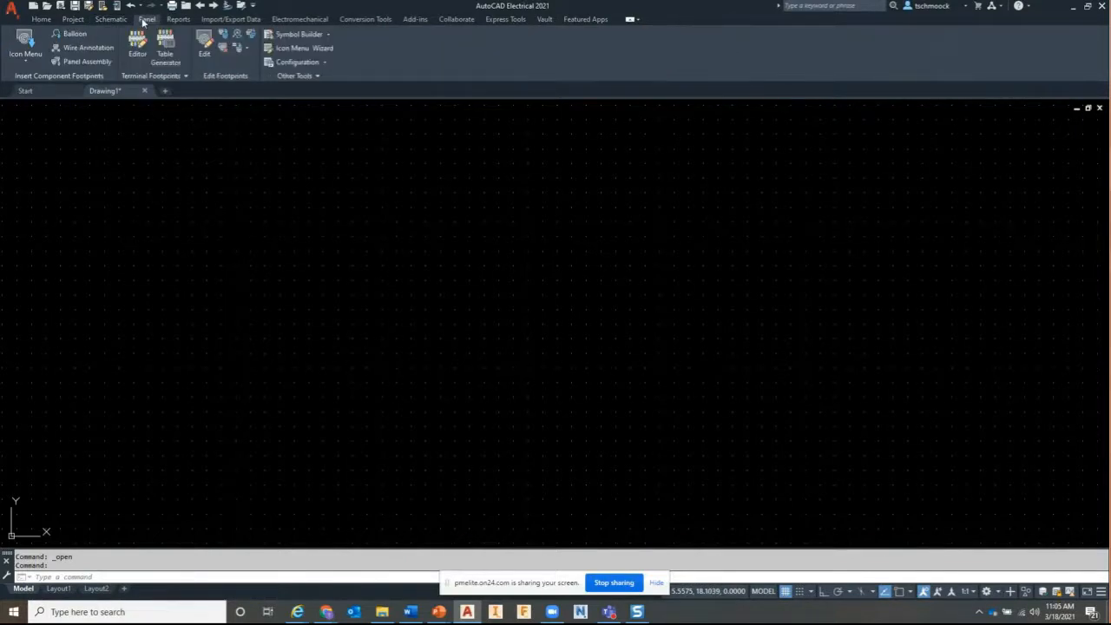
{"action": "left_click", "coordinate": [86, 22]}
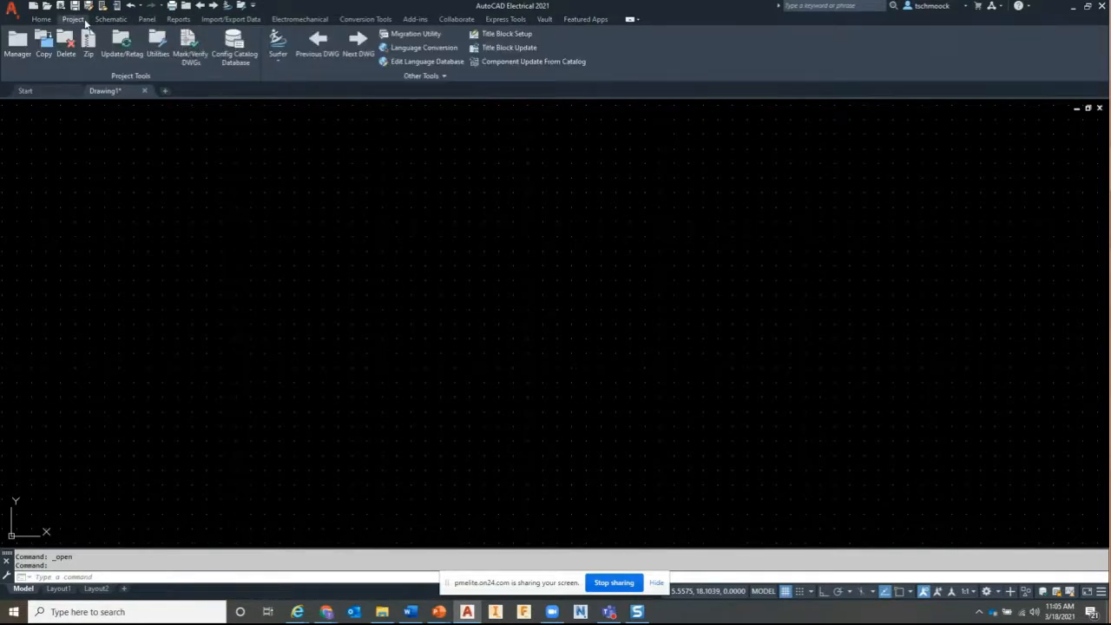
{"action": "left_click", "coordinate": [176, 23]}
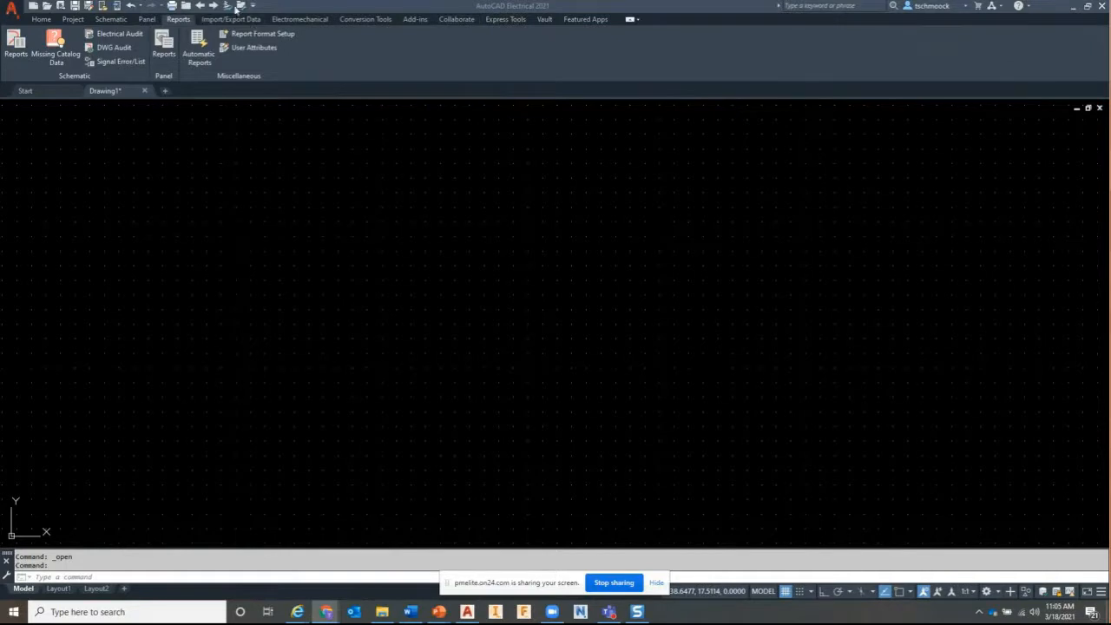
{"action": "left_click", "coordinate": [188, 8]}
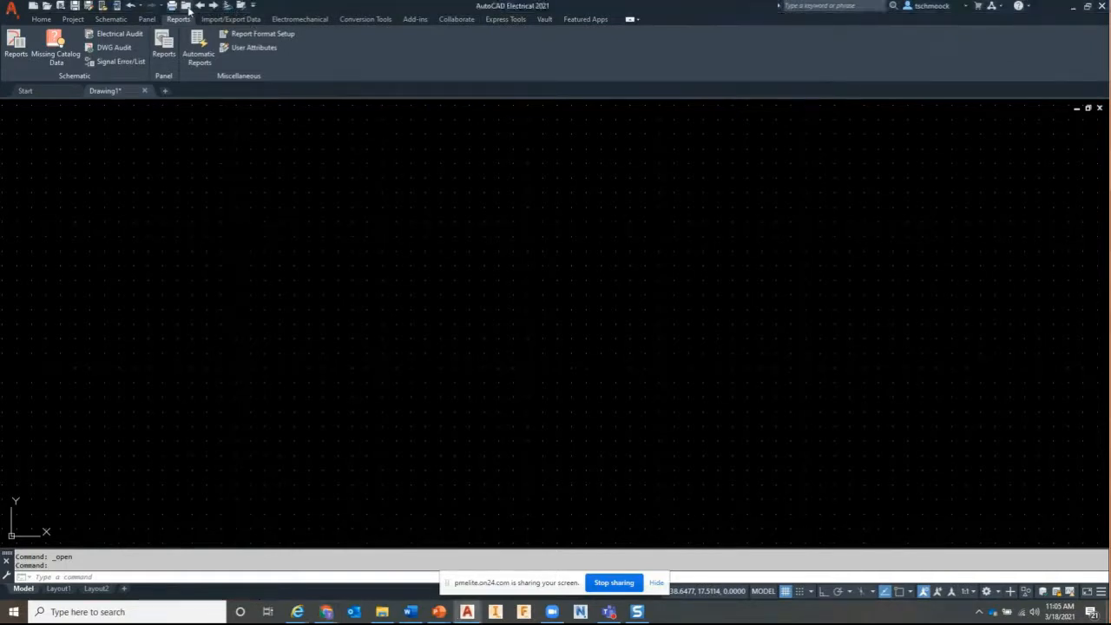
{"action": "left_click", "coordinate": [189, 9]}
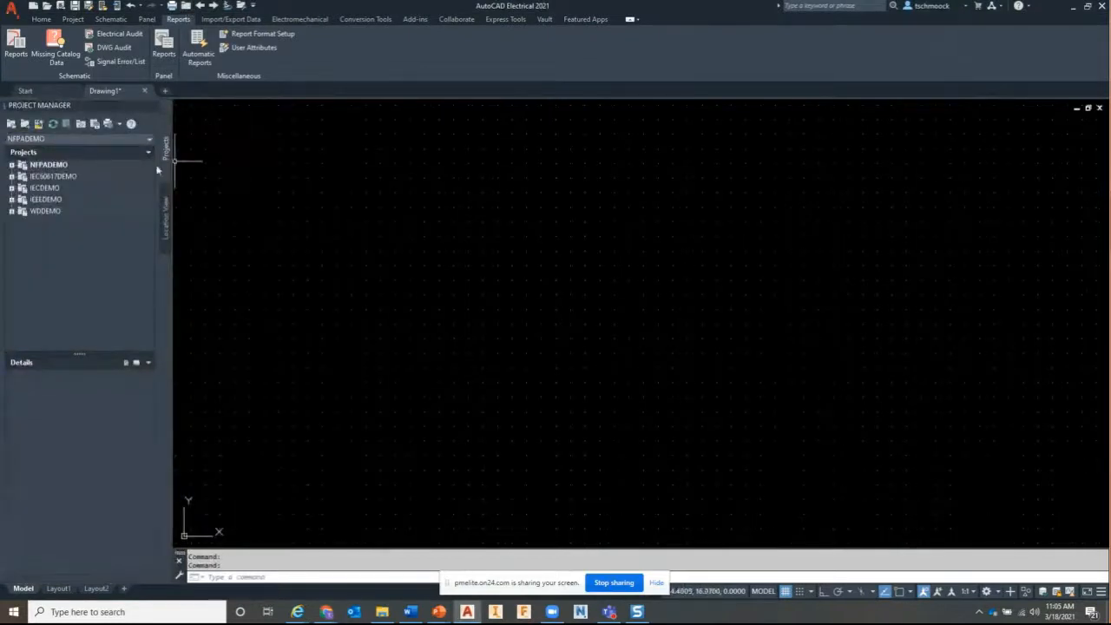
Expand NFPADEMO with its SCHEMATIC and PANEL folders and review demo04.dwg and project details
{"action": "left_click", "coordinate": [11, 165]}
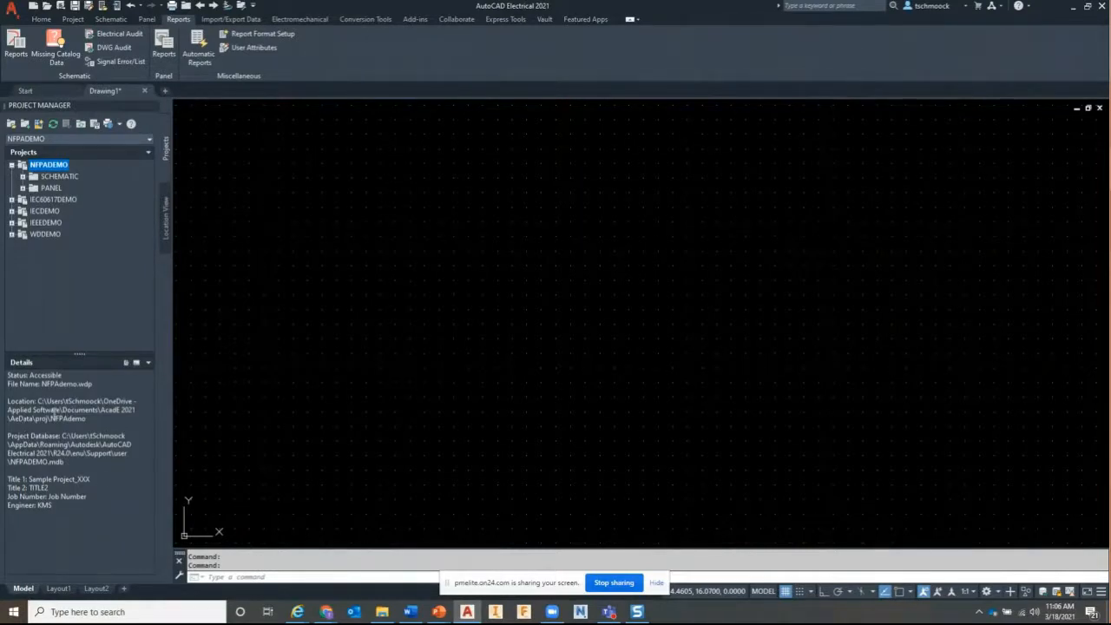
{"action": "left_click", "coordinate": [23, 177]}
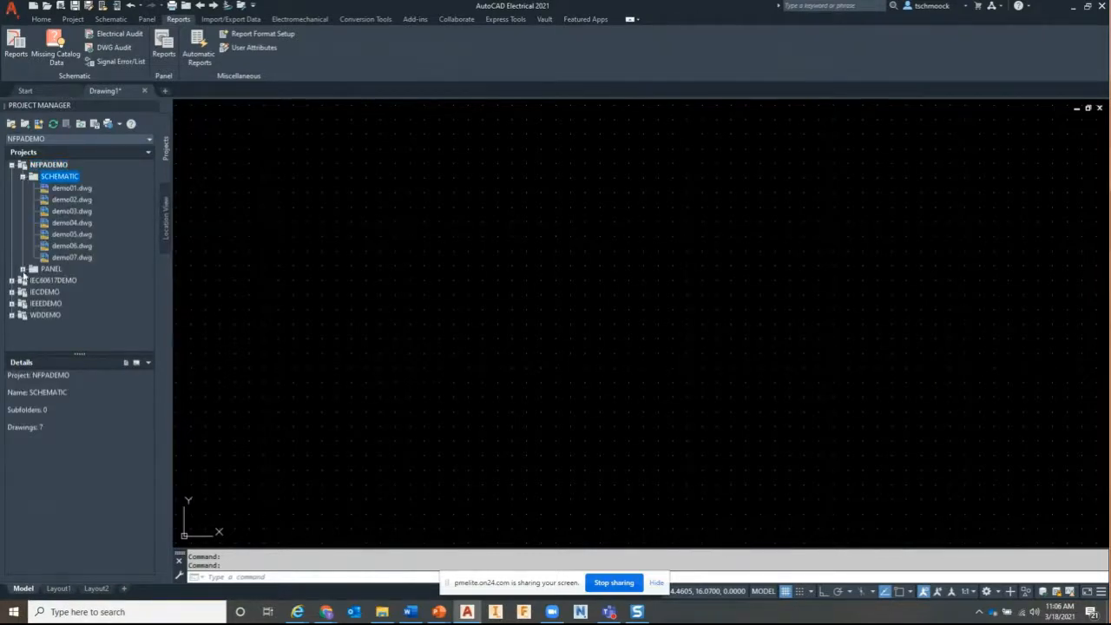
{"action": "left_click", "coordinate": [24, 270]}
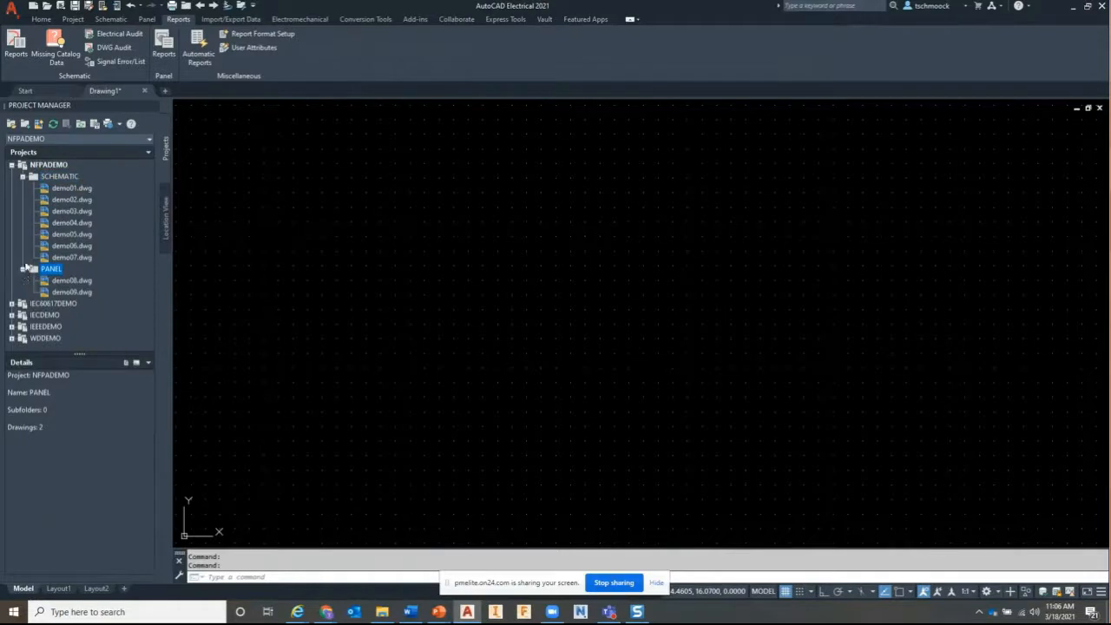
{"action": "left_click", "coordinate": [63, 224]}
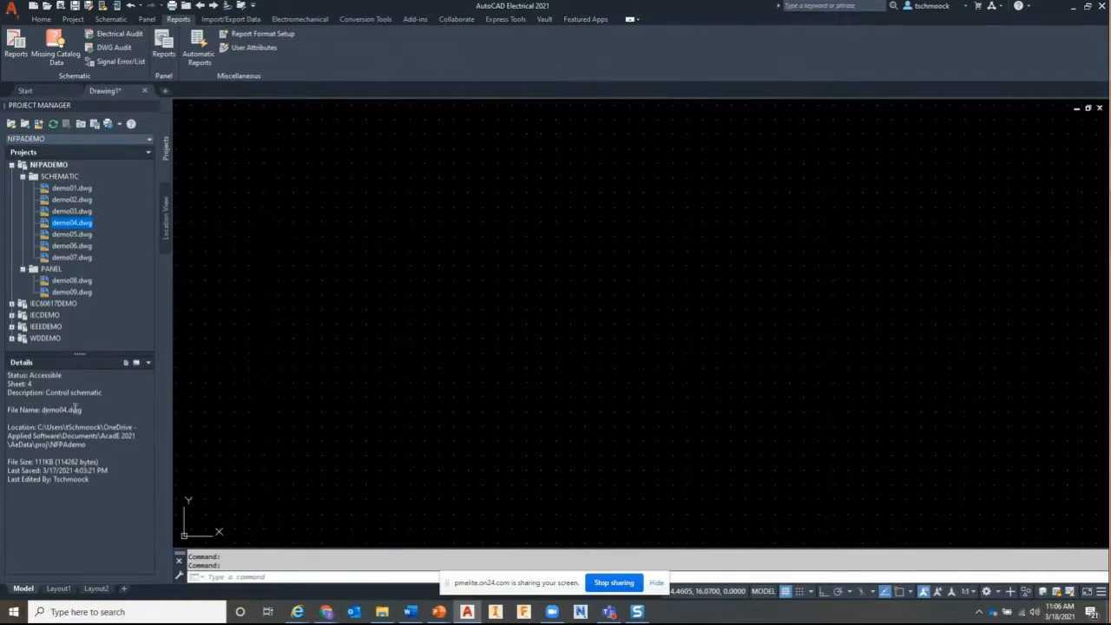
{"action": "left_click", "coordinate": [69, 431]}
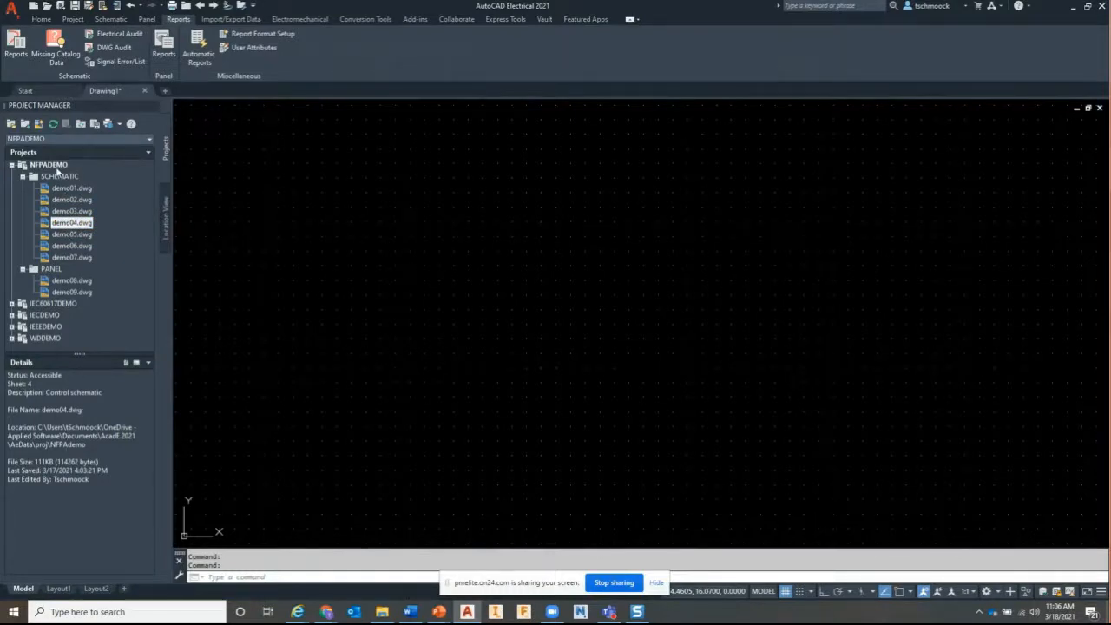
{"action": "left_click", "coordinate": [57, 170]}
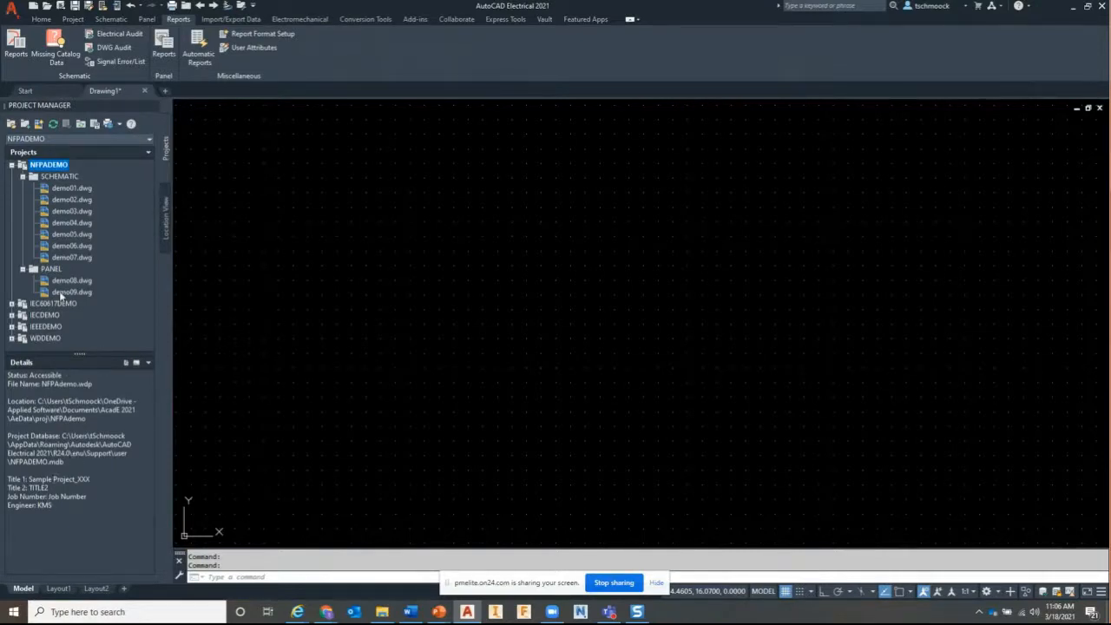
Preview demo01, demo03, demo05 and demo04 drawings, collapse NFPADEMO, and open the Proj folder in Explorer
{"action": "left_click", "coordinate": [72, 223]}
{"action": "left_click", "coordinate": [136, 362]}
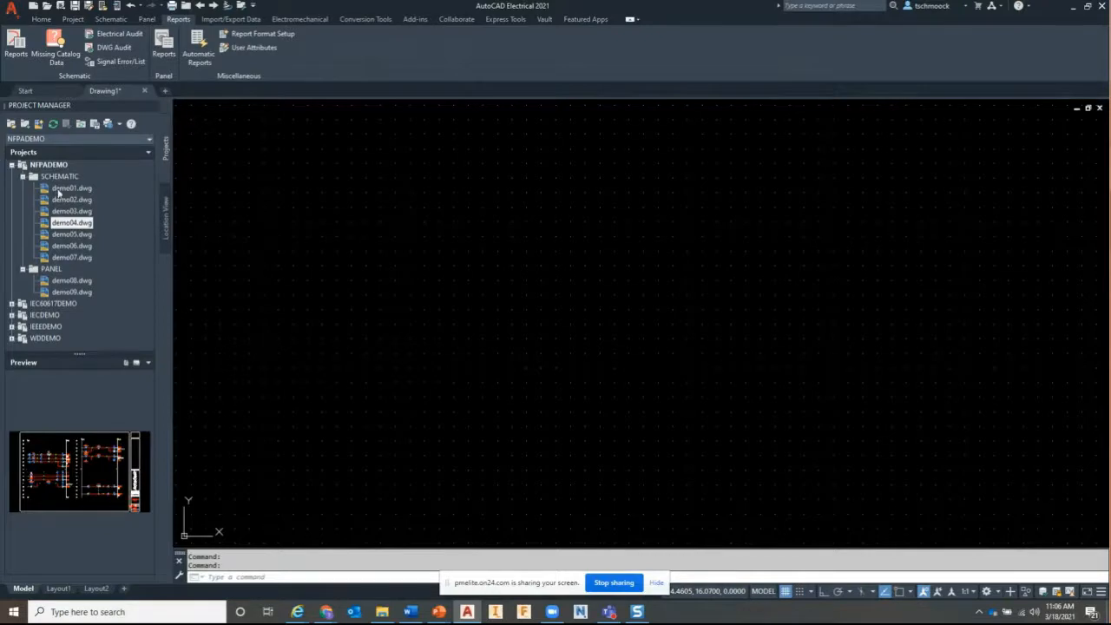
{"action": "left_click", "coordinate": [58, 192]}
{"action": "left_click", "coordinate": [58, 191]}
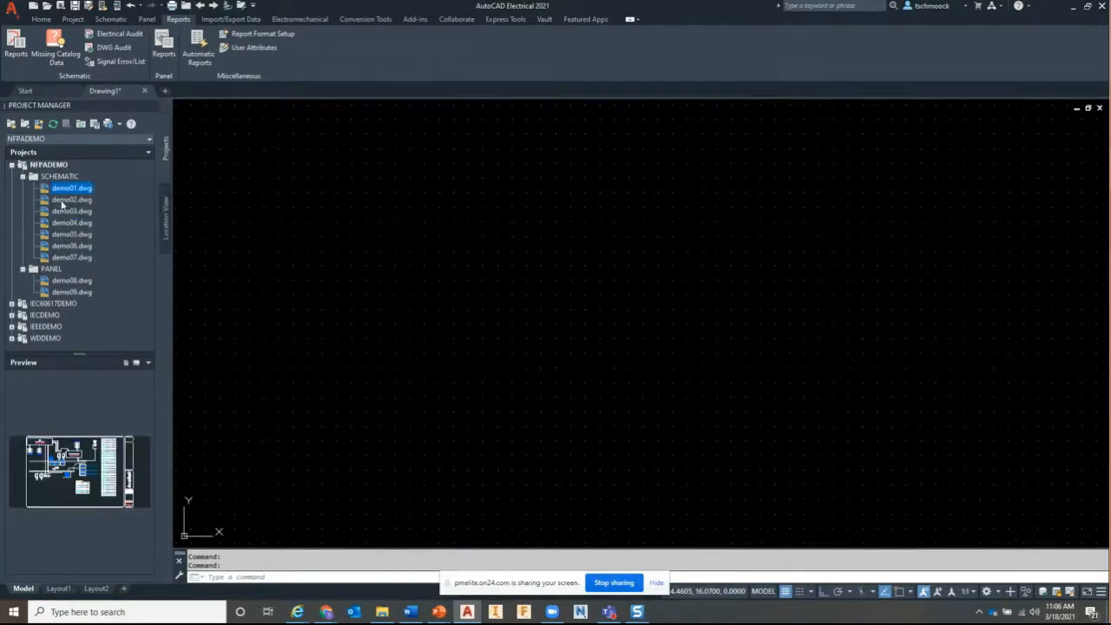
{"action": "left_click", "coordinate": [61, 211]}
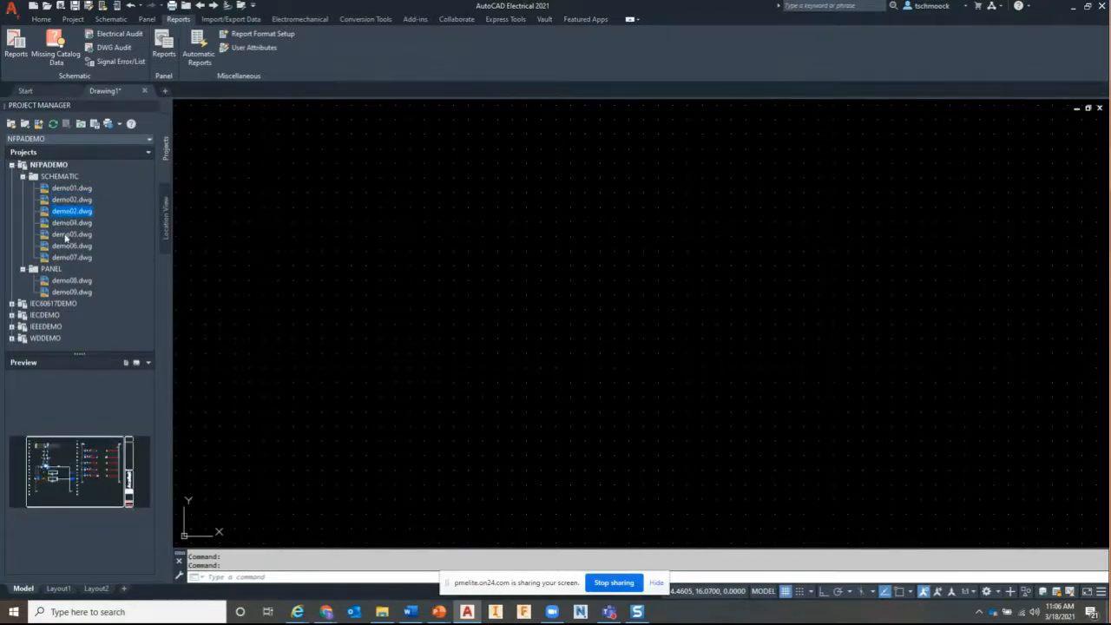
{"action": "left_click", "coordinate": [65, 232]}
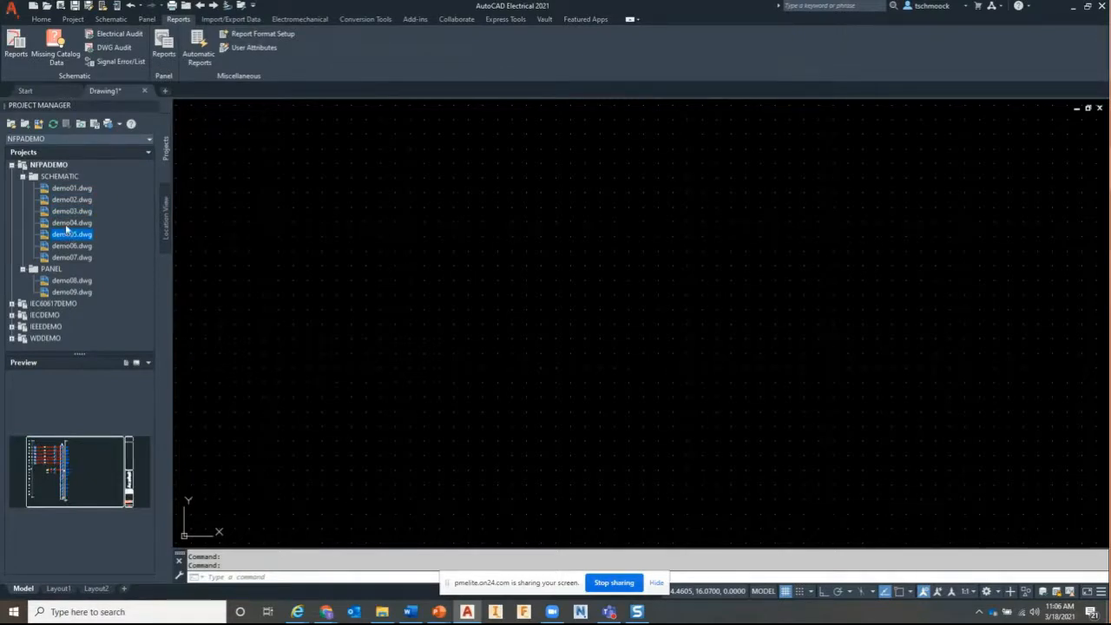
{"action": "left_click", "coordinate": [65, 224]}
{"action": "left_click", "coordinate": [126, 363]}
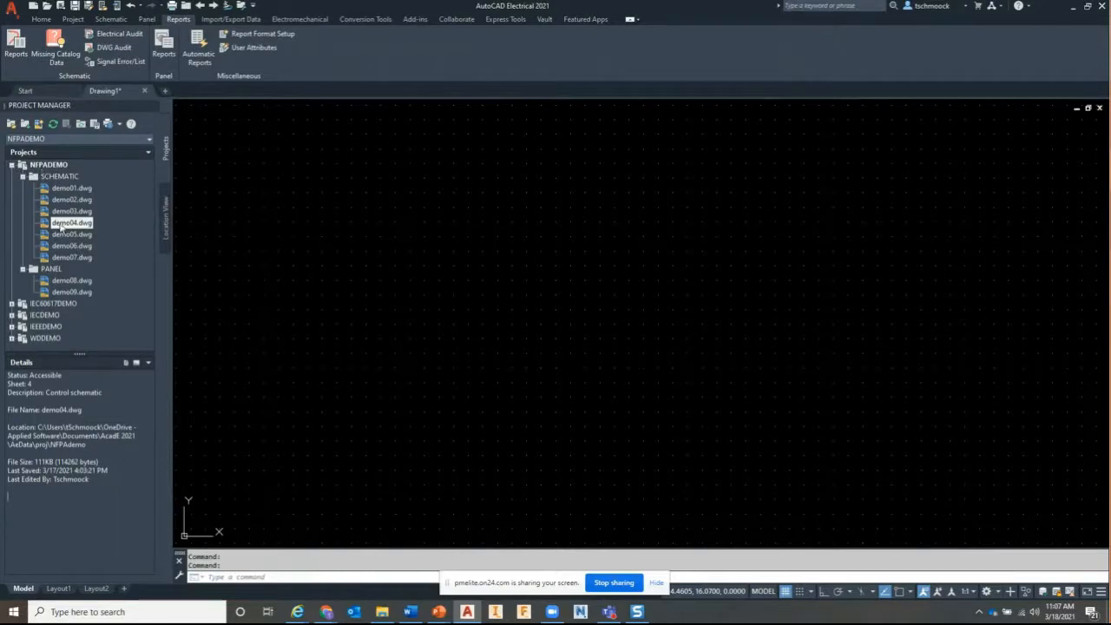
{"action": "left_click", "coordinate": [12, 165]}
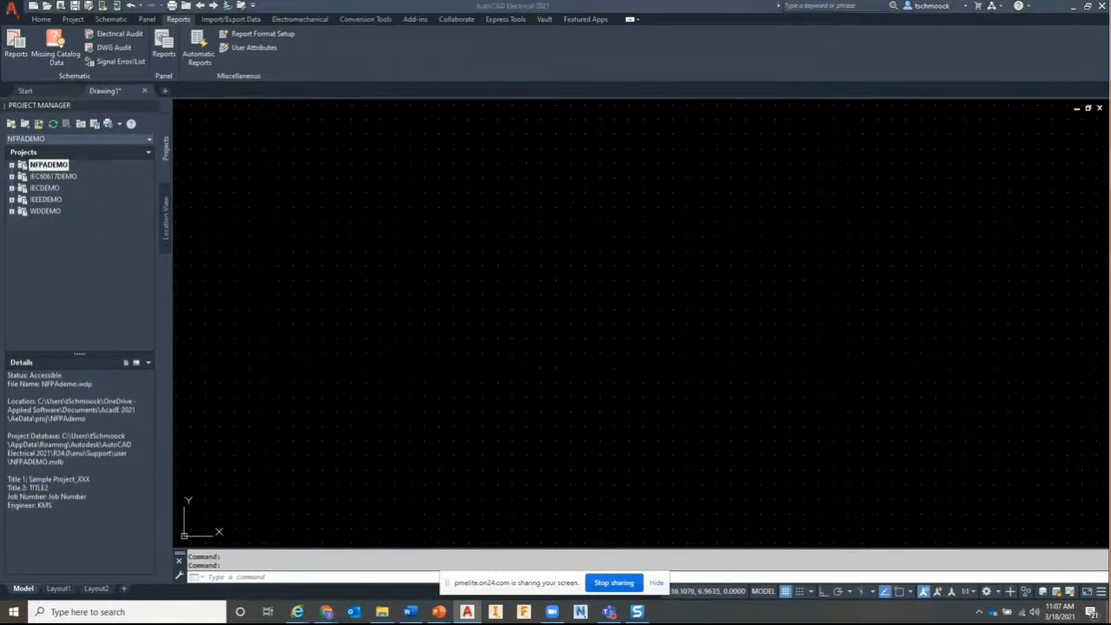
{"action": "left_click", "coordinate": [382, 611]}
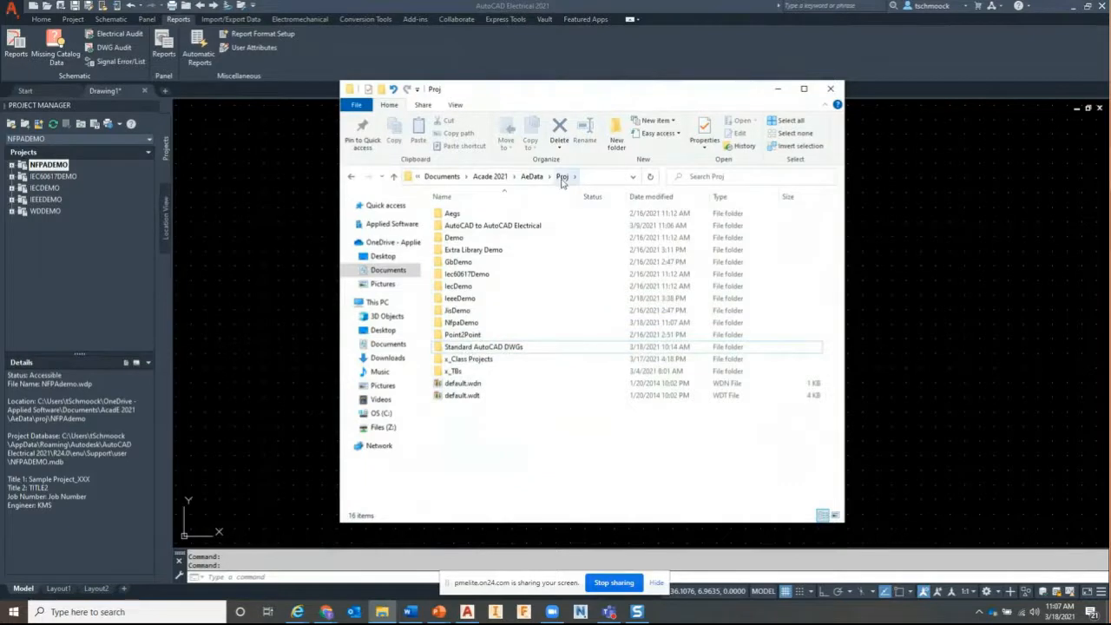
Select Standard DWG_01–09 in Standard AutoCAD DWGs and open the AutoCAD to AutoCAD Electrical folder
{"action": "double_click", "coordinate": [512, 348]}
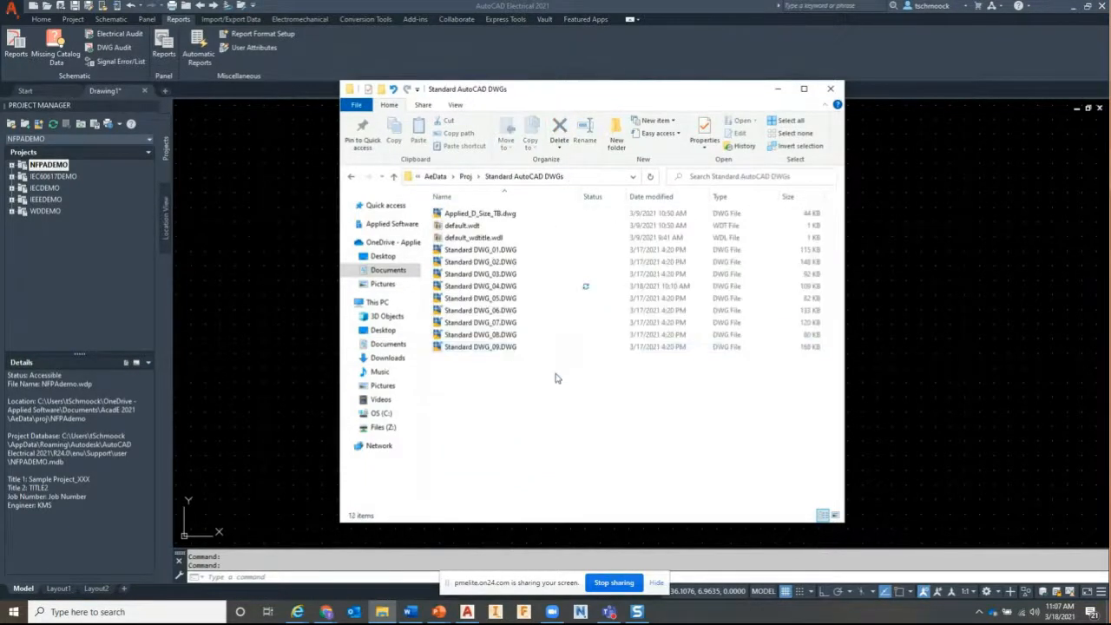
{"action": "left_click_drag", "start_coordinate": [552, 373], "coordinate": [436, 248]}
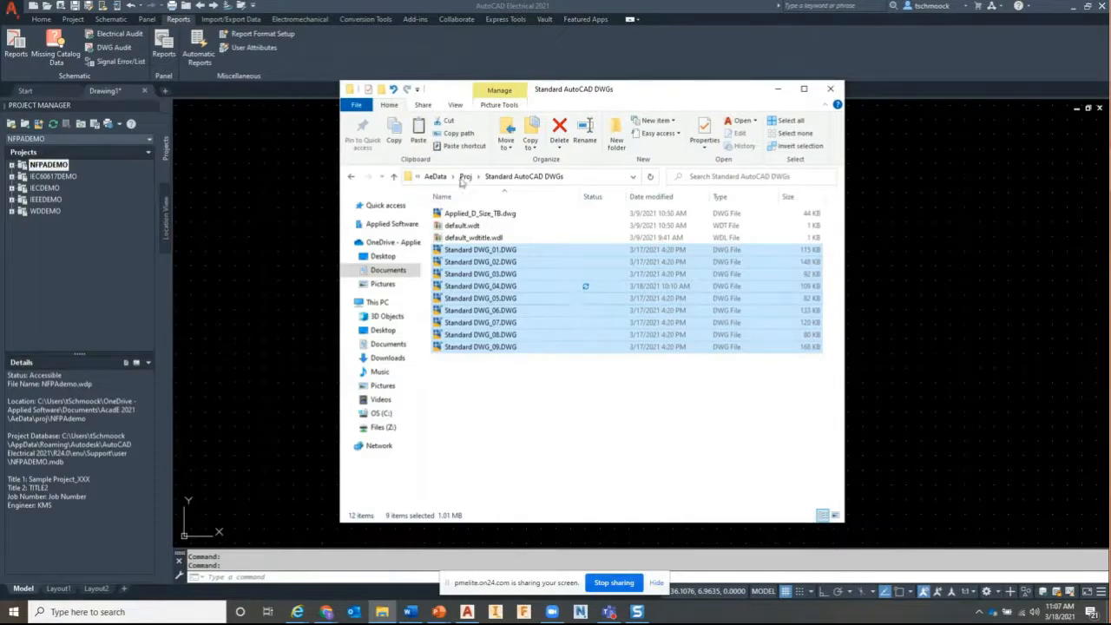
{"action": "left_click", "coordinate": [464, 177]}
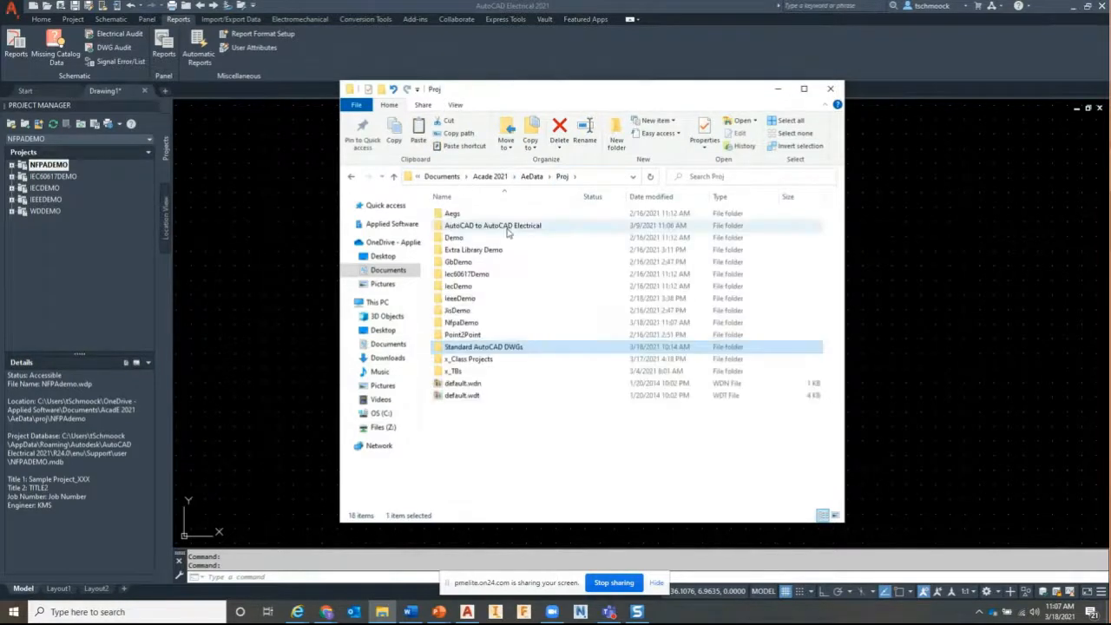
{"action": "left_click", "coordinate": [475, 227]}
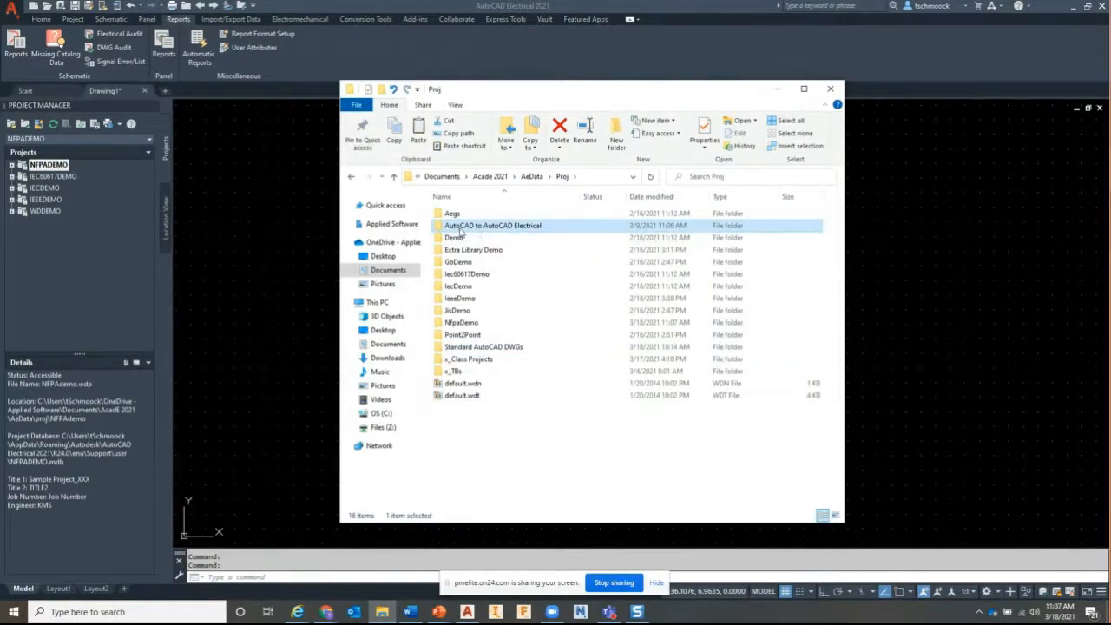
{"action": "left_click", "coordinate": [478, 227]}
{"action": "left_click", "coordinate": [528, 421]}
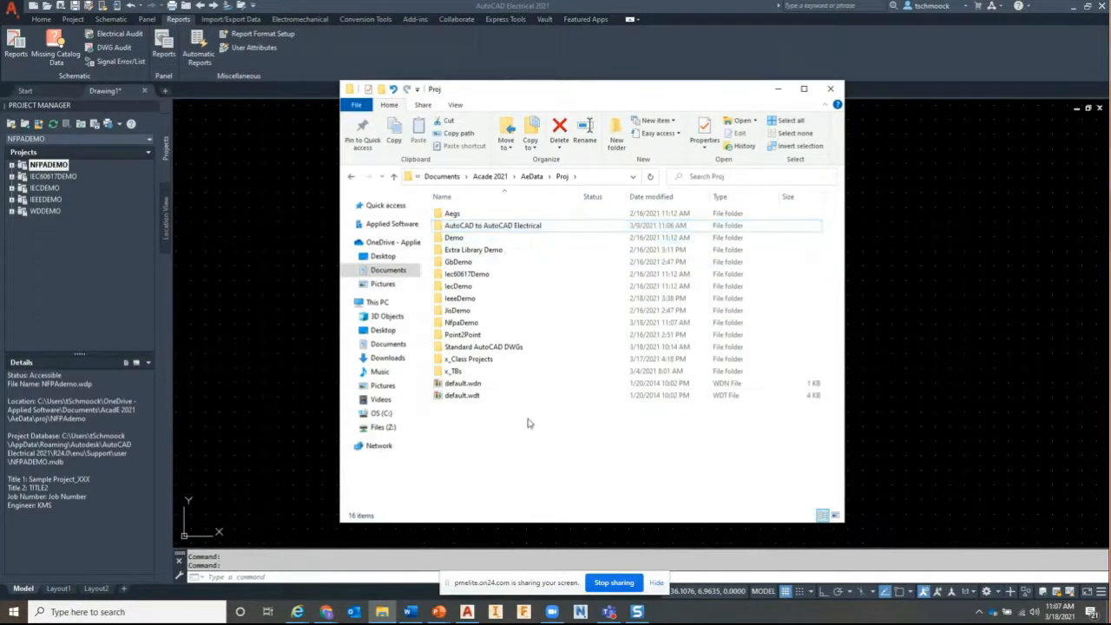
{"action": "double_click", "coordinate": [486, 225]}
{"action": "right_click", "coordinate": [484, 279]}
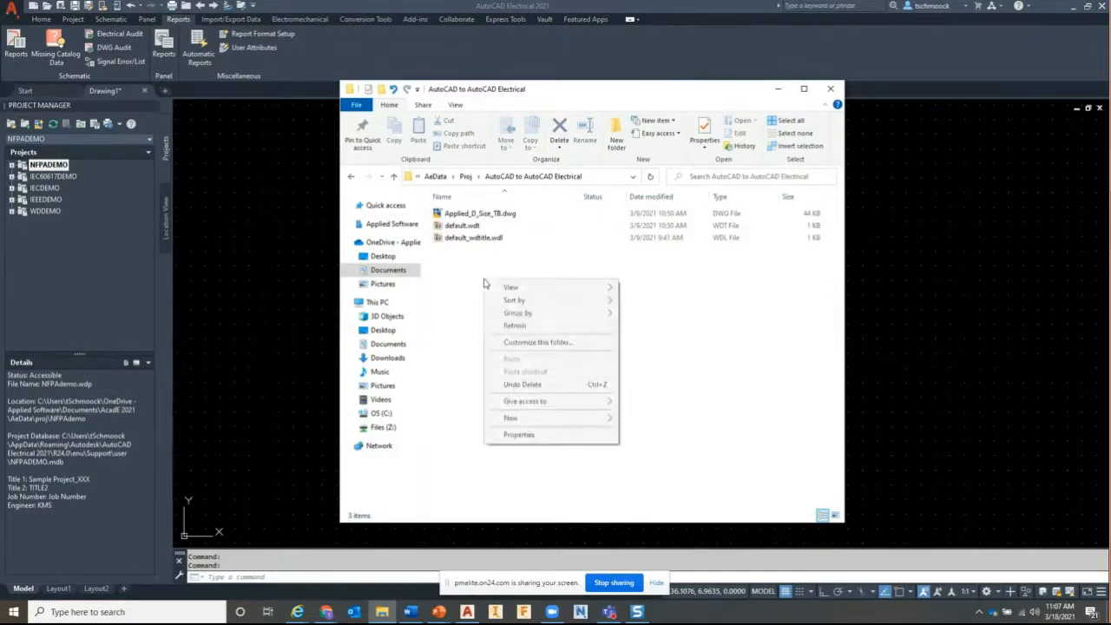
{"action": "left_click", "coordinate": [460, 274]}
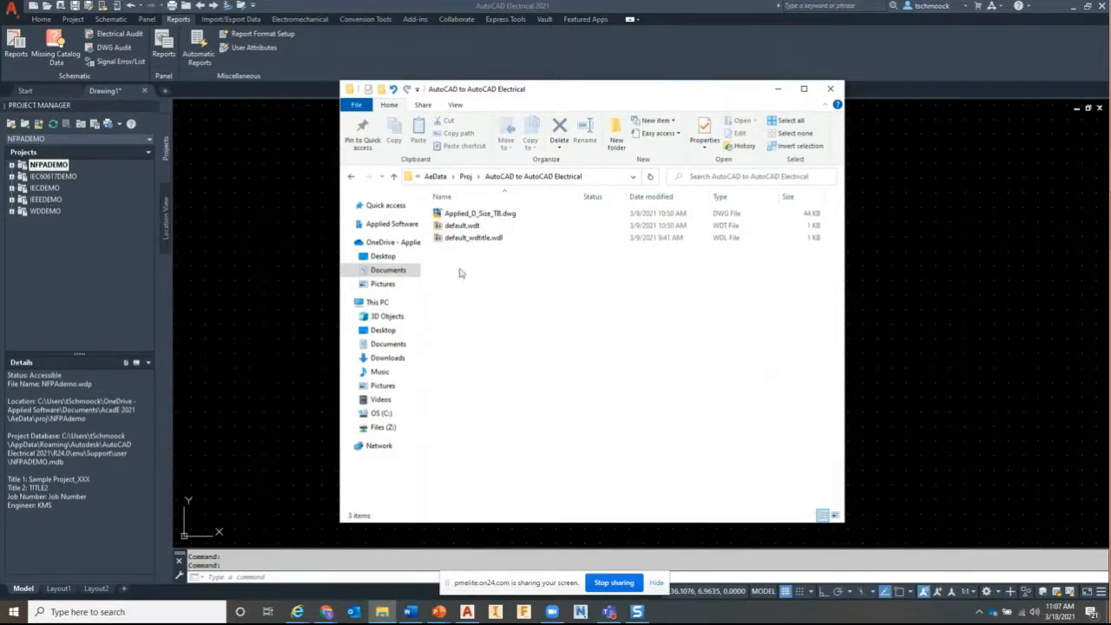
Paste the copied Standard DWG drawings into the AutoCAD to AutoCAD Electrical folder
{"action": "left_click", "coordinate": [466, 176]}
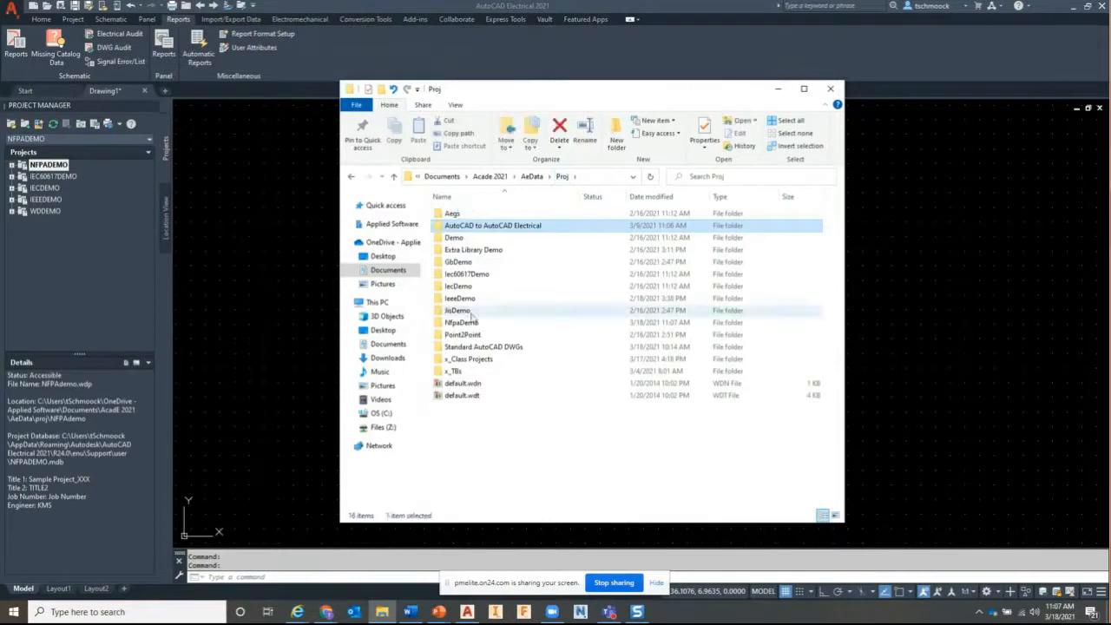
{"action": "left_click", "coordinate": [473, 347]}
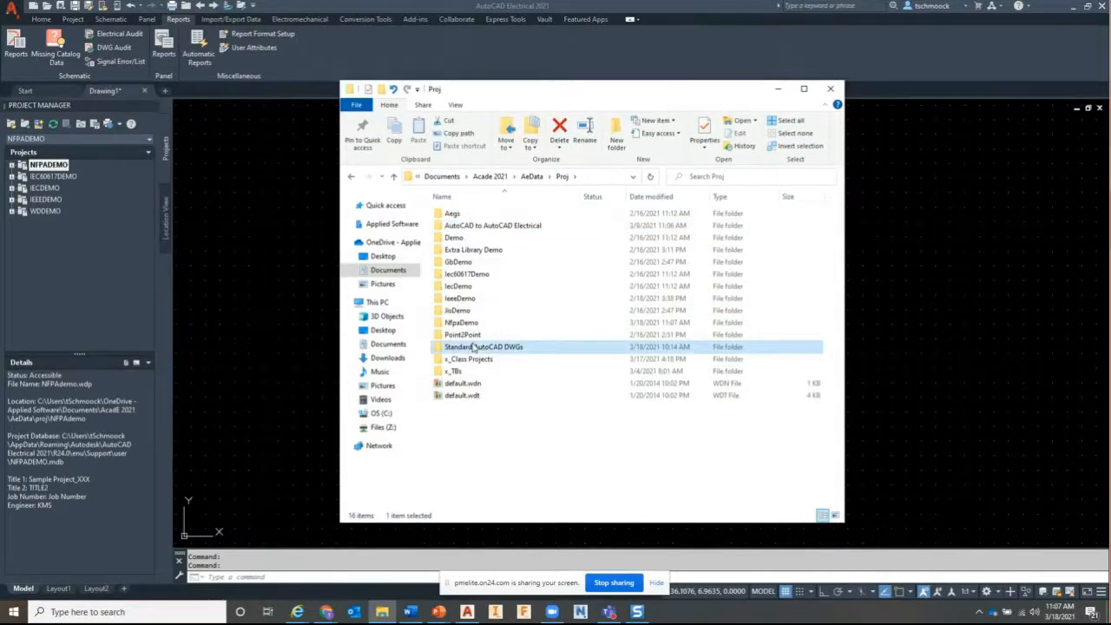
{"action": "double_click", "coordinate": [474, 347]}
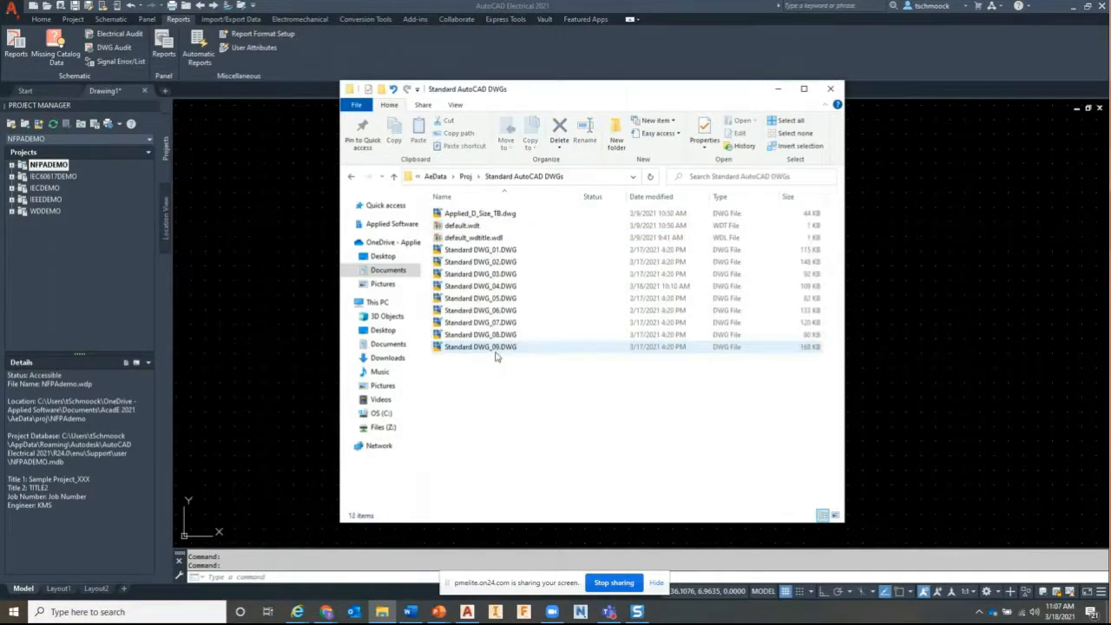
{"action": "left_click", "coordinate": [496, 351]}
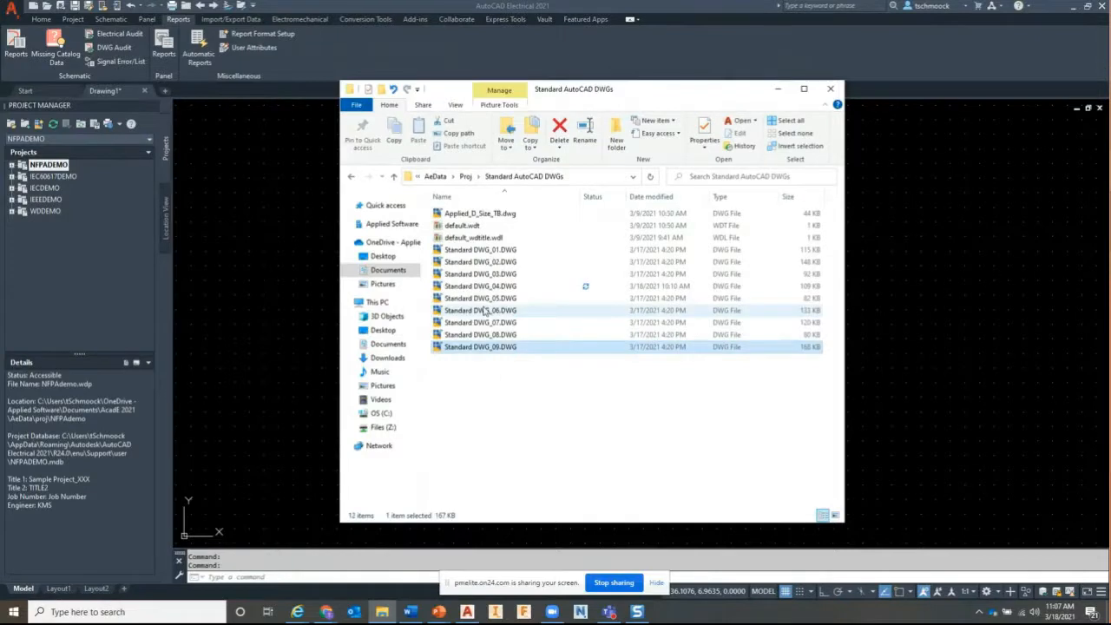
{"action": "left_click", "coordinate": [466, 176]}
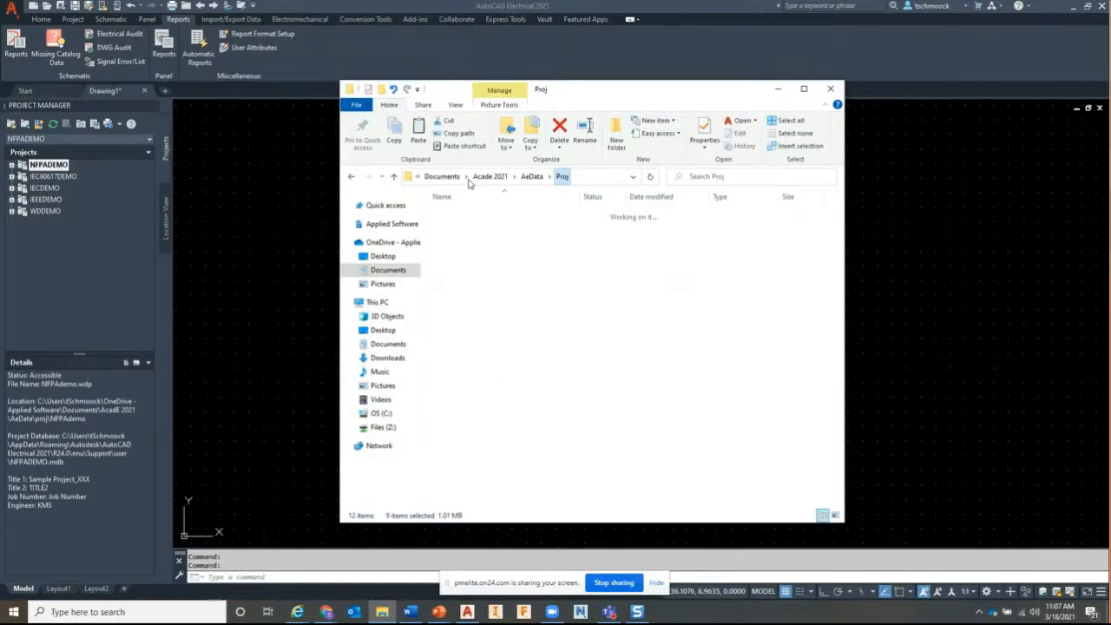
{"action": "double_click", "coordinate": [483, 213]}
{"action": "right_click", "coordinate": [488, 260]}
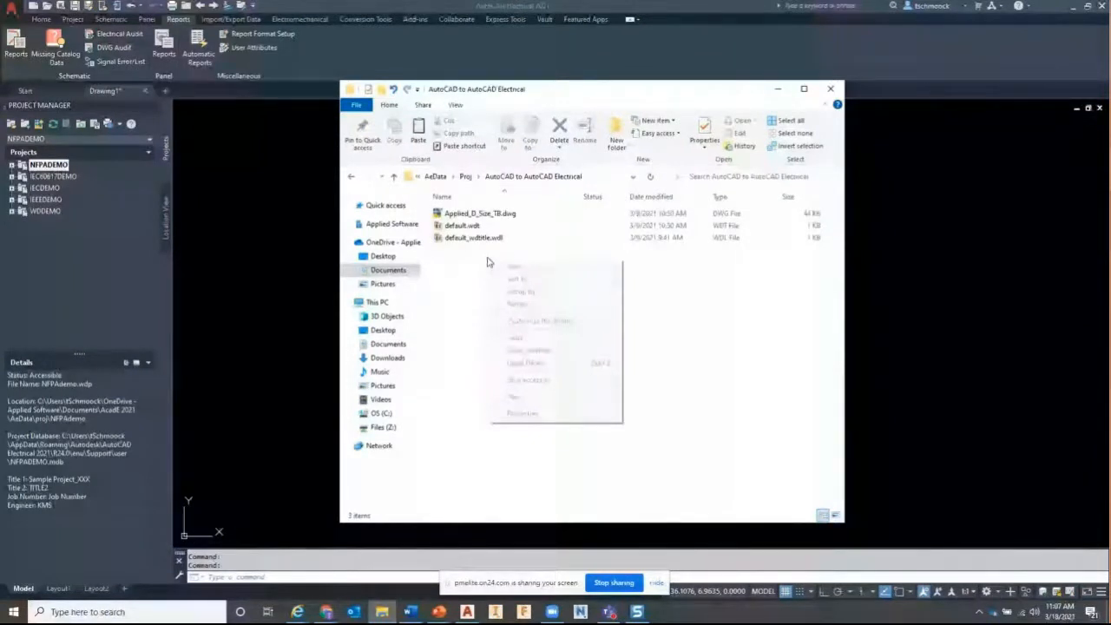
{"action": "left_click", "coordinate": [516, 338]}
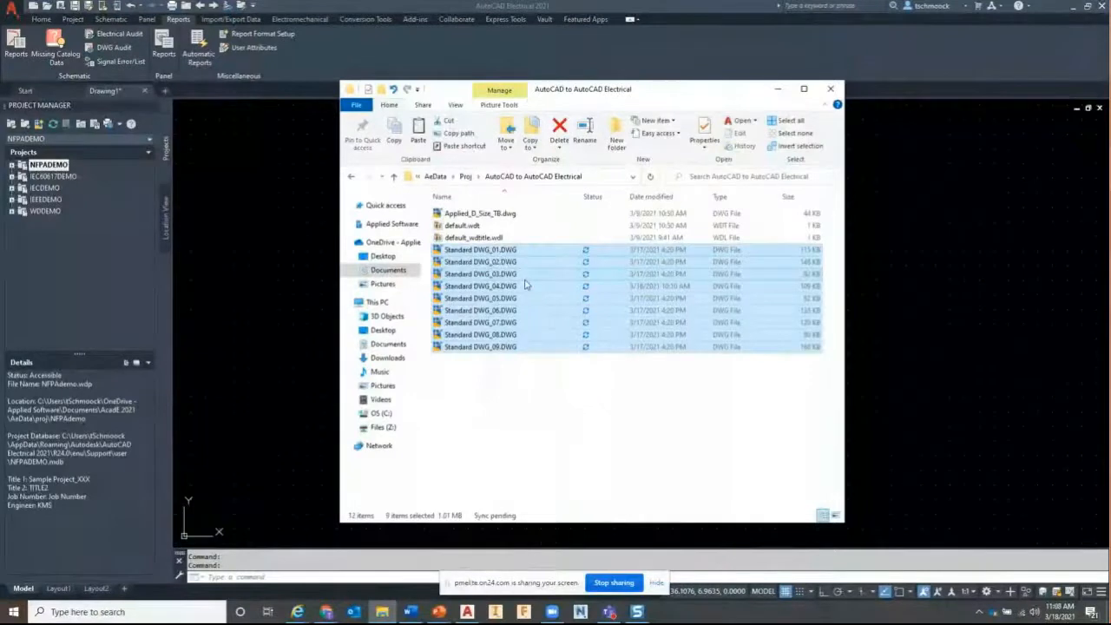
Start a New Project from the Project Manager's Projects list in AutoCAD Electrical
{"action": "left_click", "coordinate": [113, 227]}
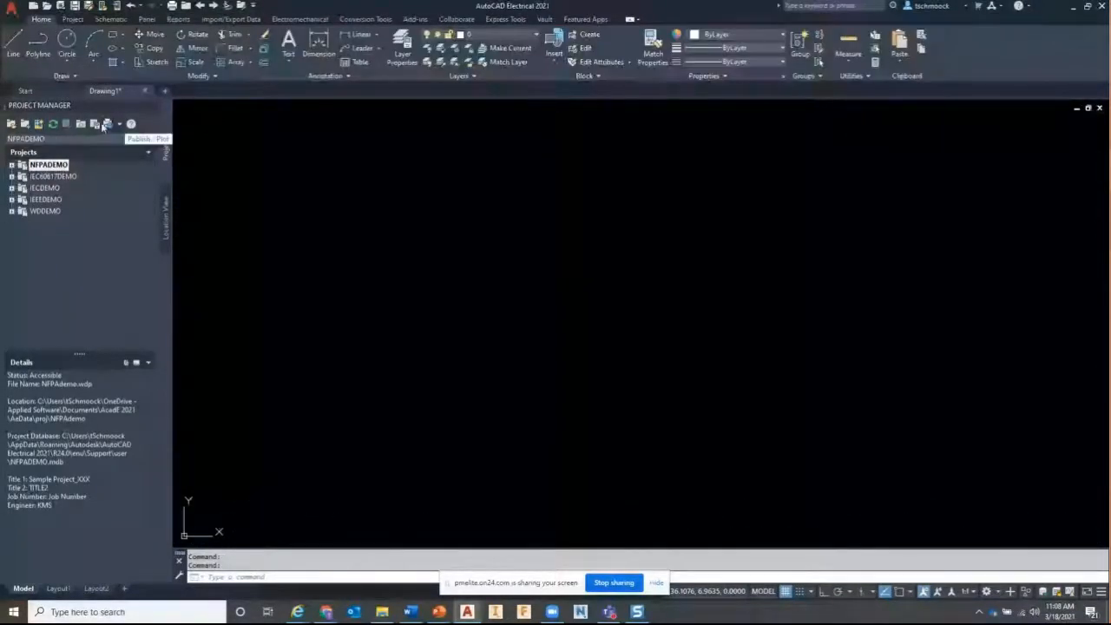
{"action": "right_click", "coordinate": [52, 240]}
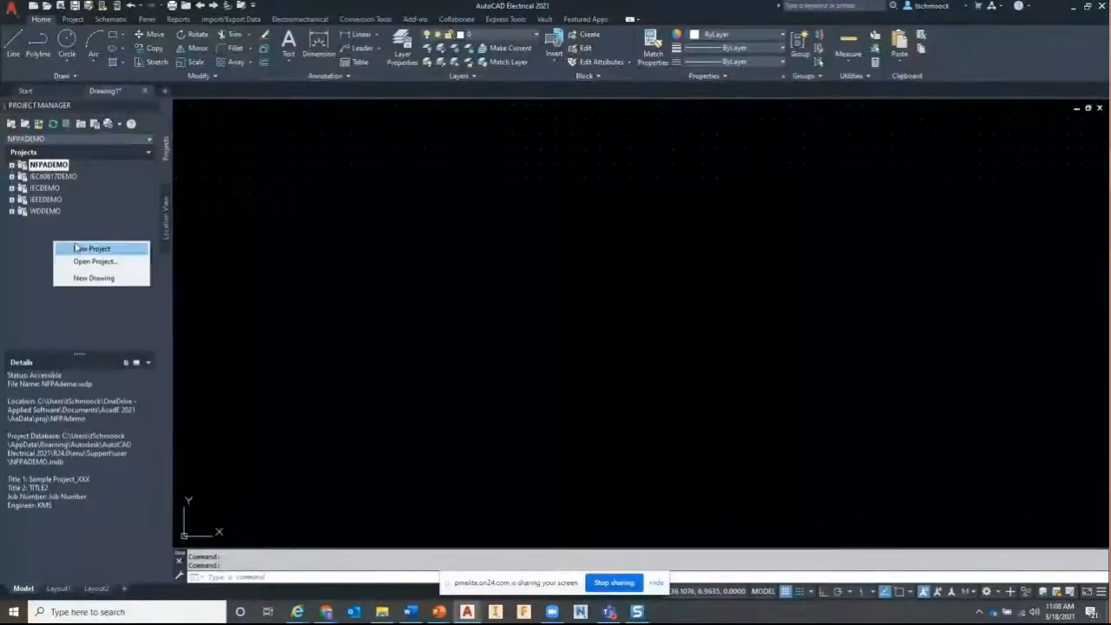
{"action": "left_click", "coordinate": [75, 248]}
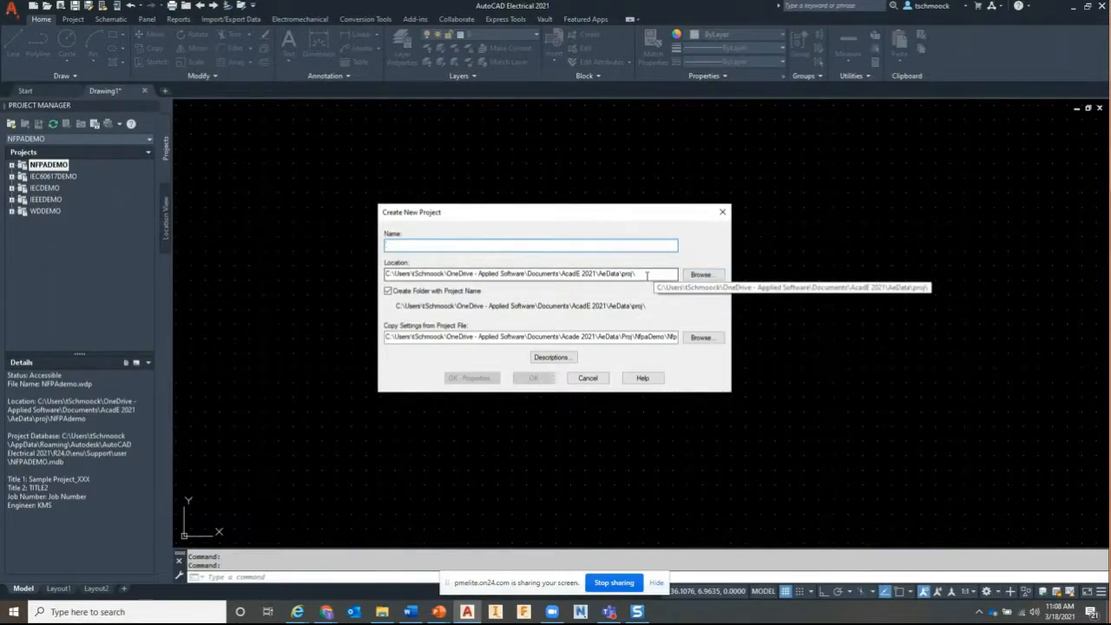
Name the new project 'AutoCAD to AutoCAD Electrical', copied from the Explorer folder name
{"action": "left_click_drag", "start_coordinate": [576, 214], "coordinate": [360, 154]}
{"action": "left_click", "coordinate": [381, 611]}
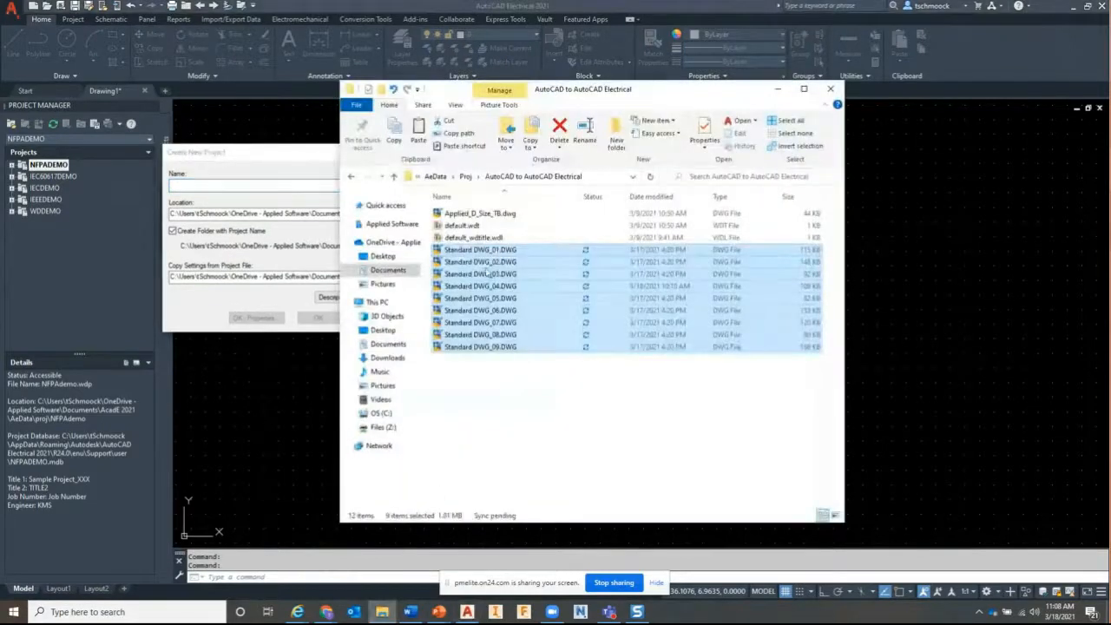
{"action": "left_click", "coordinate": [470, 177]}
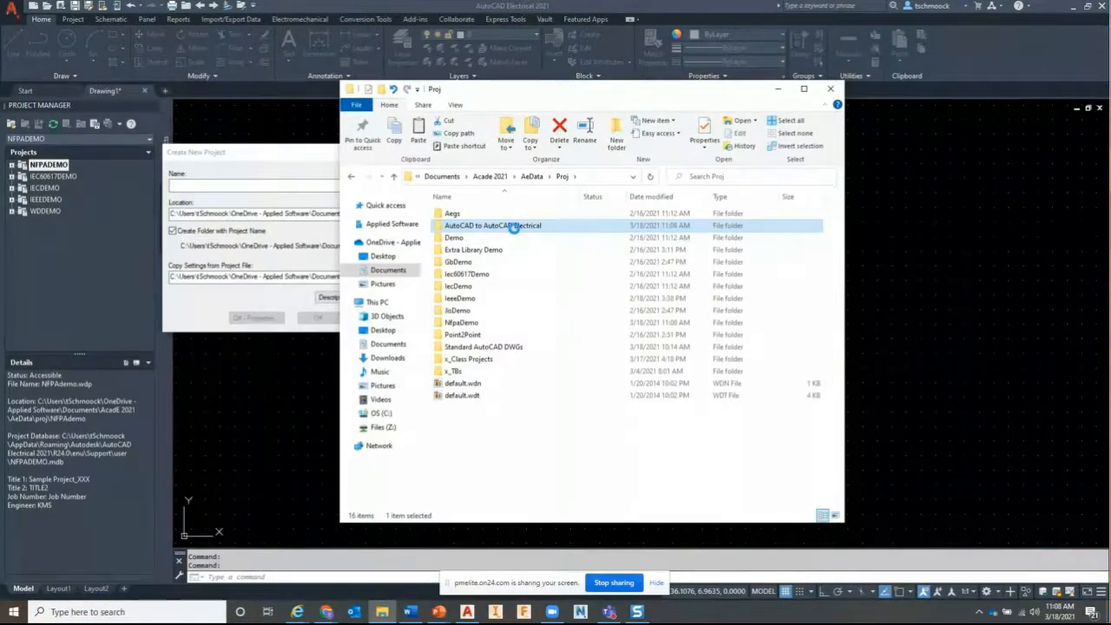
{"action": "left_click", "coordinate": [514, 228]}
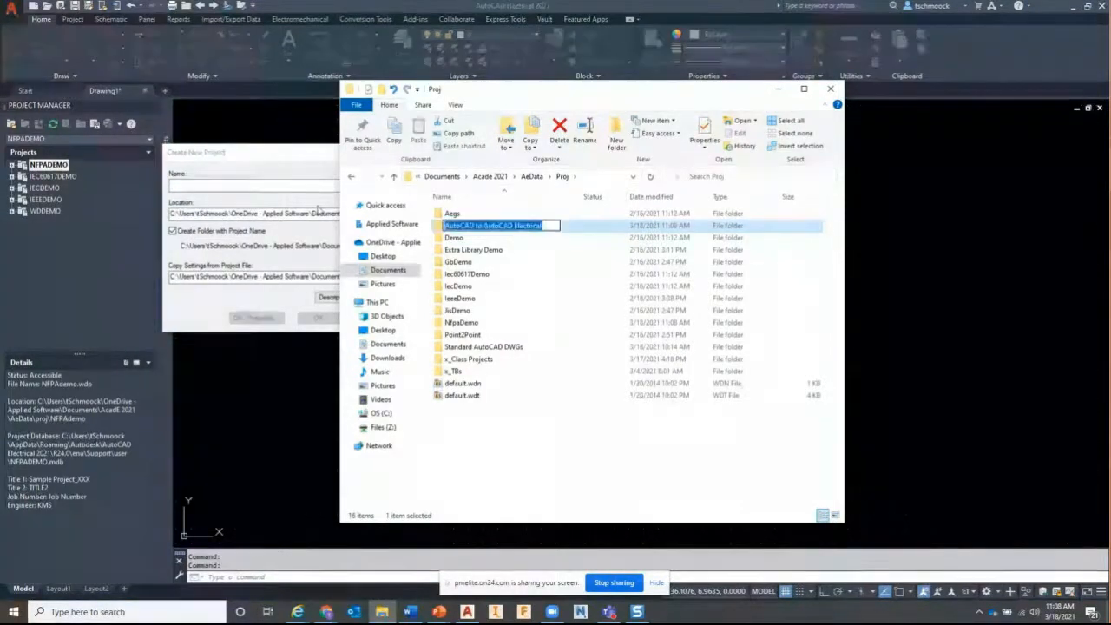
{"action": "key", "text": "ctrl+c"}
{"action": "left_click", "coordinate": [252, 185]}
{"action": "key", "text": "ctrl+v"}
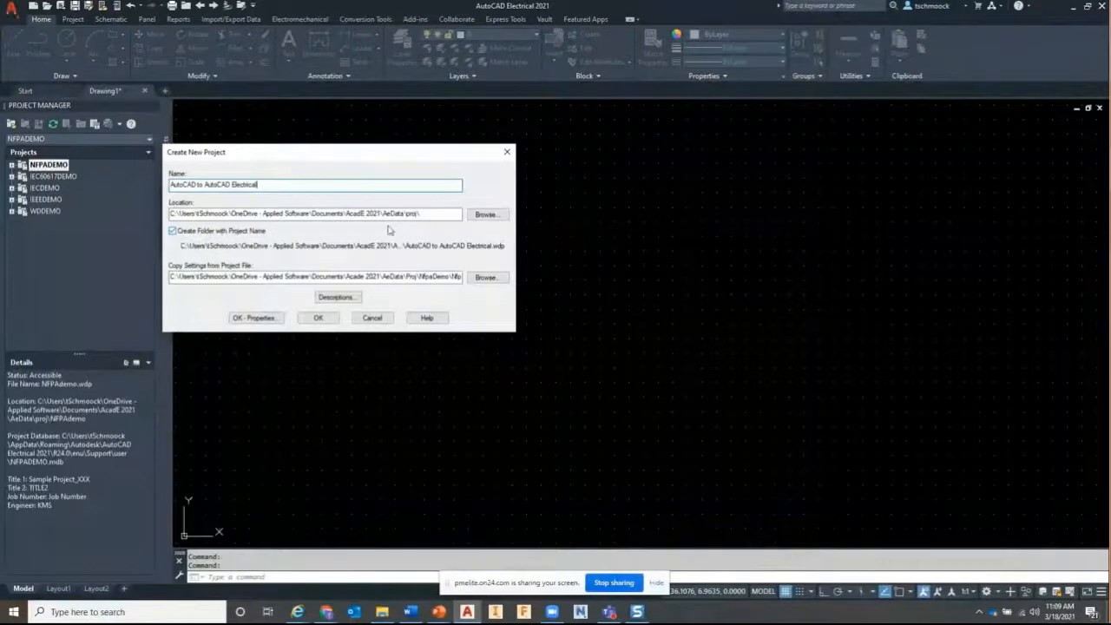
Locate the project in the AutoCAD to AutoCAD Electrical folder, keep Nfpademo.wdp settings, and create it
{"action": "left_click", "coordinate": [486, 214]}
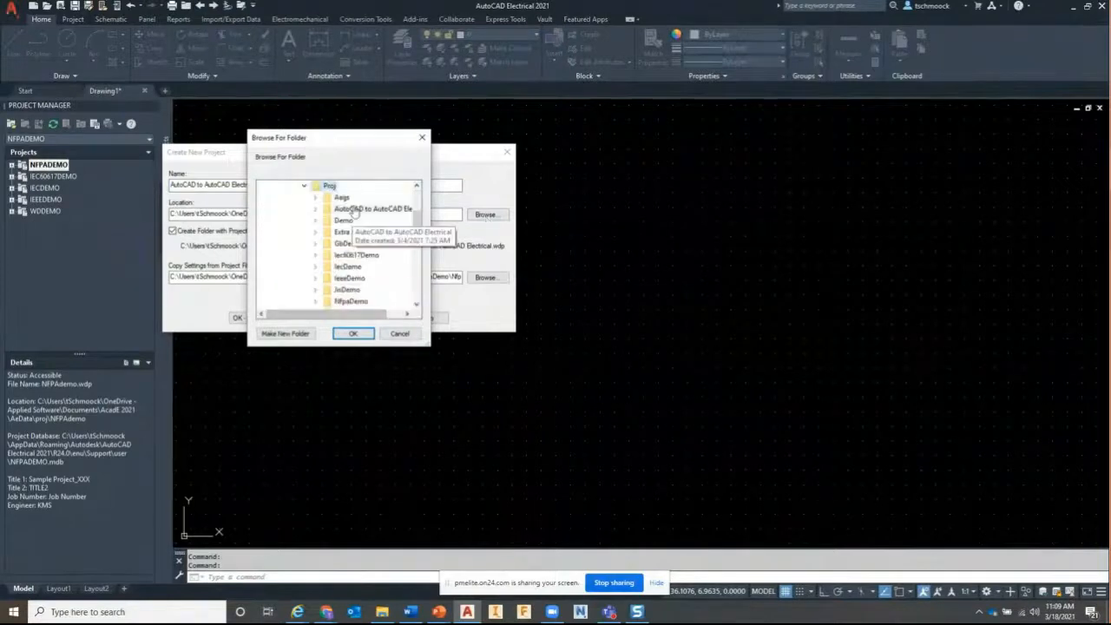
{"action": "left_click", "coordinate": [354, 210]}
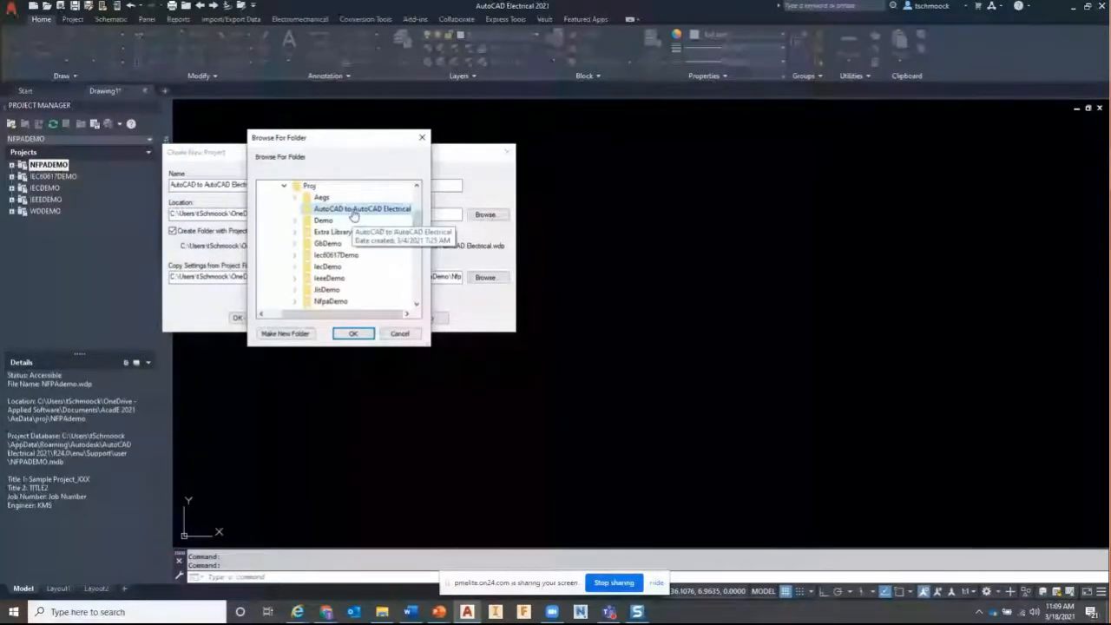
{"action": "left_click", "coordinate": [352, 333]}
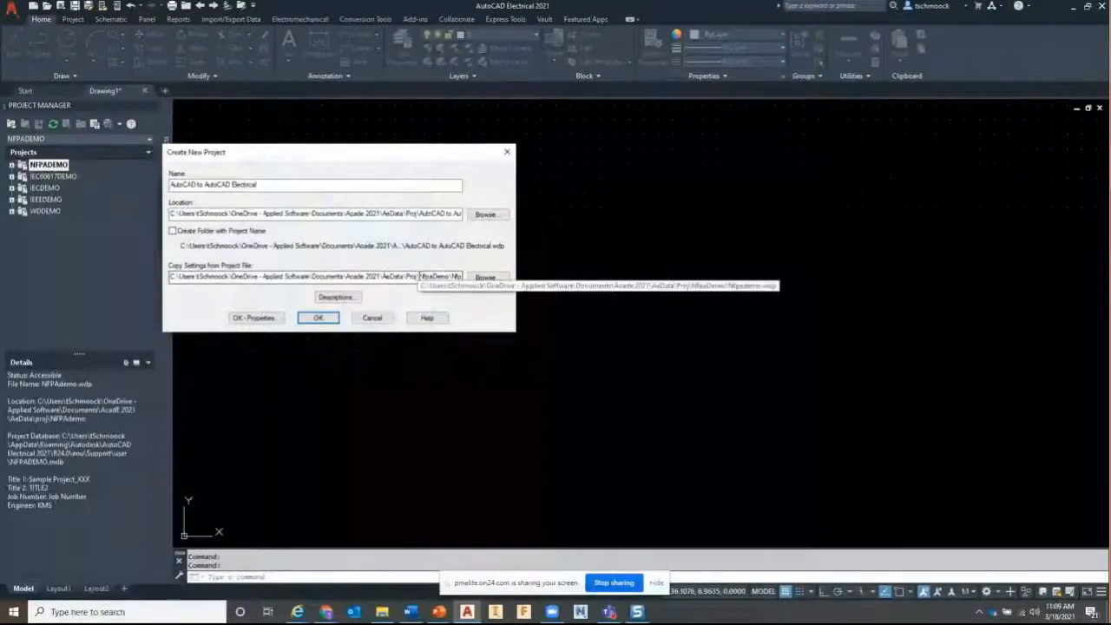
{"action": "left_click_drag", "start_coordinate": [386, 276], "coordinate": [465, 278]}
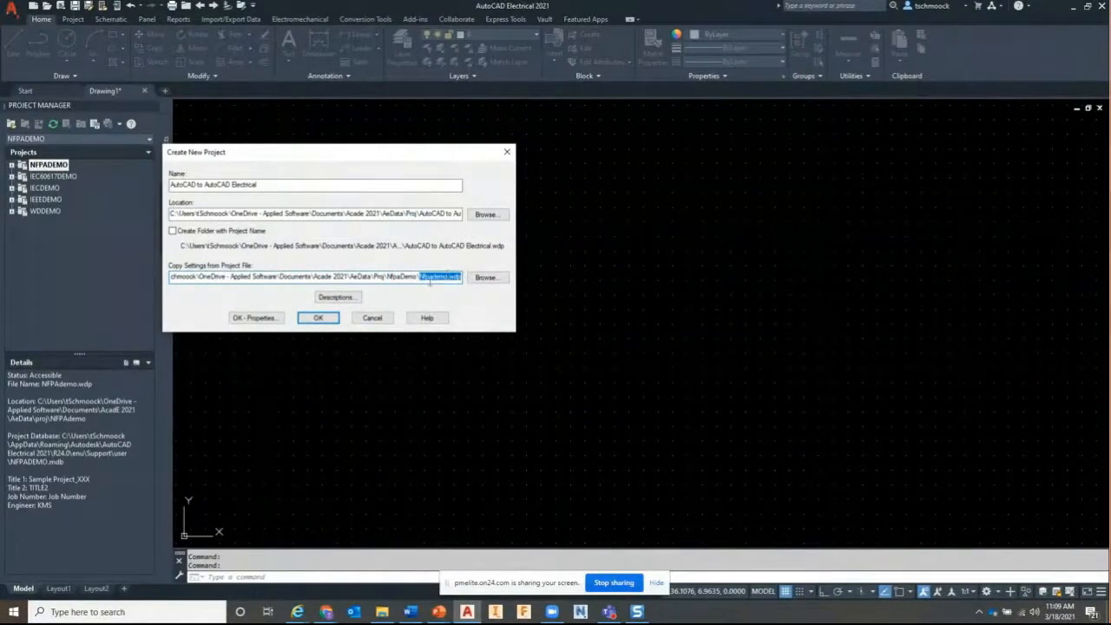
{"action": "left_click", "coordinate": [430, 278]}
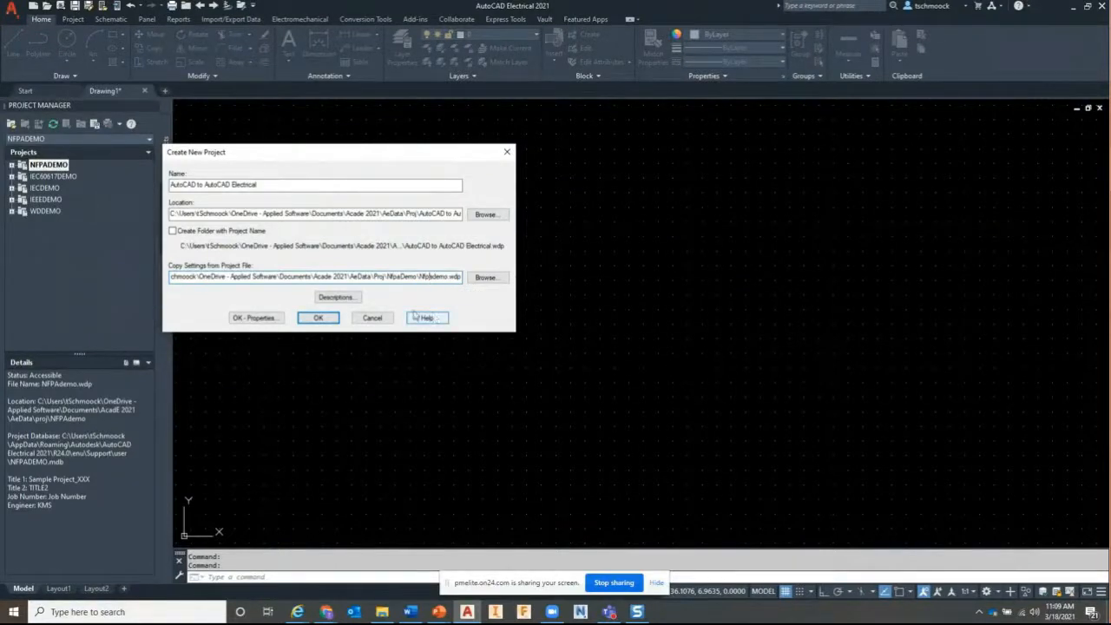
{"action": "left_click", "coordinate": [318, 318]}
{"action": "left_click", "coordinate": [54, 167]}
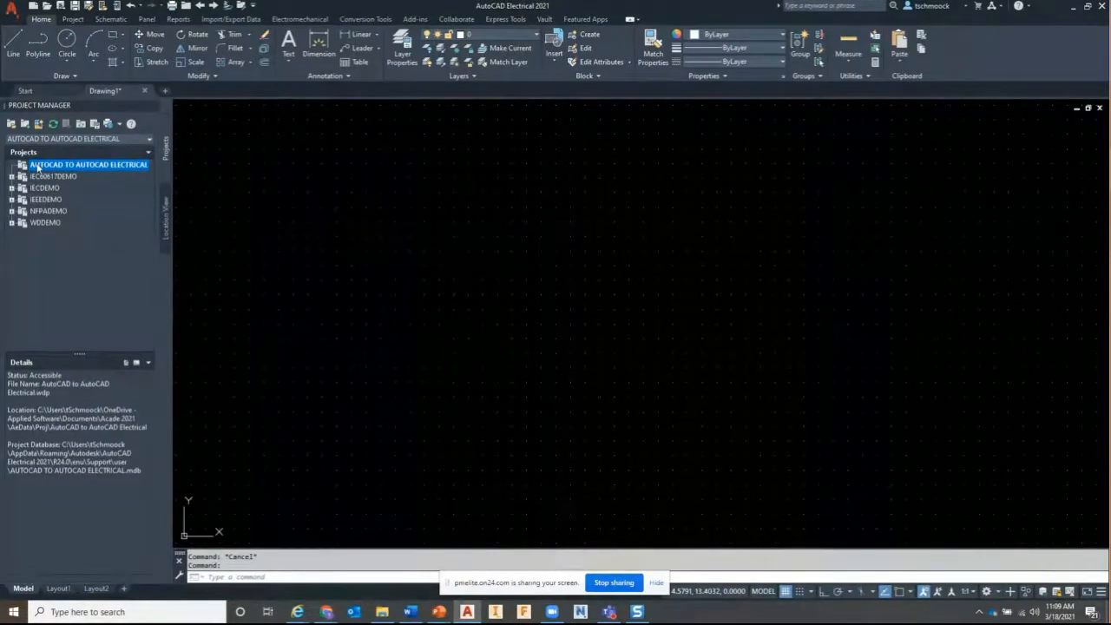
Add Standard DWG_01 through DWG_09 to the new project with Add Drawings
{"action": "right_click", "coordinate": [39, 165]}
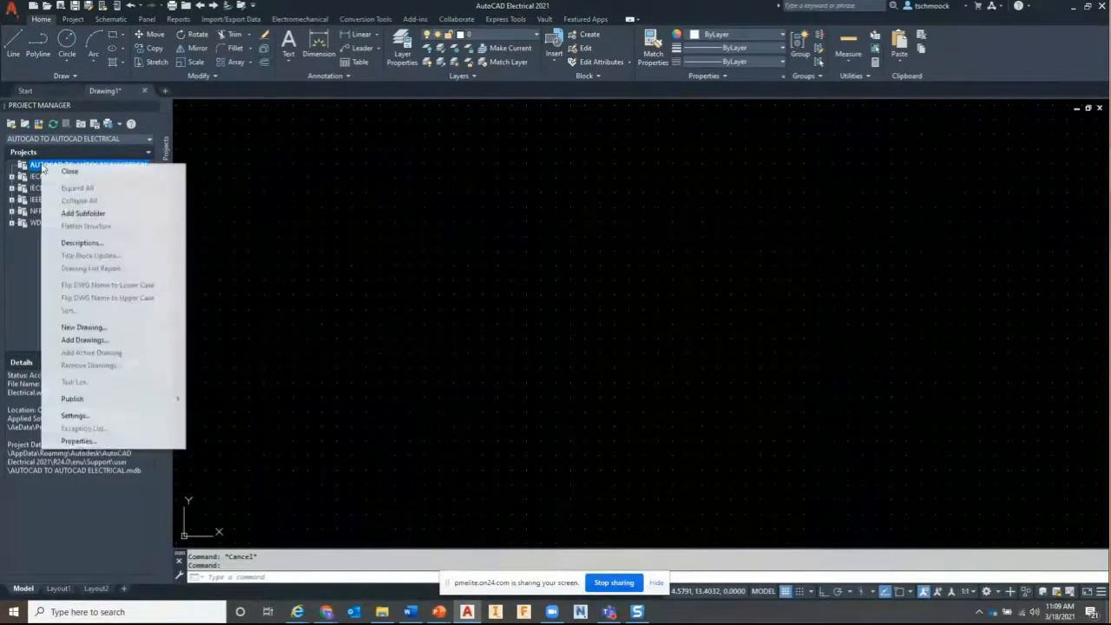
{"action": "left_click", "coordinate": [82, 340]}
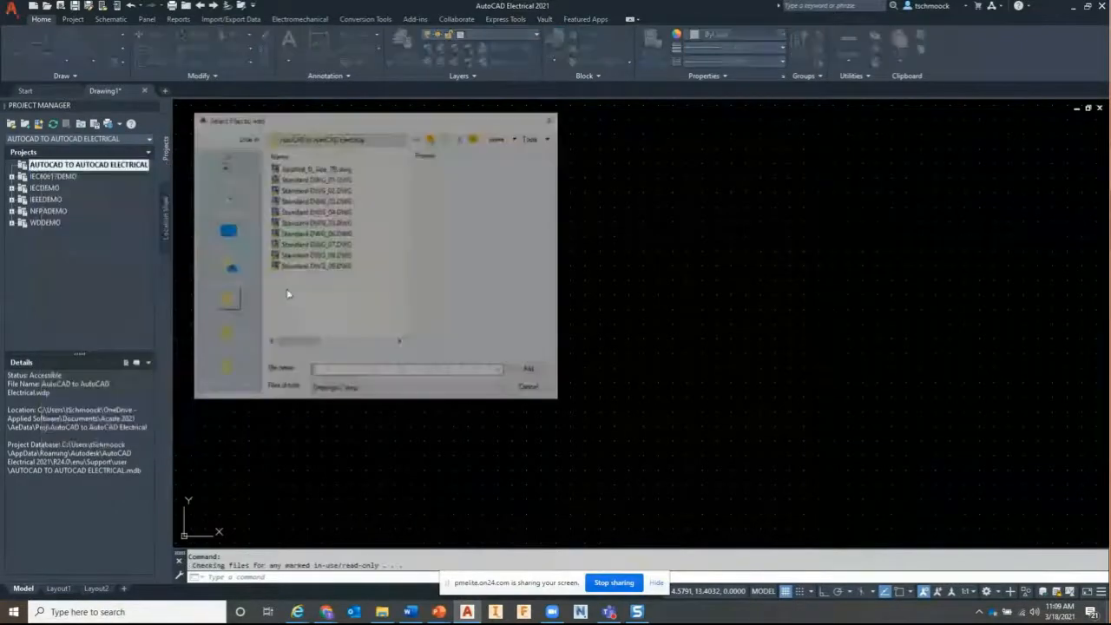
{"action": "left_click_drag", "start_coordinate": [361, 277], "coordinate": [288, 180]}
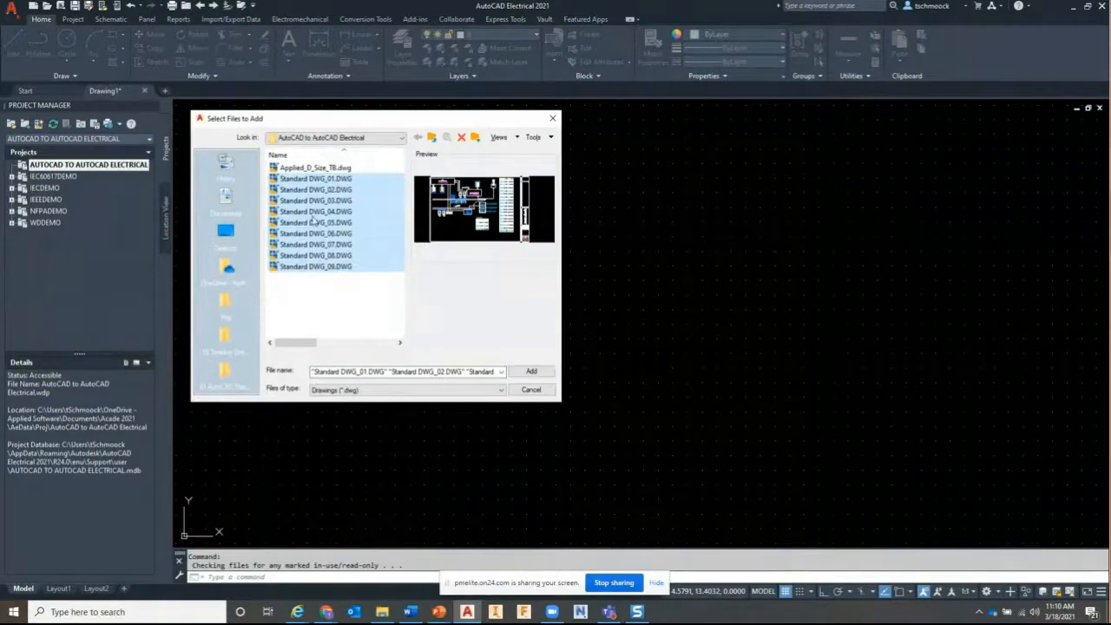
{"action": "left_click_drag", "start_coordinate": [305, 188], "coordinate": [352, 177]}
{"action": "left_click", "coordinate": [519, 371]}
{"action": "left_click_drag", "start_coordinate": [518, 268], "coordinate": [440, 168]}
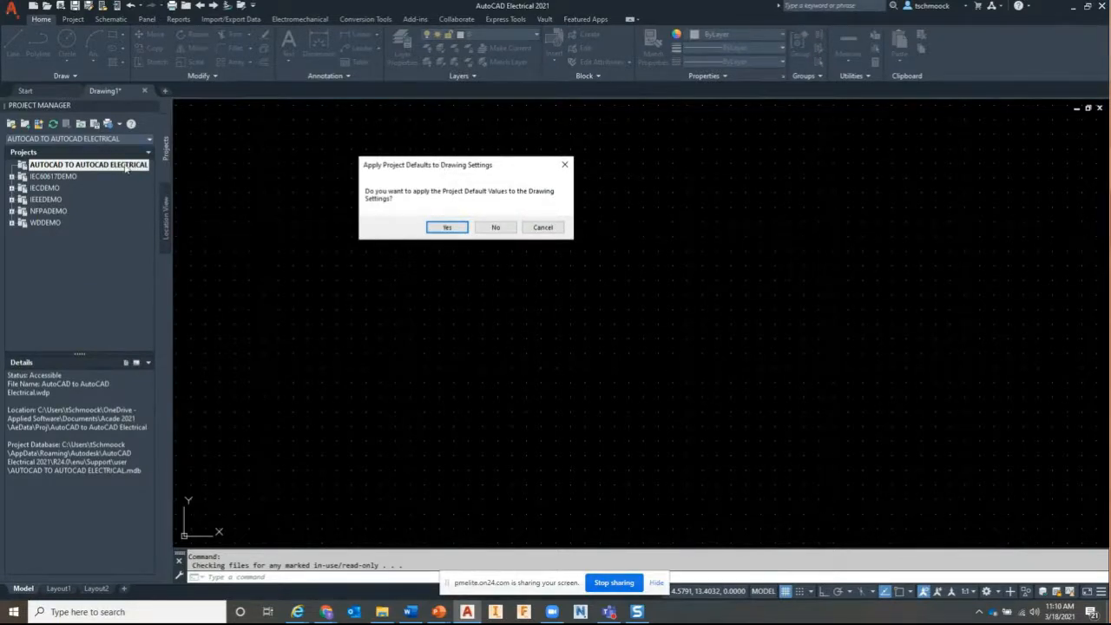
Apply the project defaults to the drawing settings and expand the project's drawing list
{"action": "left_click", "coordinate": [448, 229]}
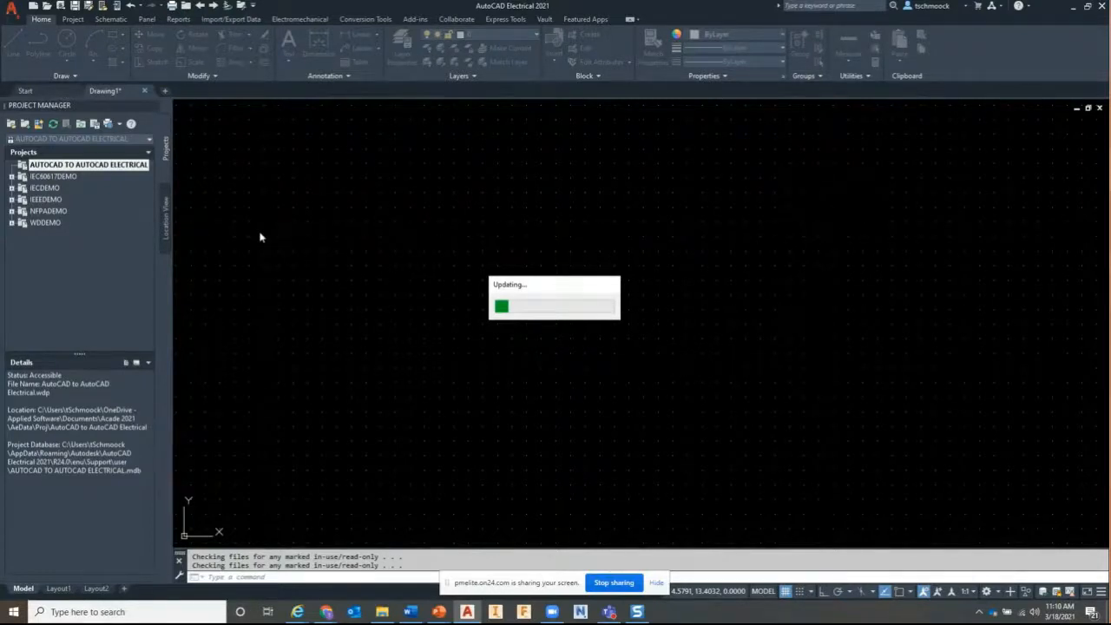
{"action": "left_click", "coordinate": [11, 164]}
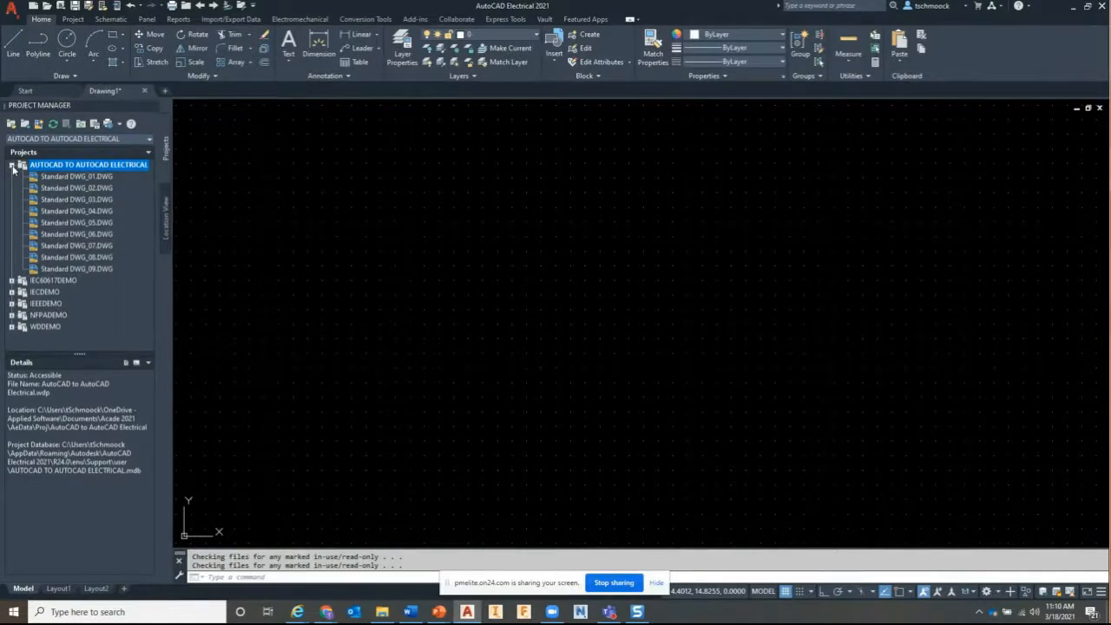
Preview Standard DWG_05 and DWG_04 thumbnails, then open Standard DWG_04.DWG
{"action": "left_click", "coordinate": [90, 224]}
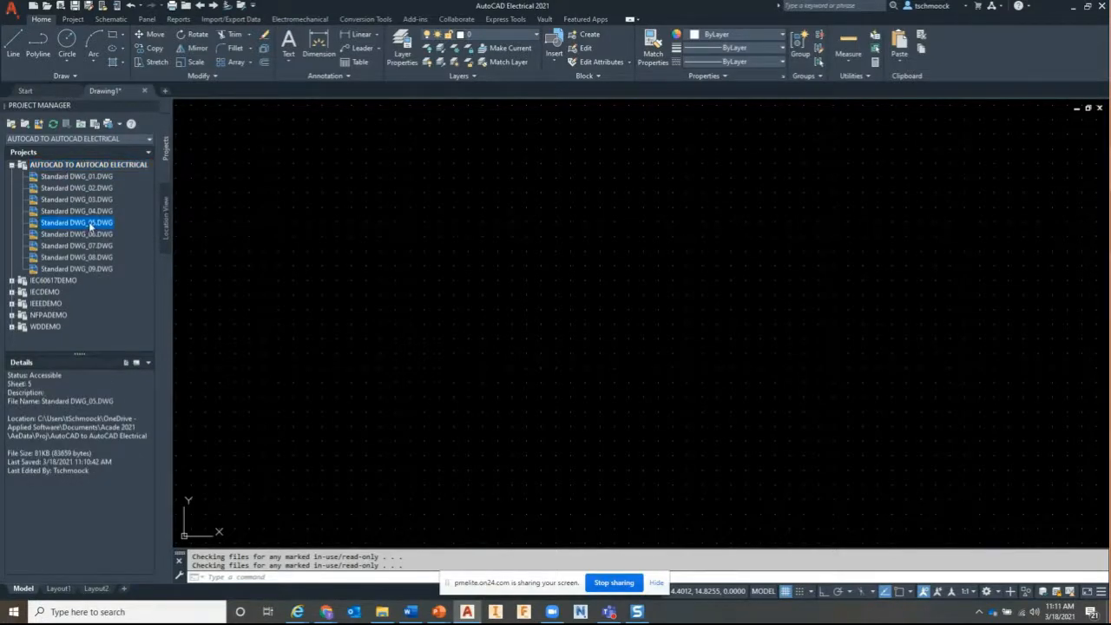
{"action": "left_click", "coordinate": [136, 365]}
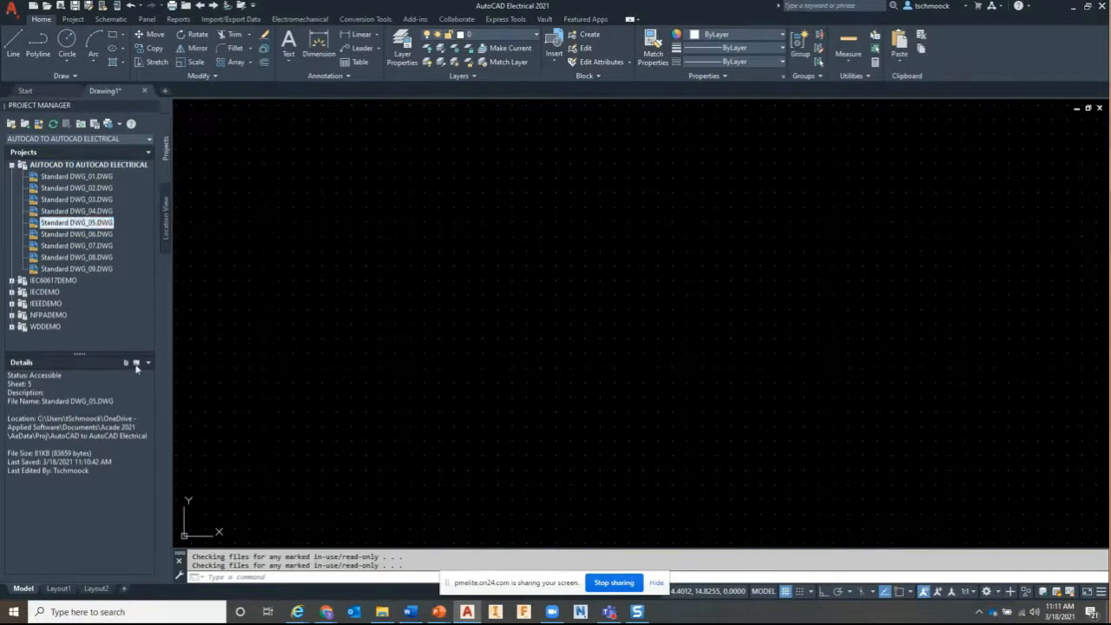
{"action": "left_click", "coordinate": [96, 220]}
{"action": "left_click", "coordinate": [97, 211]}
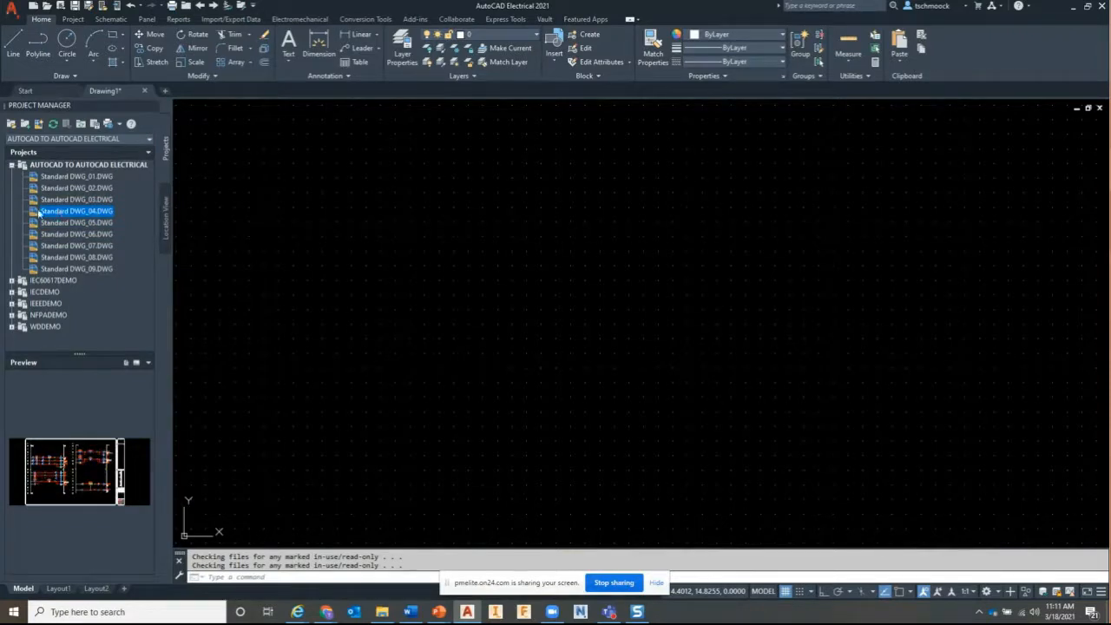
{"action": "double_click", "coordinate": [92, 213]}
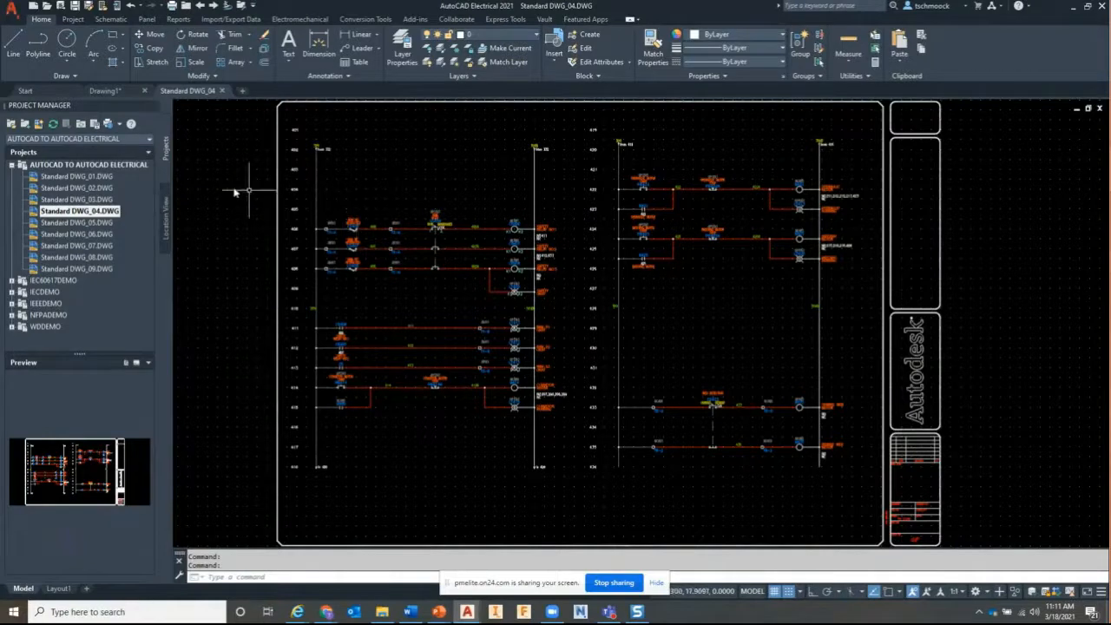
{"action": "left_click", "coordinate": [93, 164]}
Generate a project drawing list report processing all nine drawings with Do All
{"action": "right_click", "coordinate": [93, 167]}
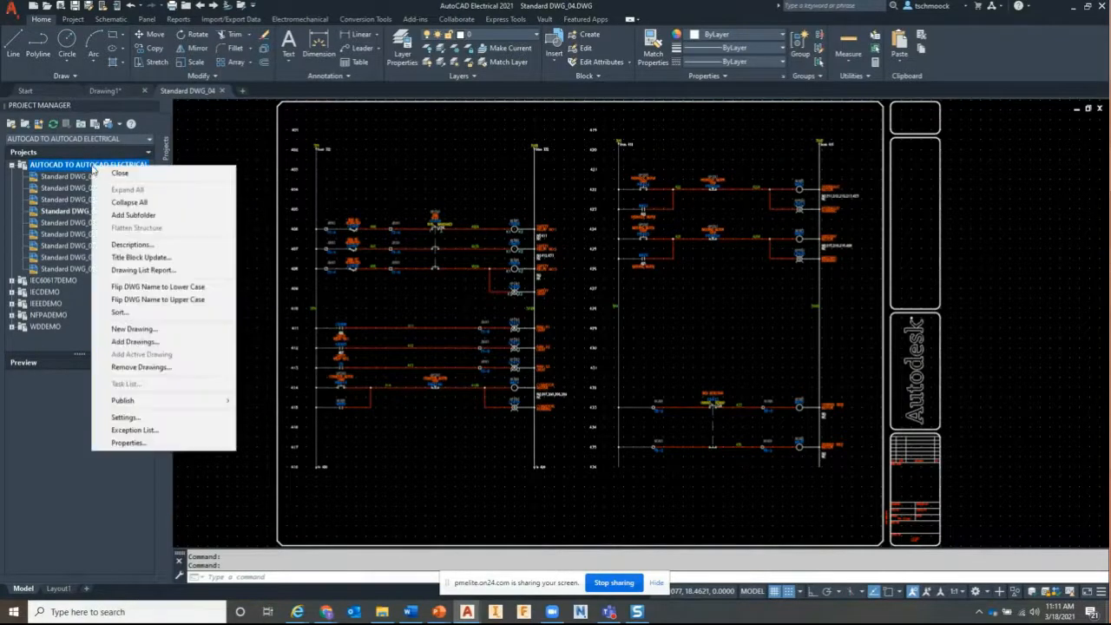
{"action": "left_click", "coordinate": [127, 271]}
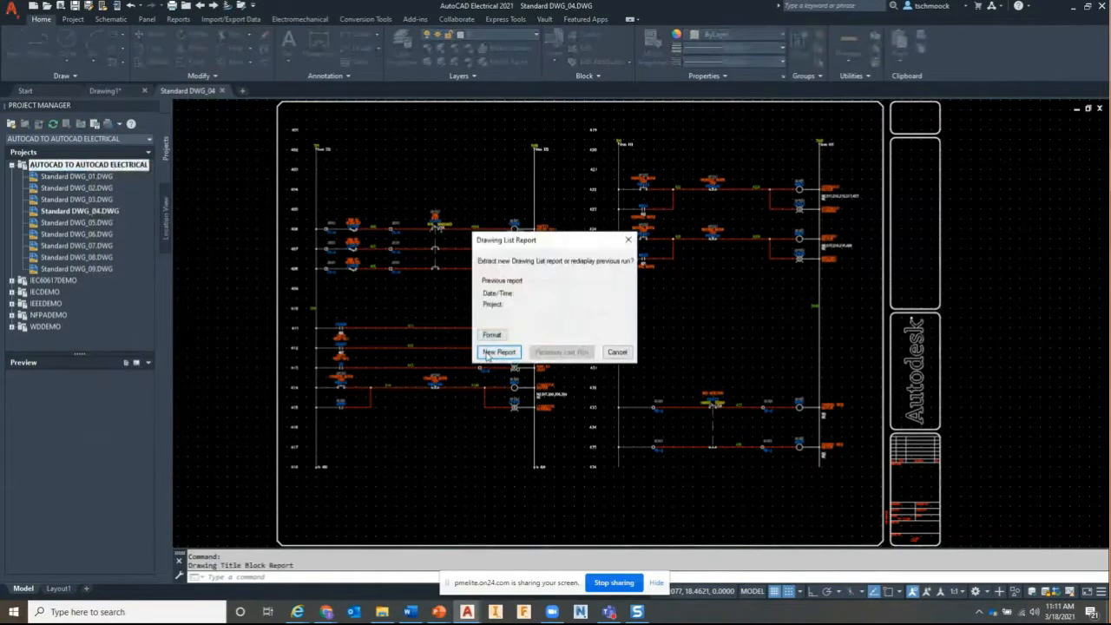
{"action": "left_click", "coordinate": [498, 352]}
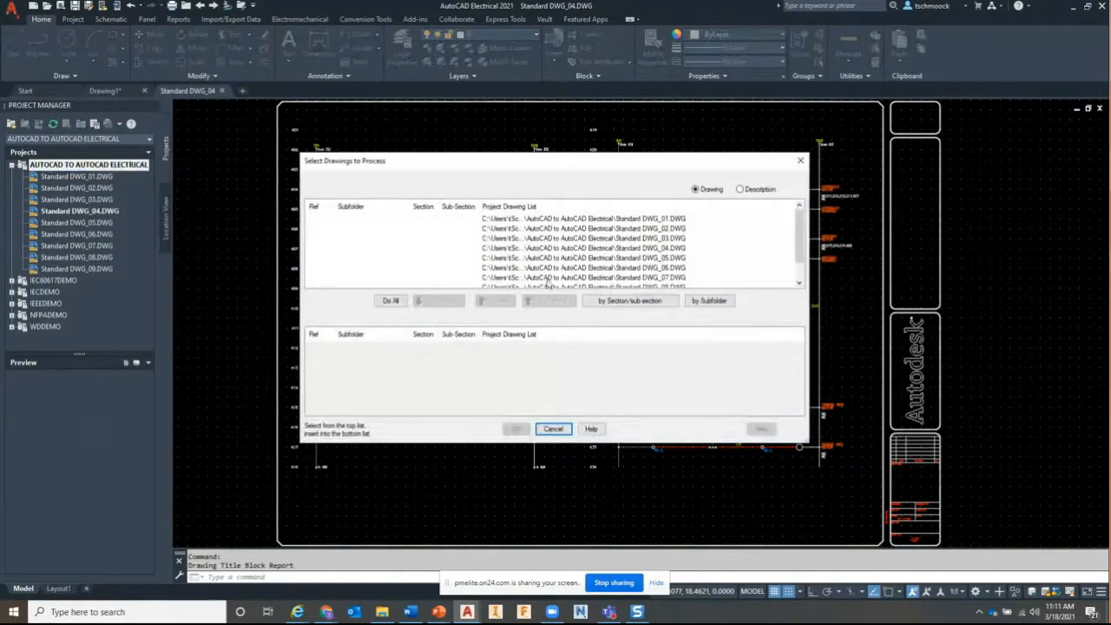
{"action": "left_click", "coordinate": [800, 261]}
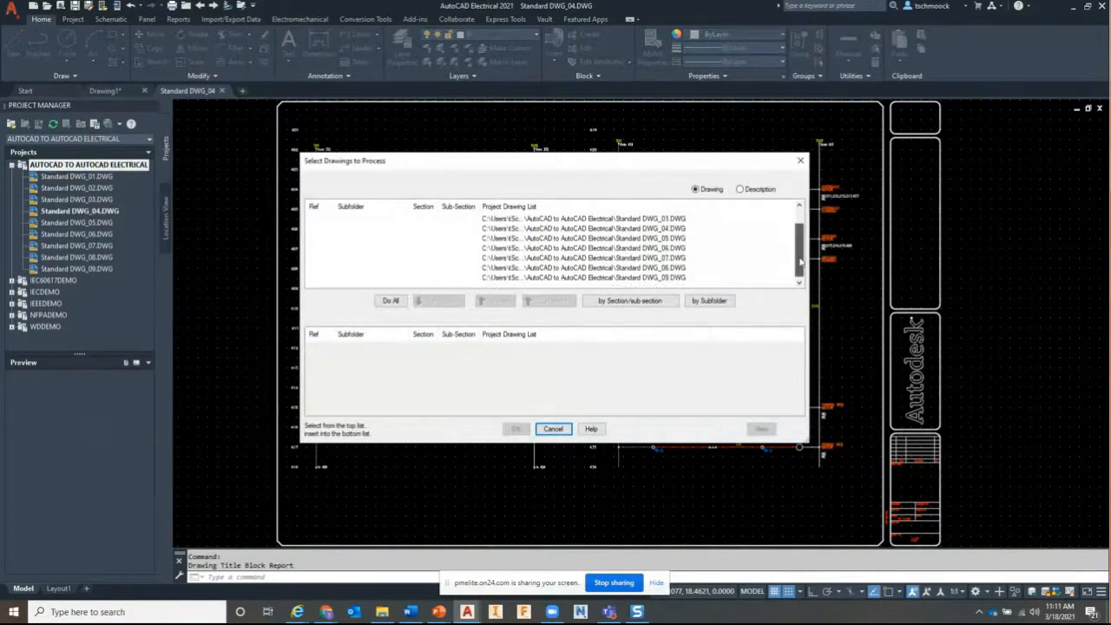
{"action": "left_click_drag", "start_coordinate": [800, 261], "coordinate": [799, 245]}
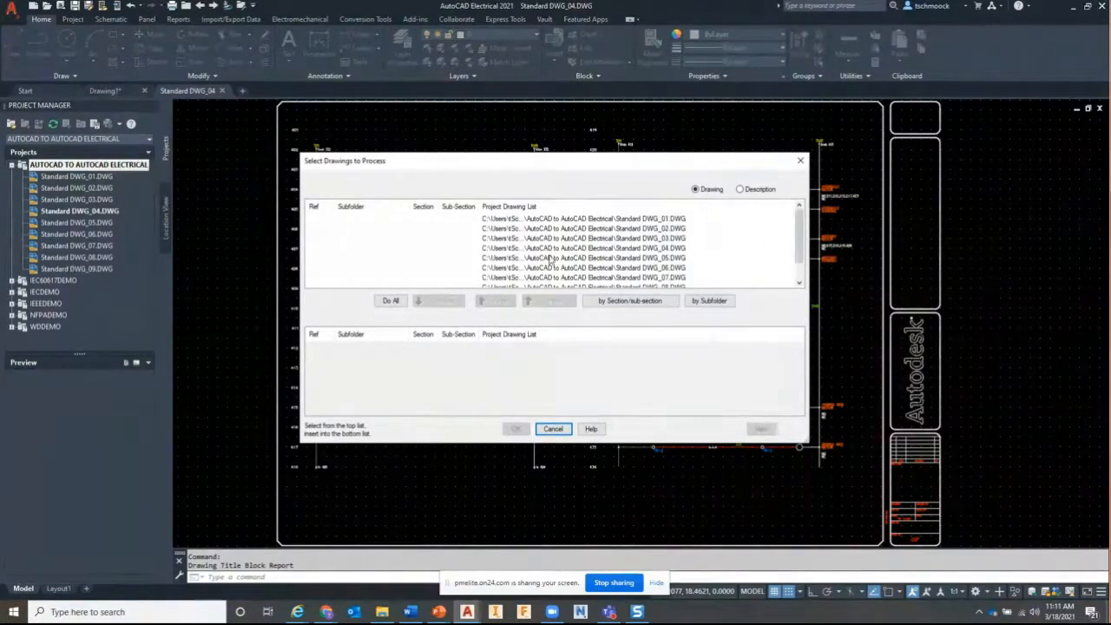
{"action": "left_click", "coordinate": [390, 301]}
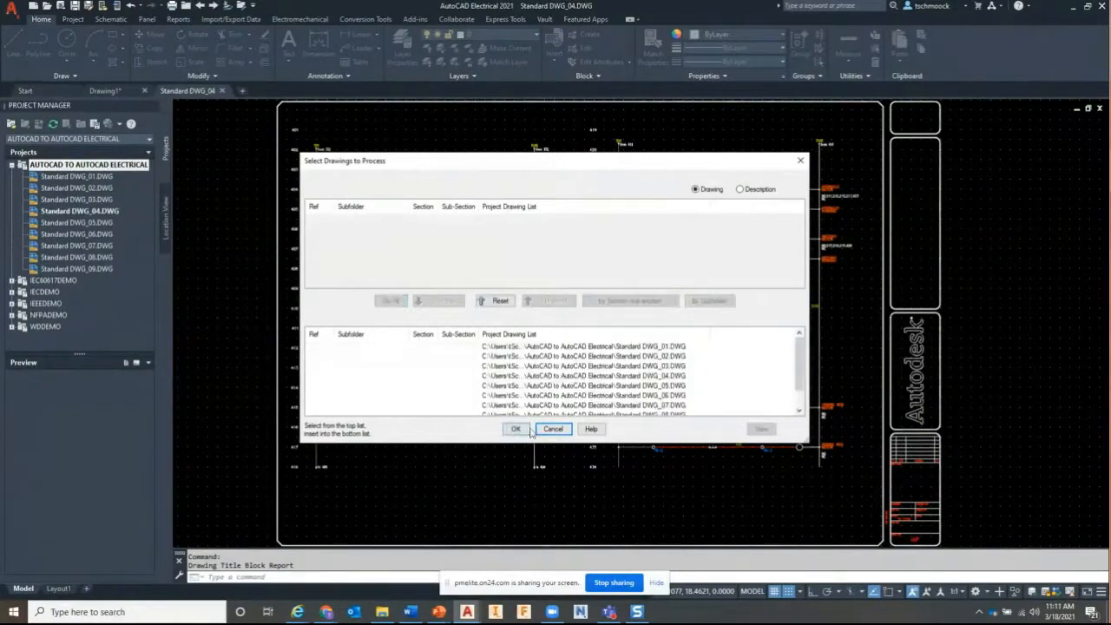
{"action": "left_click", "coordinate": [516, 429]}
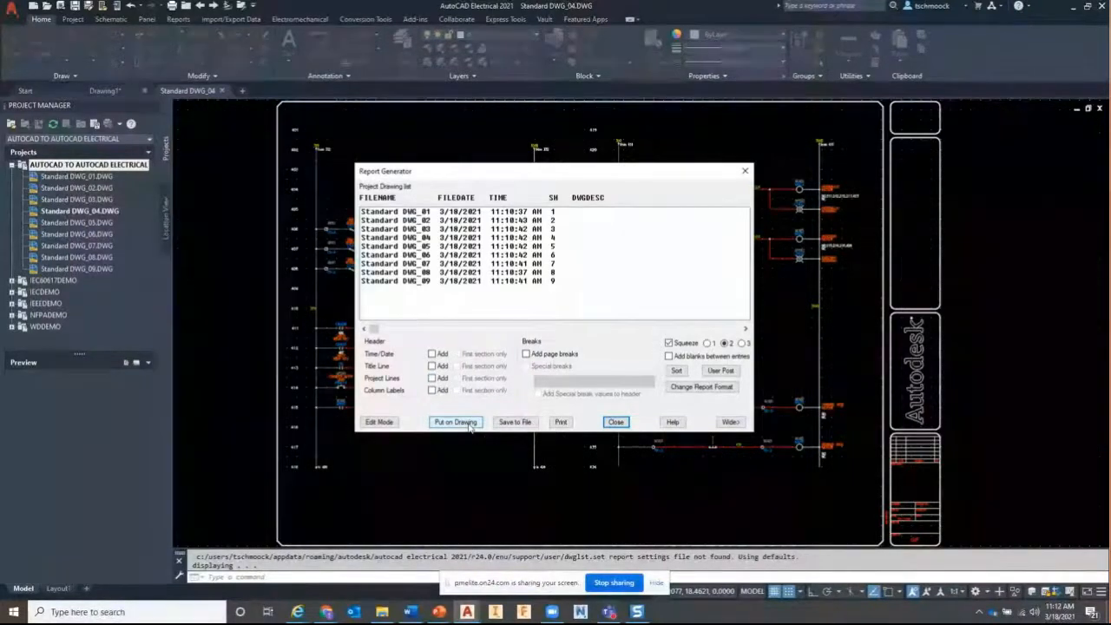
Cancel Save to File and inspect the report's format fields, such as TIME
{"action": "left_click", "coordinate": [515, 423]}
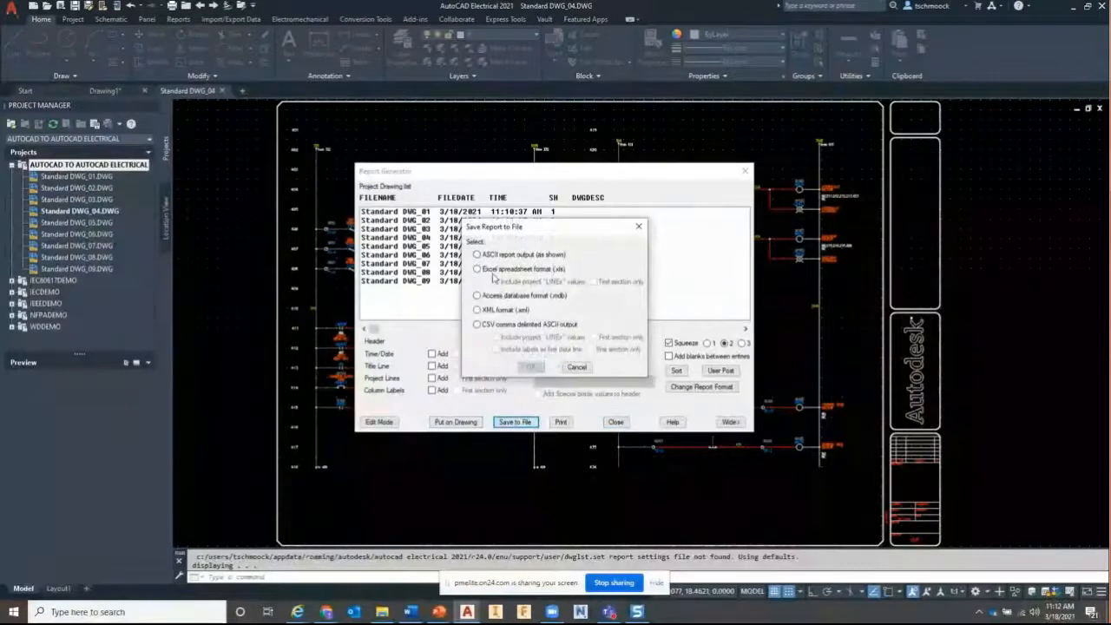
{"action": "left_click", "coordinate": [577, 368]}
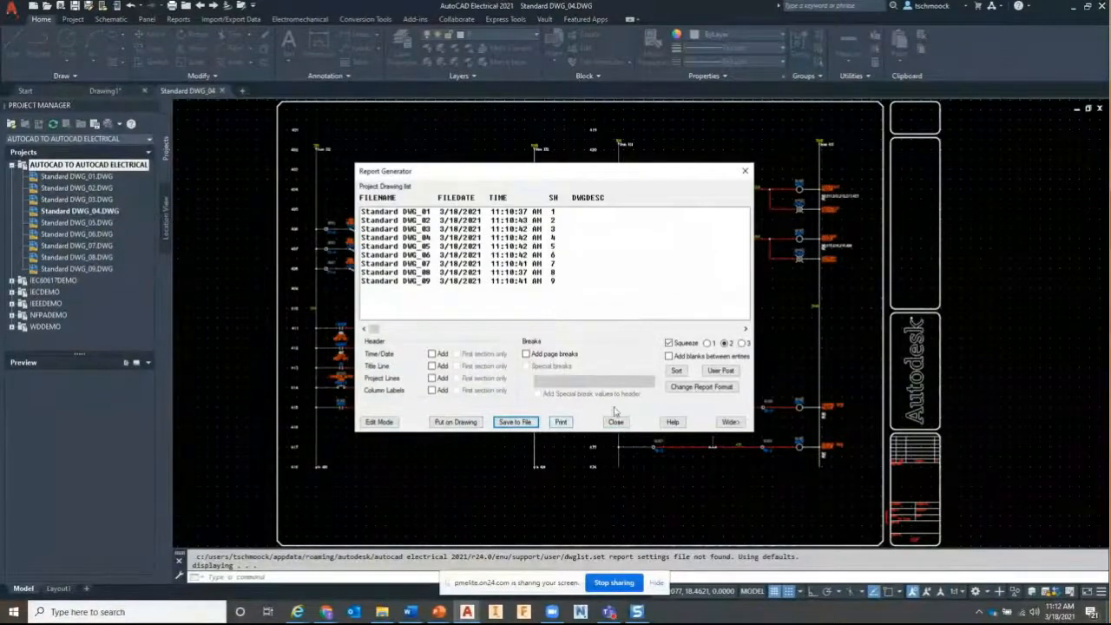
{"action": "left_click", "coordinate": [702, 388]}
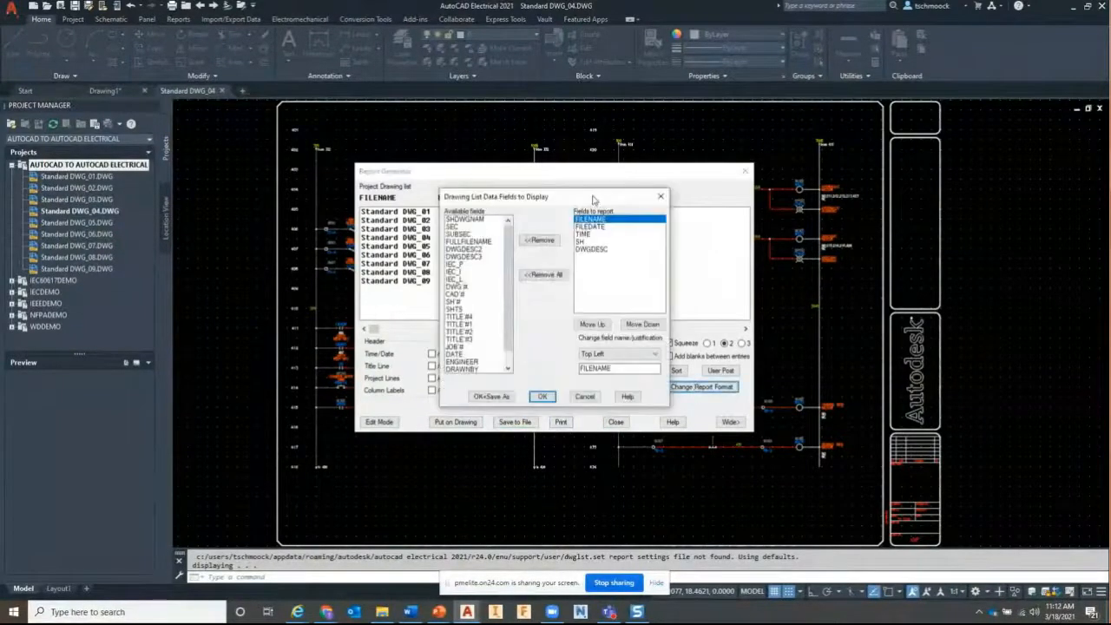
{"action": "left_click_drag", "start_coordinate": [594, 200], "coordinate": [785, 197]}
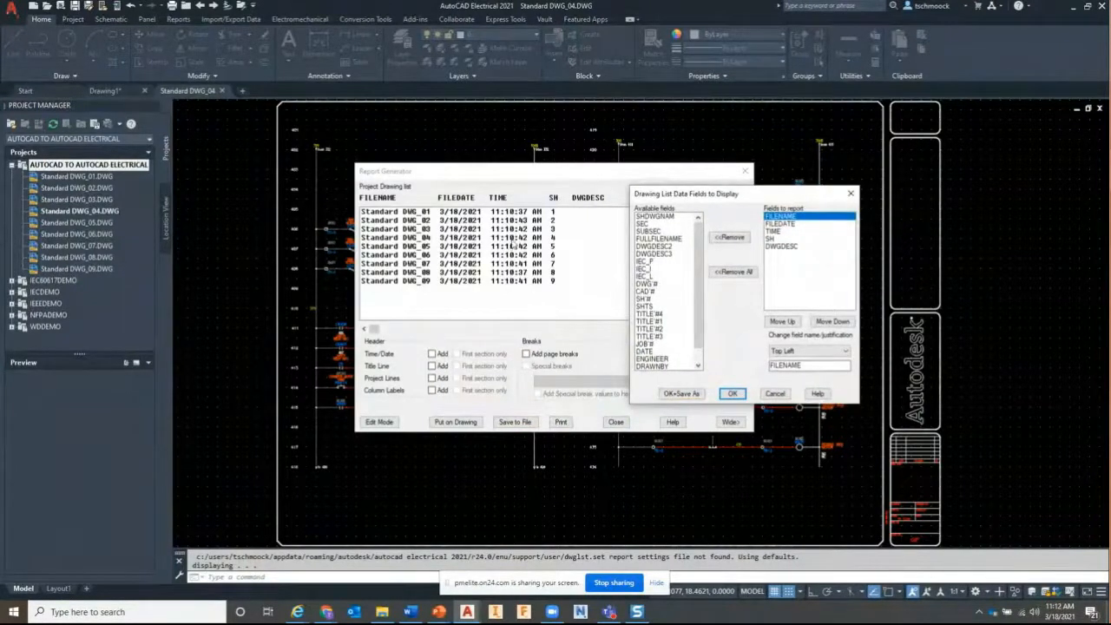
{"action": "left_click", "coordinate": [770, 232]}
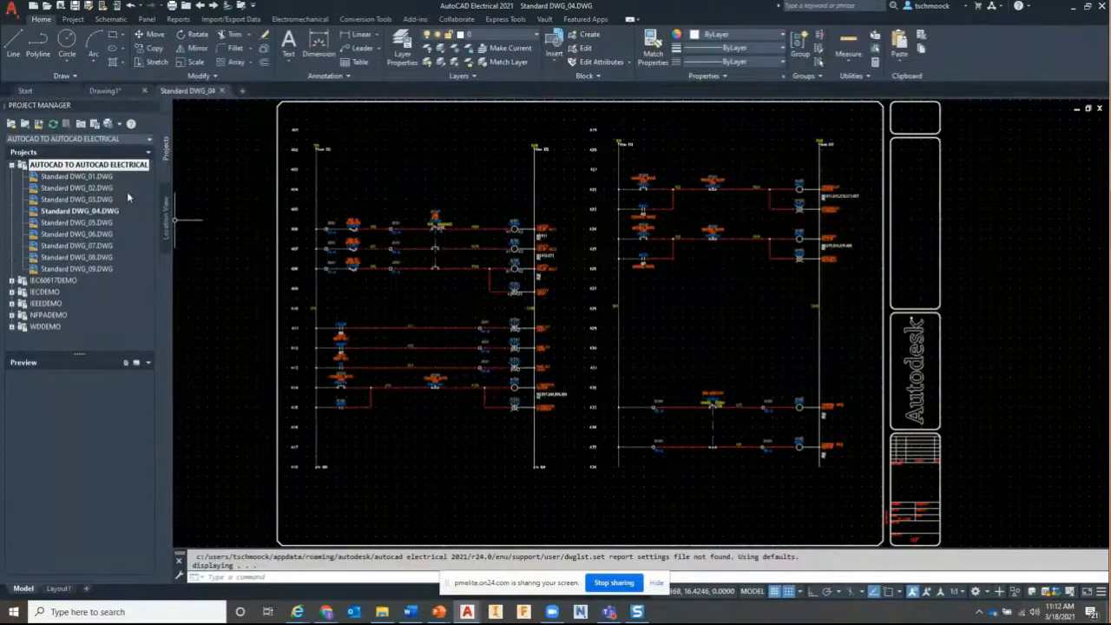
Fill the project description with Project Name, Company Name, Job Number and the drawn-by initials
{"action": "right_click", "coordinate": [82, 166]}
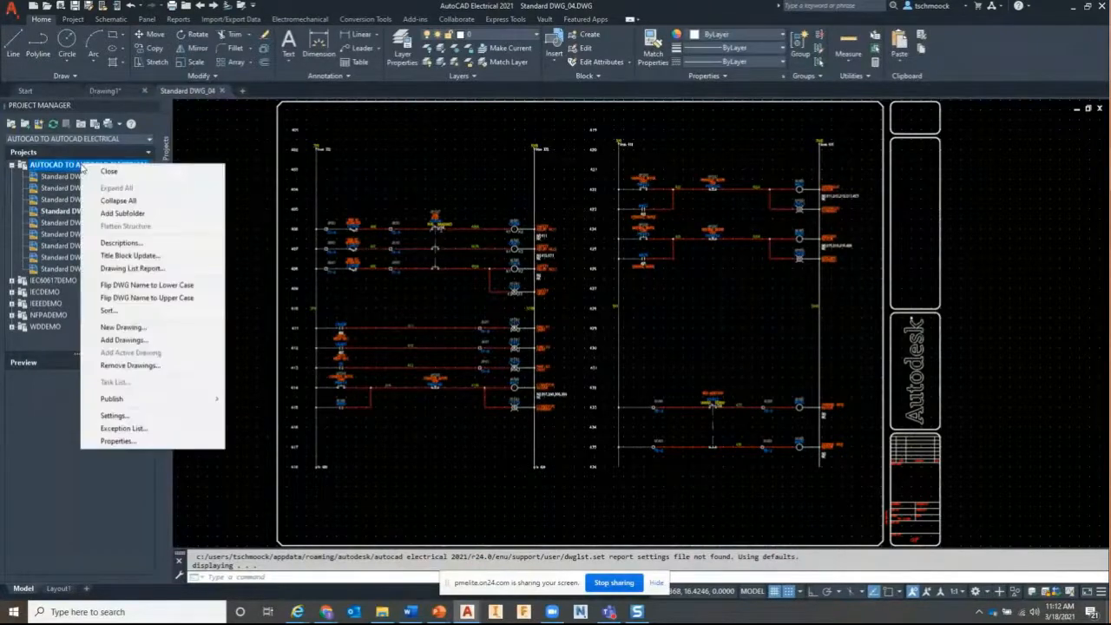
{"action": "left_click", "coordinate": [130, 243]}
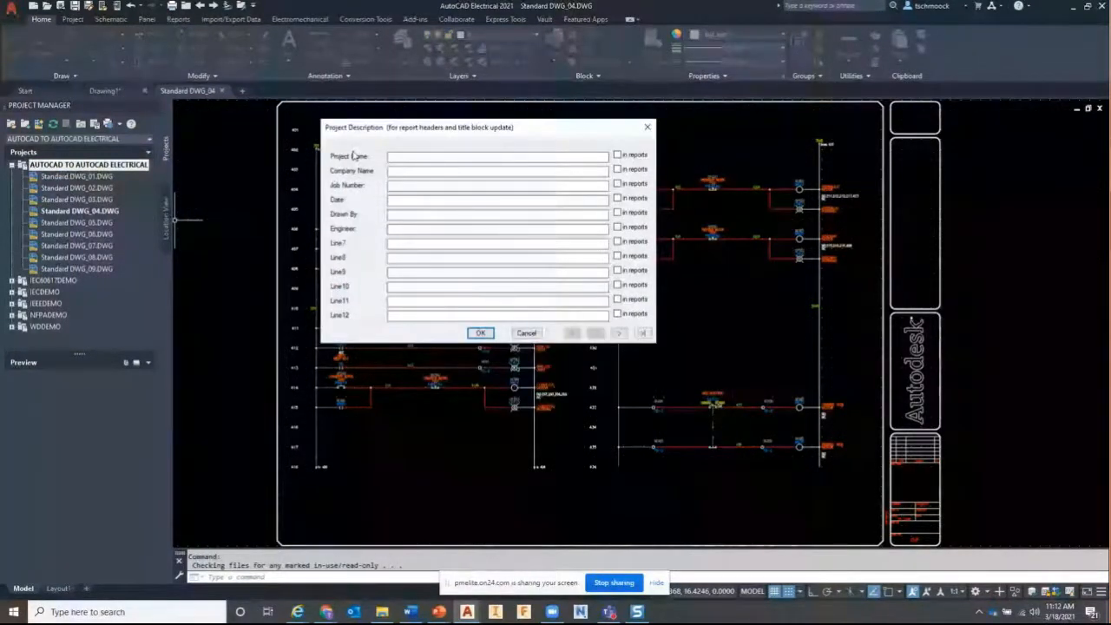
{"action": "left_click", "coordinate": [419, 158]}
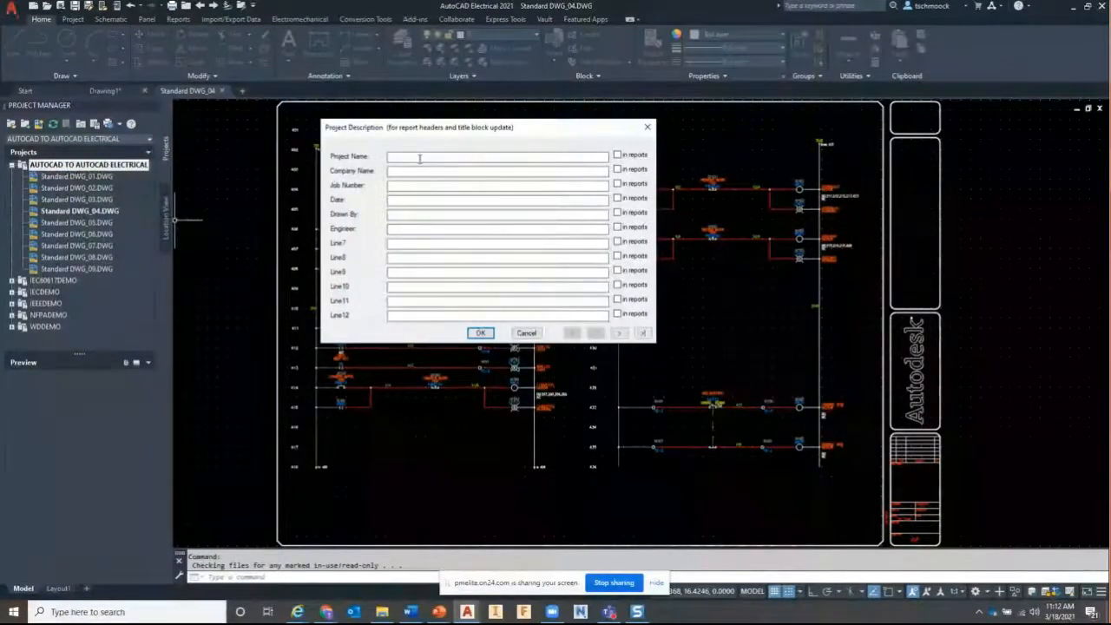
{"action": "type", "text": "Project Name"}
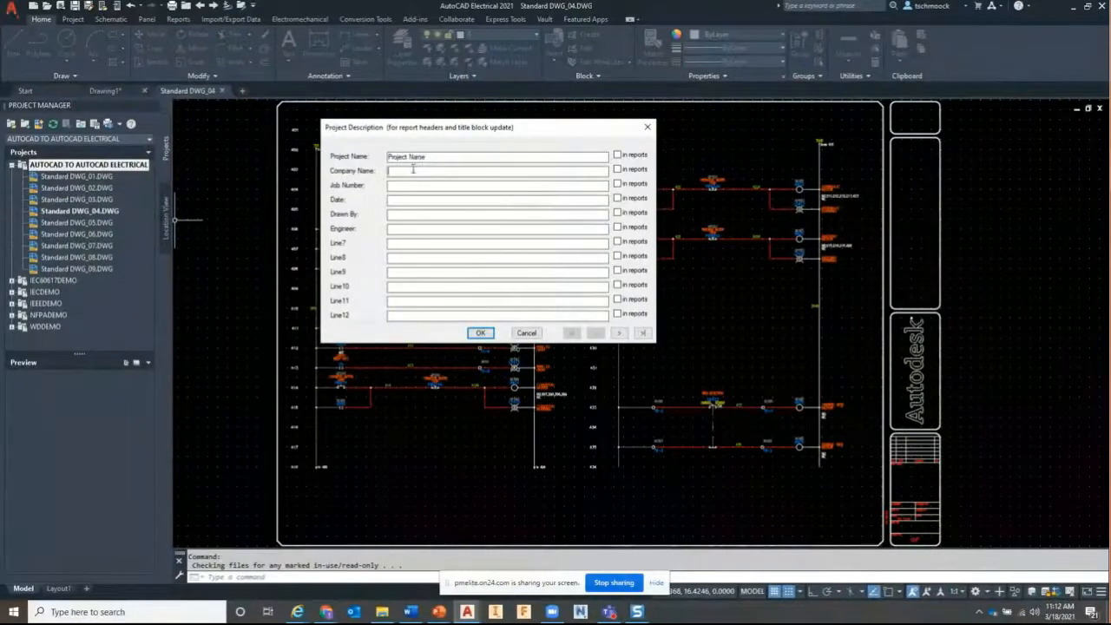
{"action": "left_click", "coordinate": [415, 171]}
{"action": "type", "text": "Company Name"}
{"action": "left_click", "coordinate": [419, 184]}
{"action": "type", "text": "Job Number"}
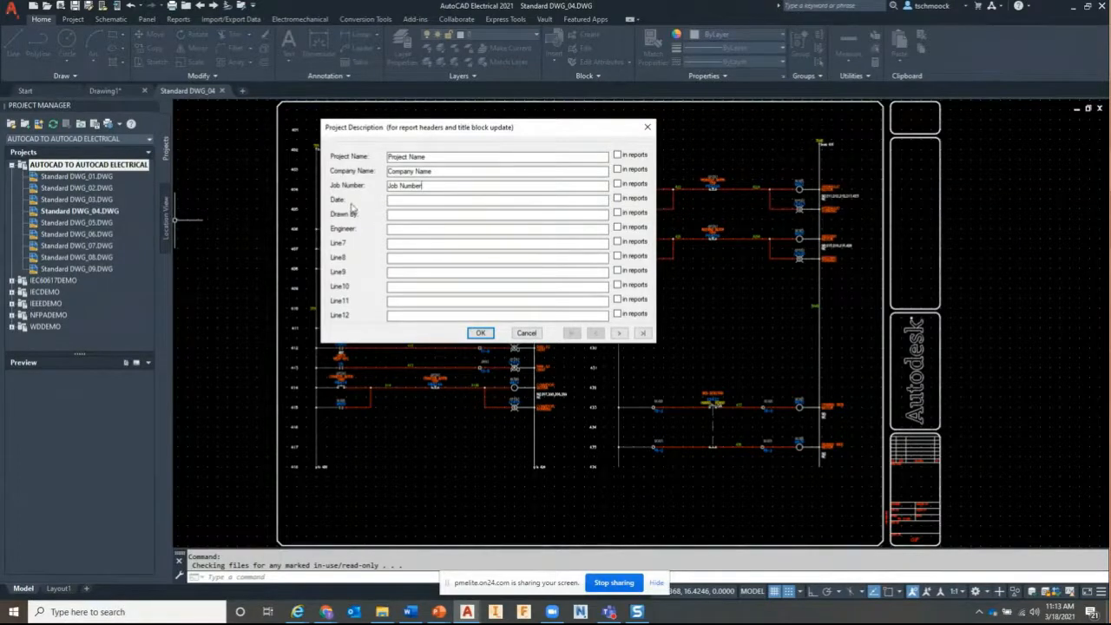
{"action": "left_click", "coordinate": [413, 215]}
{"action": "type", "text": "KMS"}
{"action": "type", "text": "JLS"}
{"action": "left_click", "coordinate": [481, 334]}
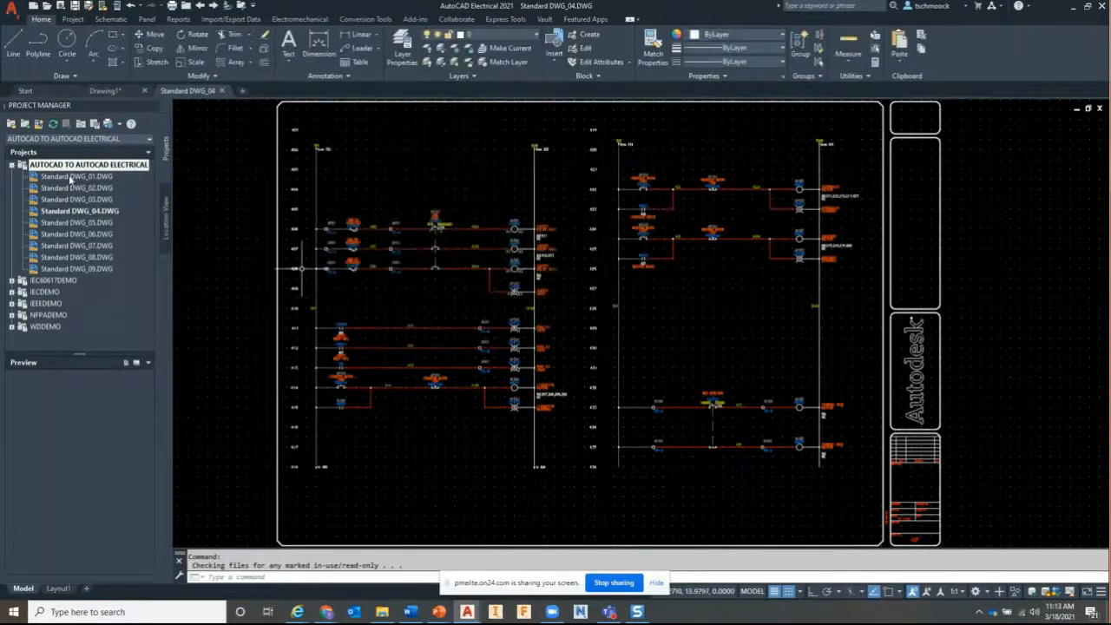
Show the project's Details to review the saved description lines
{"action": "left_click", "coordinate": [126, 363]}
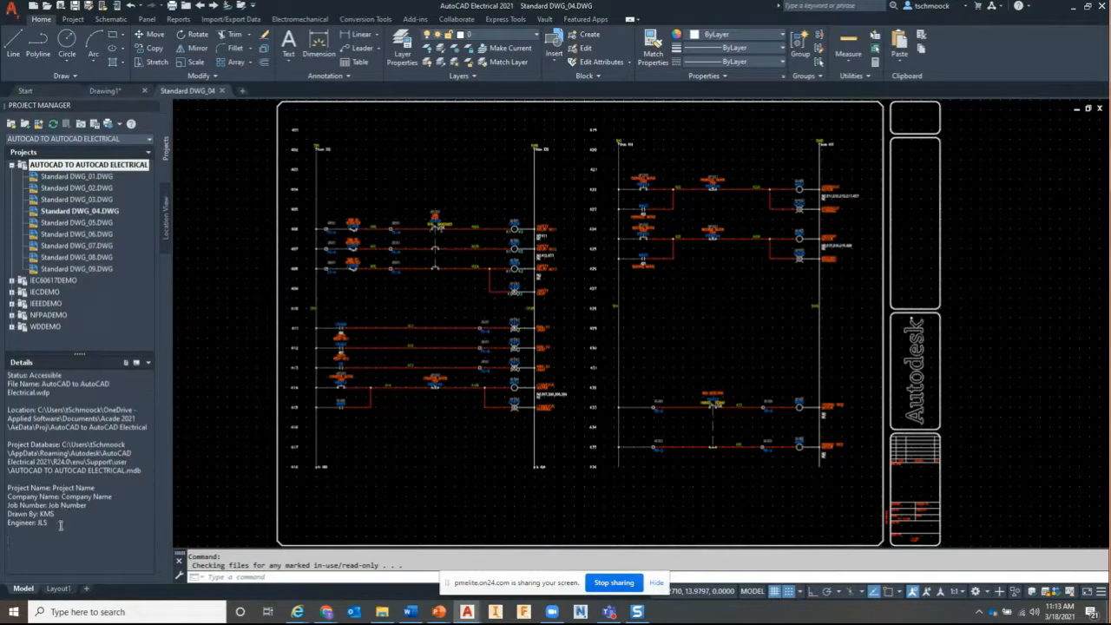
{"action": "left_click_drag", "start_coordinate": [52, 524], "coordinate": [2, 489]}
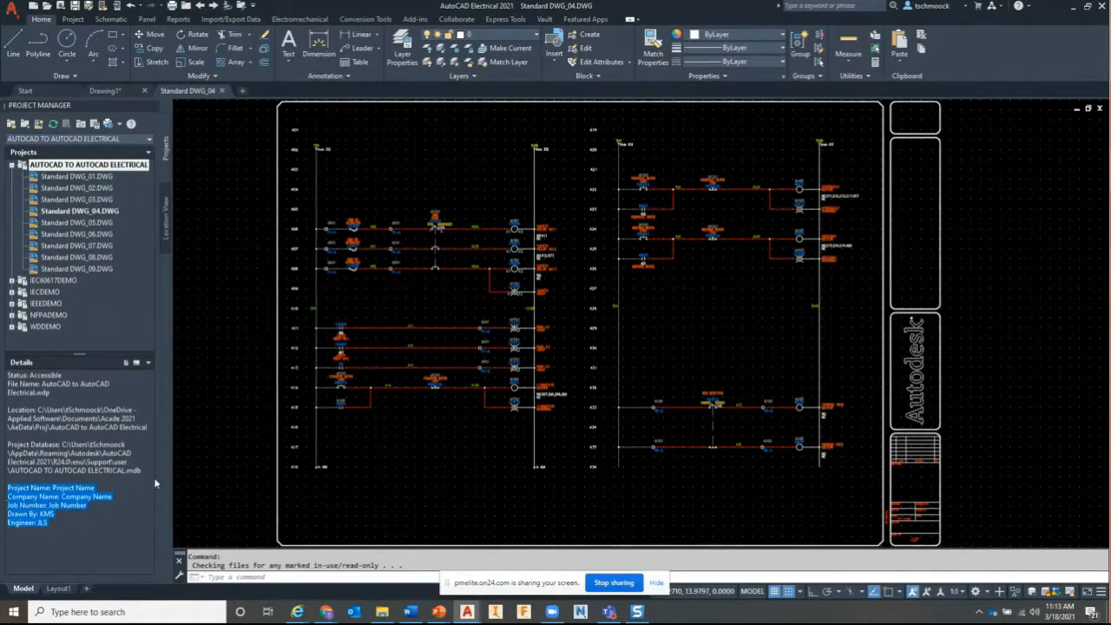
{"action": "left_click", "coordinate": [82, 523]}
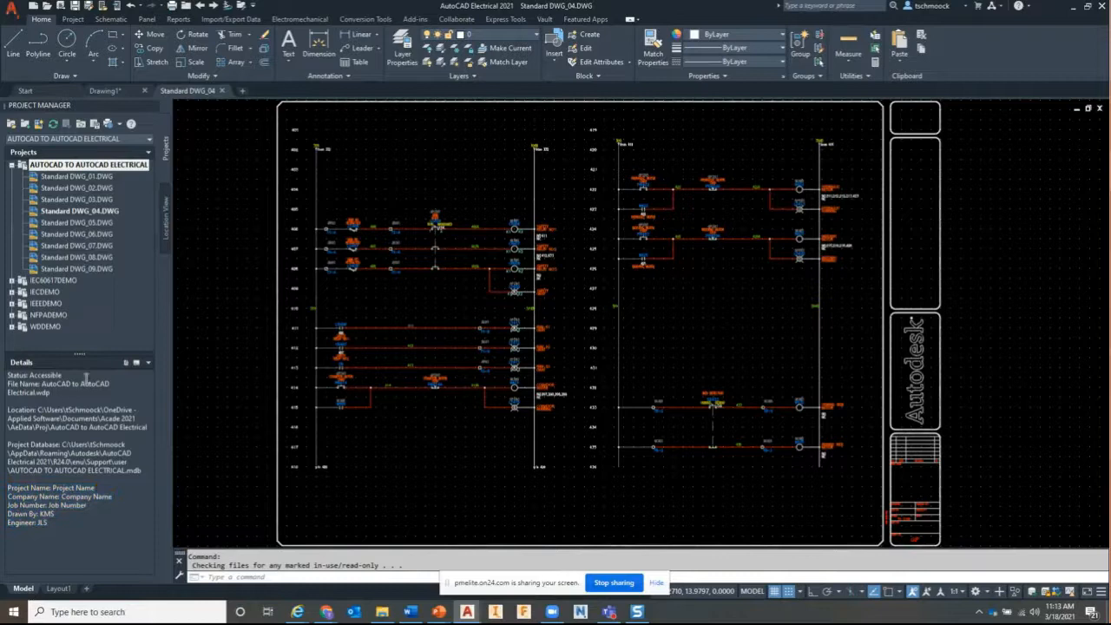
Set Standard DWG_04's drawing properties: Description 1 'Control', section SCH, sub-section CTL
{"action": "right_click", "coordinate": [97, 215]}
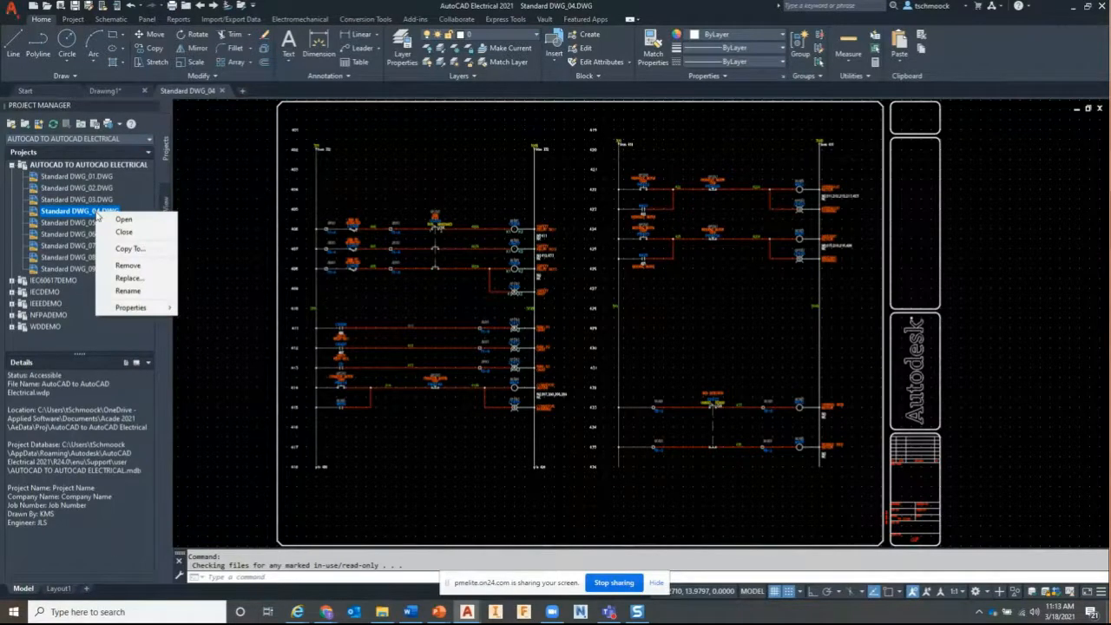
{"action": "mouse_move", "coordinate": [147, 308]}
{"action": "left_click", "coordinate": [186, 308]}
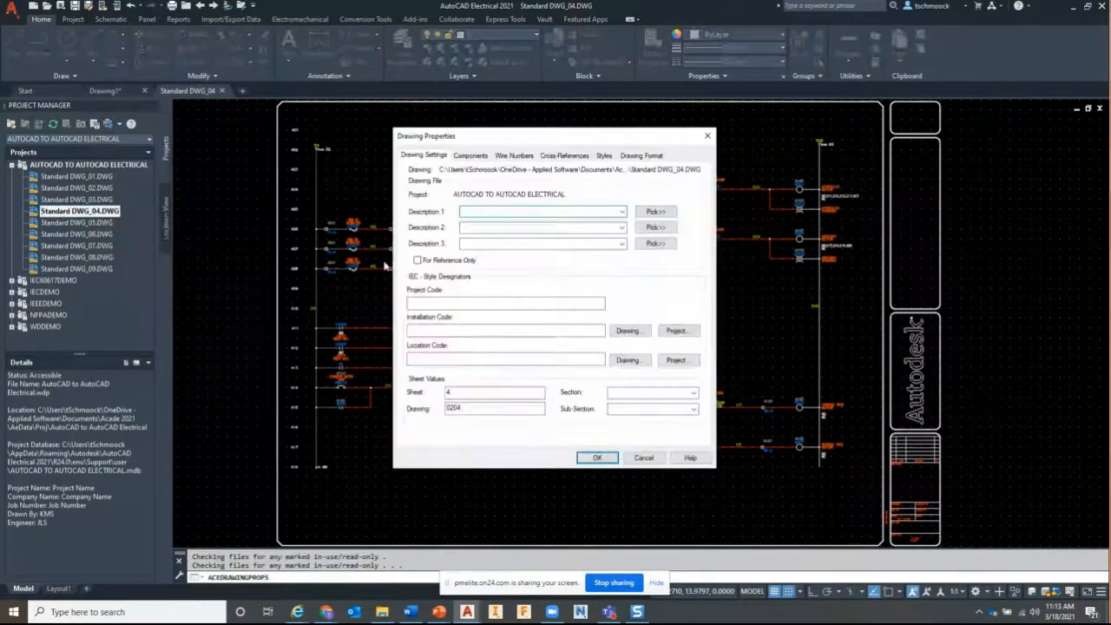
{"action": "type", "text": "Control"}
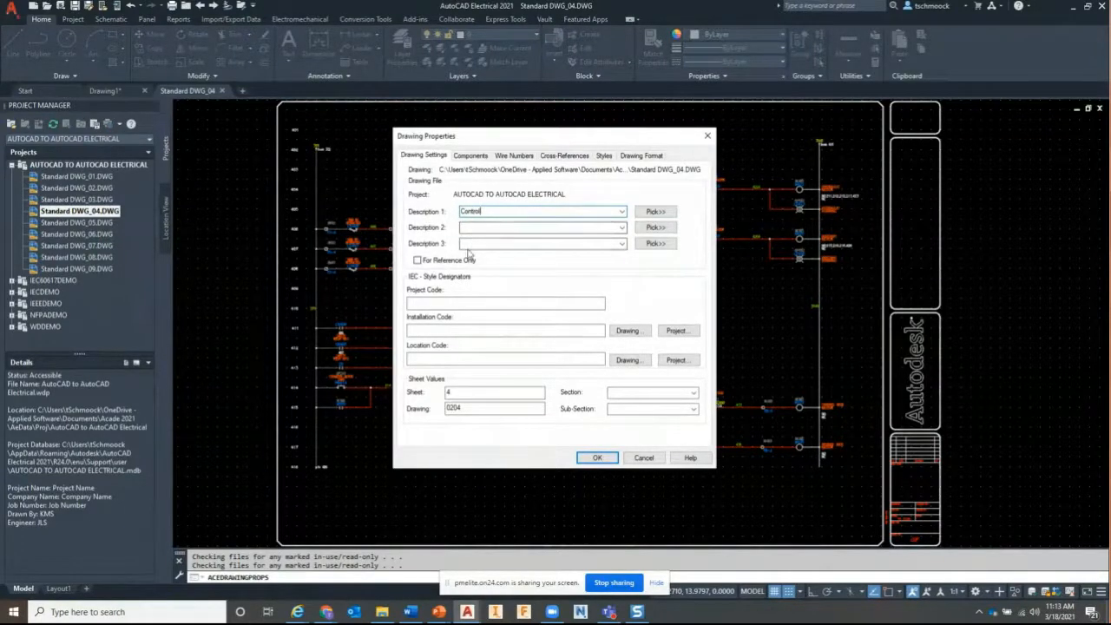
{"action": "left_click", "coordinate": [623, 391]}
{"action": "type", "text": "SCH"}
{"action": "left_click", "coordinate": [635, 406]}
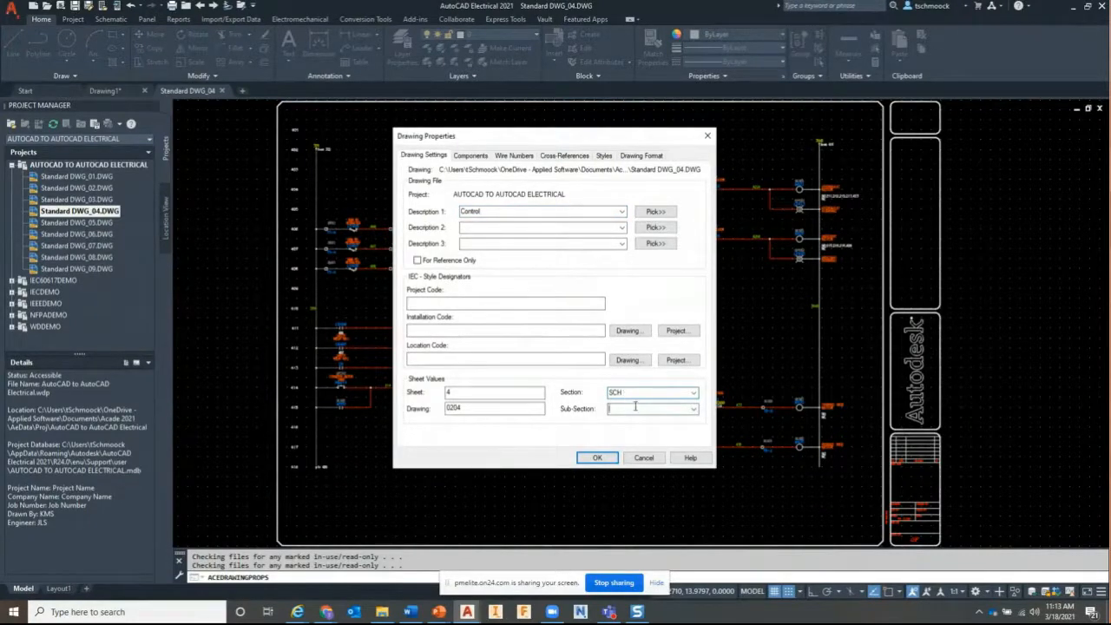
{"action": "type", "text": "CTL"}
{"action": "left_click", "coordinate": [597, 457]}
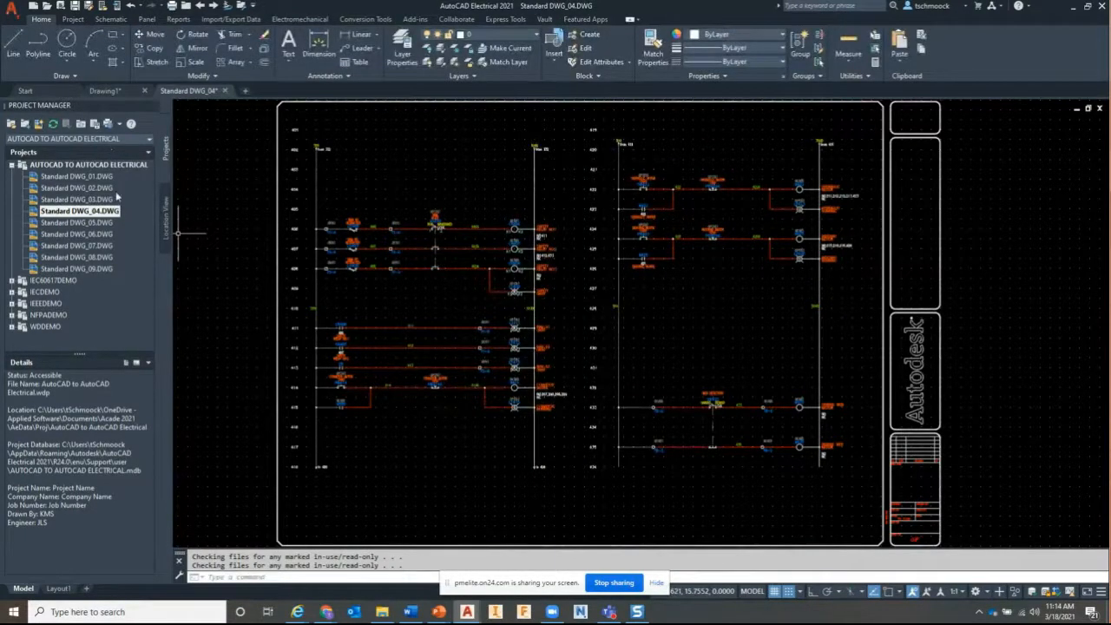
Refresh the drawing list so the new descriptions appear
{"action": "left_click", "coordinate": [54, 124]}
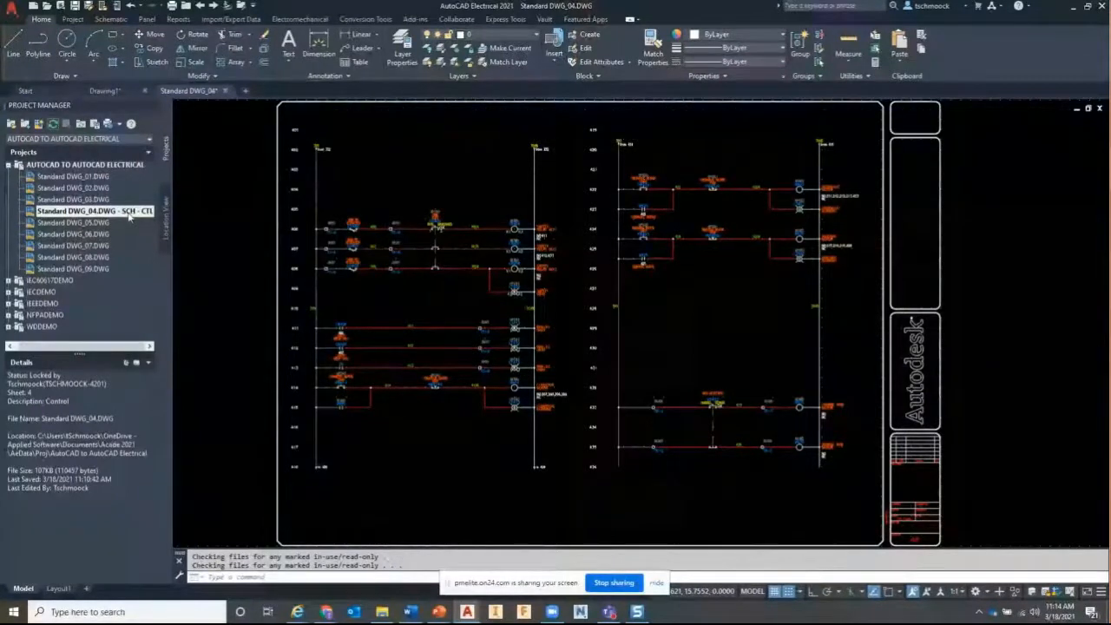
{"action": "right_click", "coordinate": [66, 165]}
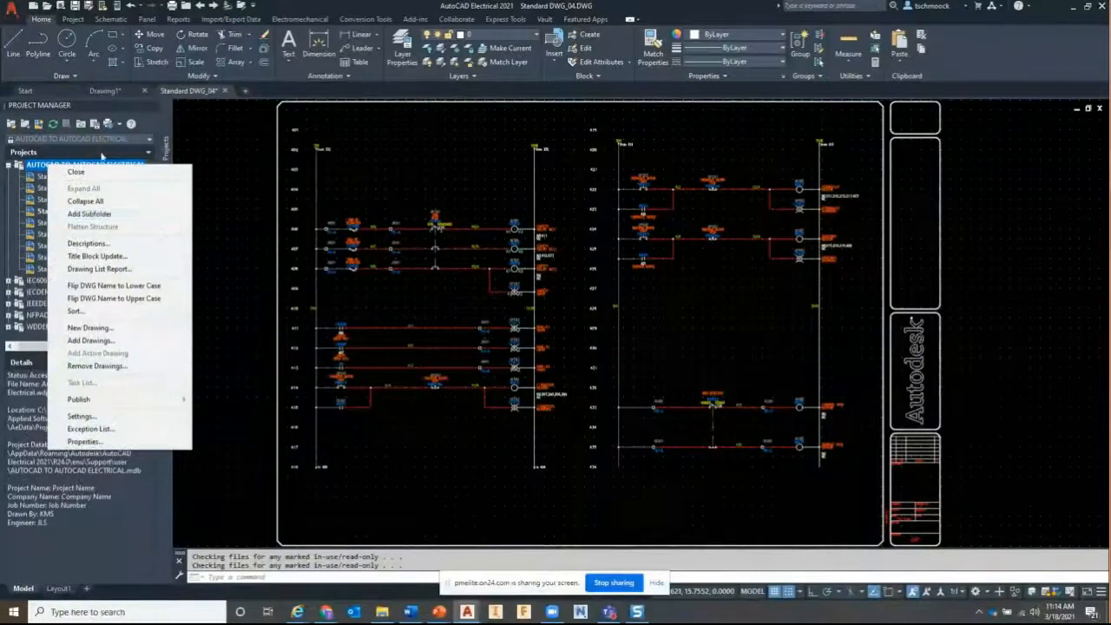
{"action": "left_click", "coordinate": [168, 133]}
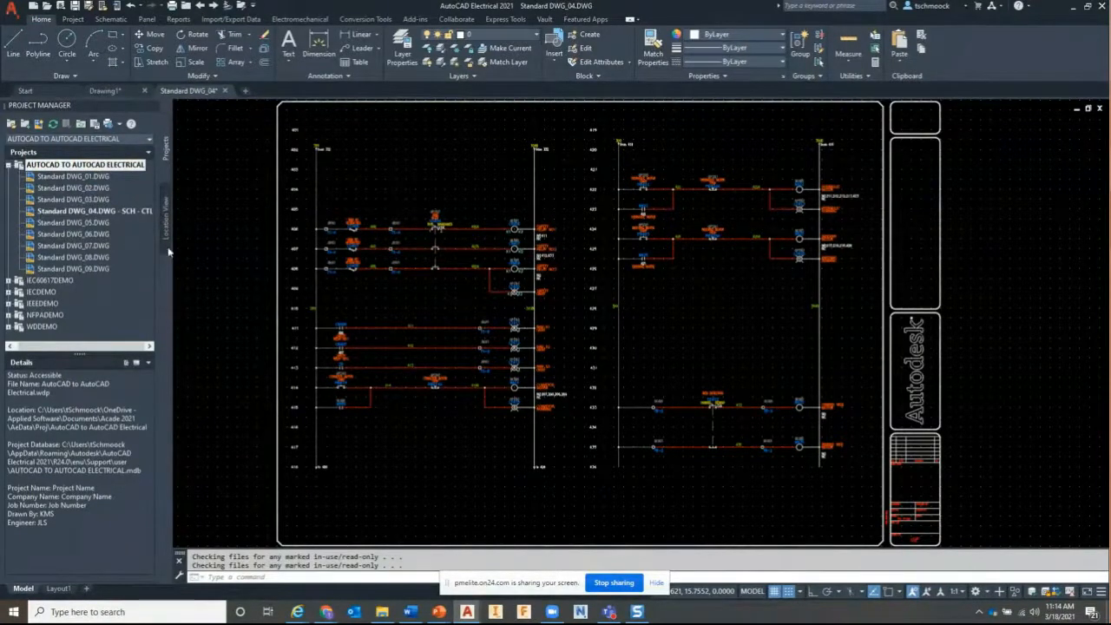
Zoom and pan the drawing to frame the title block up close
{"action": "scroll", "coordinate": [899, 499], "scroll_direction": "up", "scroll_amount": 4}
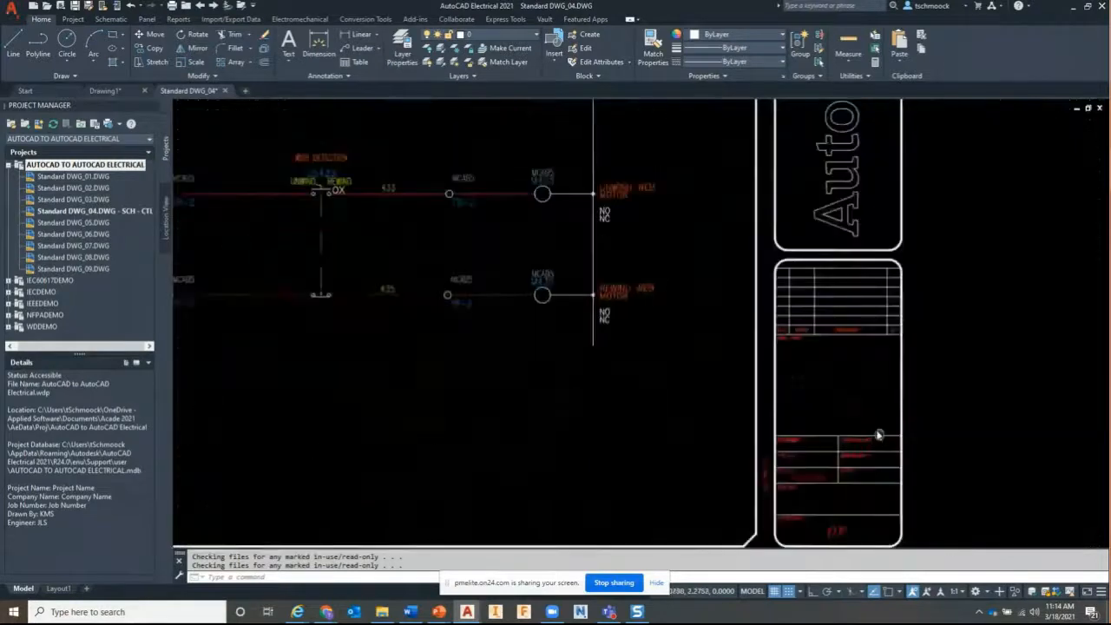
{"action": "middle_click_drag", "start_coordinate": [819, 347], "coordinate": [842, 356]}
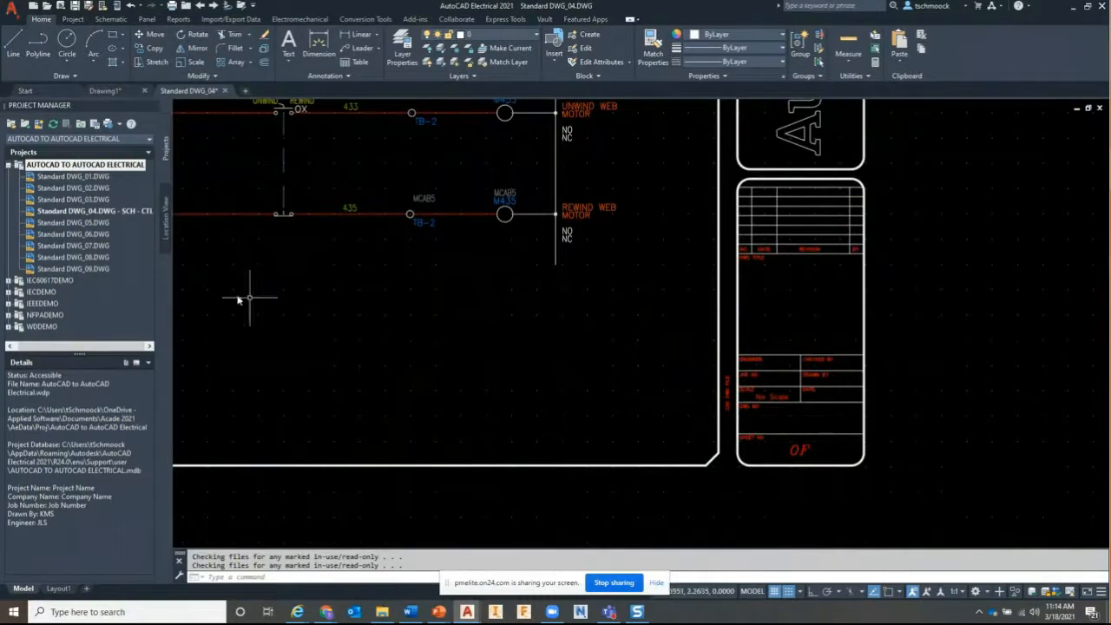
{"action": "left_click_drag", "start_coordinate": [68, 349], "coordinate": [65, 348]}
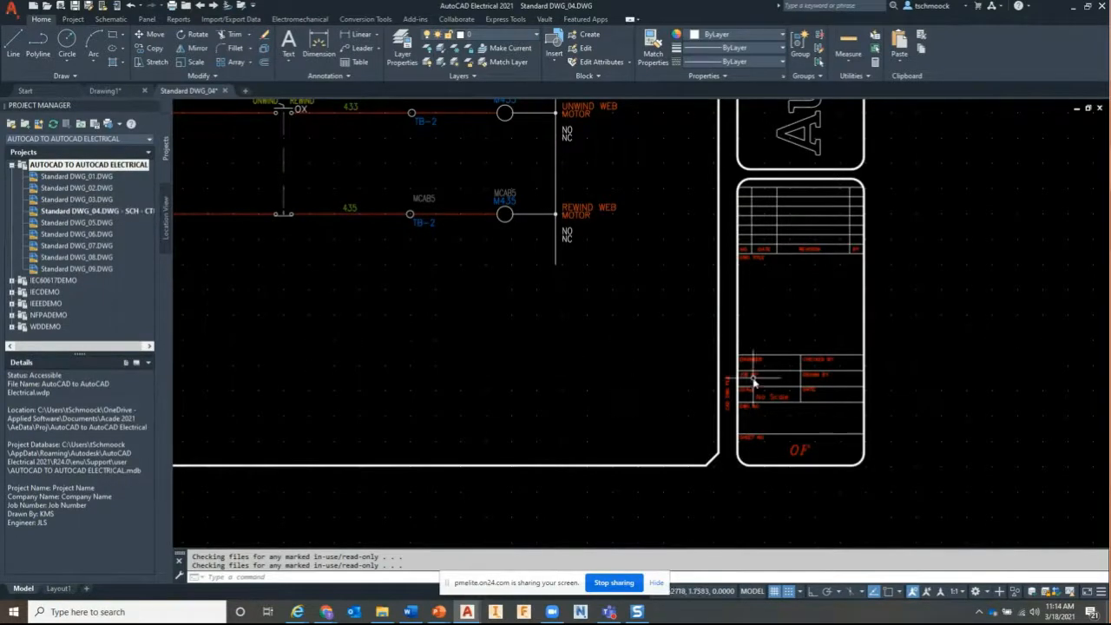
{"action": "middle_click_drag", "start_coordinate": [761, 385], "coordinate": [818, 389]}
Start a title block update including project name, company name, job number, date and drawn-by
{"action": "right_click", "coordinate": [98, 172]}
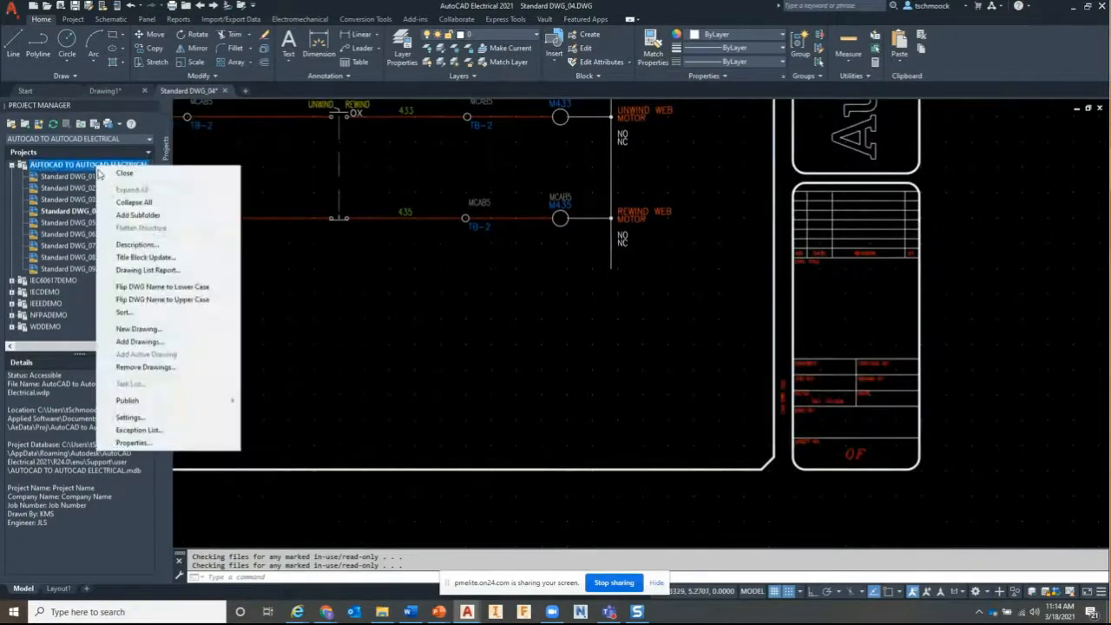
{"action": "left_click", "coordinate": [136, 257]}
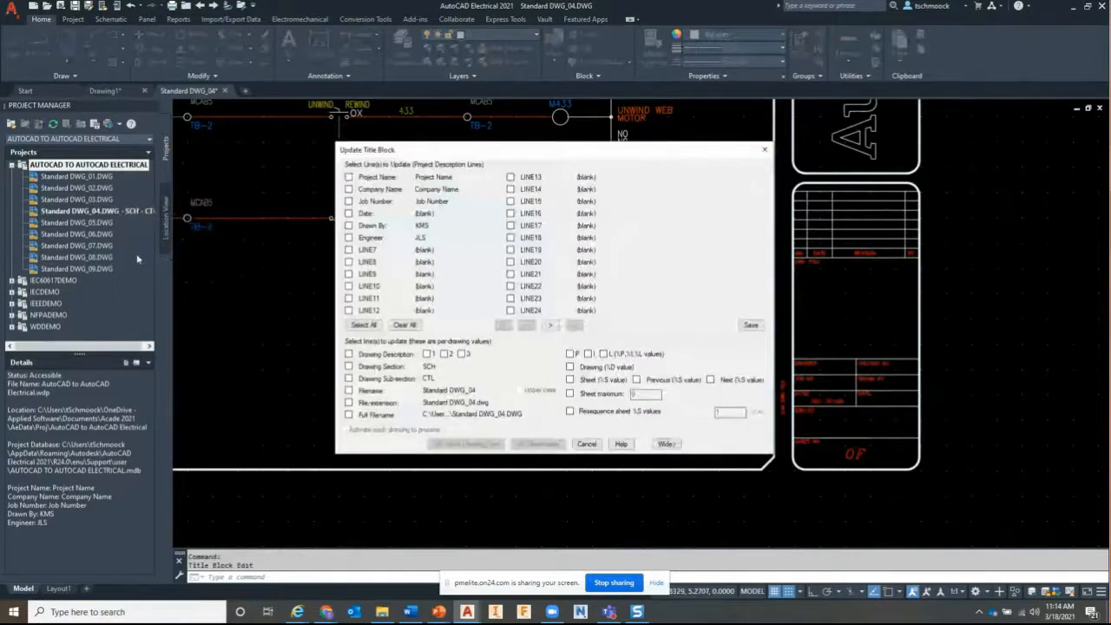
{"action": "left_click", "coordinate": [251, 159]}
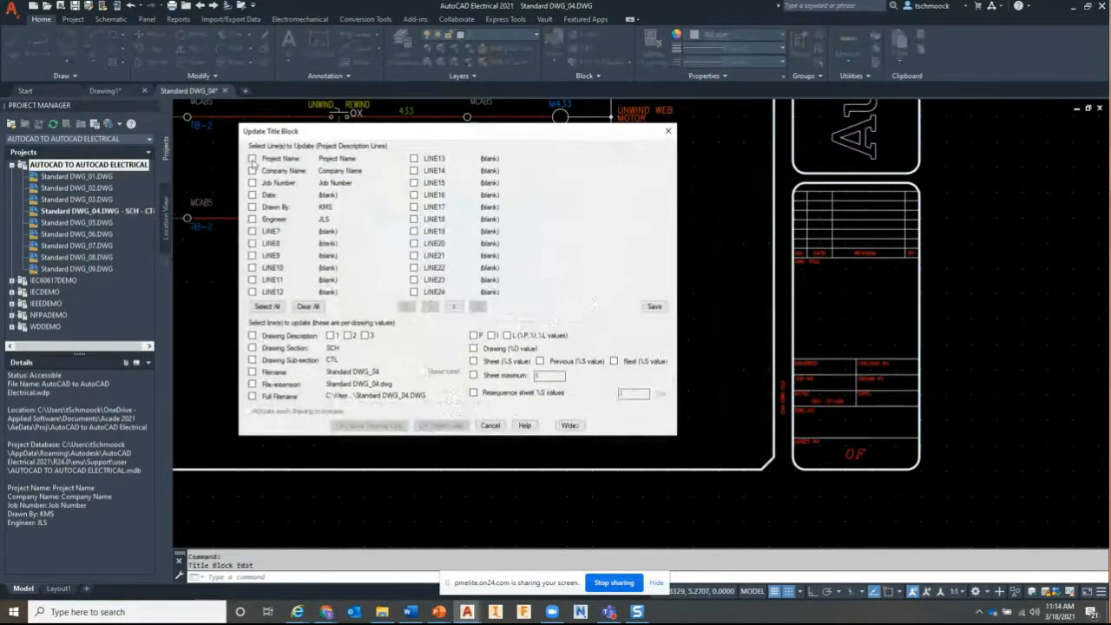
{"action": "left_click", "coordinate": [251, 171]}
{"action": "left_click", "coordinate": [252, 183]}
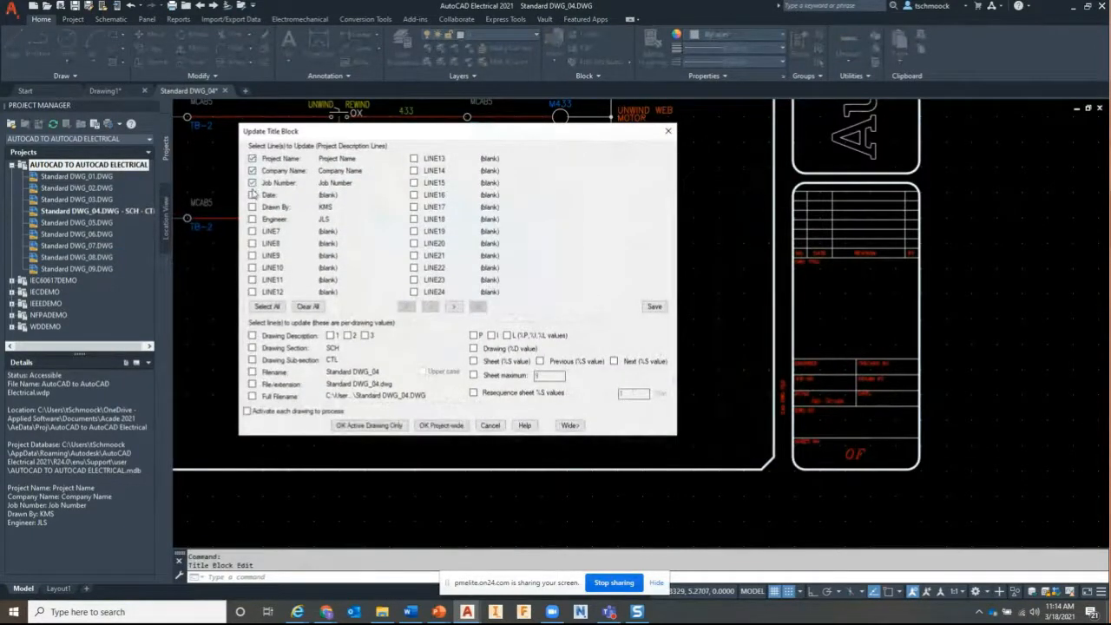
{"action": "left_click", "coordinate": [251, 195]}
{"action": "left_click", "coordinate": [252, 208]}
Add all project lines, Drawing Description 1, %D, %S and sheet maximum 9, then run project-wide
{"action": "left_click", "coordinate": [267, 306]}
{"action": "left_click", "coordinate": [332, 336]}
{"action": "left_click", "coordinate": [473, 348]}
{"action": "left_click", "coordinate": [473, 361]}
{"action": "left_click", "coordinate": [473, 375]}
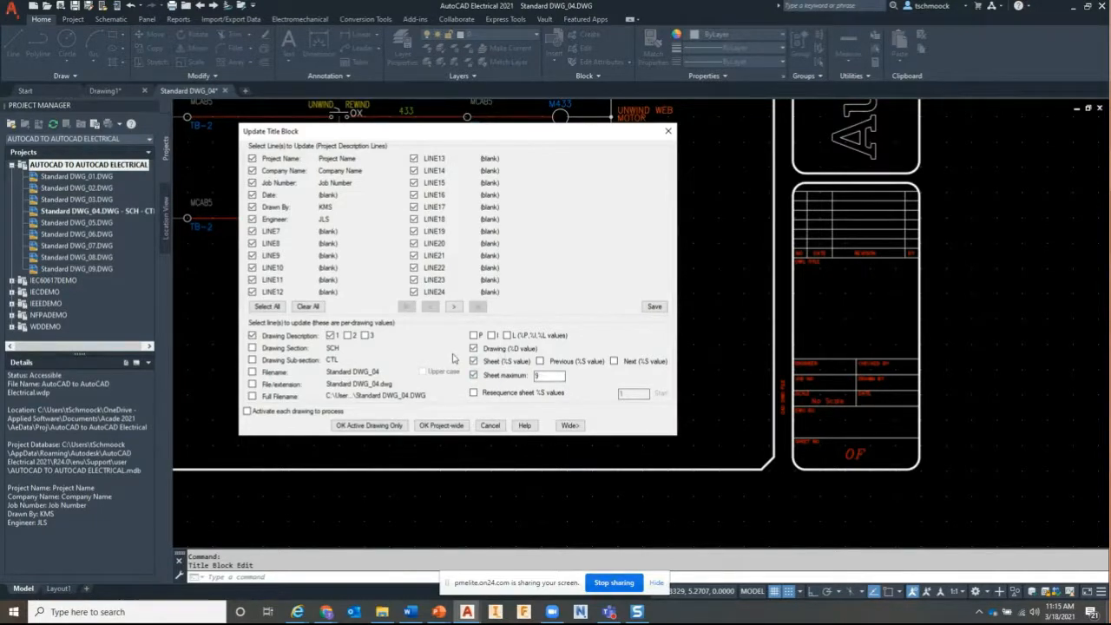
{"action": "left_click", "coordinate": [443, 425]}
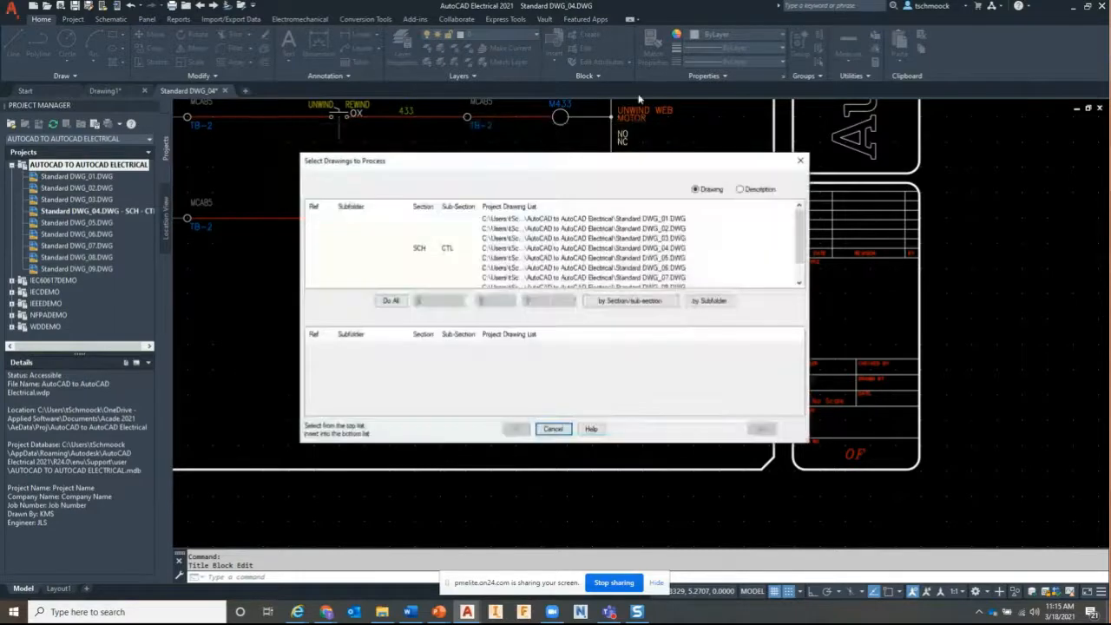
Select the SCH section drawing DWG_04 and process its title block update
{"action": "left_click_drag", "start_coordinate": [607, 162], "coordinate": [518, 121]}
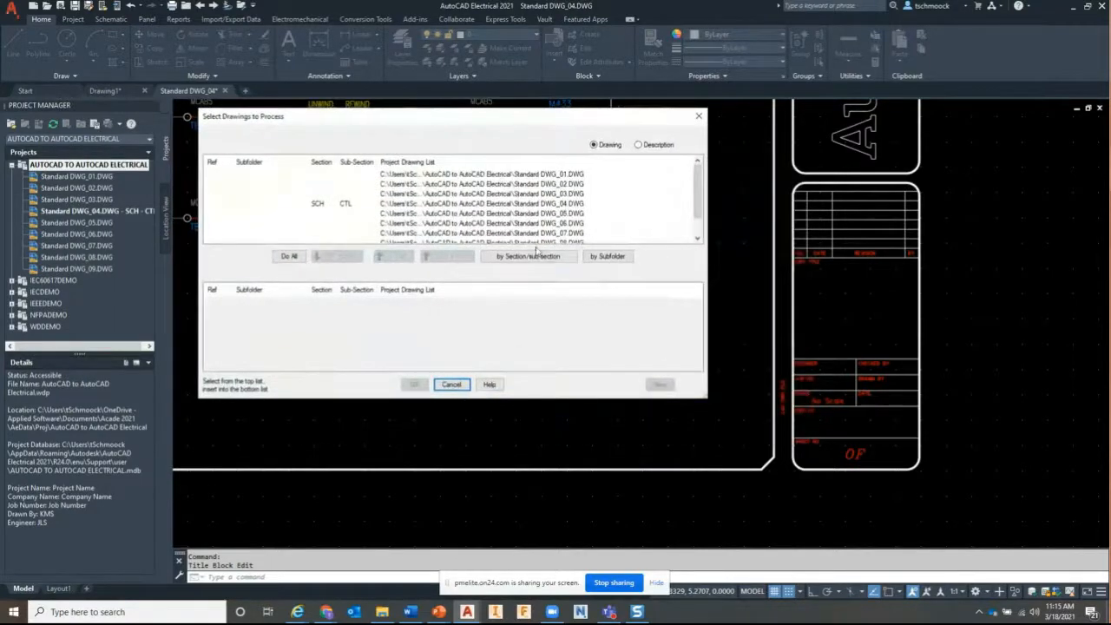
{"action": "left_click_drag", "start_coordinate": [707, 397], "coordinate": [714, 420]}
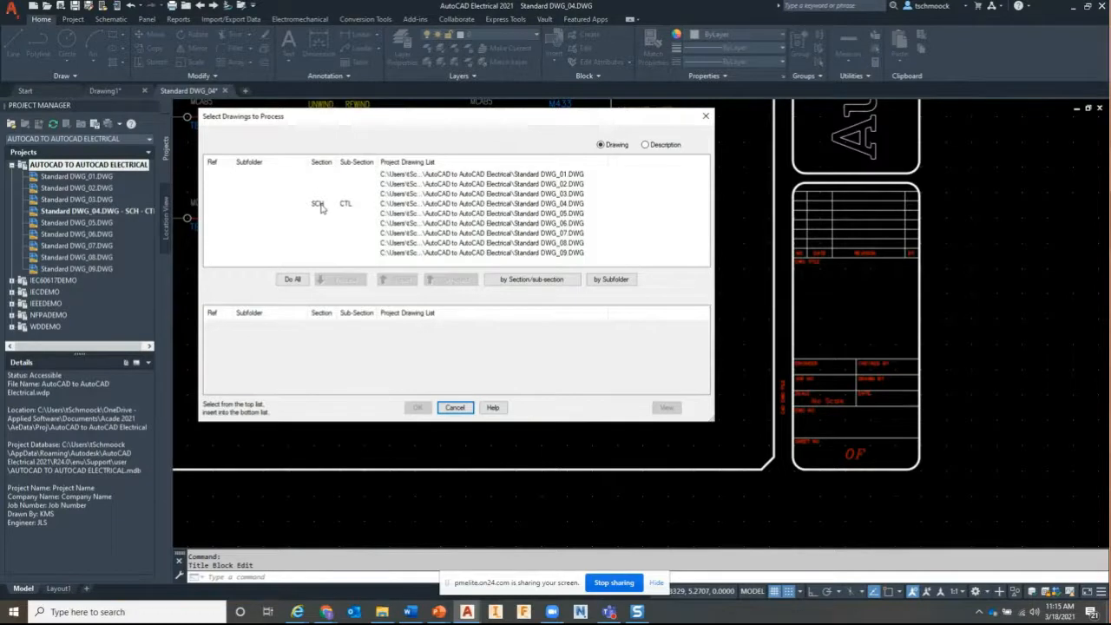
{"action": "left_click", "coordinate": [528, 280]}
{"action": "left_click", "coordinate": [425, 267]}
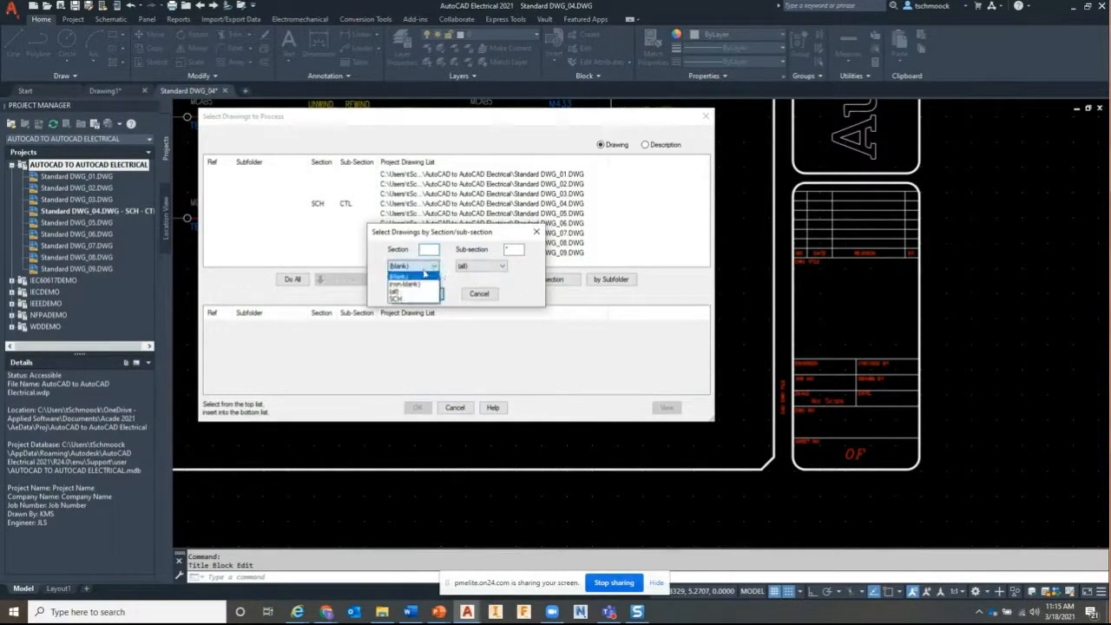
{"action": "left_click", "coordinate": [407, 298]}
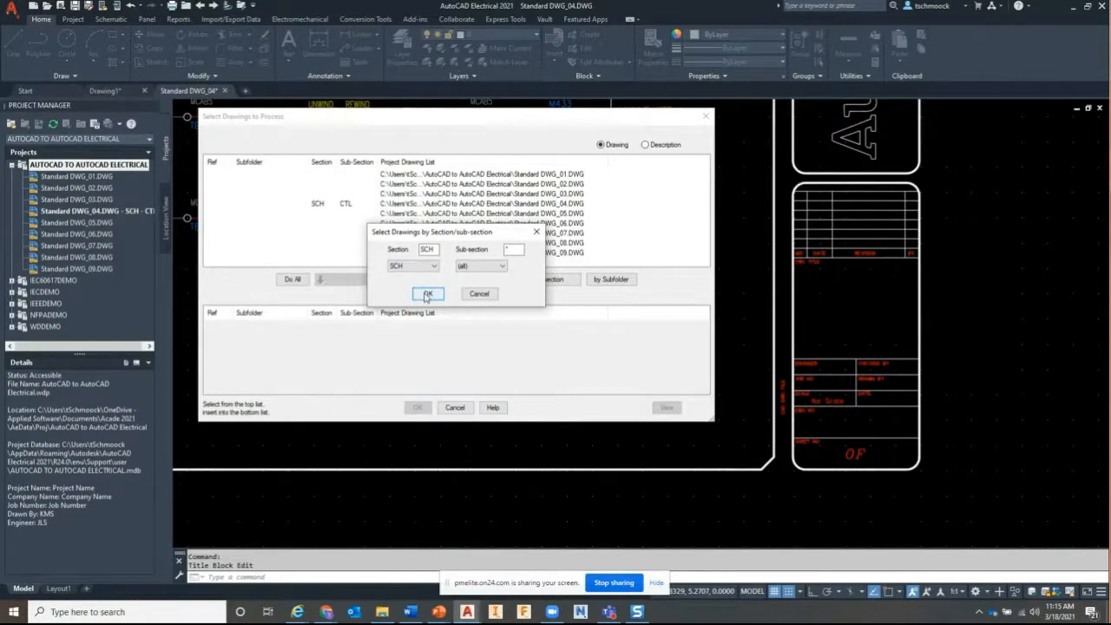
{"action": "left_click", "coordinate": [427, 294]}
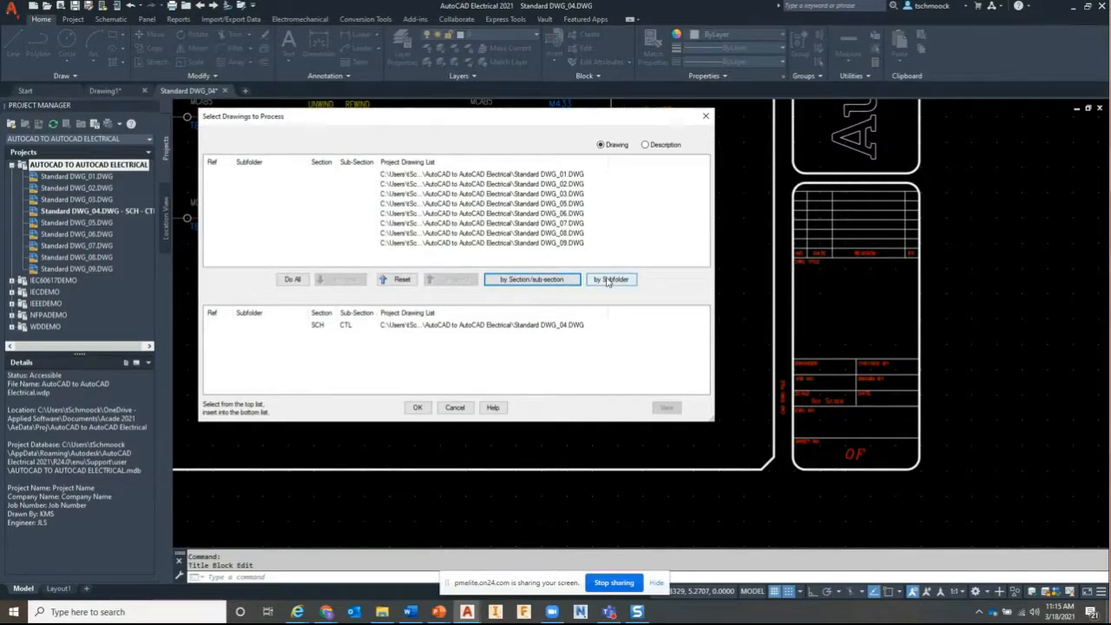
{"action": "left_click", "coordinate": [418, 409]}
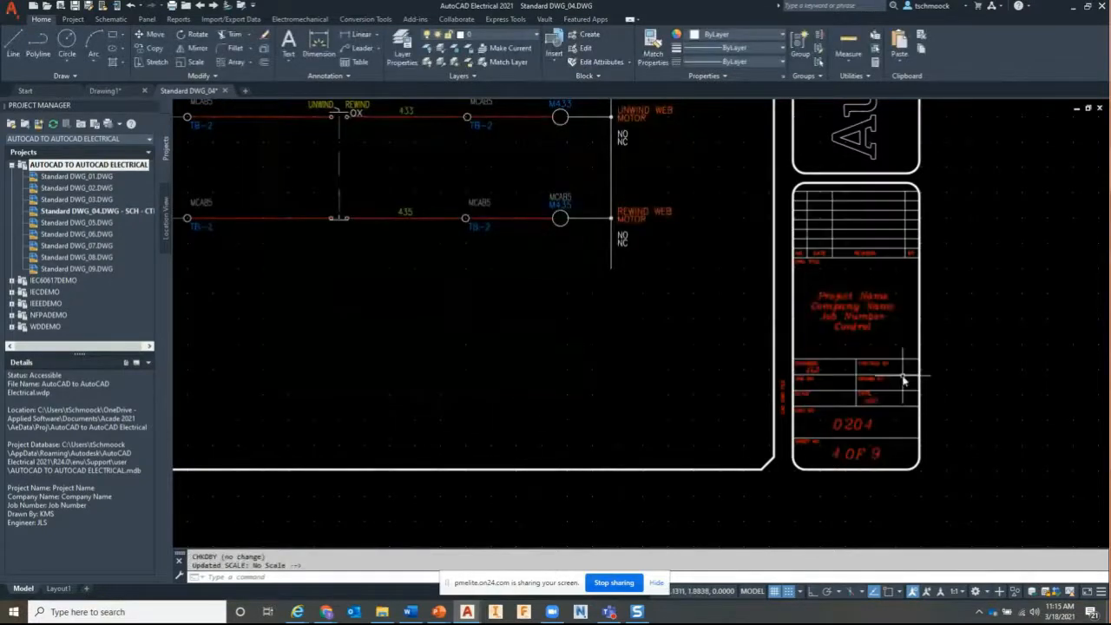
{"action": "scroll", "coordinate": [903, 379], "scroll_direction": "up", "scroll_amount": 3}
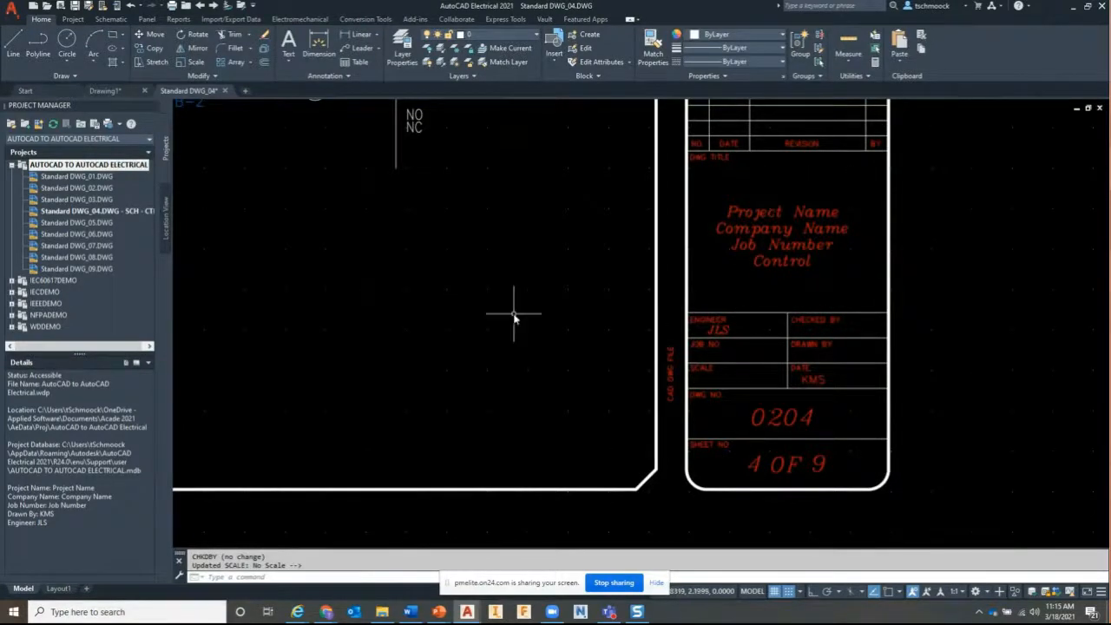
{"action": "scroll", "coordinate": [514, 314], "scroll_direction": "down", "scroll_amount": 2}
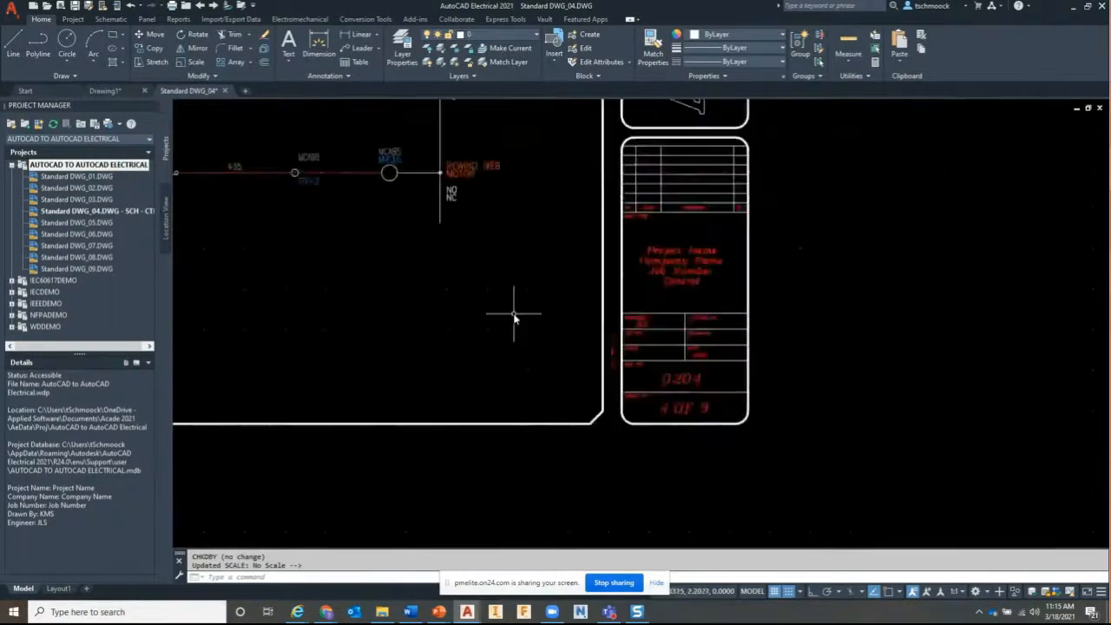
{"action": "left_click", "coordinate": [694, 262]}
{"action": "left_click", "coordinate": [694, 262]}
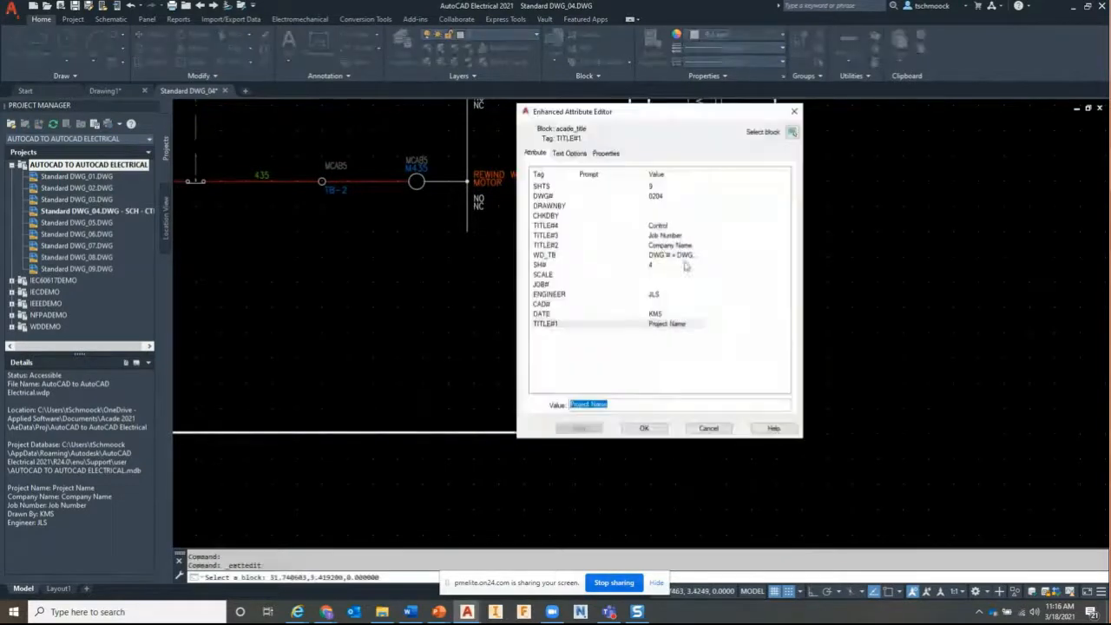
{"action": "left_click", "coordinate": [793, 111]}
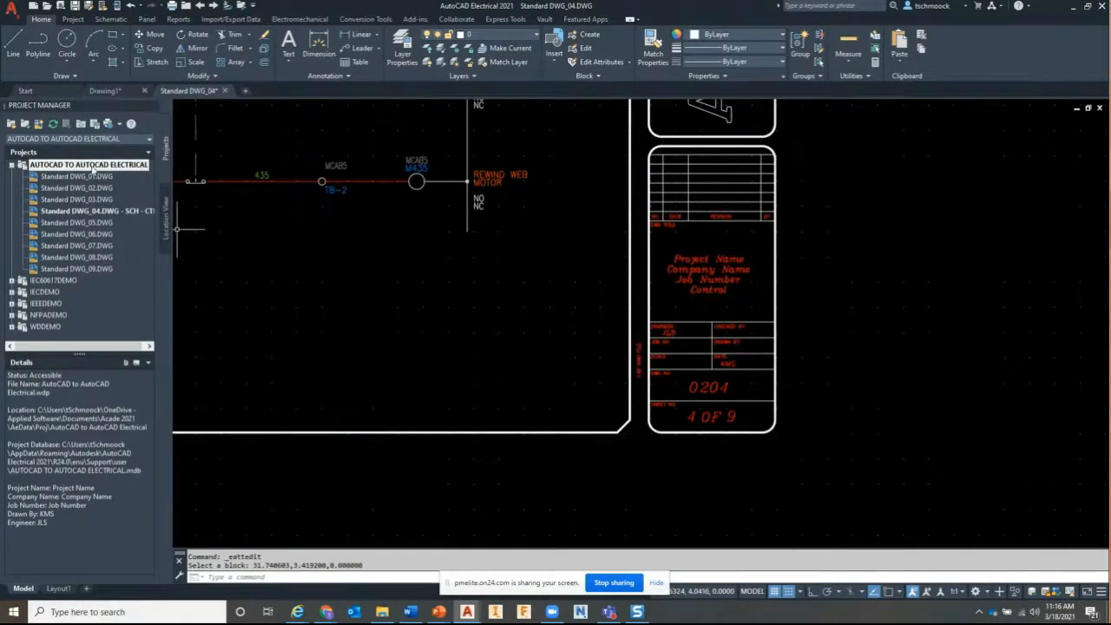
Append XX to the project name in Descriptions so it reads Project Name XX
{"action": "right_click", "coordinate": [92, 168]}
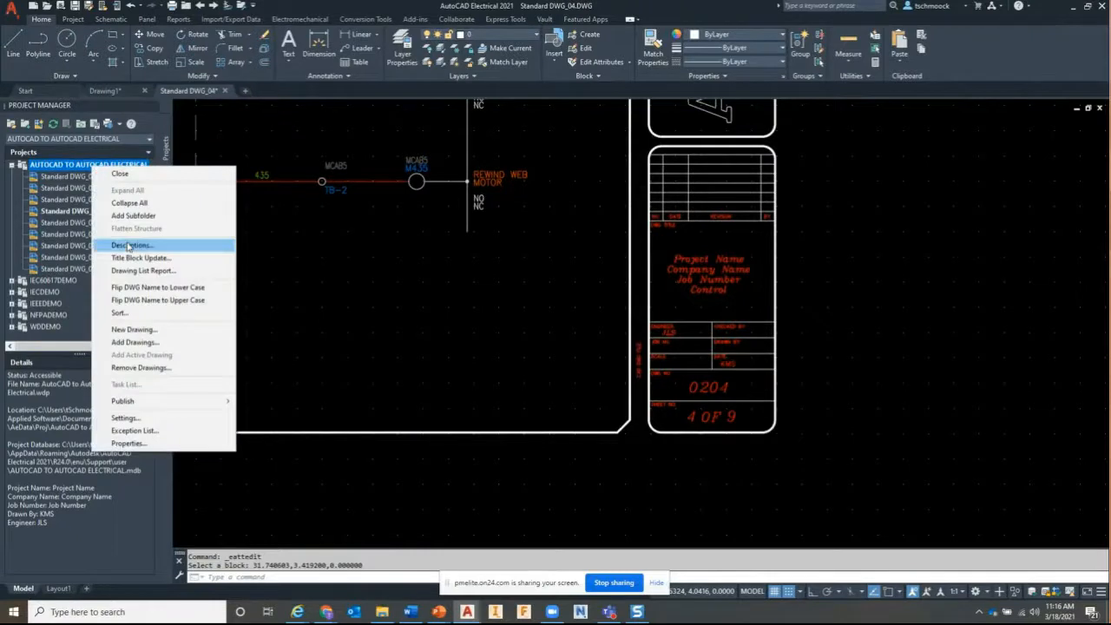
{"action": "left_click", "coordinate": [129, 246]}
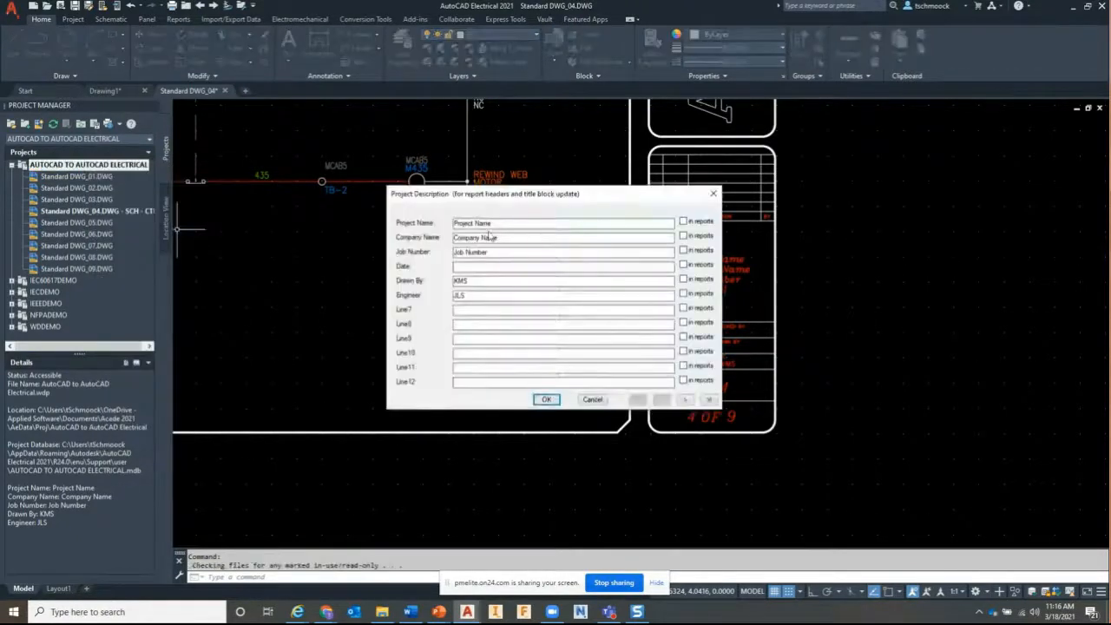
{"action": "left_click", "coordinate": [538, 224]}
{"action": "type", "text": "XX"}
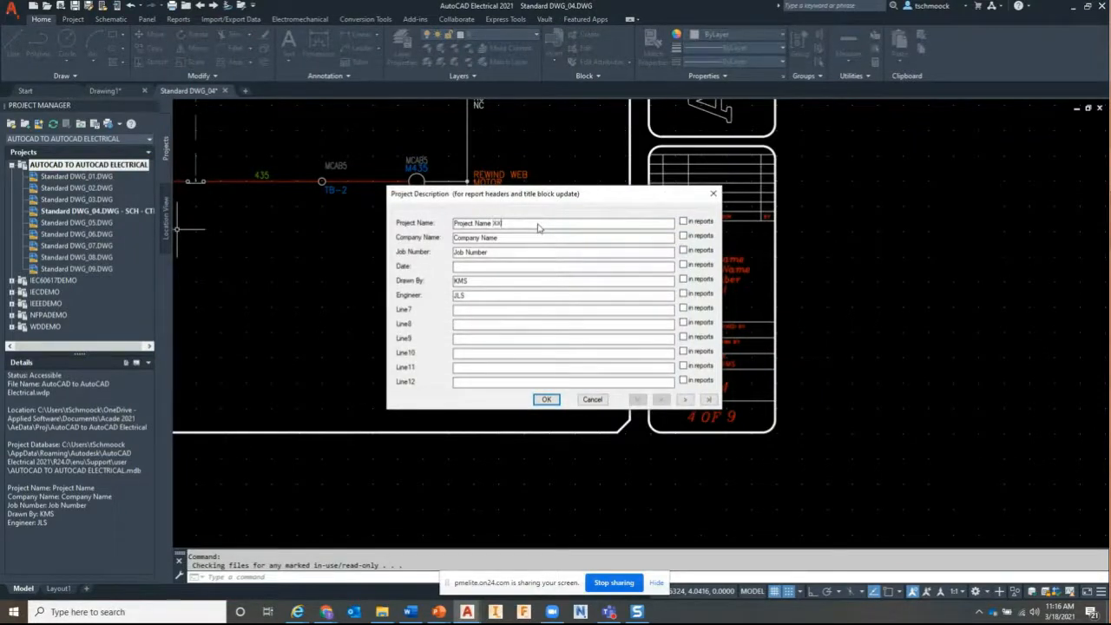
{"action": "left_click", "coordinate": [546, 400]}
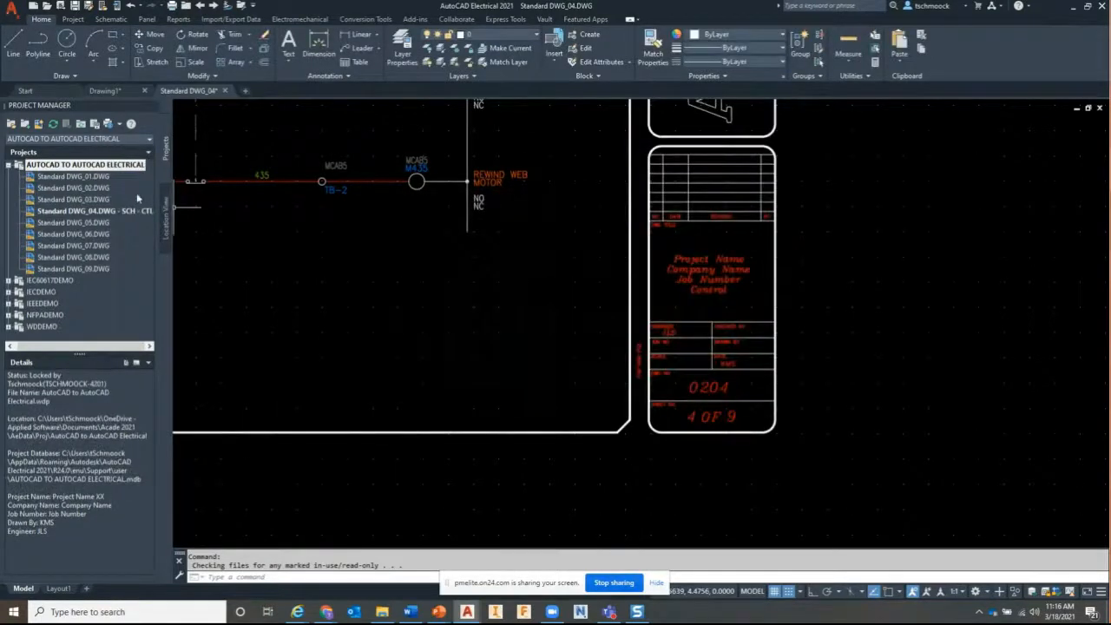
Run a Project Name-only title block update on DWG_04 so it shows Project Name XX
{"action": "right_click", "coordinate": [109, 168]}
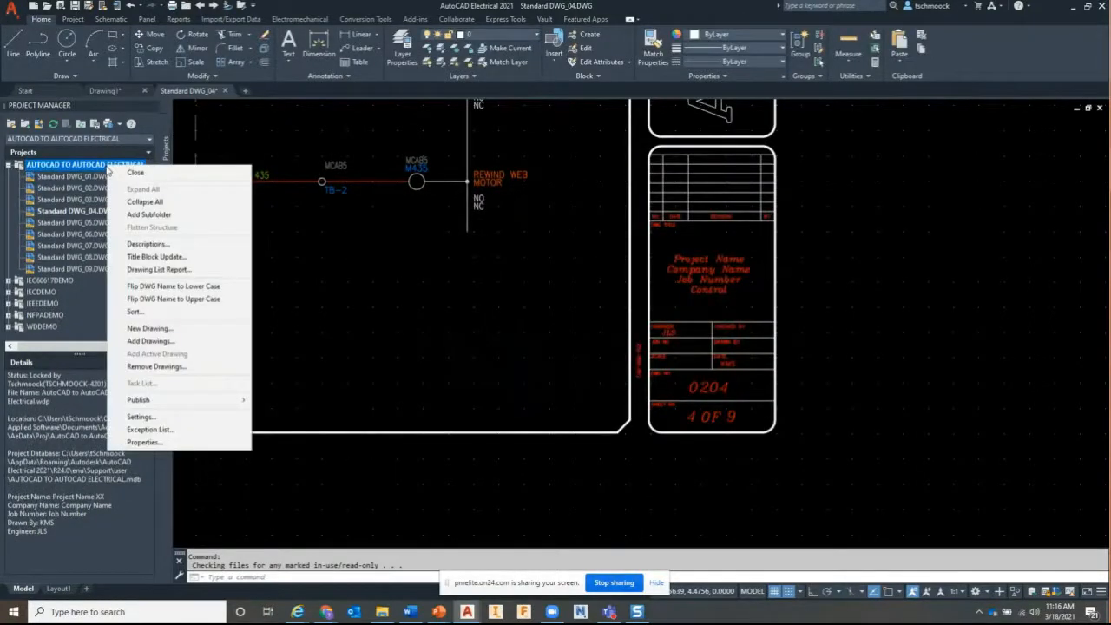
{"action": "left_click", "coordinate": [157, 256]}
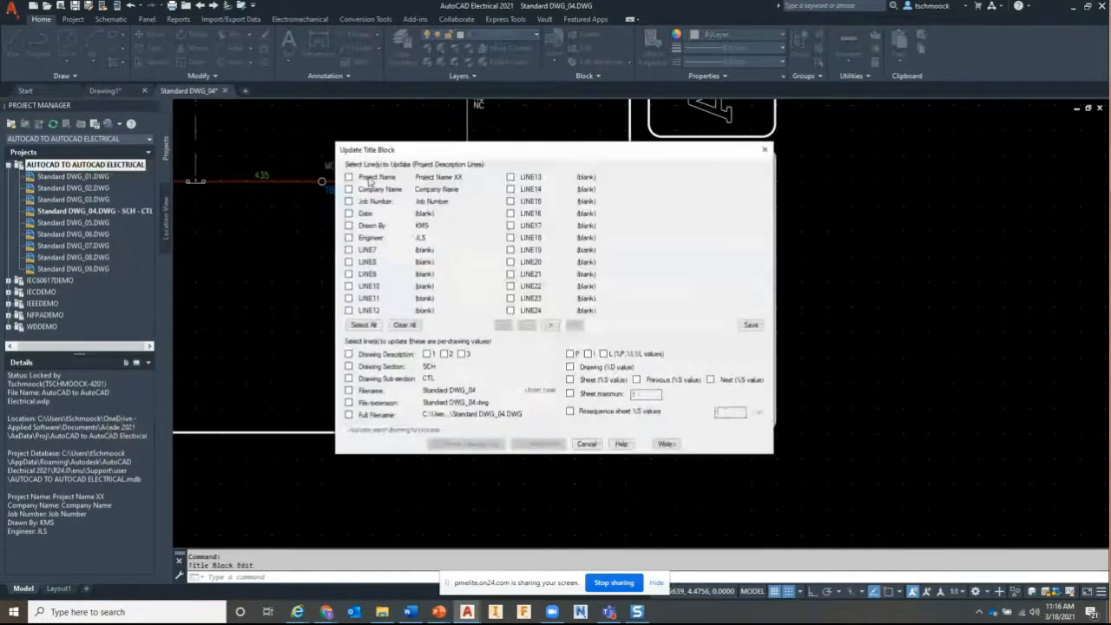
{"action": "left_click", "coordinate": [369, 179]}
{"action": "left_click_drag", "start_coordinate": [470, 150], "coordinate": [349, 121]}
{"action": "left_click", "coordinate": [406, 417]}
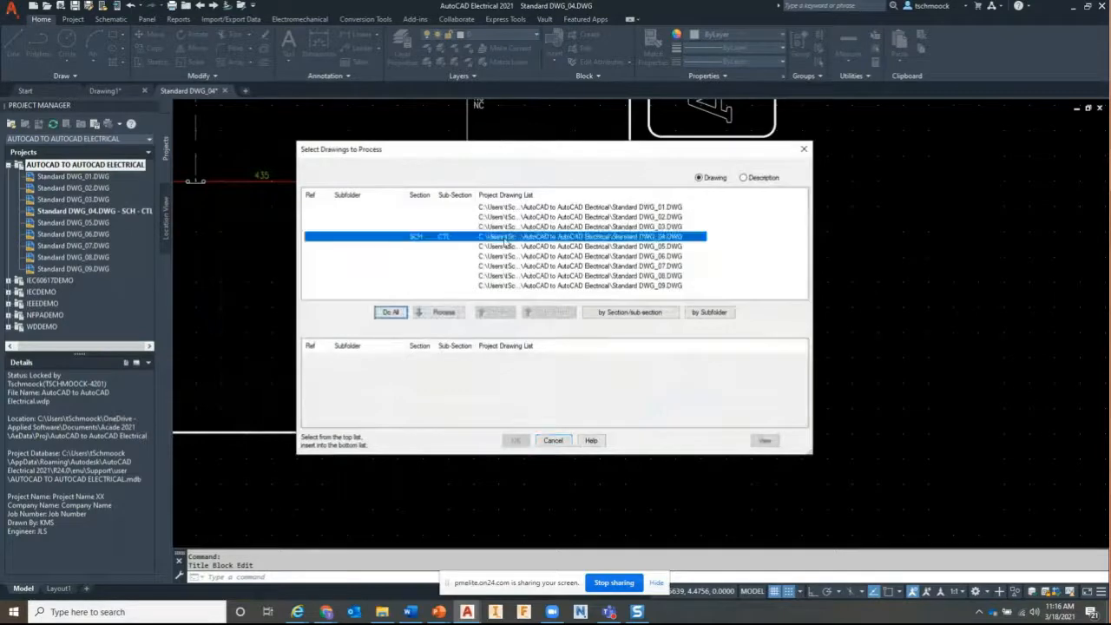
{"action": "left_click", "coordinate": [443, 313]}
{"action": "left_click", "coordinate": [516, 440]}
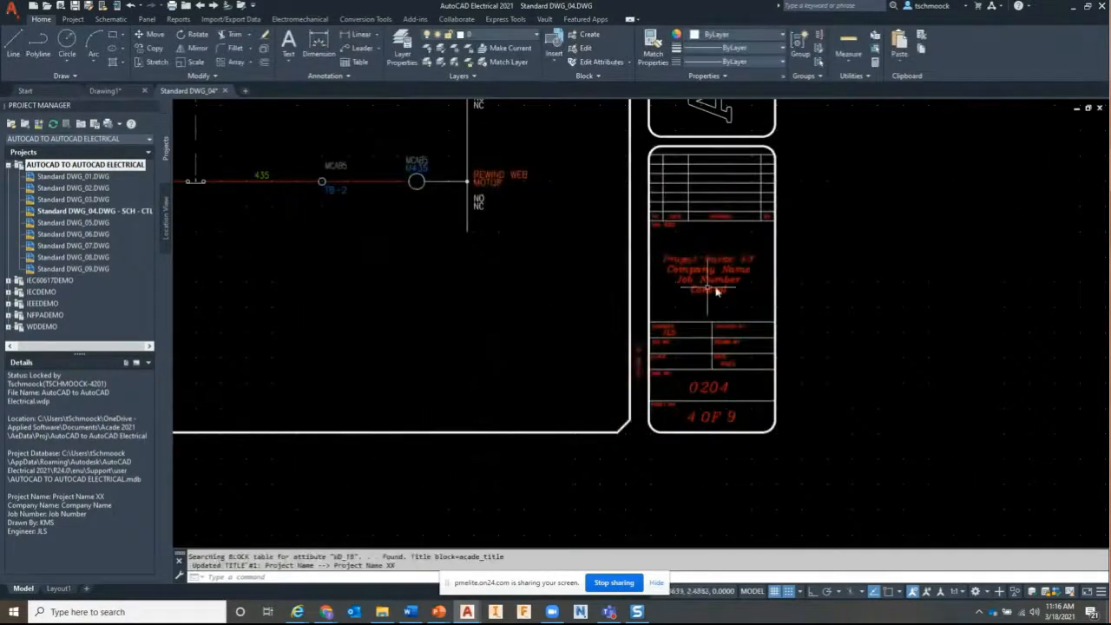
{"action": "scroll", "coordinate": [714, 290], "scroll_direction": "up", "scroll_amount": 4}
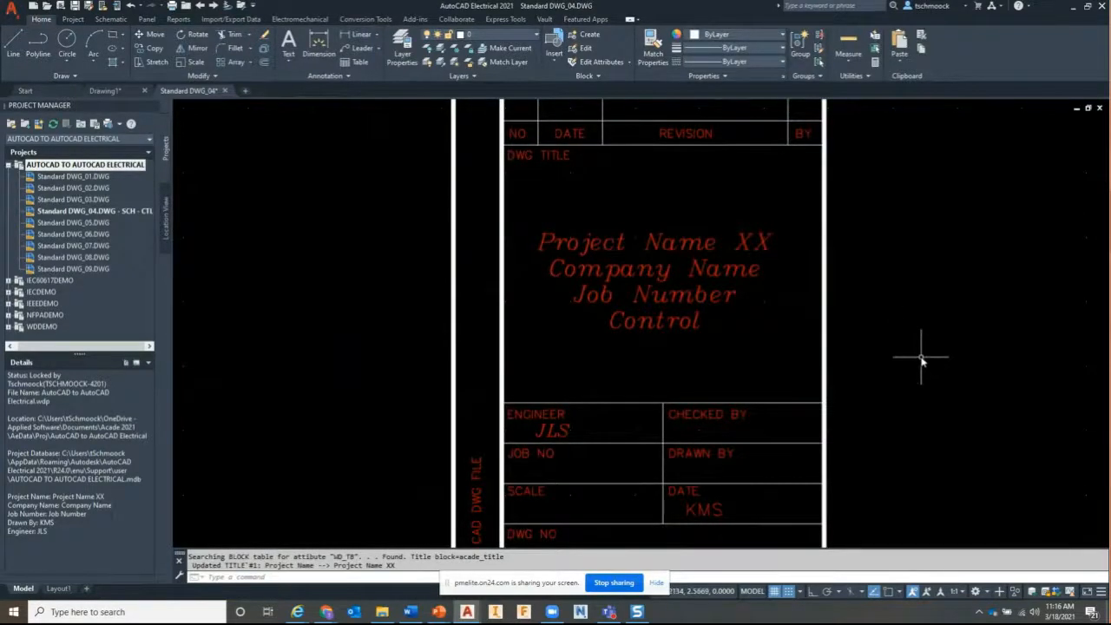
{"action": "scroll", "coordinate": [923, 357], "scroll_direction": "down", "scroll_amount": 2}
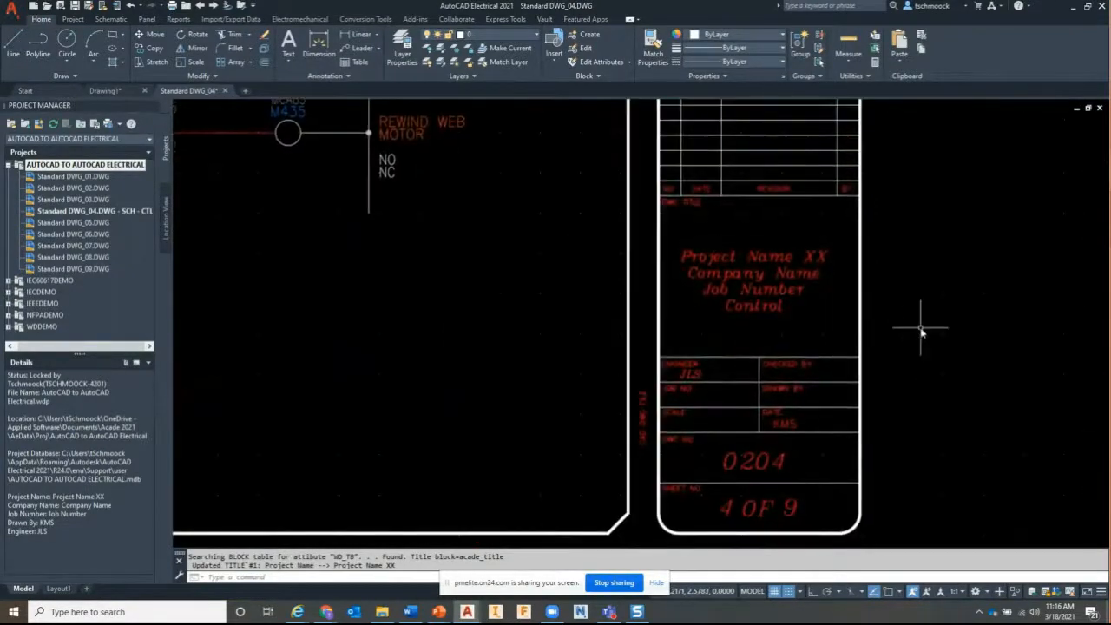
{"action": "scroll", "coordinate": [923, 330], "scroll_direction": "down", "scroll_amount": 1}
{"action": "scroll", "coordinate": [918, 335], "scroll_direction": "down", "scroll_amount": 2}
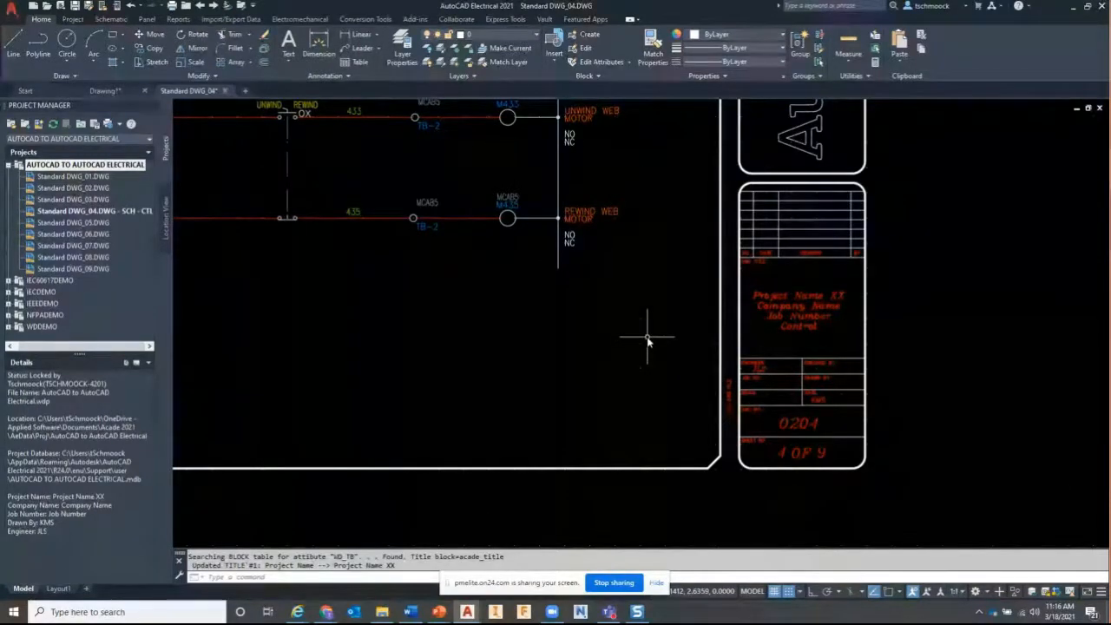
{"action": "middle_click", "coordinate": [559, 326]}
{"action": "middle_click", "coordinate": [558, 326]}
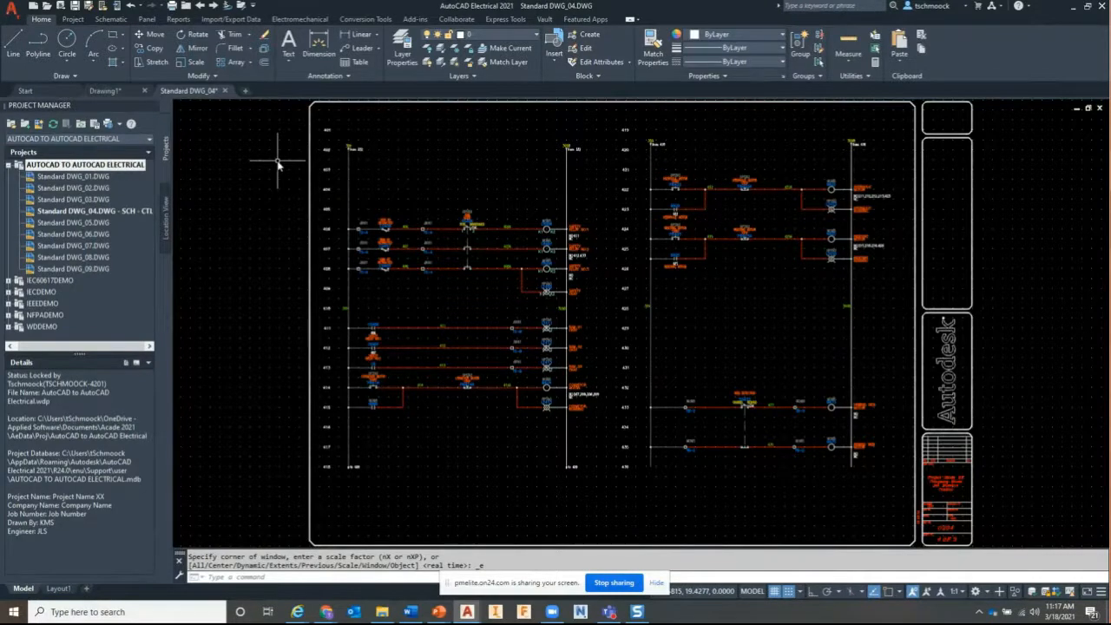
{"action": "double_click", "coordinate": [955, 478]}
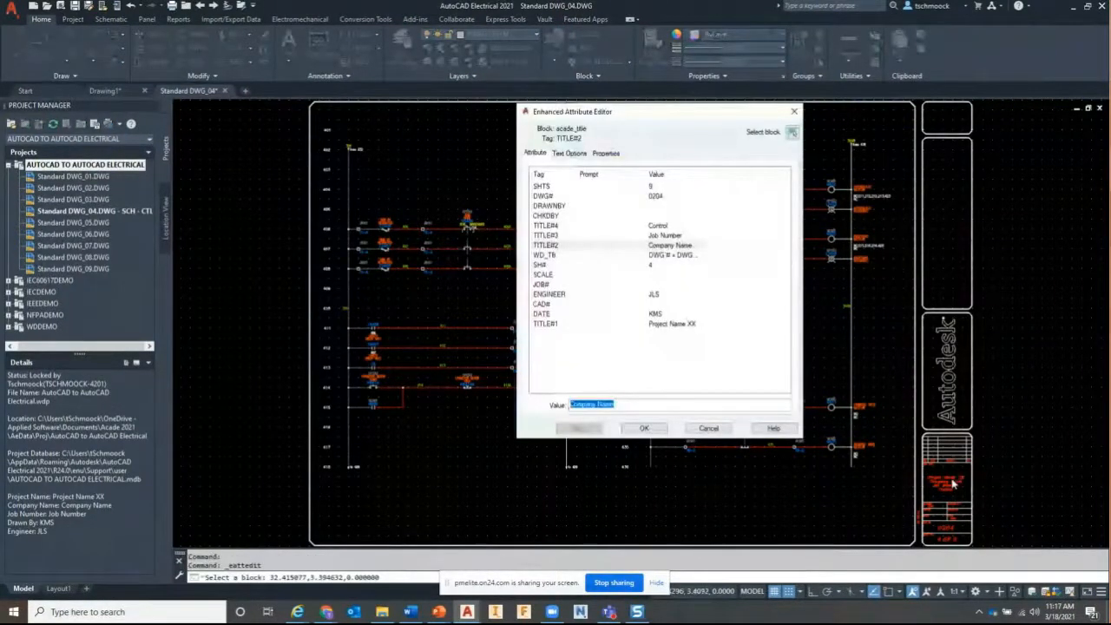
{"action": "key", "text": "Escape"}
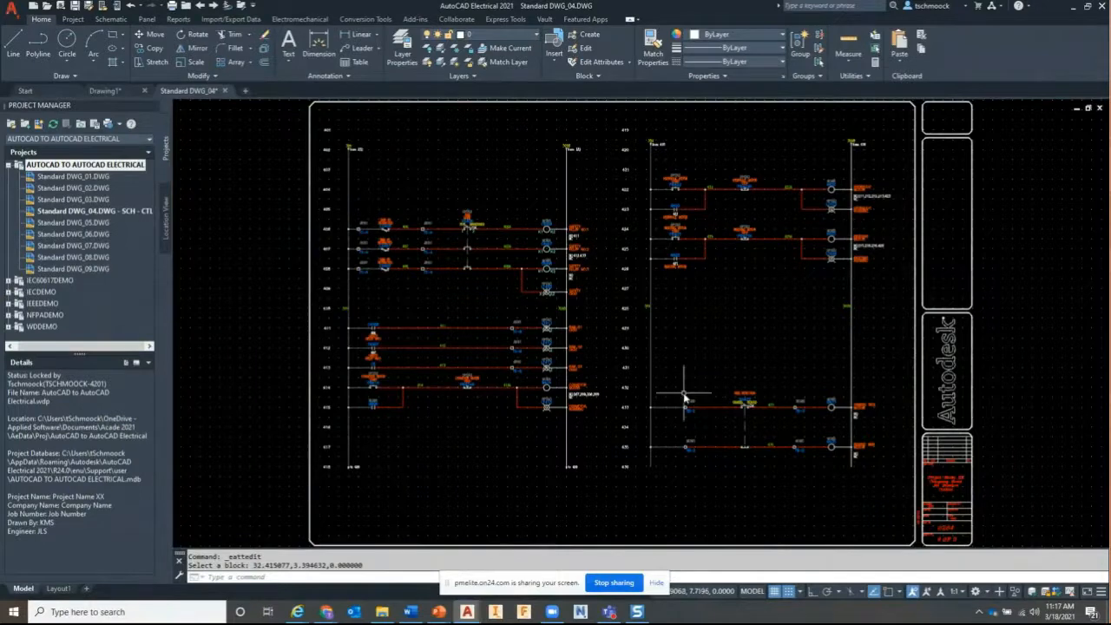
Check the project description without changes and move to the schematic editing tools
{"action": "right_click", "coordinate": [108, 169]}
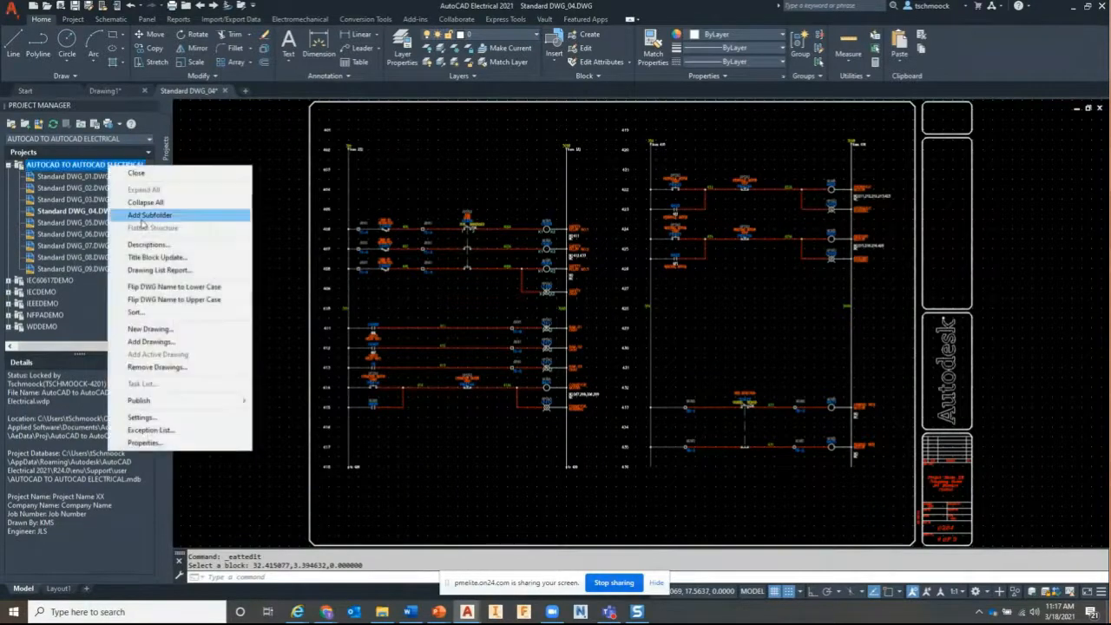
{"action": "left_click", "coordinate": [152, 245]}
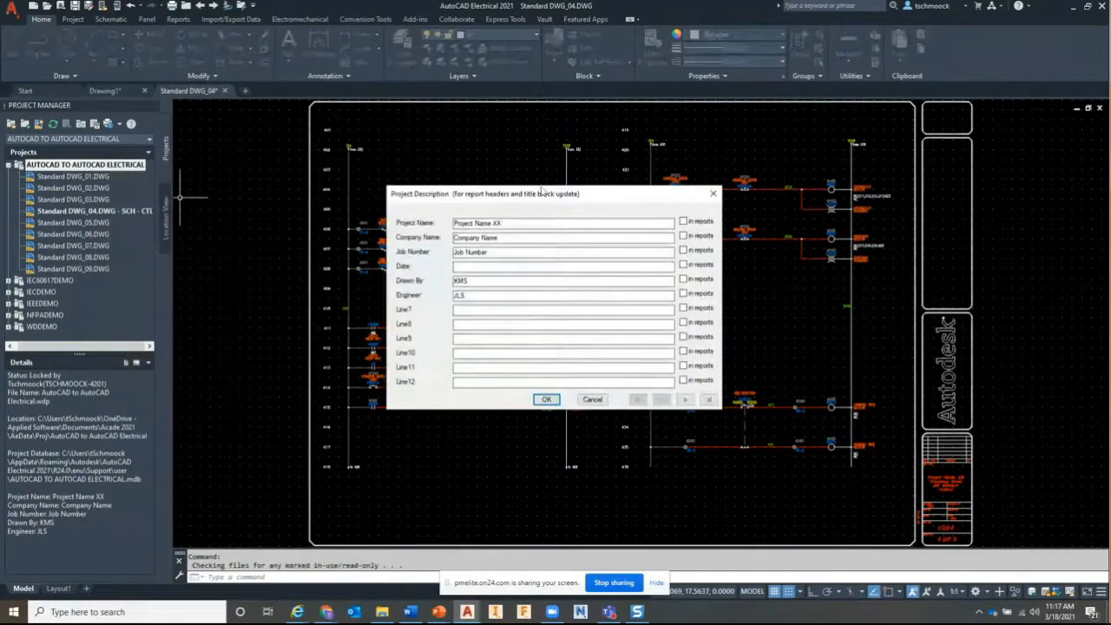
{"action": "left_click", "coordinate": [710, 193]}
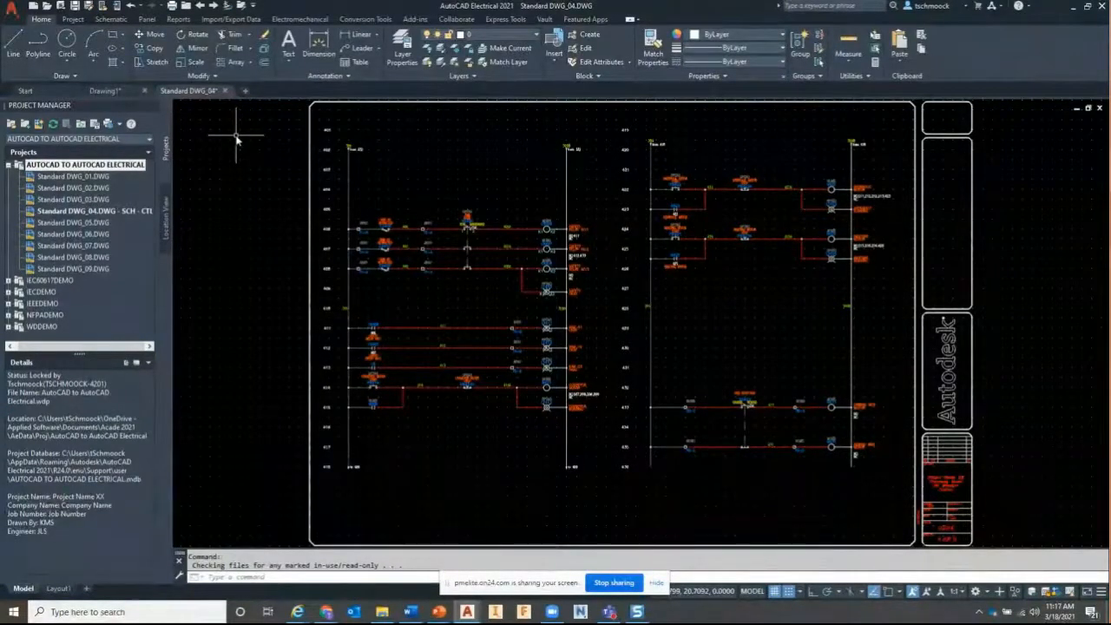
{"action": "left_click", "coordinate": [110, 19]}
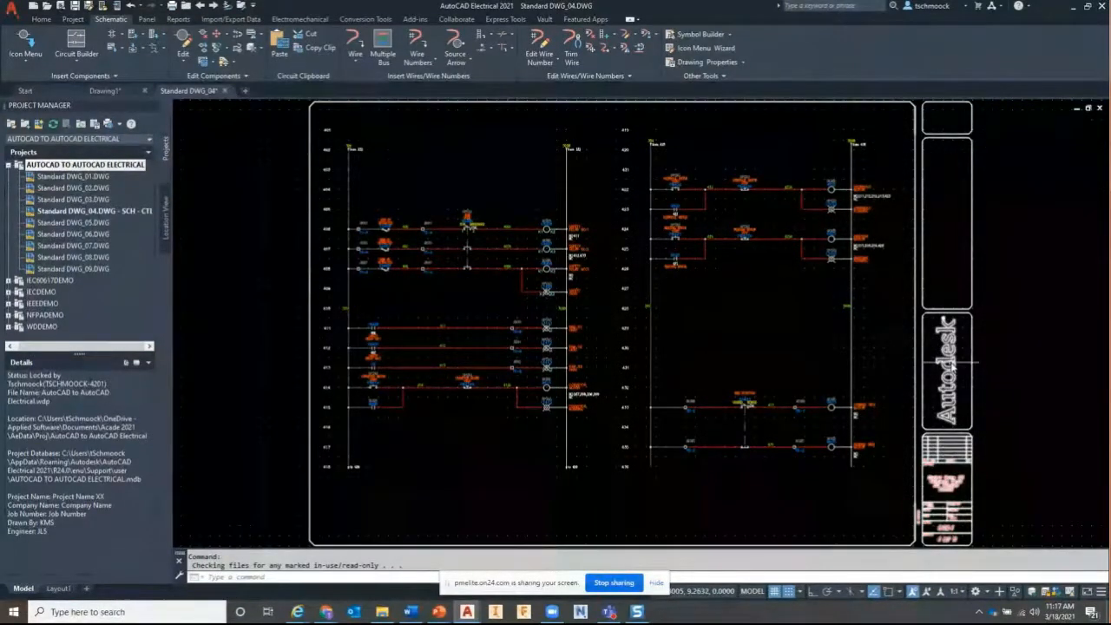
Set Swap/Update Block to one at a time, browsing for the new block from a file
{"action": "left_click", "coordinate": [238, 54]}
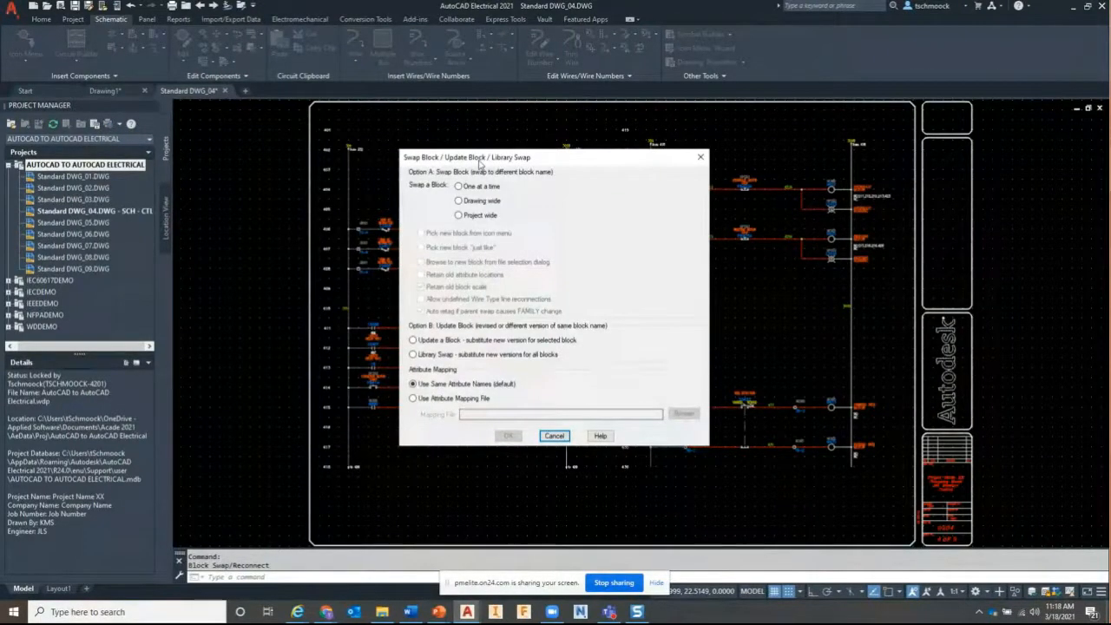
{"action": "key", "text": "Escape"}
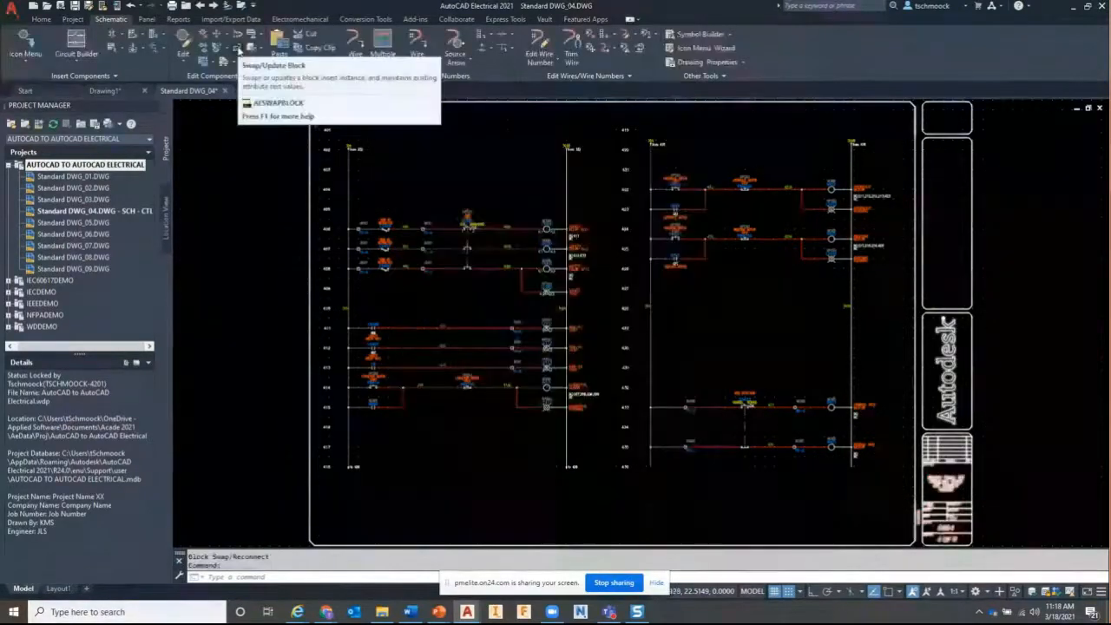
{"action": "left_click", "coordinate": [238, 51]}
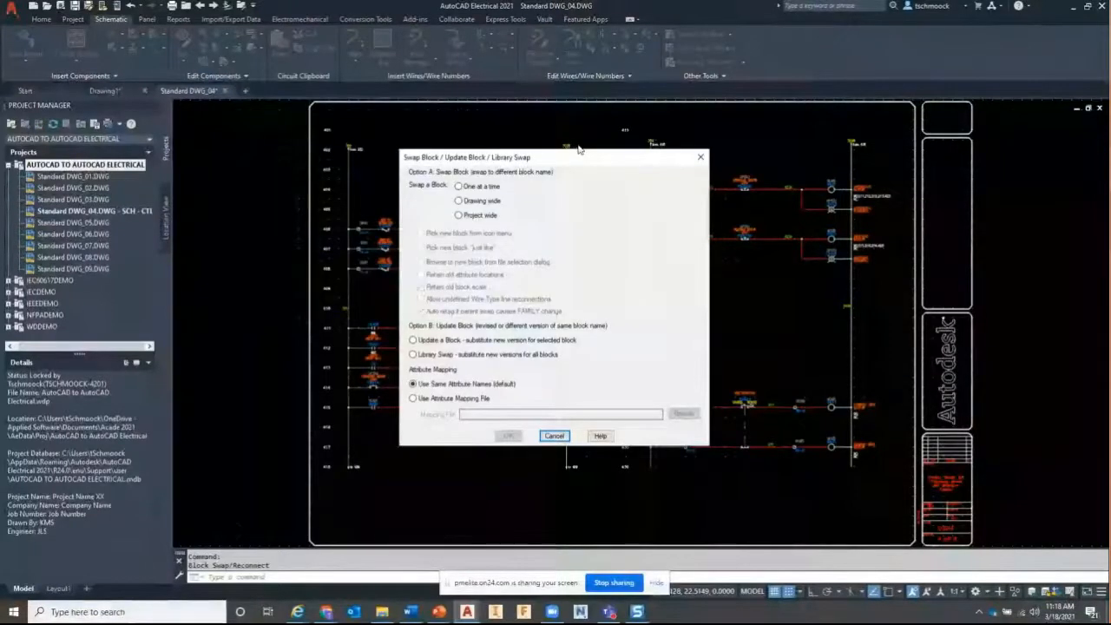
{"action": "left_click", "coordinate": [422, 149]}
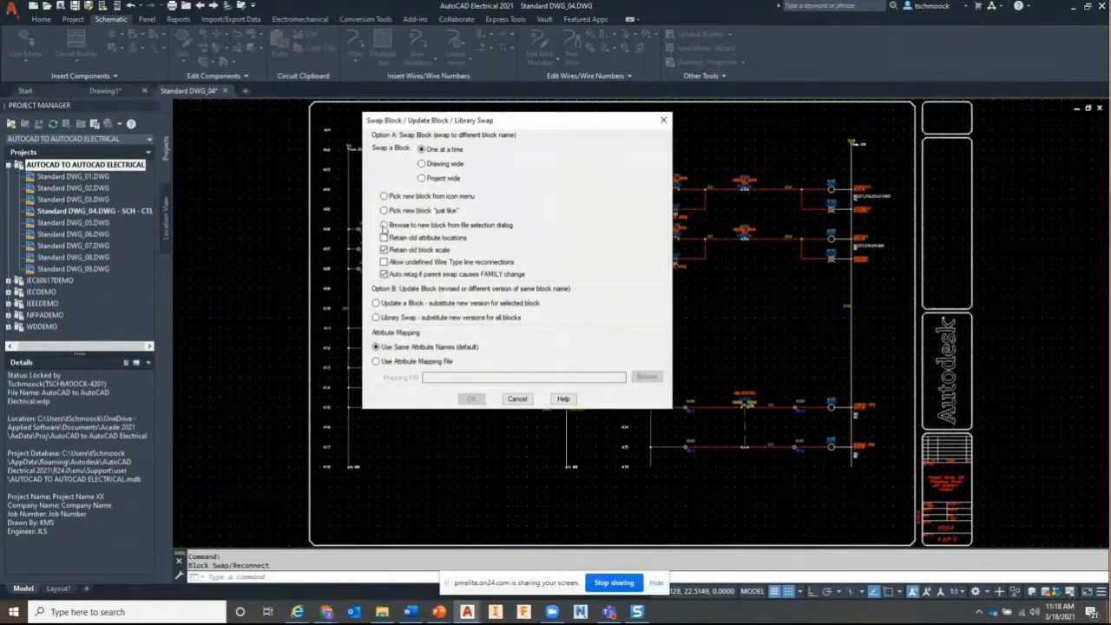
{"action": "left_click", "coordinate": [384, 225]}
{"action": "left_click", "coordinate": [471, 399]}
{"action": "left_click", "coordinate": [295, 118]}
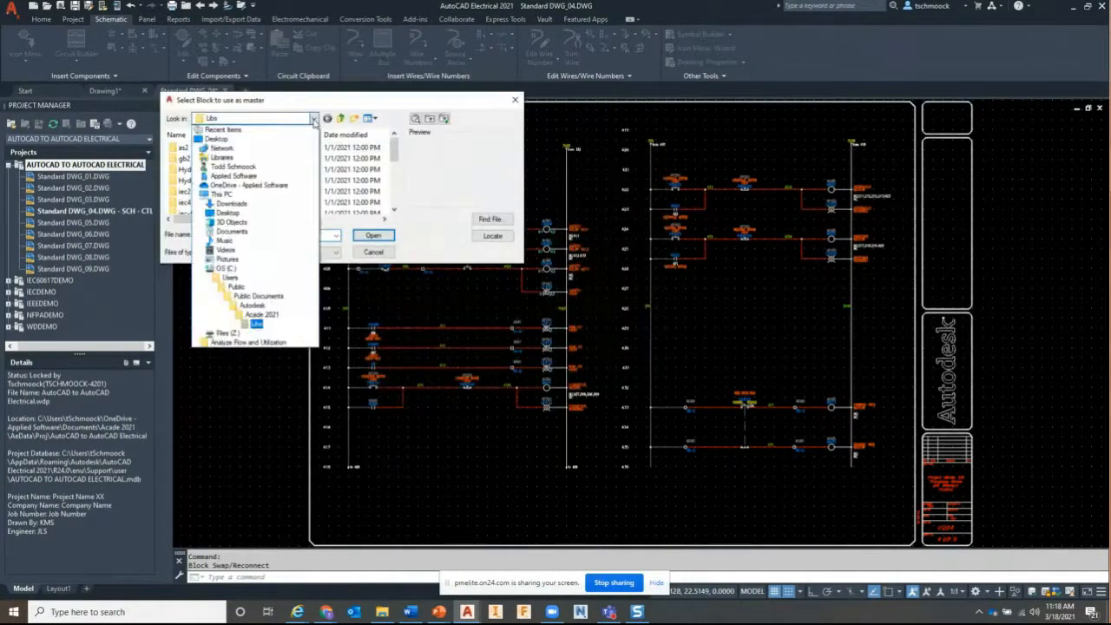
Browse Documents > Acade 2021 > AeData > Proj > AutoCAD to AutoCAD Electrical and pick Applied_D_Size_TB.dwg
{"action": "left_click", "coordinate": [233, 231]}
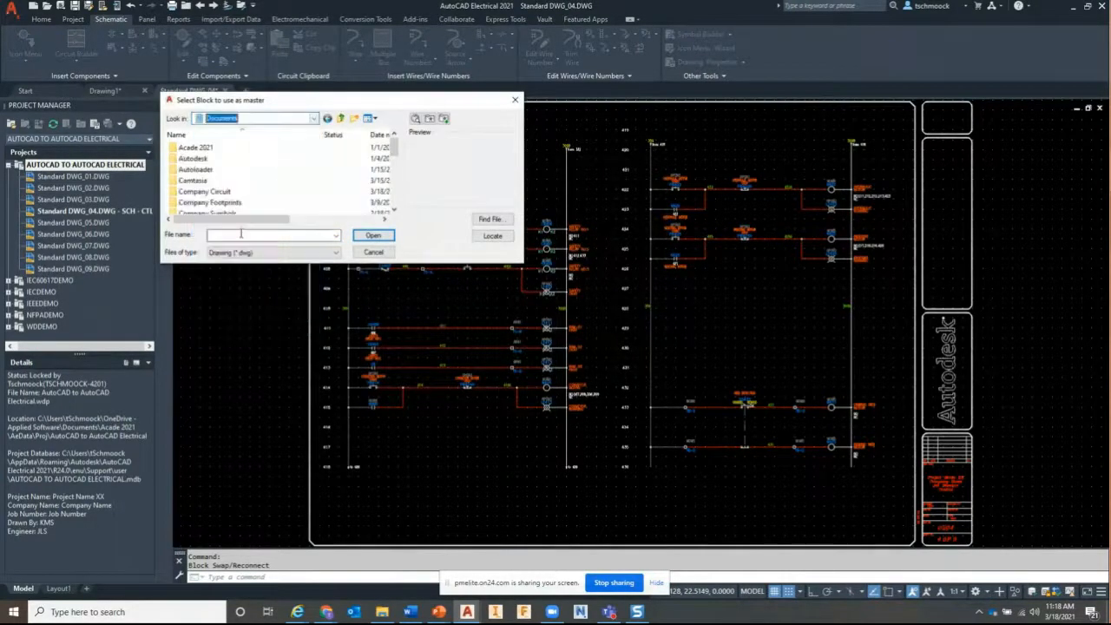
{"action": "double_click", "coordinate": [195, 148]}
{"action": "double_click", "coordinate": [191, 148]}
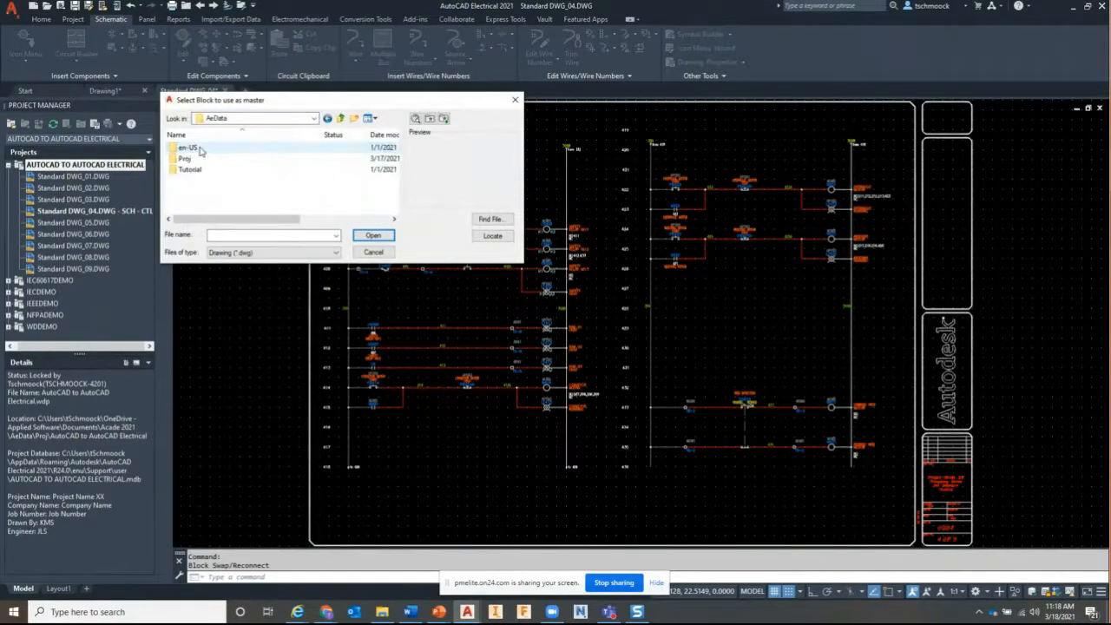
{"action": "double_click", "coordinate": [191, 159]}
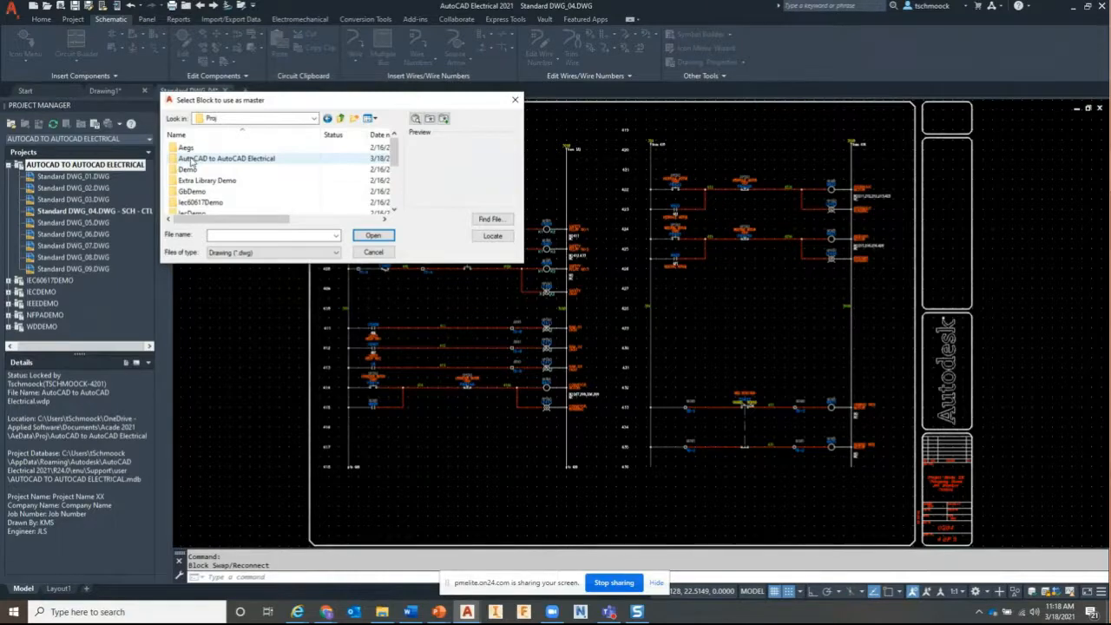
{"action": "double_click", "coordinate": [191, 159]}
{"action": "left_click", "coordinate": [197, 148]}
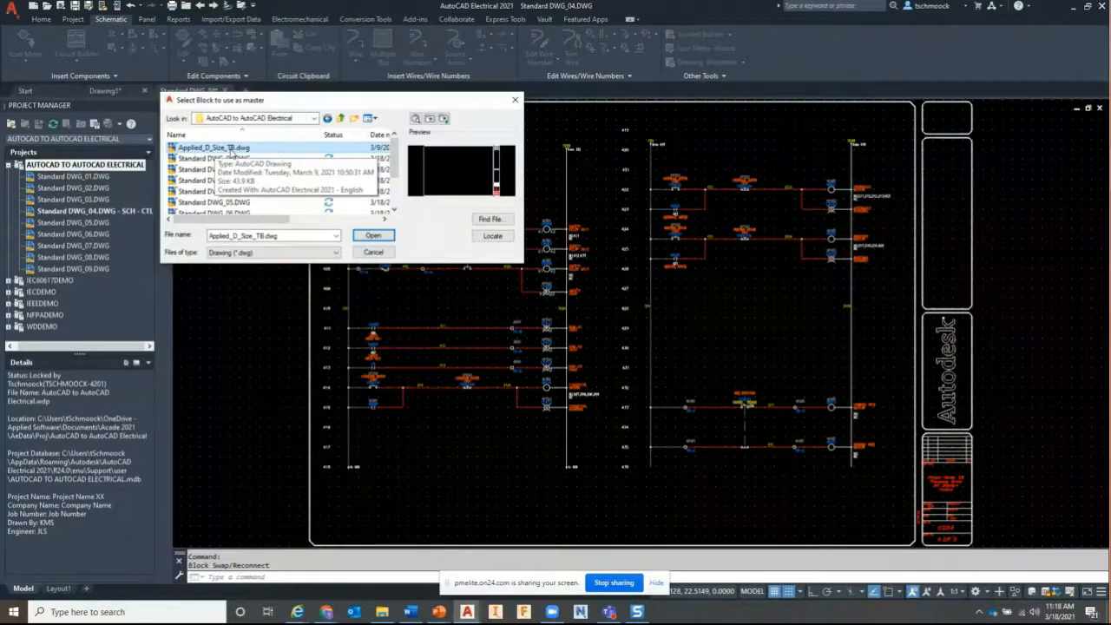
{"action": "double_click", "coordinate": [231, 149]}
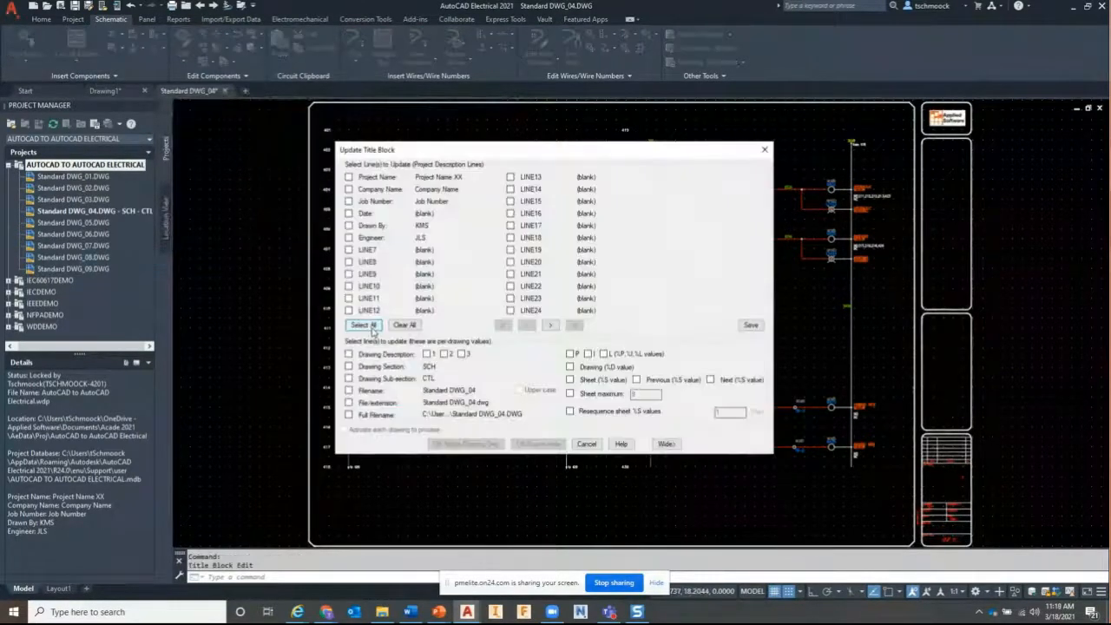
Fill the title block with all project lines, description 1, drawing, sheet and sheet maximum, active drawing only
{"action": "left_click", "coordinate": [372, 329]}
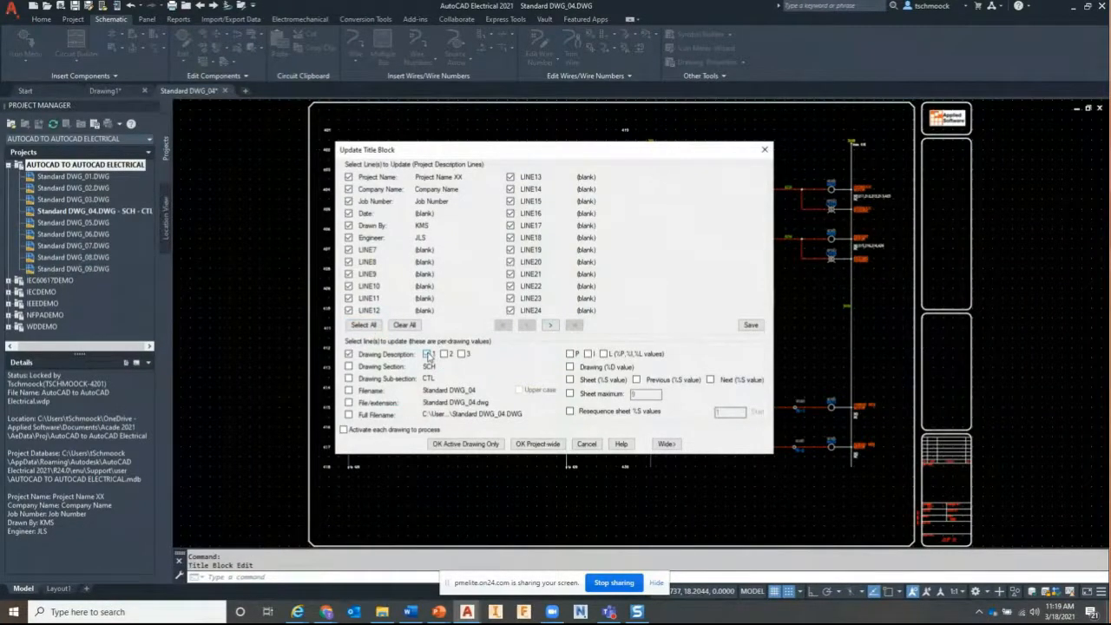
{"action": "left_click", "coordinate": [428, 355]}
{"action": "left_click", "coordinate": [569, 367]}
{"action": "left_click", "coordinate": [570, 380]}
{"action": "left_click", "coordinate": [569, 393]}
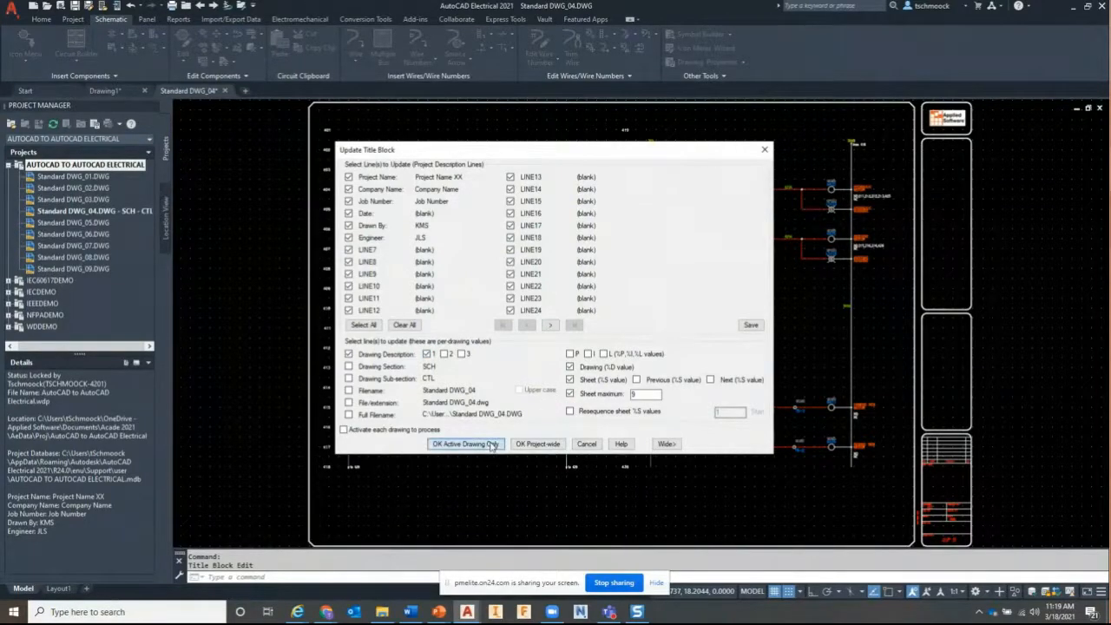
{"action": "left_click", "coordinate": [492, 444]}
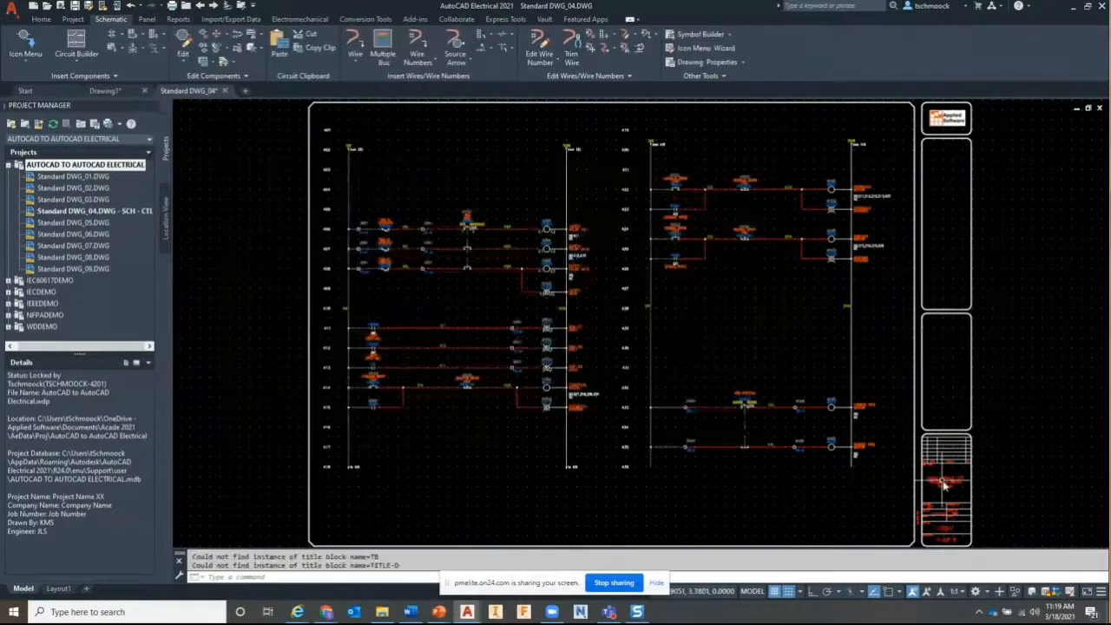
{"action": "scroll", "coordinate": [944, 484], "scroll_direction": "up", "scroll_amount": 4}
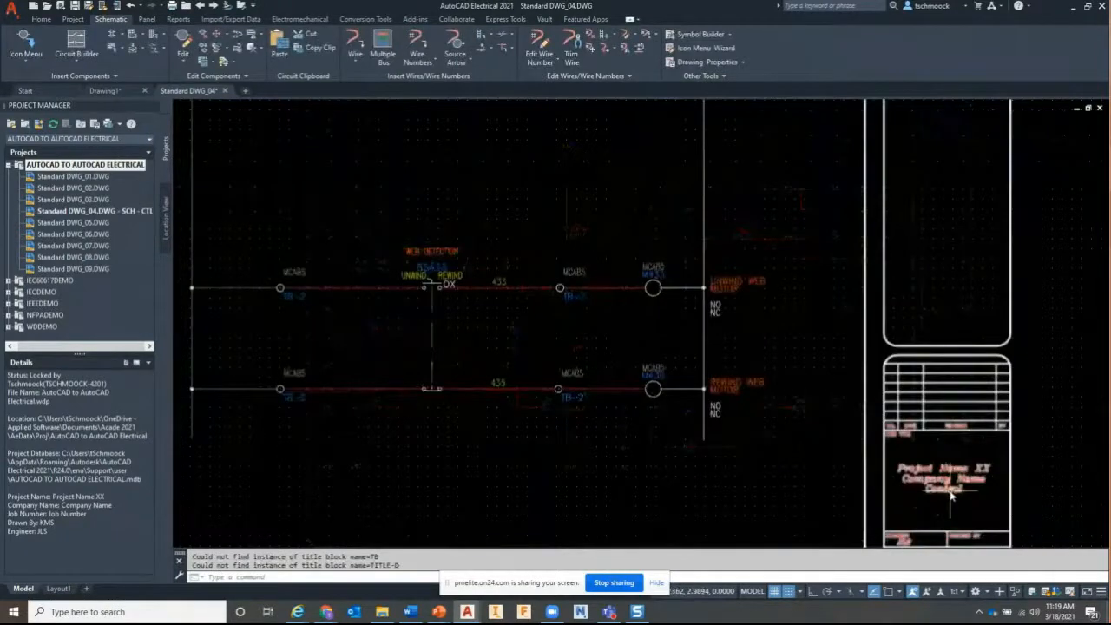
Zoom into the updated title block, then zoom extents and onto rungs 401–412
{"action": "scroll", "coordinate": [950, 494], "scroll_direction": "up", "scroll_amount": 2}
{"action": "middle_click_drag", "start_coordinate": [951, 495], "coordinate": [833, 309]}
{"action": "middle_click", "coordinate": [456, 272]}
{"action": "middle_click", "coordinate": [457, 272]}
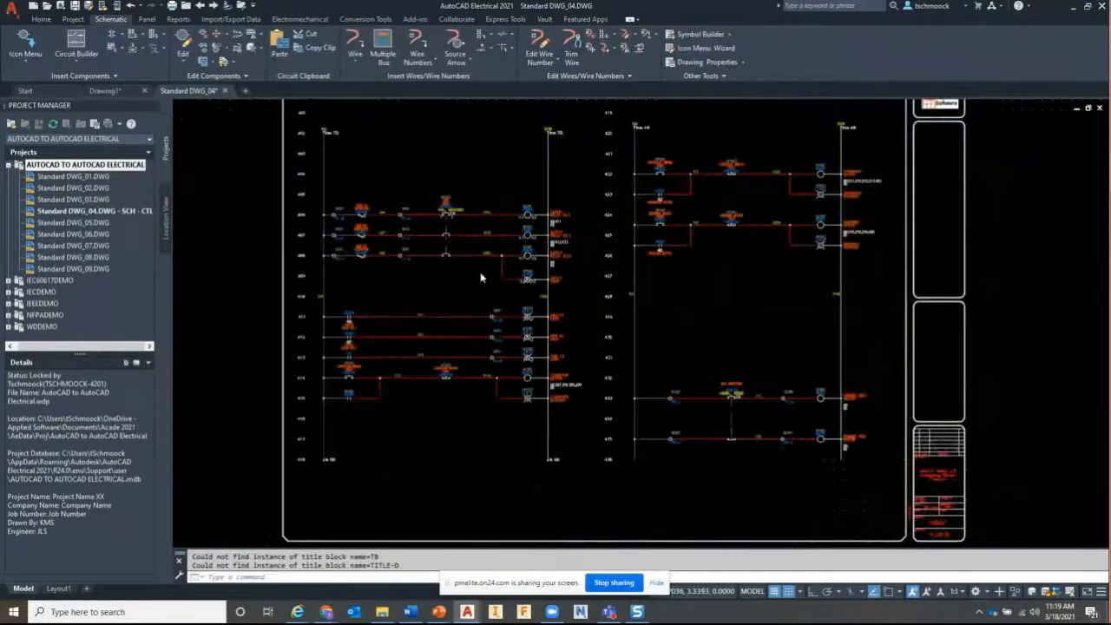
{"action": "middle_click", "coordinate": [480, 274]}
{"action": "middle_click", "coordinate": [481, 274]}
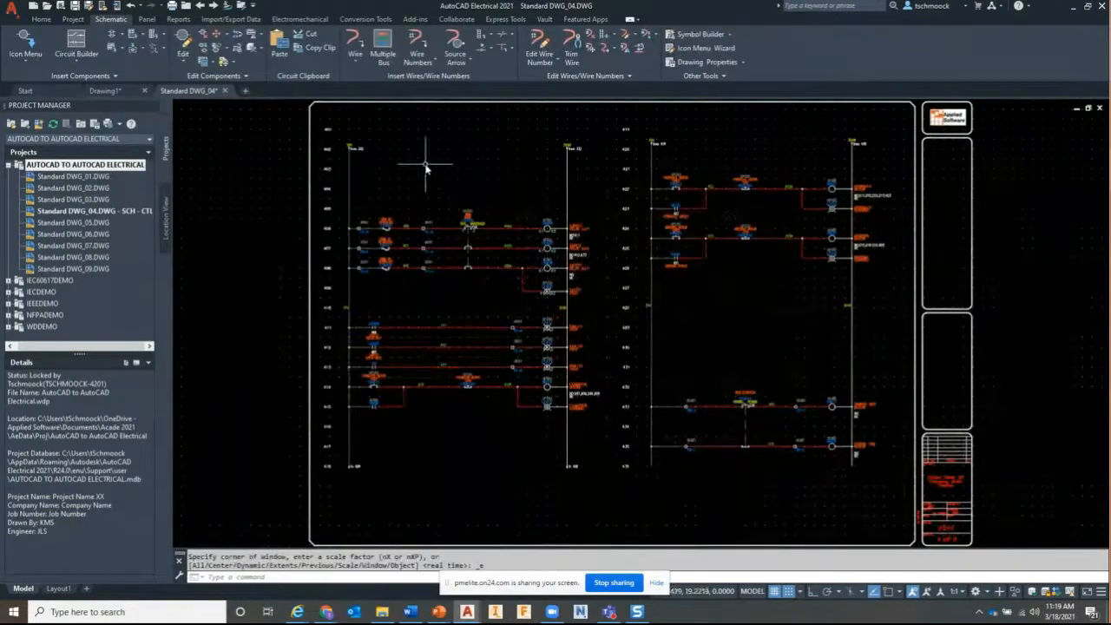
{"action": "scroll", "coordinate": [425, 166], "scroll_direction": "up", "scroll_amount": 2}
{"action": "scroll", "coordinate": [426, 167], "scroll_direction": "up", "scroll_amount": 2}
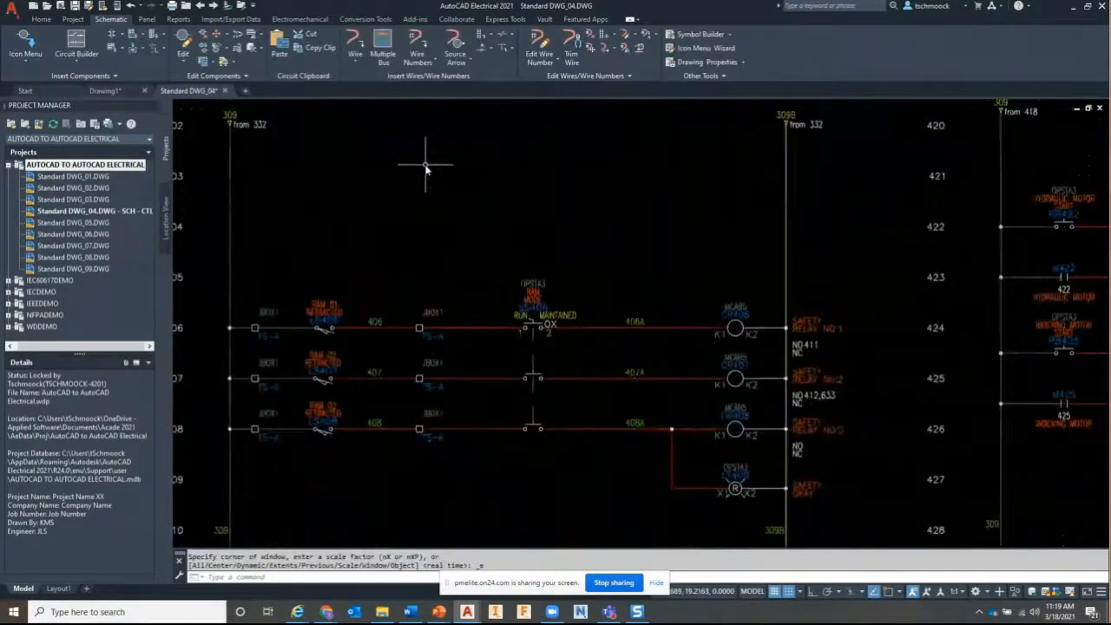
{"action": "scroll", "coordinate": [425, 167], "scroll_direction": "down", "scroll_amount": 3}
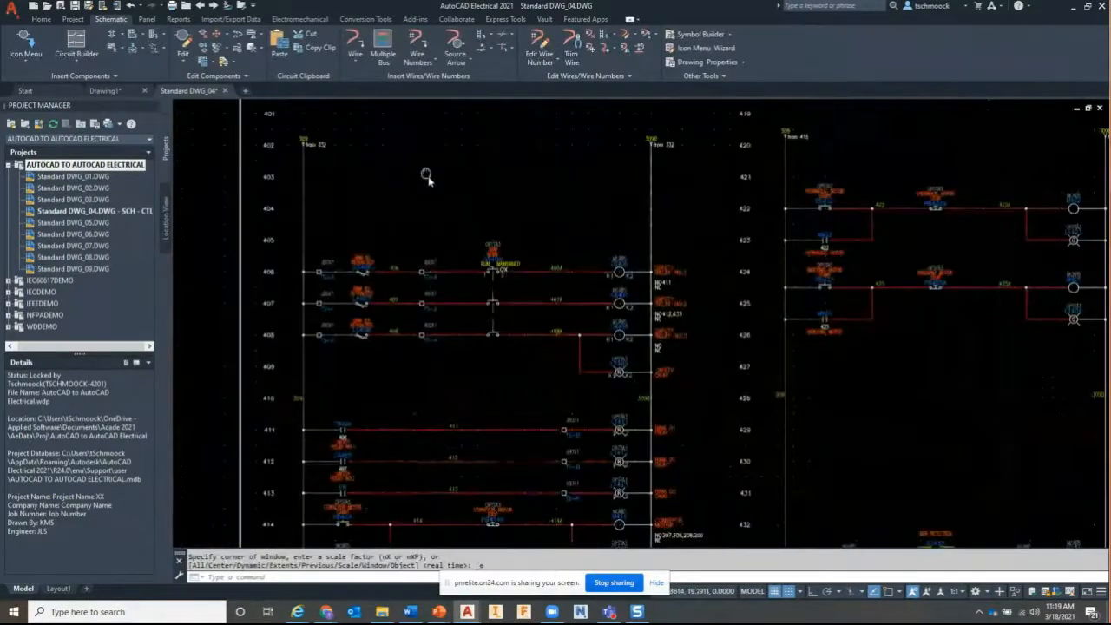
{"action": "middle_click_drag", "start_coordinate": [426, 174], "coordinate": [474, 235]}
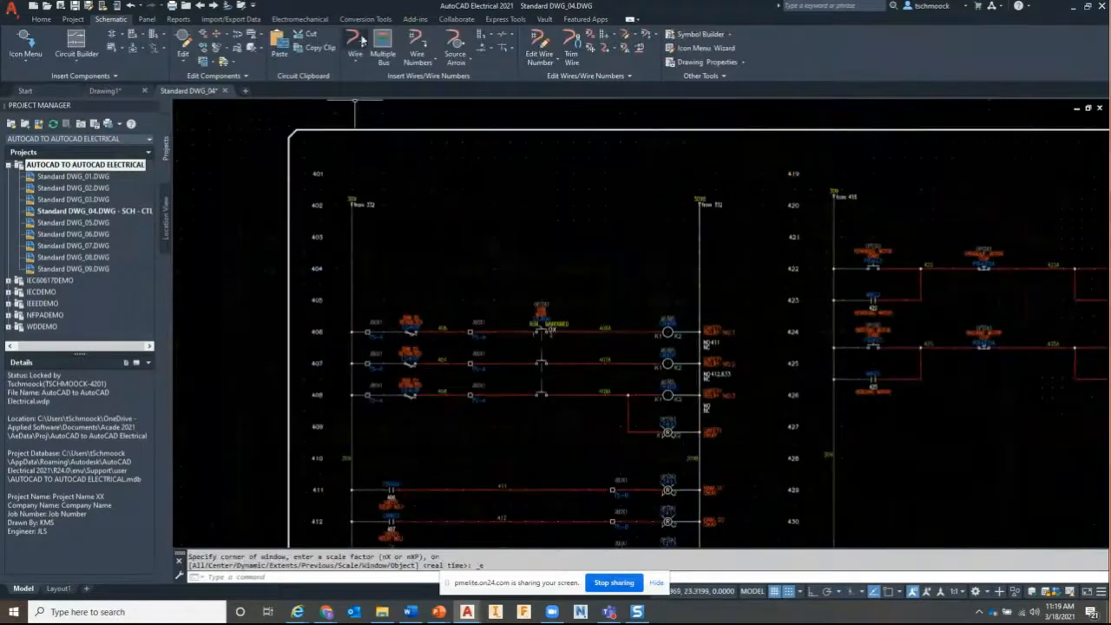
Browse the Conversion Tools and Import/Export Data tabs, then start Insert WBlocked Circuit
{"action": "left_click", "coordinate": [365, 19]}
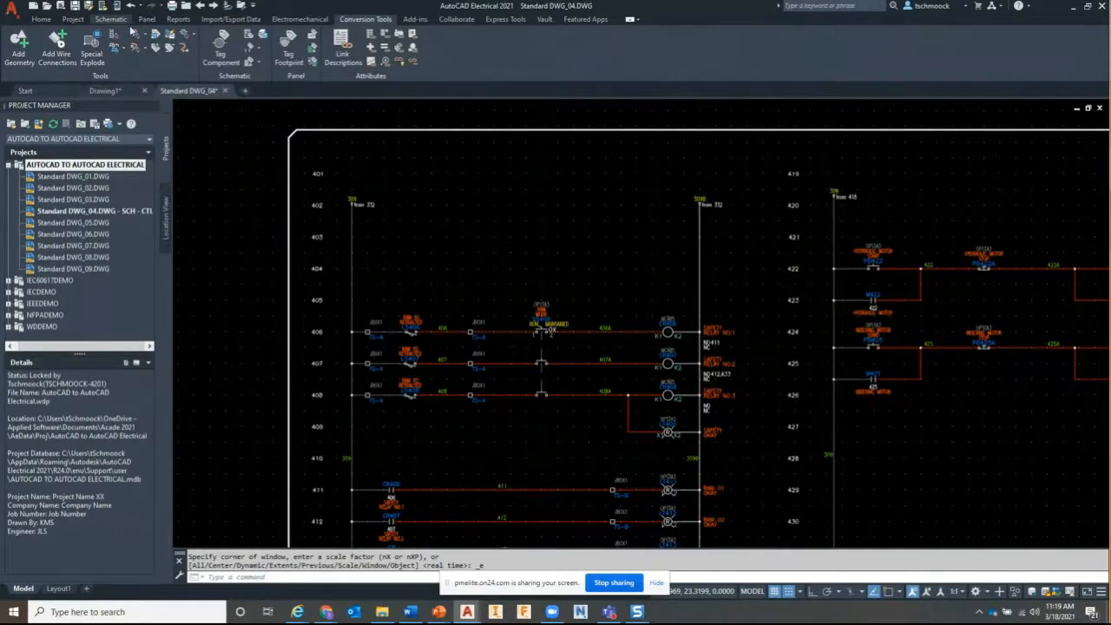
{"action": "left_click", "coordinate": [225, 22]}
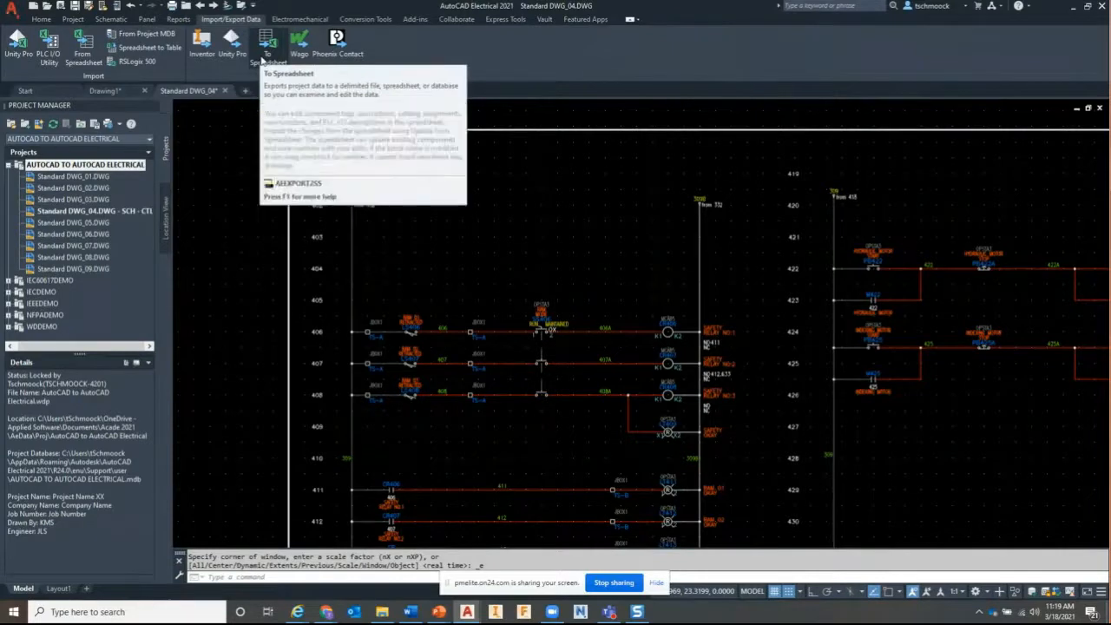
{"action": "left_click", "coordinate": [112, 20]}
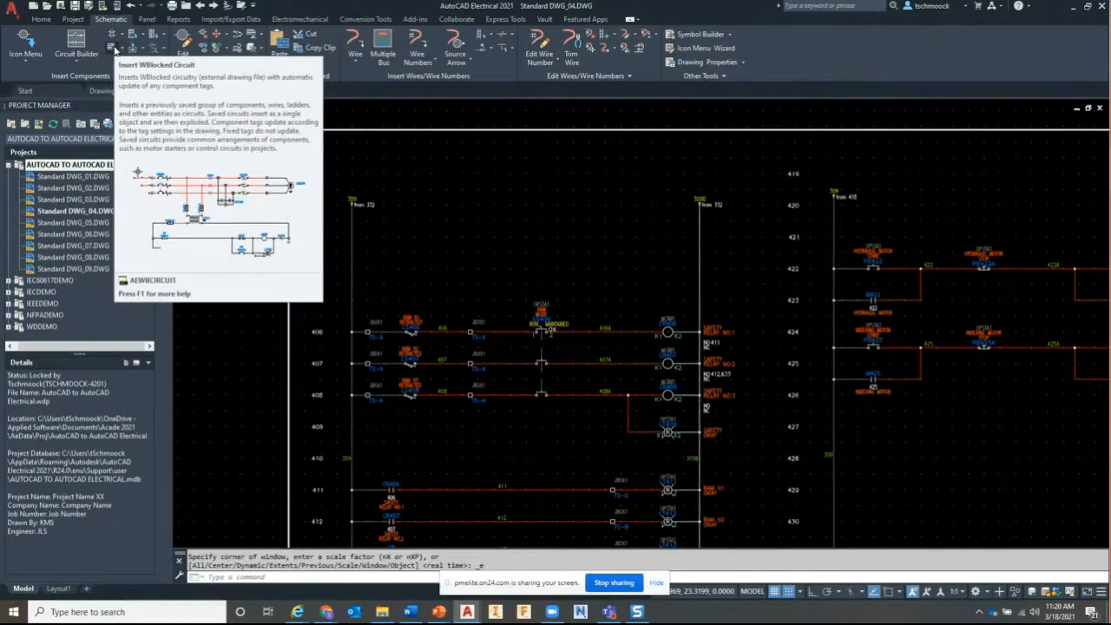
{"action": "left_click", "coordinate": [114, 48]}
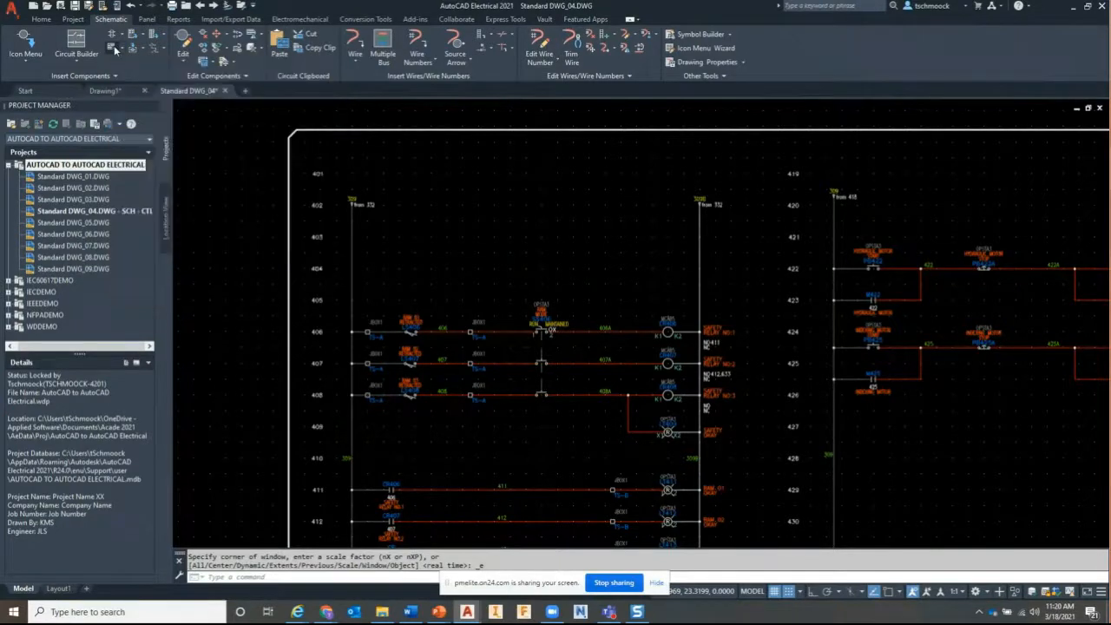
Insert Circuit.dwg at scale 1.000 on rung 403 and pan to view it
{"action": "left_click", "coordinate": [195, 159]}
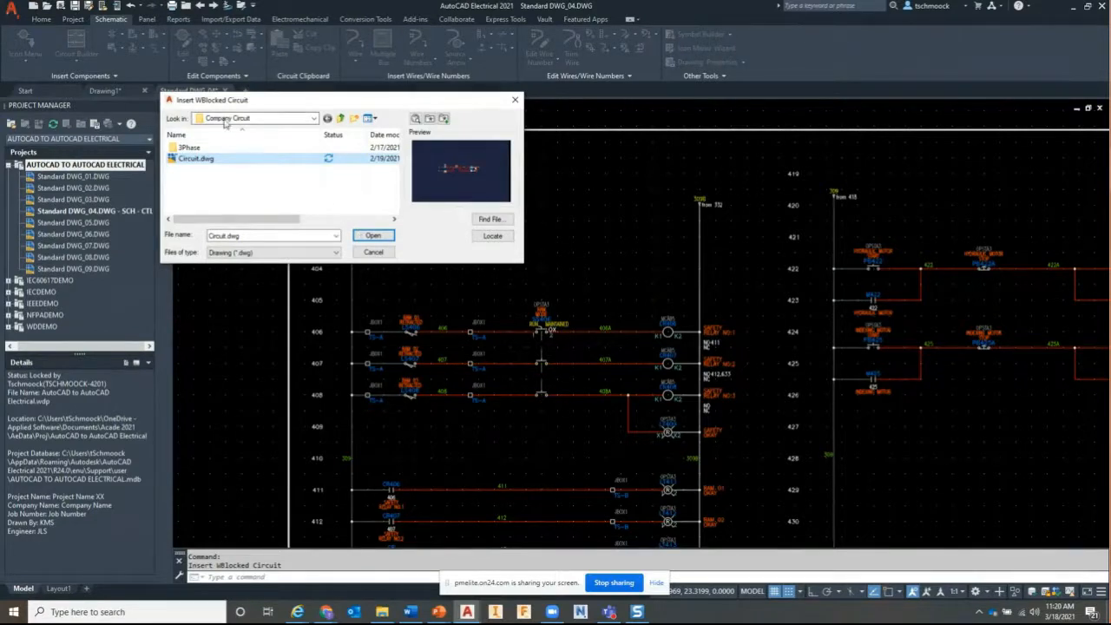
{"action": "left_click", "coordinate": [370, 236]}
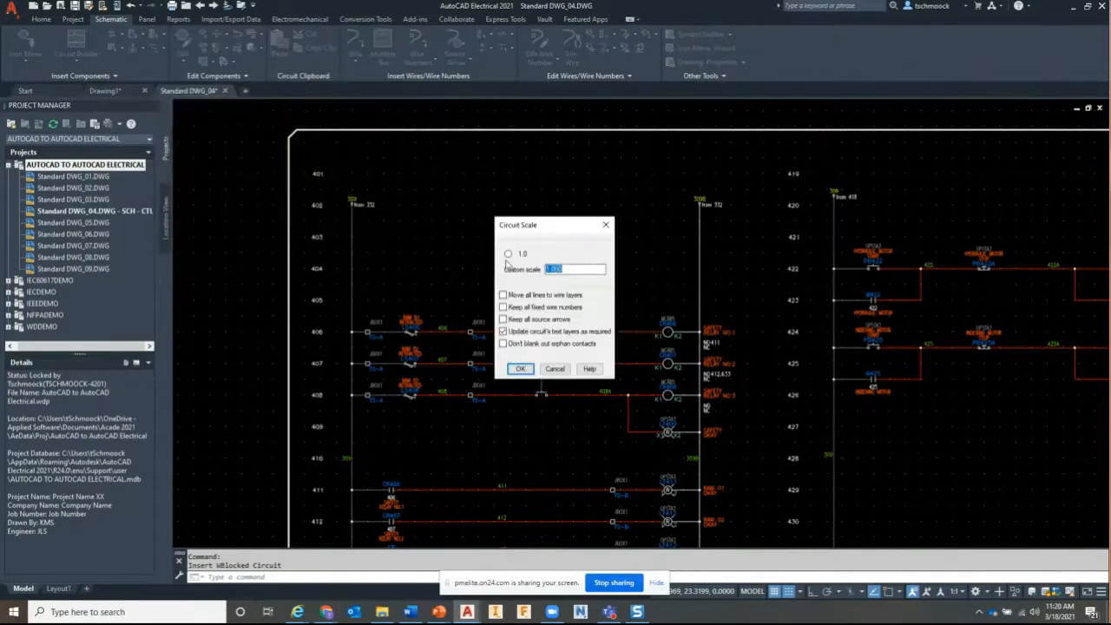
{"action": "left_click", "coordinate": [520, 370]}
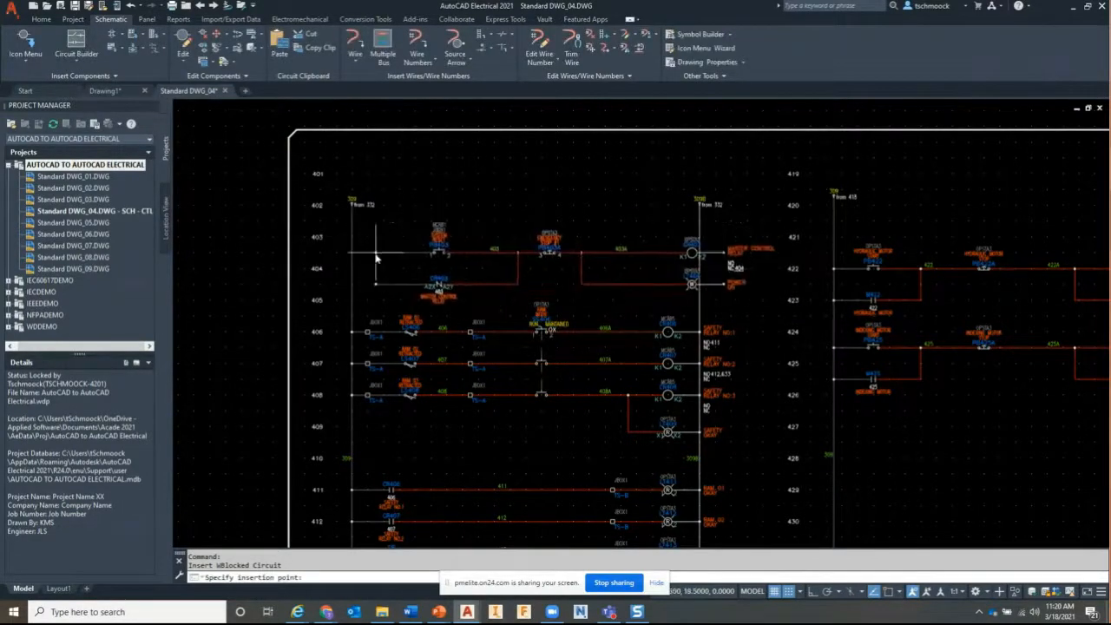
{"action": "left_click", "coordinate": [352, 237]}
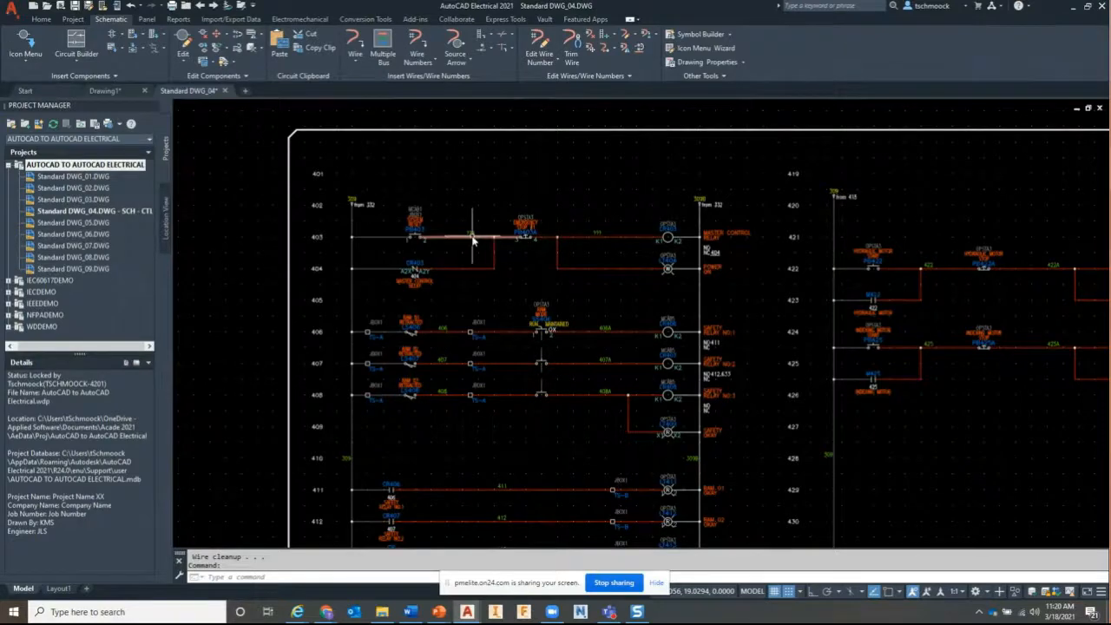
{"action": "scroll", "coordinate": [473, 240], "scroll_direction": "up", "scroll_amount": 2}
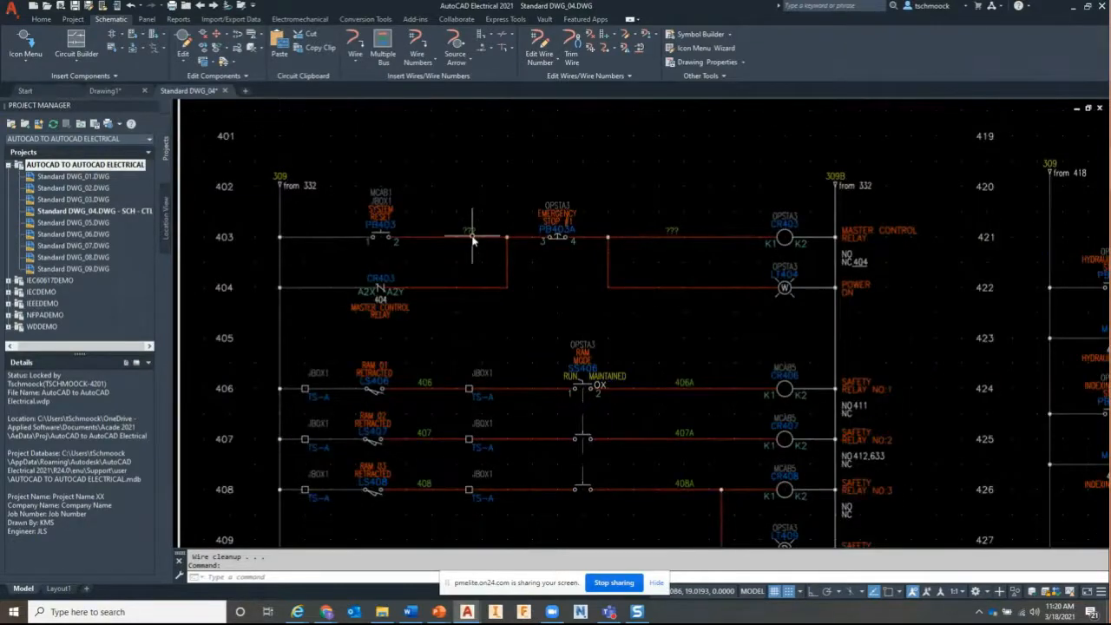
{"action": "middle_click_drag", "start_coordinate": [473, 237], "coordinate": [521, 300]}
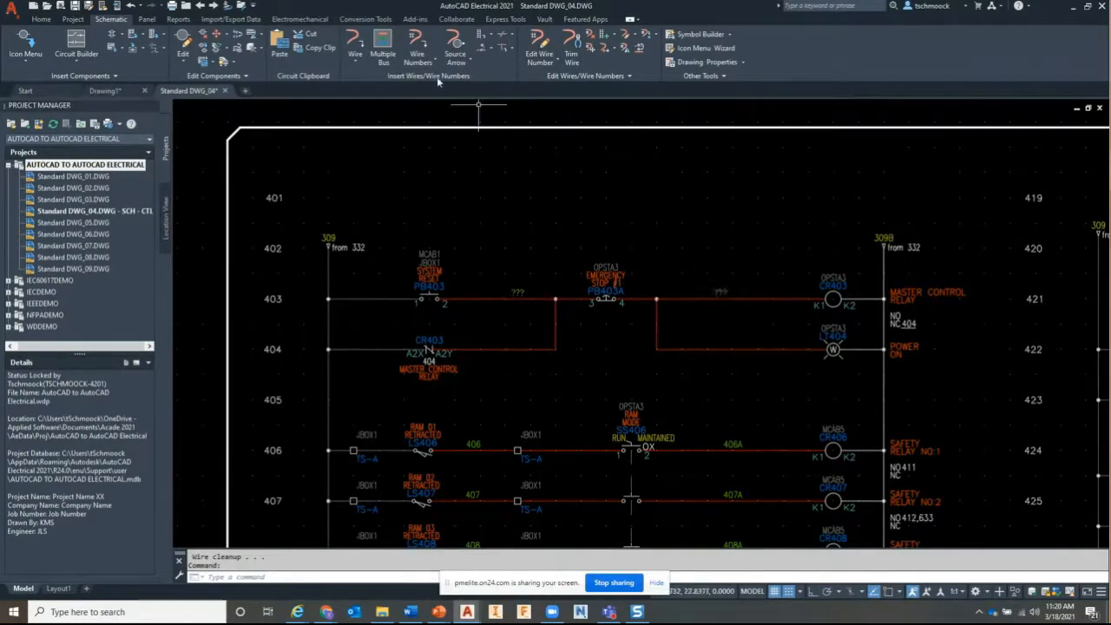
Open the wire type settings, move the dialog aside, and close the Create/Edit Wire Type table
{"action": "left_click", "coordinate": [420, 40]}
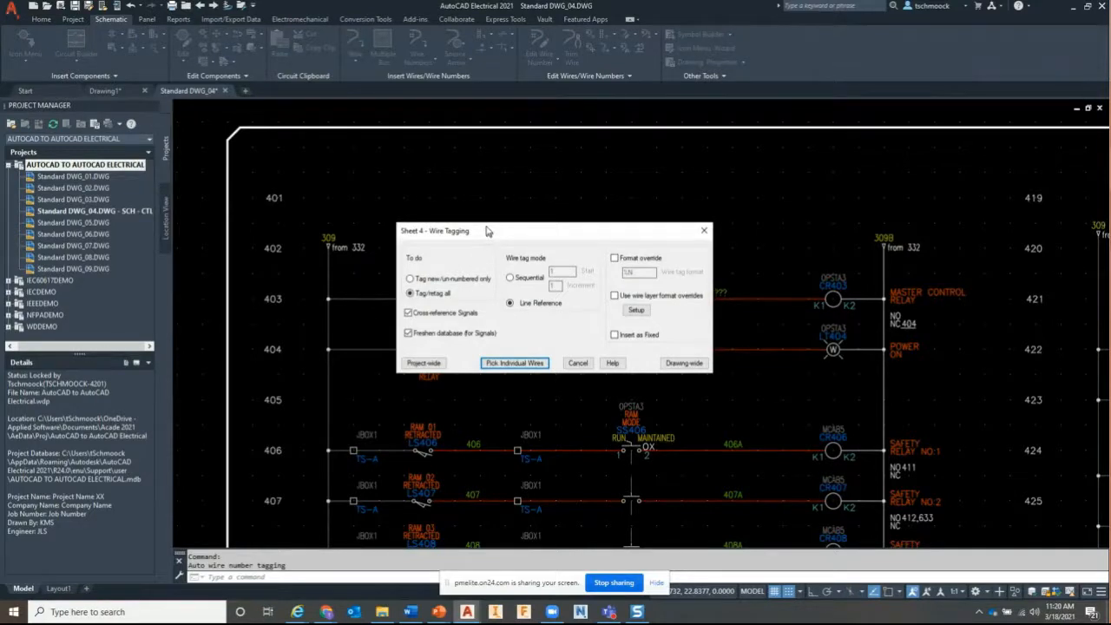
{"action": "left_click_drag", "start_coordinate": [486, 231], "coordinate": [468, 116]}
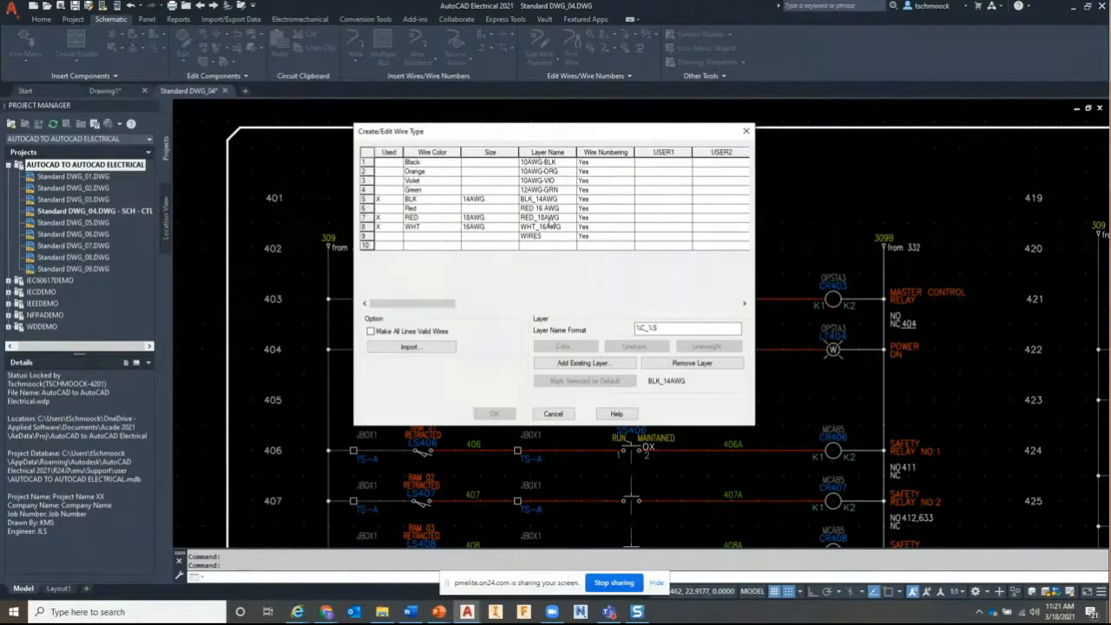
{"action": "left_click", "coordinate": [745, 133]}
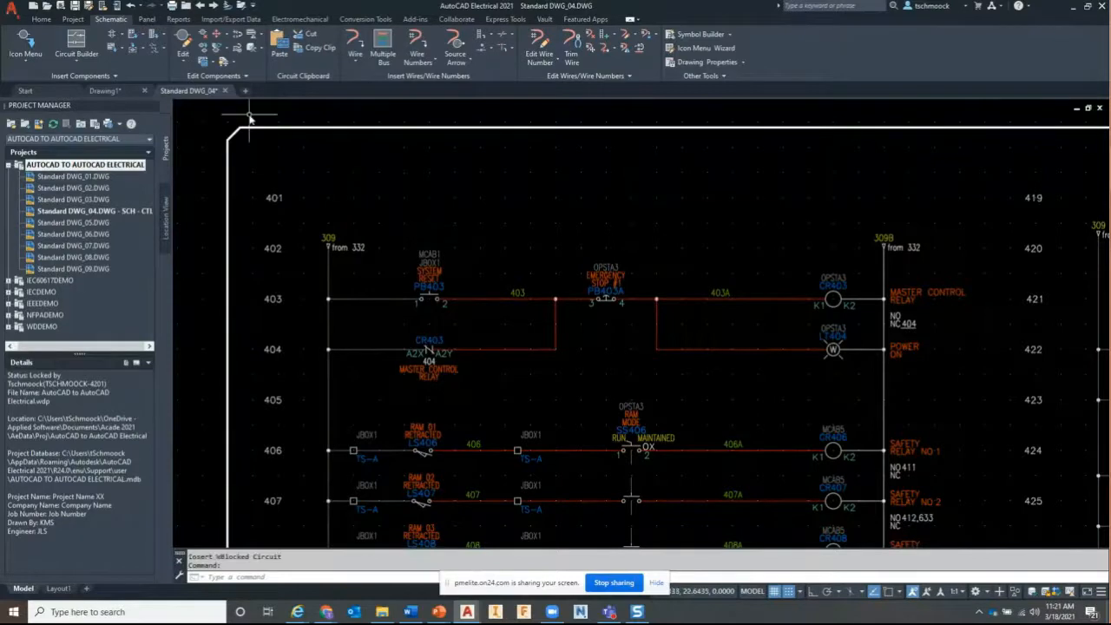
Remove all wire numbers from the active drawing using Project-Wide Utilities
{"action": "left_click", "coordinate": [240, 6]}
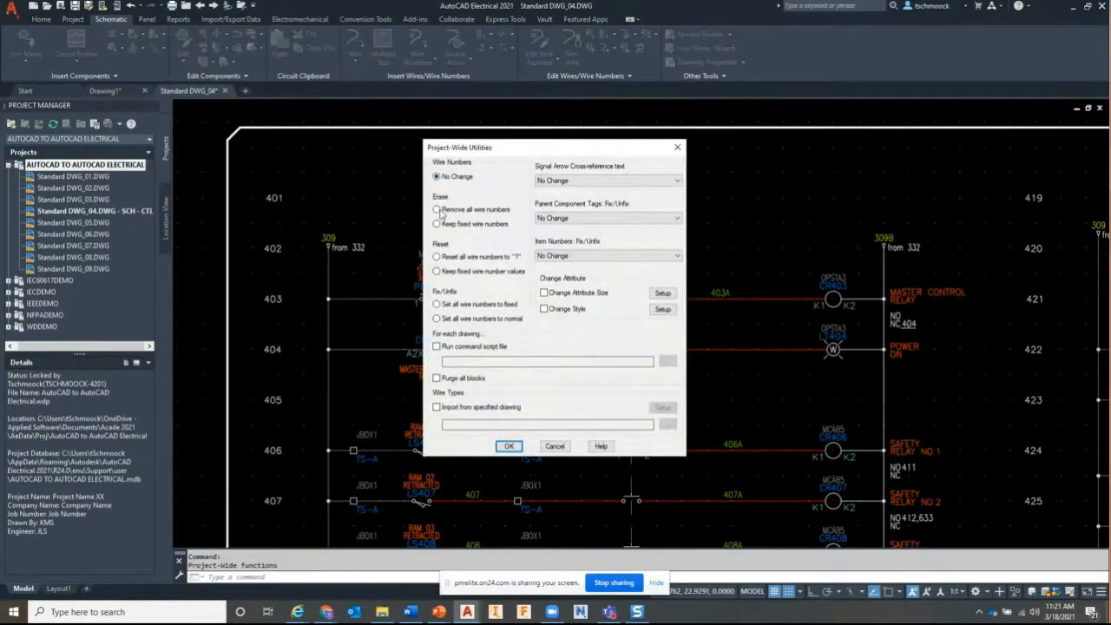
{"action": "left_click", "coordinate": [438, 210]}
{"action": "left_click_drag", "start_coordinate": [551, 155], "coordinate": [459, 137]}
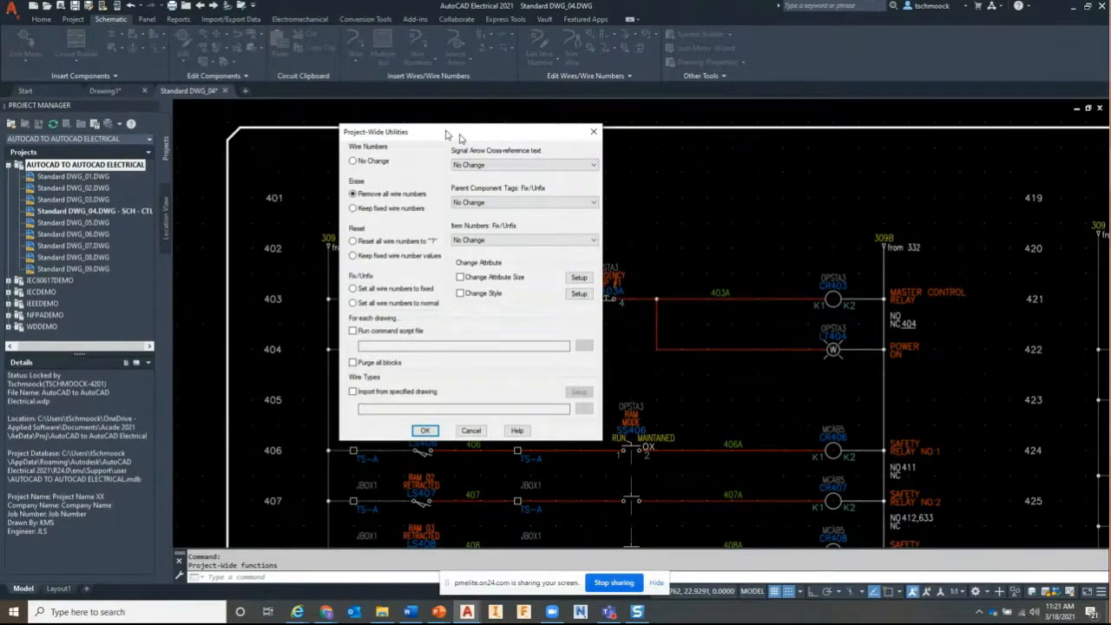
{"action": "left_click", "coordinate": [426, 431]}
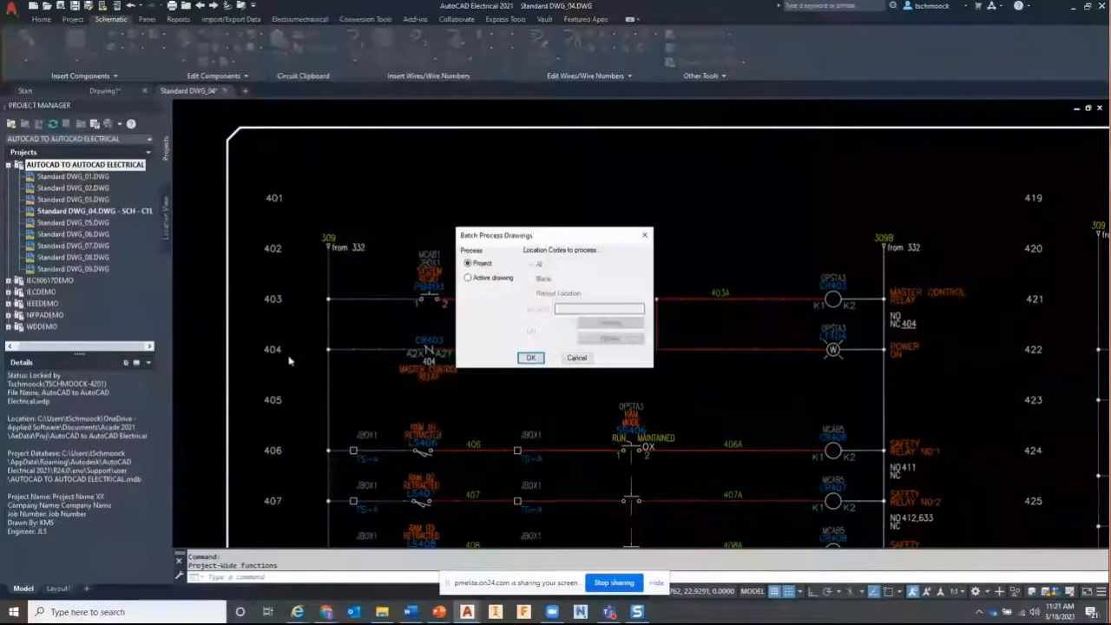
{"action": "left_click", "coordinate": [473, 277]}
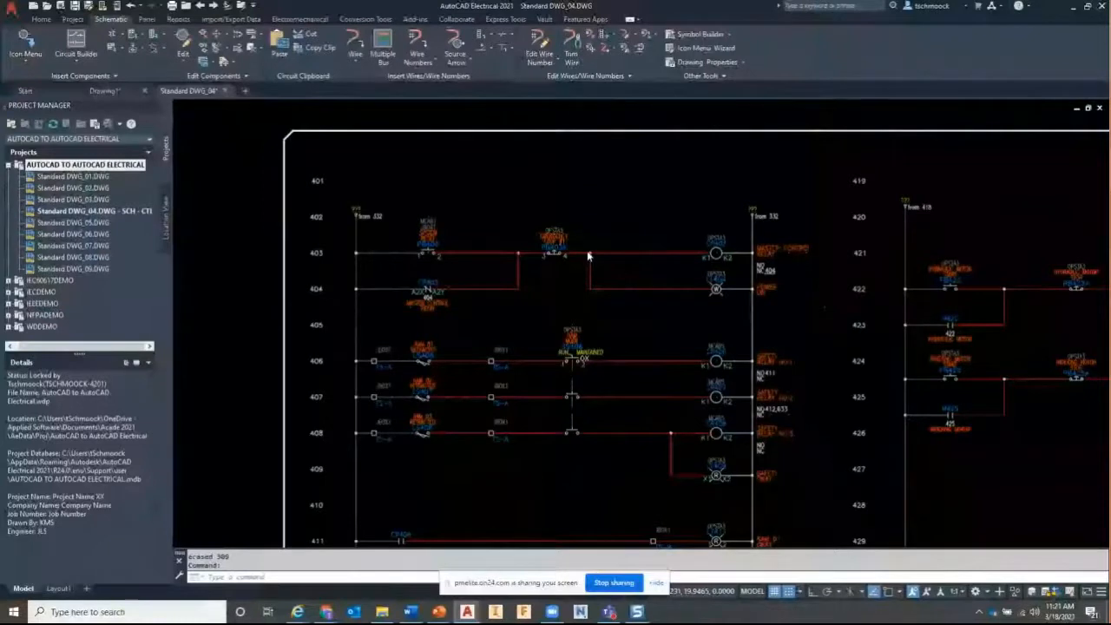
Zoom extents and retag the sheet's wire numbers, giving the rung 403 wires 403 and 403A
{"action": "middle_click", "coordinate": [587, 250]}
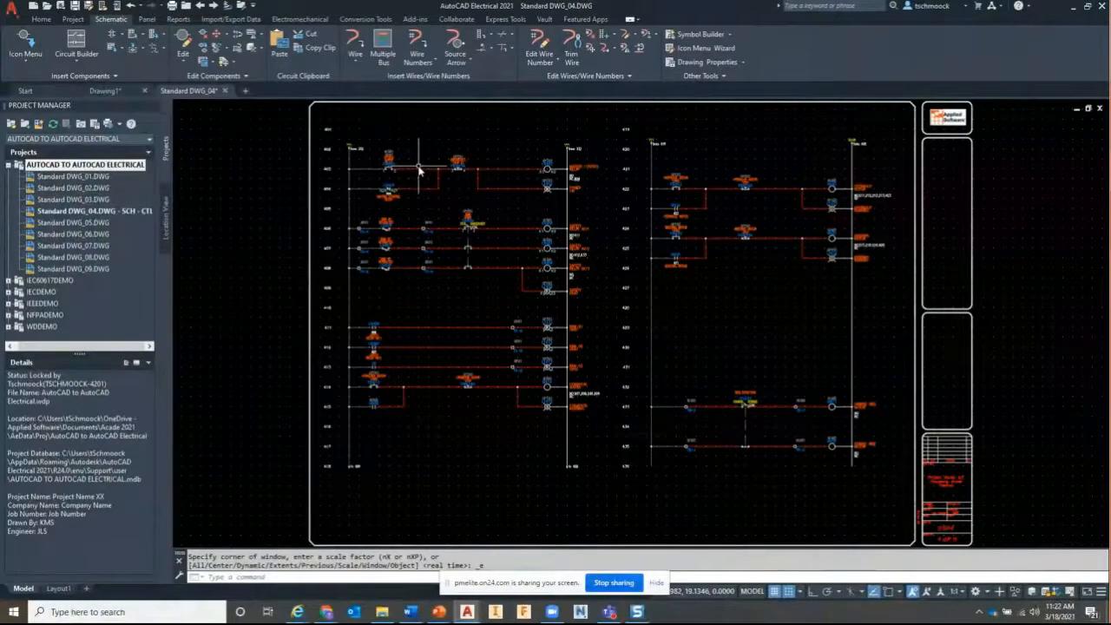
{"action": "left_click", "coordinate": [425, 45]}
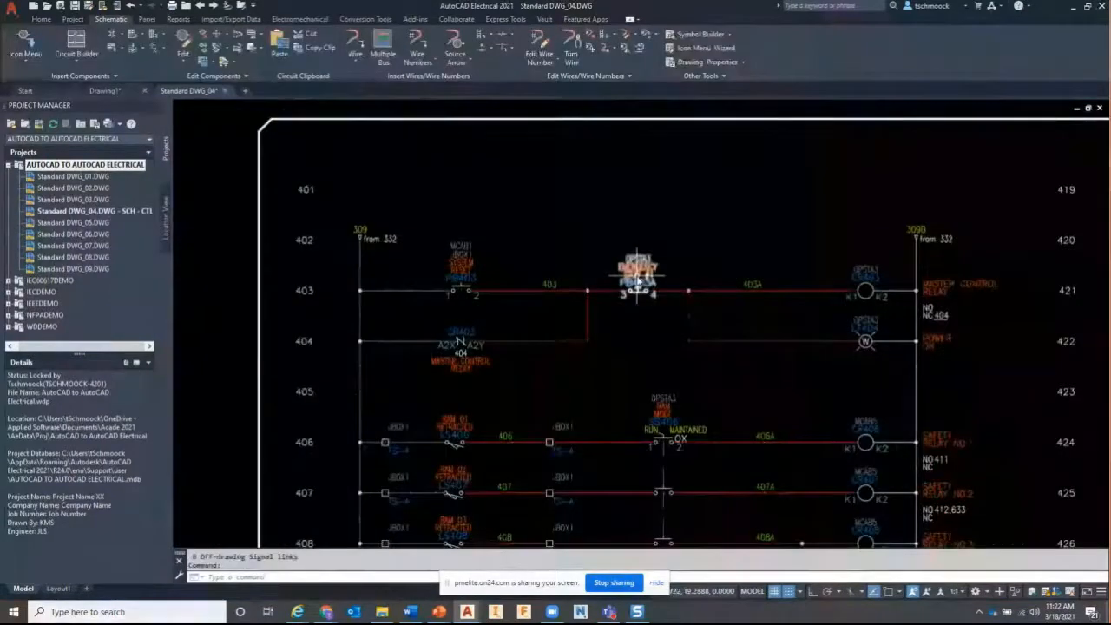
Place a normally open push button below the CR403 contact near rung 405
{"action": "left_click", "coordinate": [25, 41]}
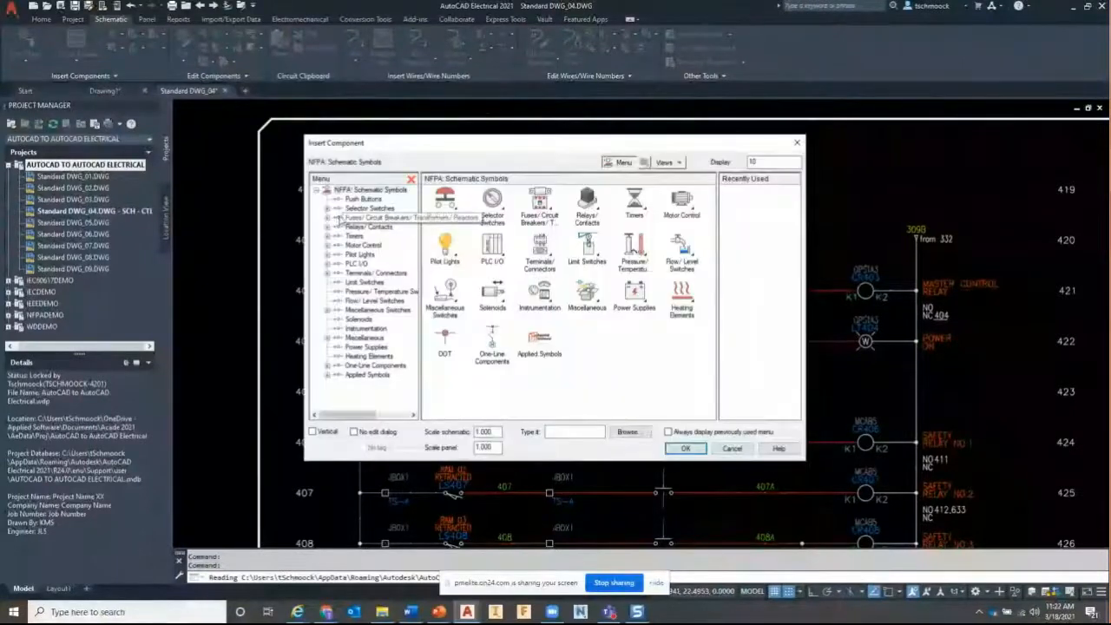
{"action": "left_click_drag", "start_coordinate": [571, 153], "coordinate": [840, 165]}
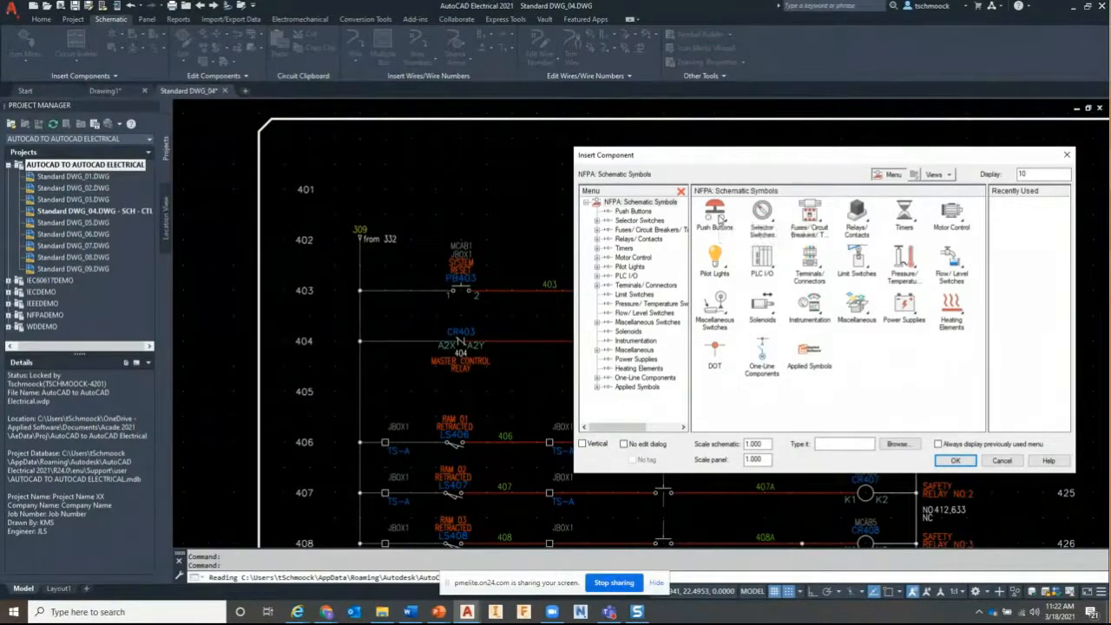
{"action": "left_click", "coordinate": [717, 218]}
{"action": "left_click", "coordinate": [716, 218]}
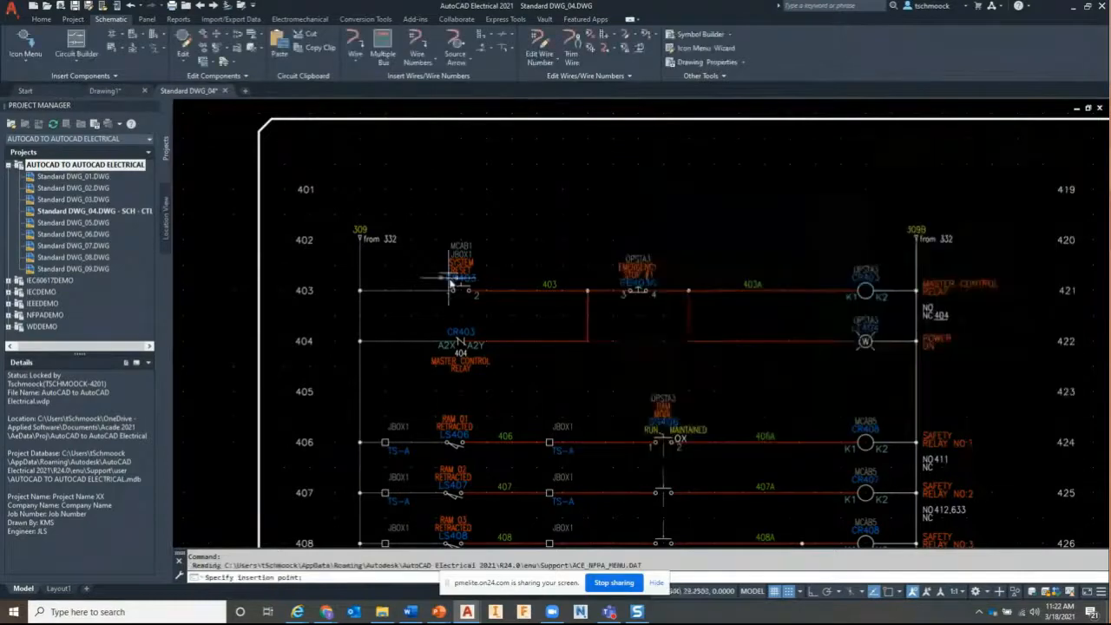
{"action": "left_click", "coordinate": [409, 390]}
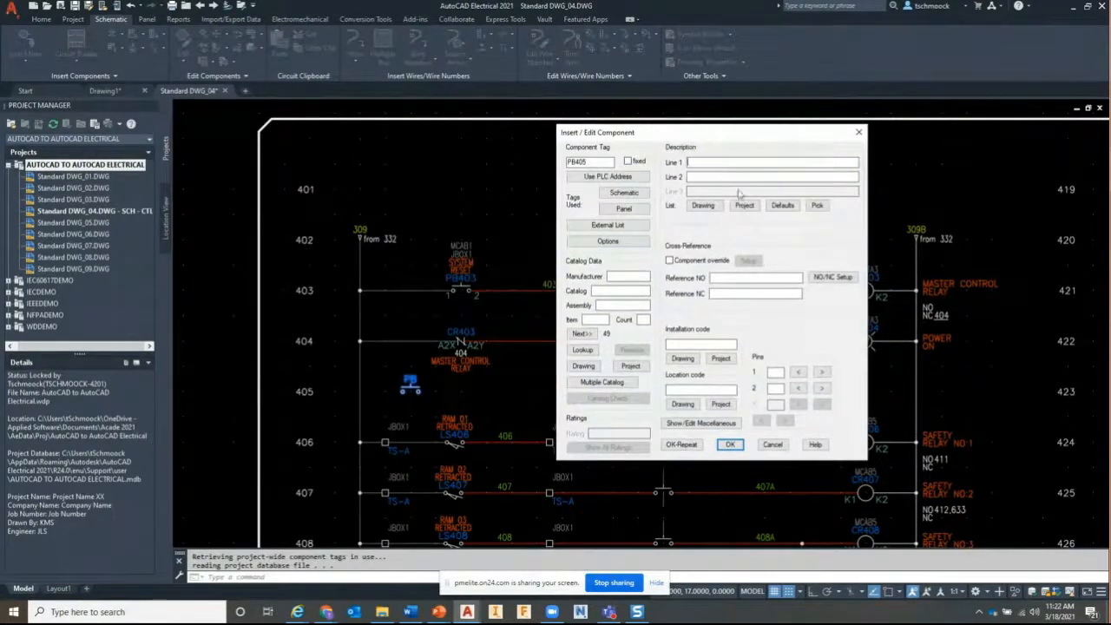
Describe PB405 as EMERGENCY STOP #1 with catalog 800H-BR6C and finish the insertion
{"action": "left_click", "coordinate": [782, 205]}
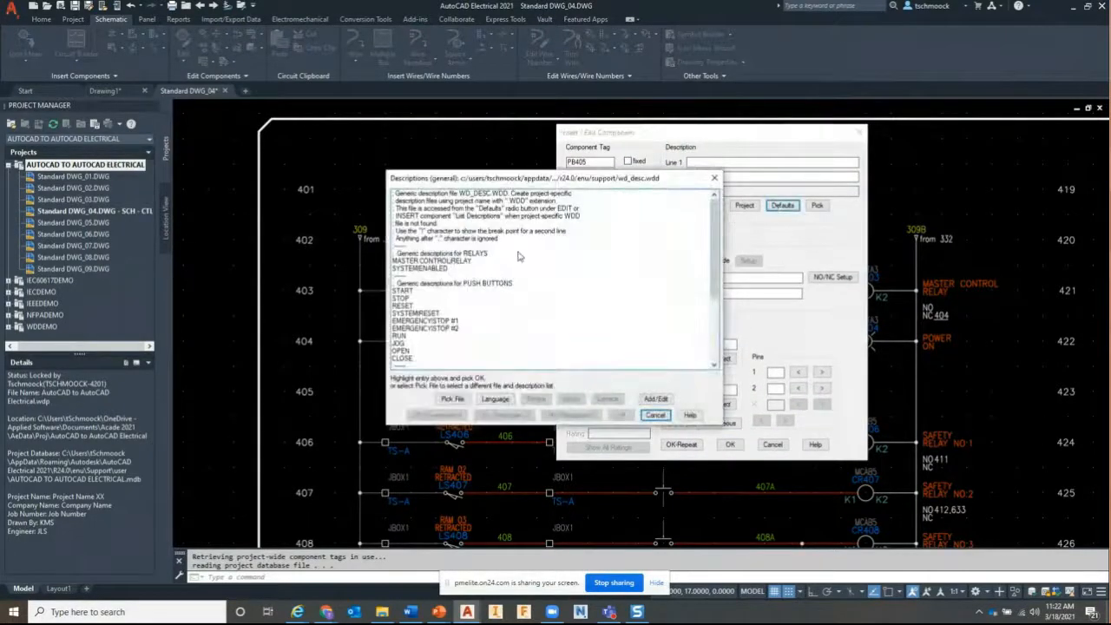
{"action": "left_click", "coordinate": [447, 321]}
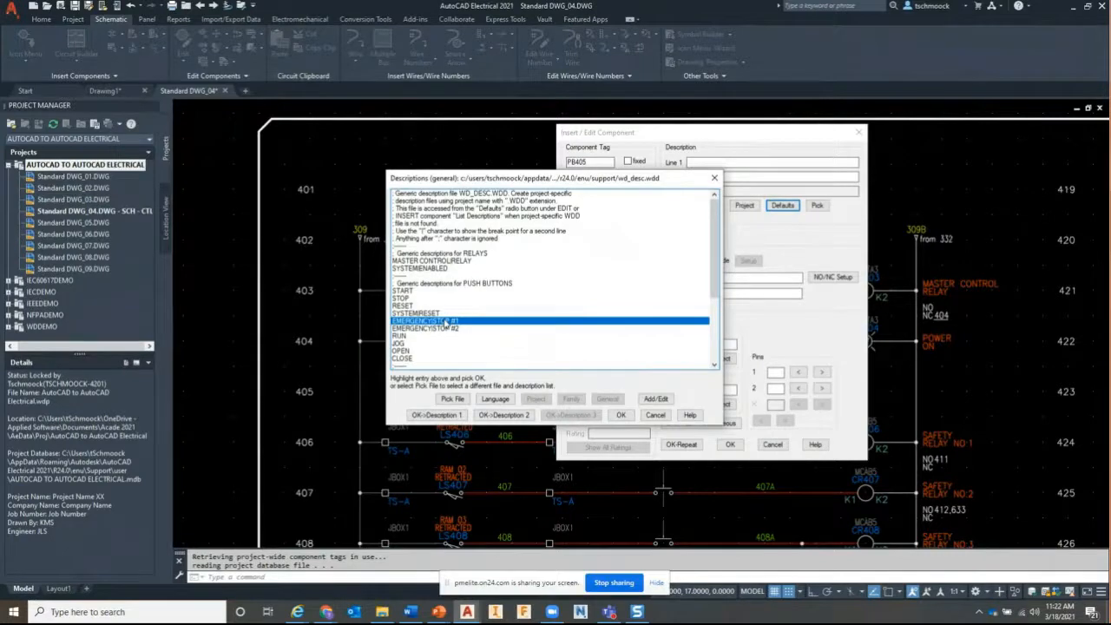
{"action": "left_click", "coordinate": [619, 414]}
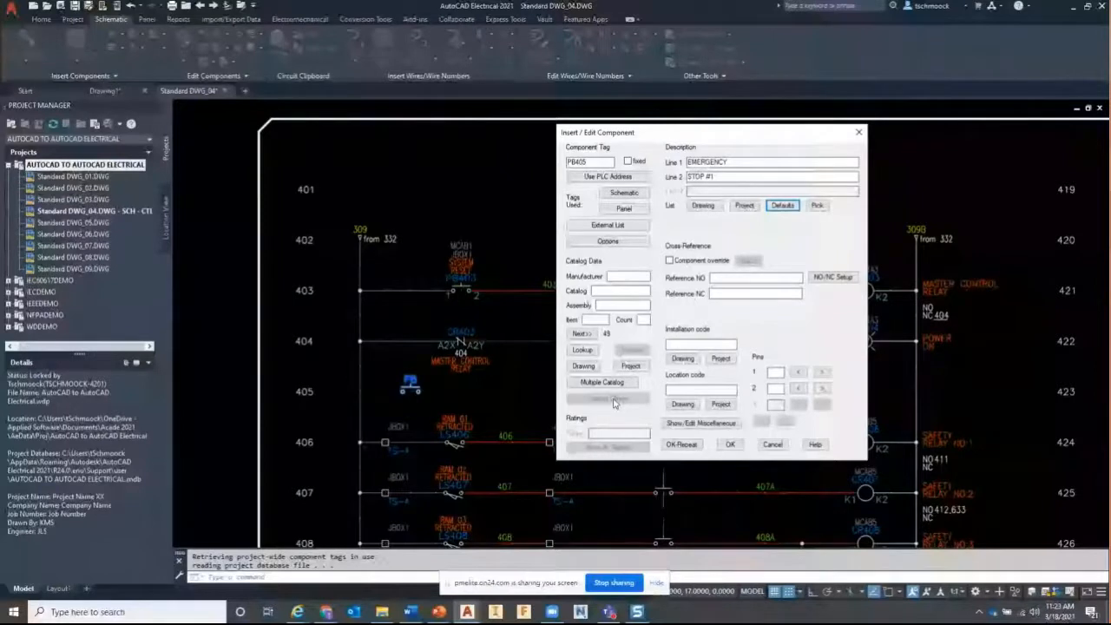
{"action": "left_click", "coordinate": [632, 368]}
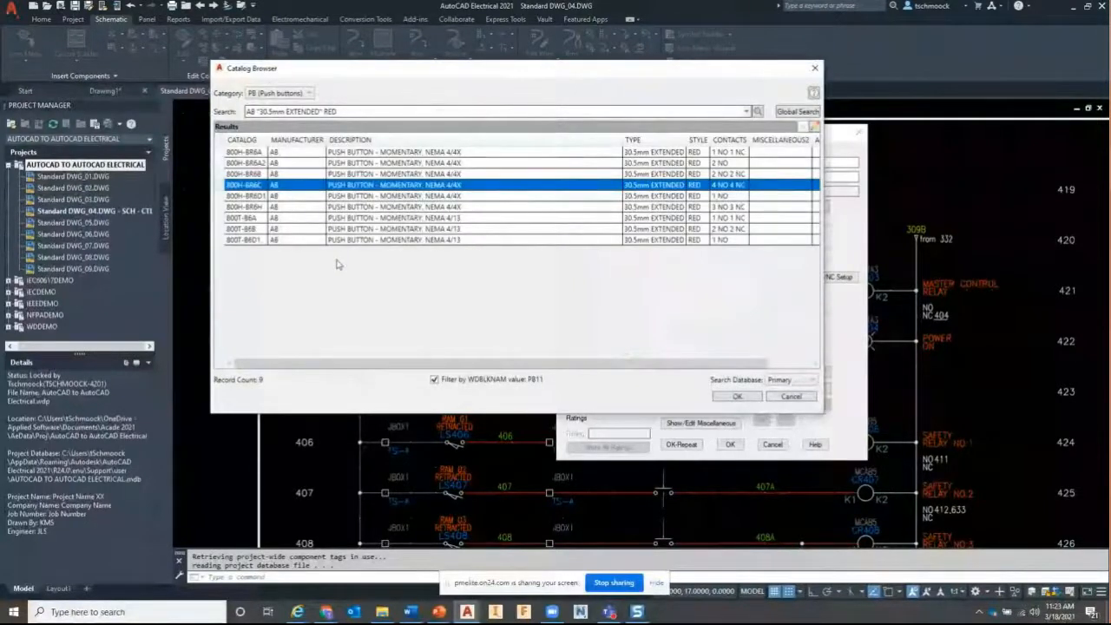
{"action": "left_click", "coordinate": [734, 398]}
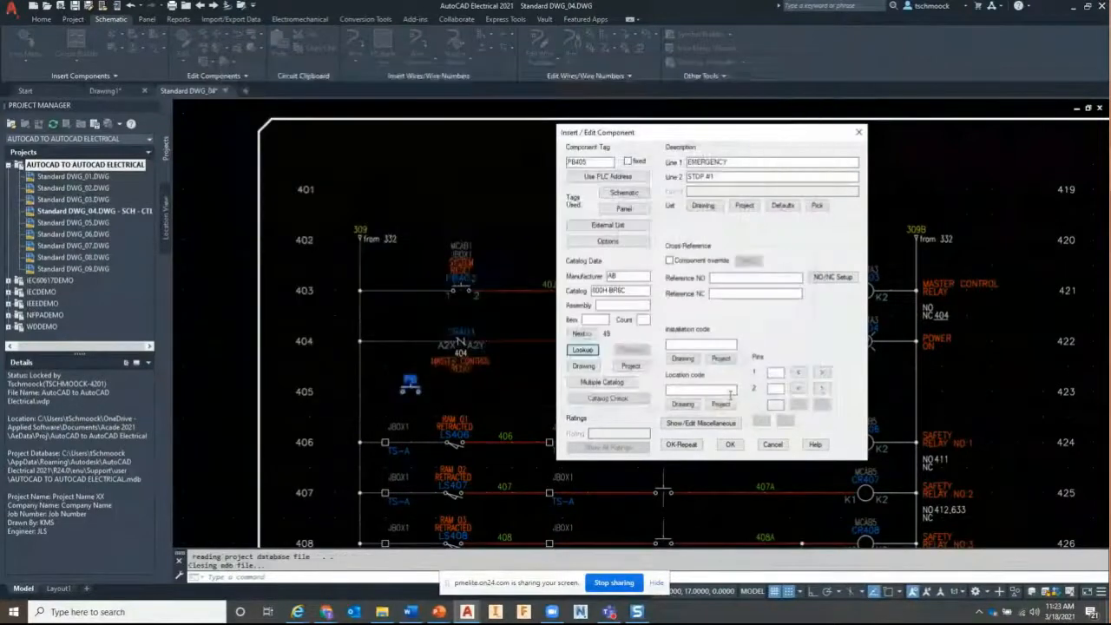
{"action": "left_click", "coordinate": [730, 443]}
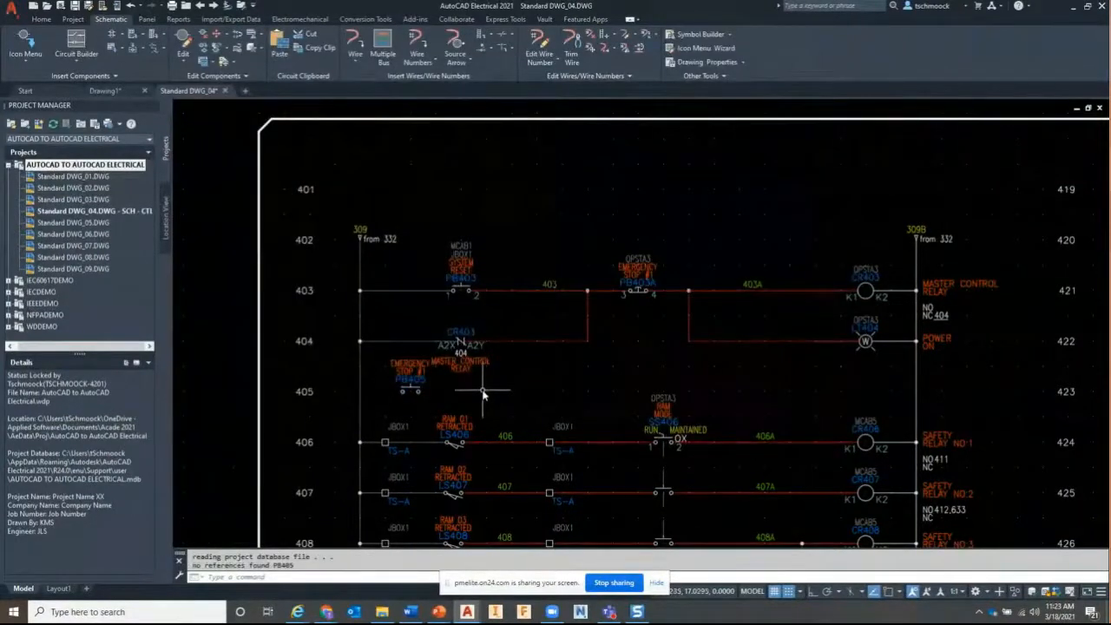
Add a new rung at line 405
{"action": "right_click", "coordinate": [410, 378]}
{"action": "key", "text": "Escape"}
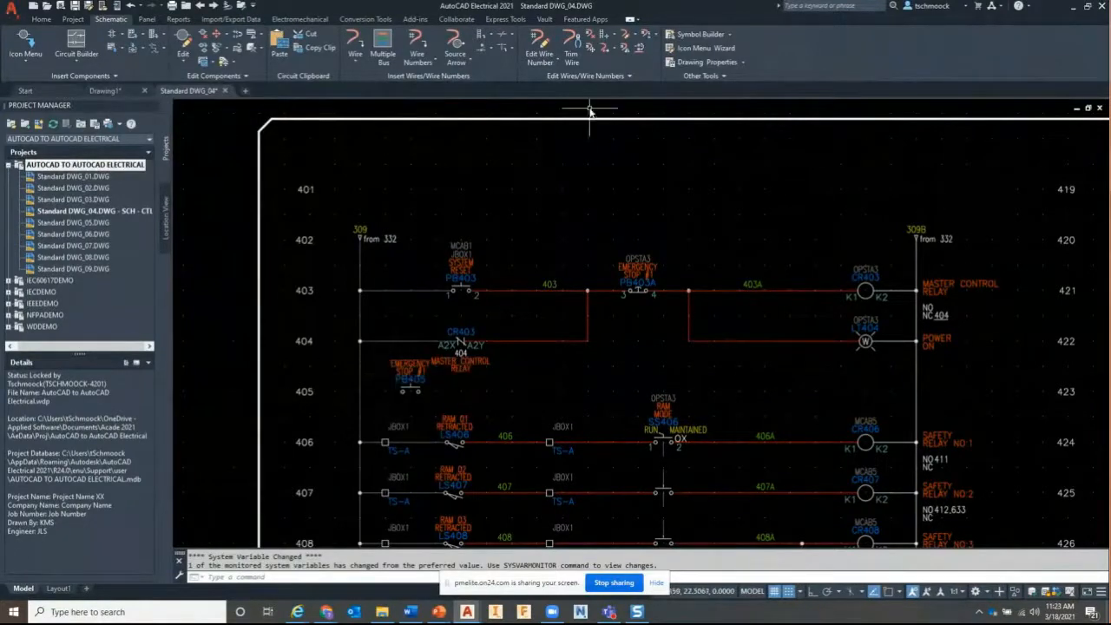
{"action": "left_click", "coordinate": [607, 36]}
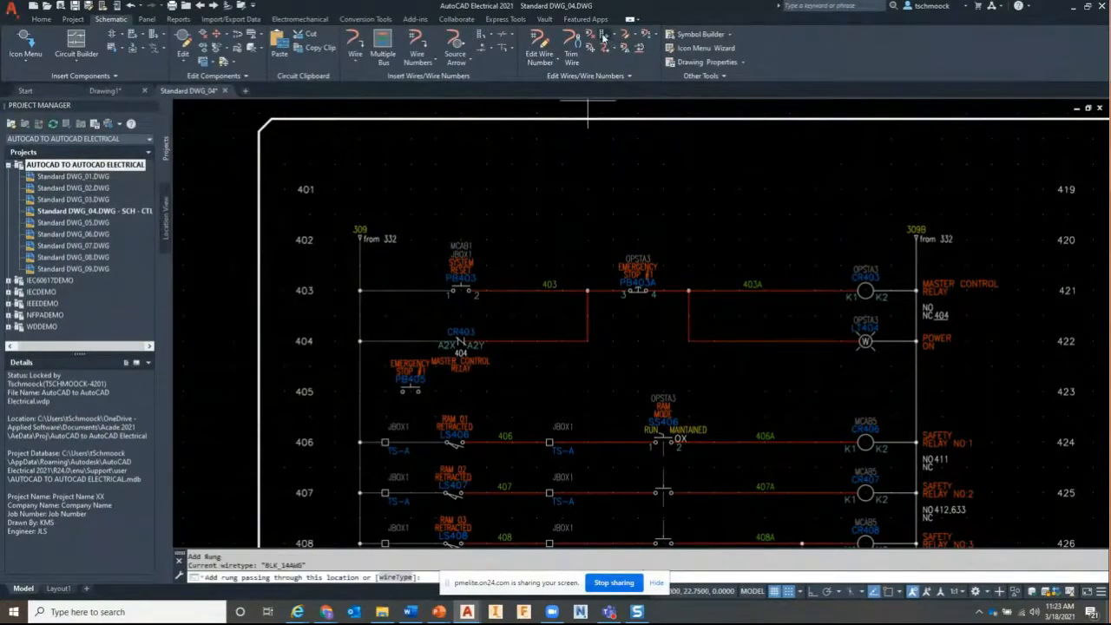
{"action": "left_click", "coordinate": [581, 390]}
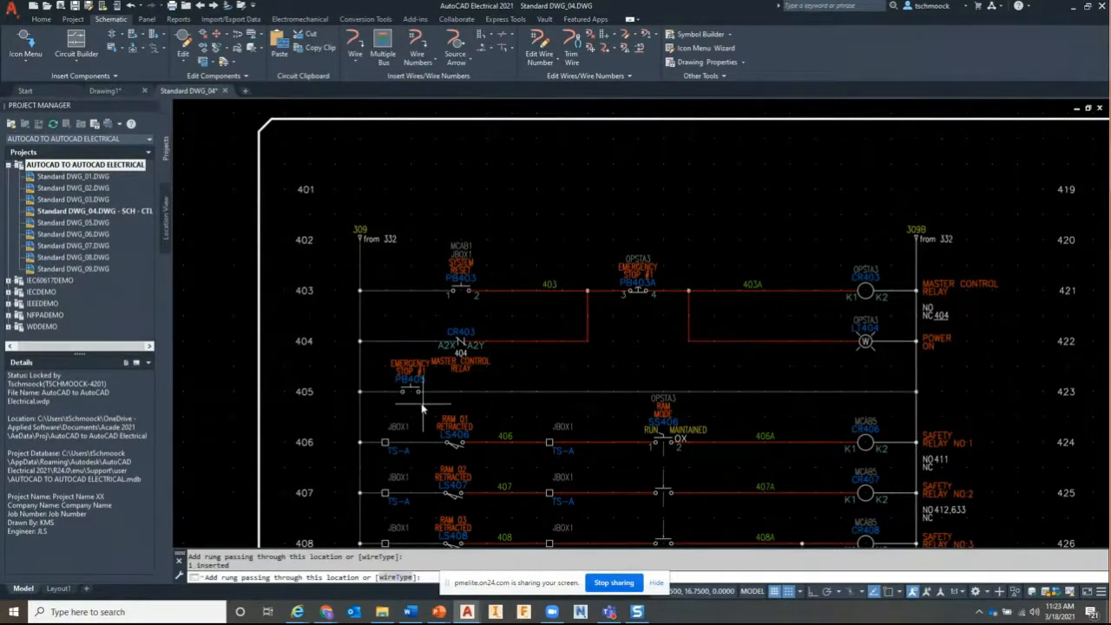
Scoot PB405 to the middle of rung 405
{"action": "scroll", "coordinate": [423, 408], "scroll_direction": "up", "scroll_amount": 2}
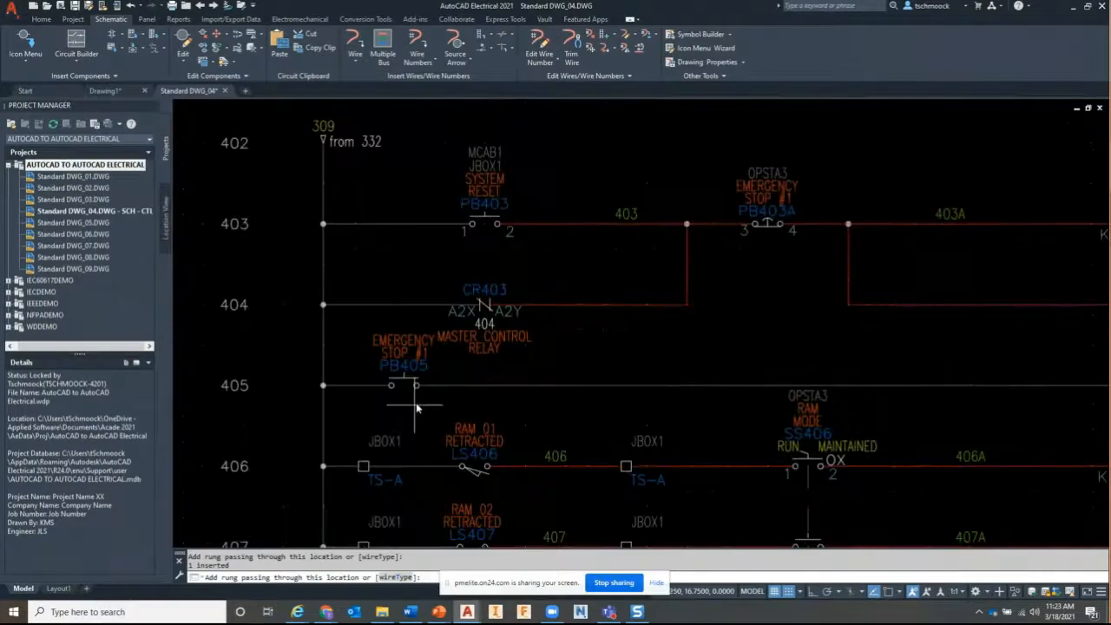
{"action": "right_click", "coordinate": [404, 372]}
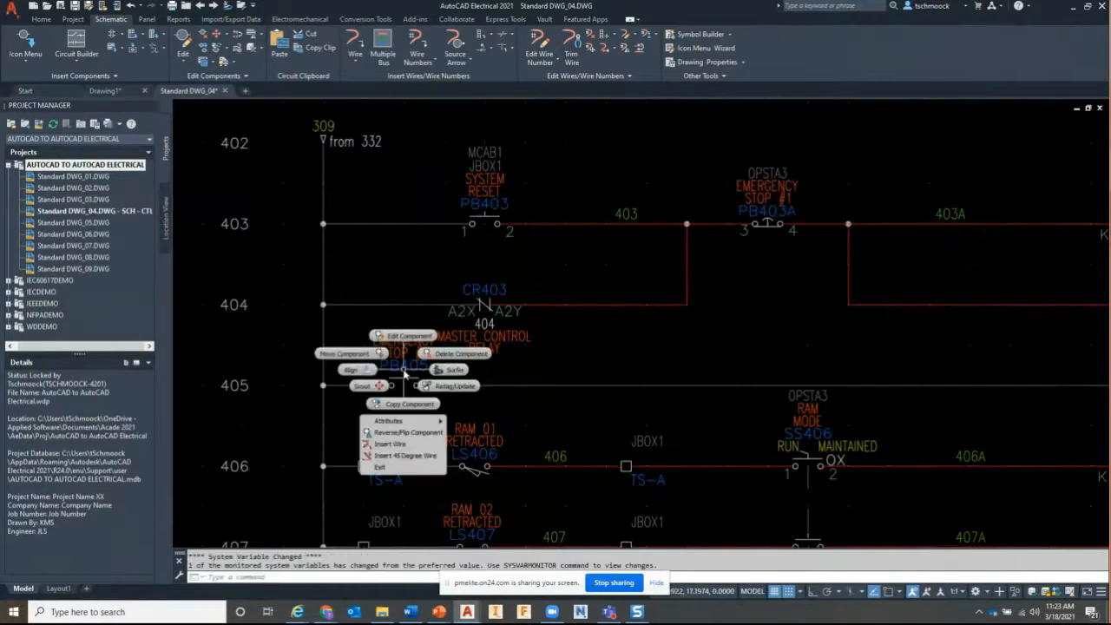
{"action": "left_click", "coordinate": [376, 387]}
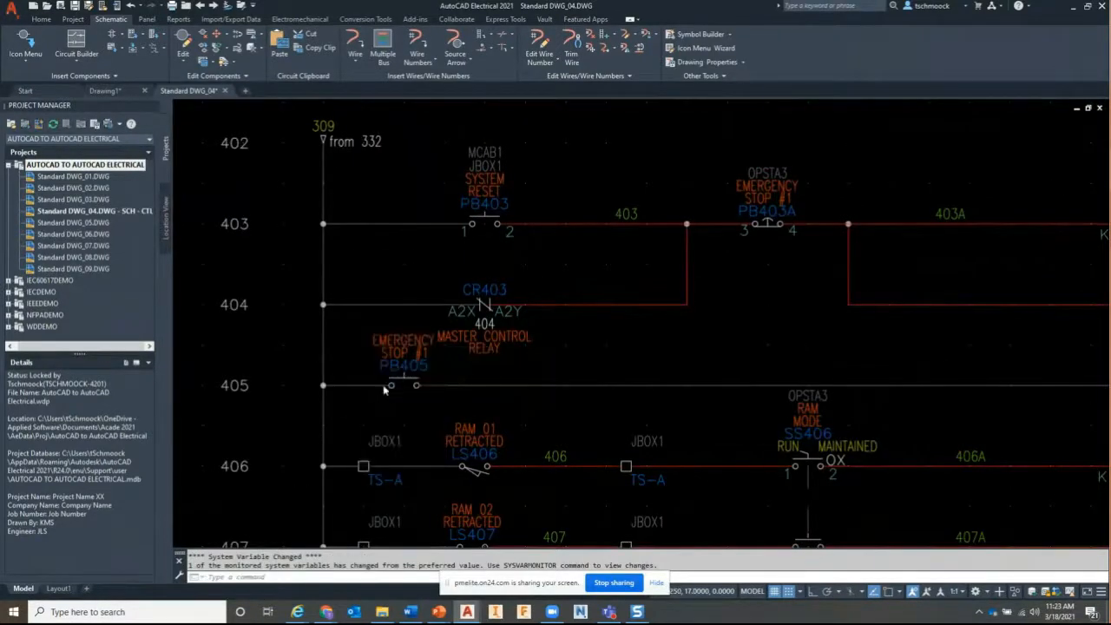
{"action": "left_click", "coordinate": [727, 386]}
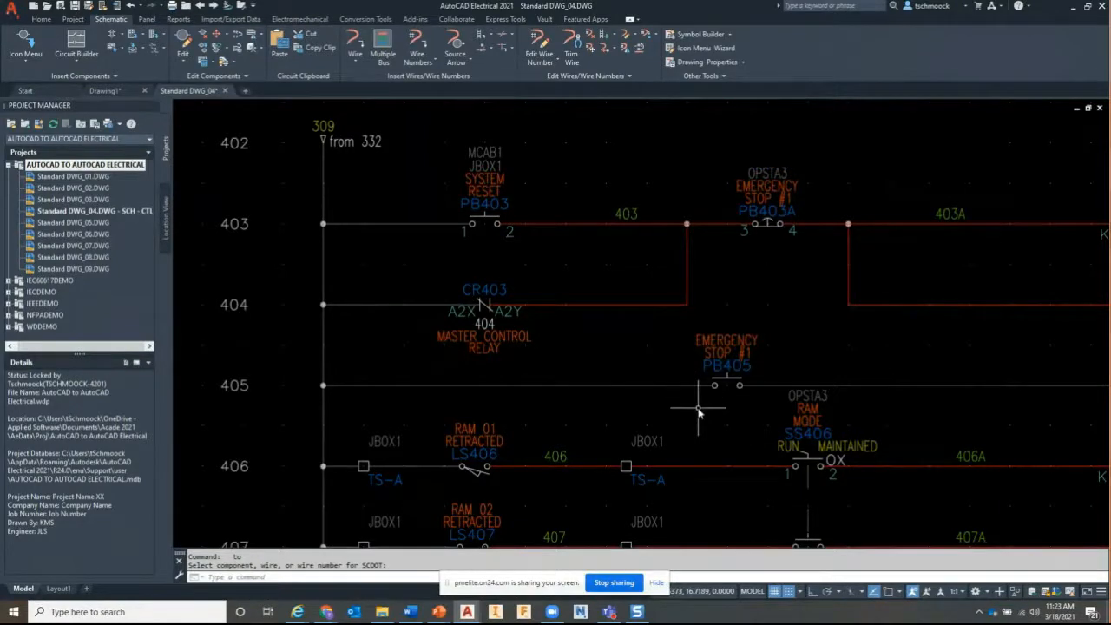
{"action": "scroll", "coordinate": [701, 415], "scroll_direction": "down", "scroll_amount": 2}
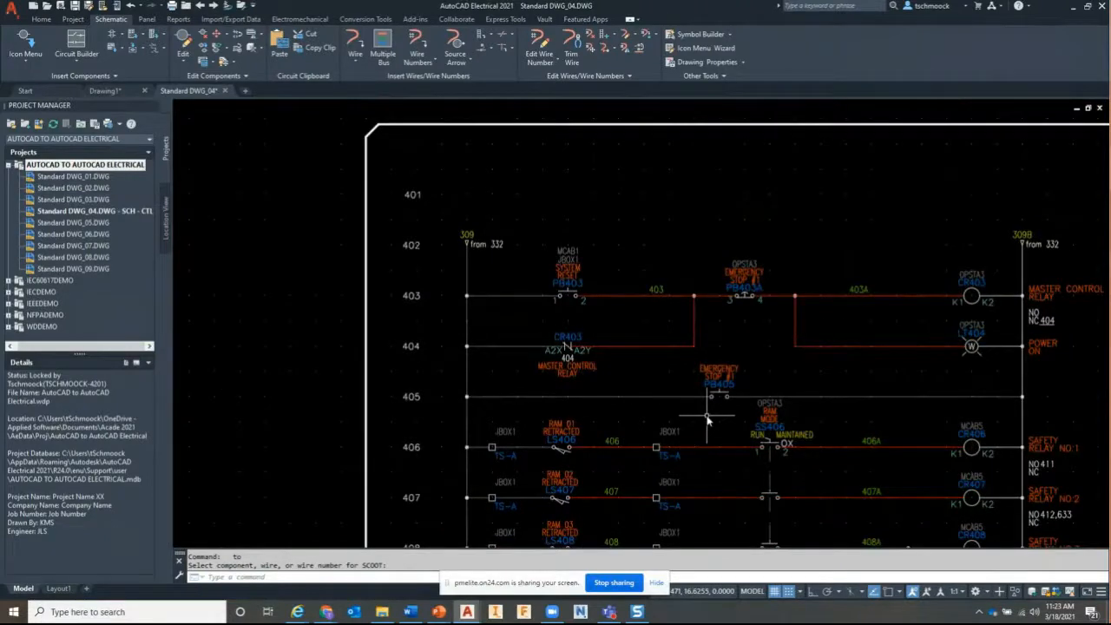
{"action": "middle_click_drag", "start_coordinate": [775, 373], "coordinate": [685, 358]}
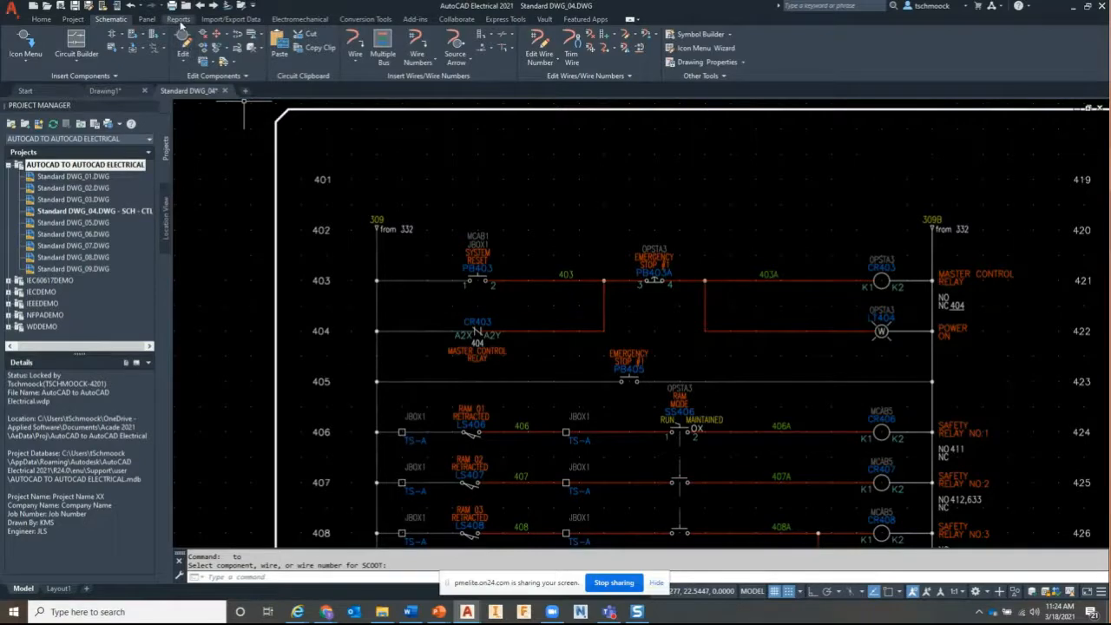
Open Panel Reports, set the bill of material to Active drawing, then close it
{"action": "left_click", "coordinate": [179, 20]}
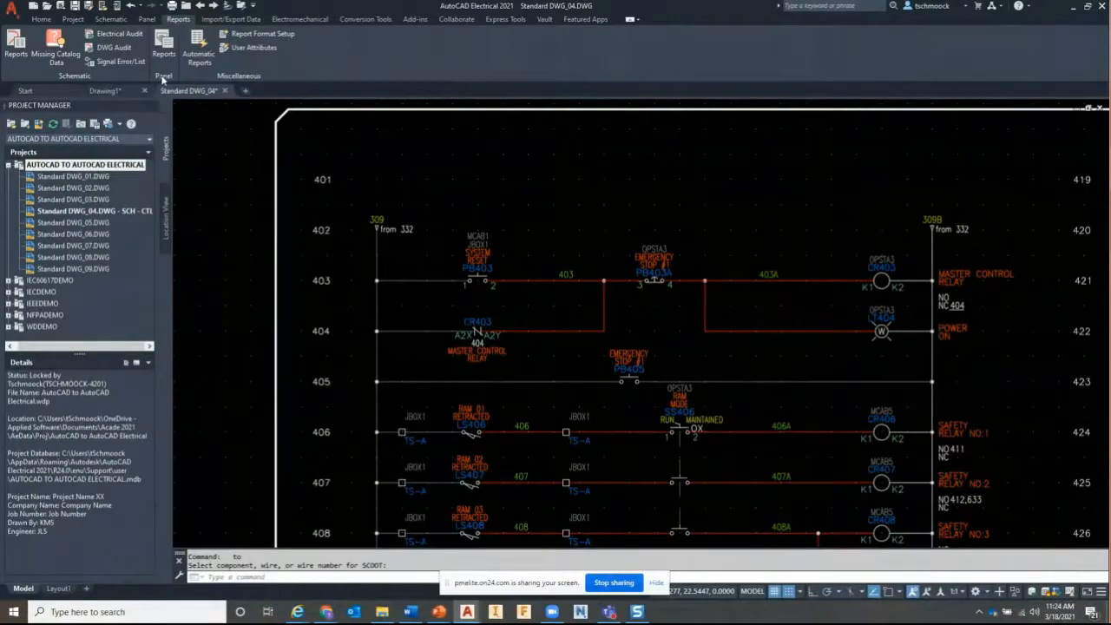
{"action": "left_click", "coordinate": [163, 50]}
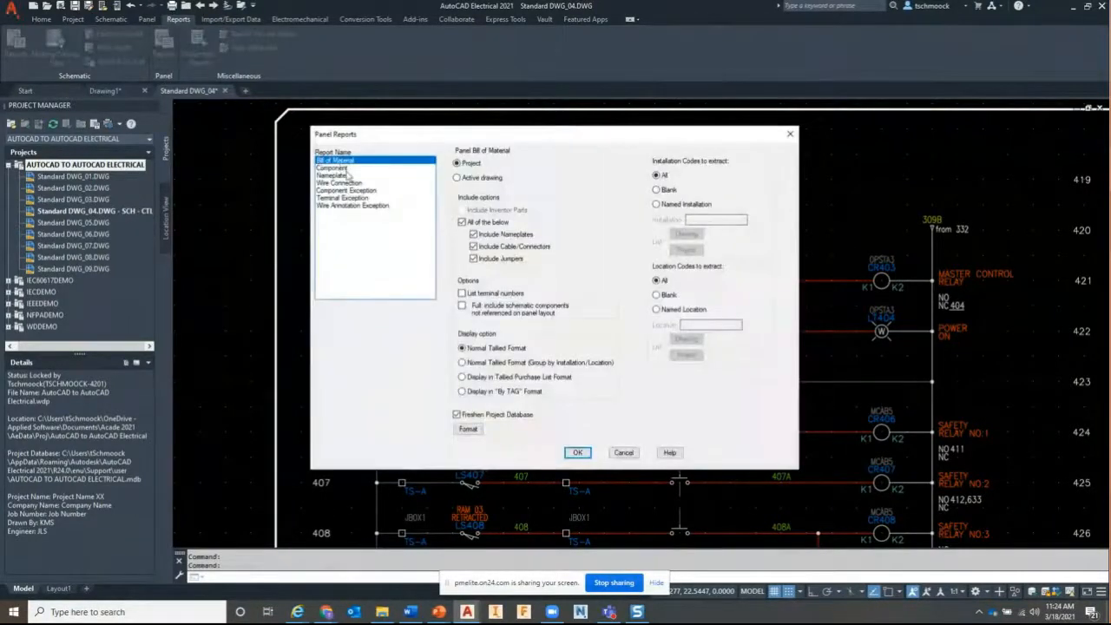
{"action": "left_click", "coordinate": [470, 179]}
{"action": "left_click", "coordinate": [577, 452]}
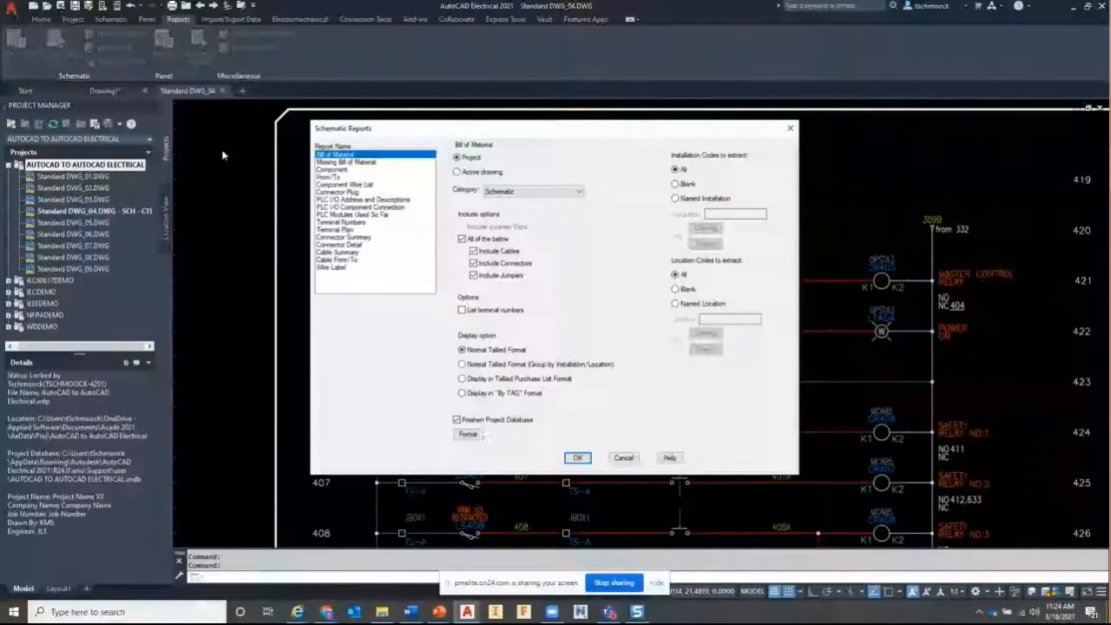
Run a Bill of Material report on the active drawing, including cables, connectors and jumpers
{"action": "left_click", "coordinate": [376, 163]}
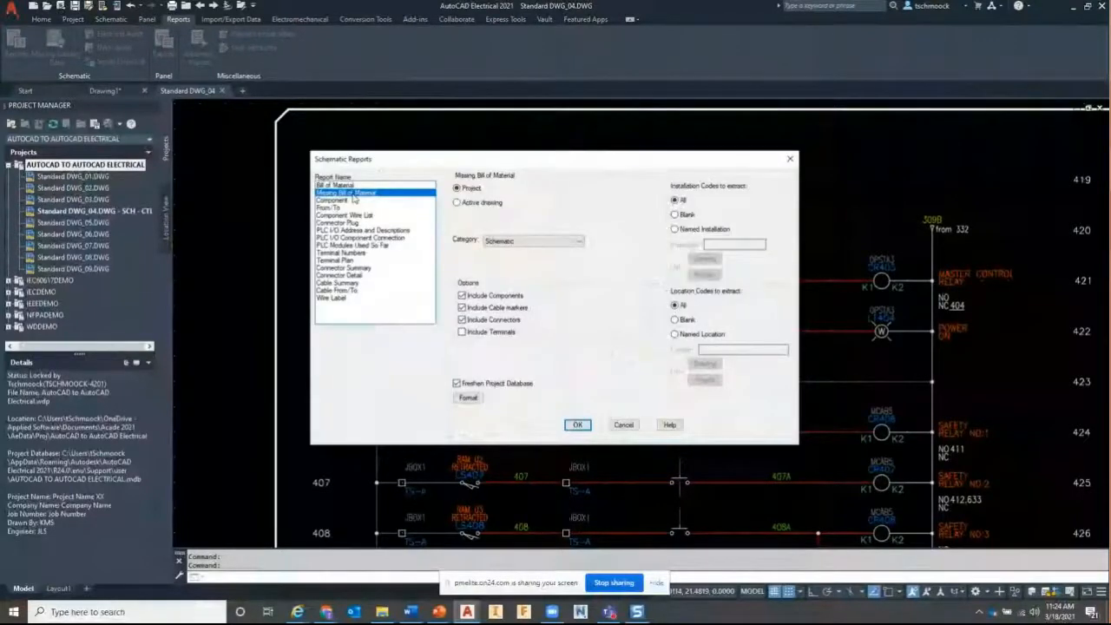
{"action": "left_click", "coordinate": [350, 201]}
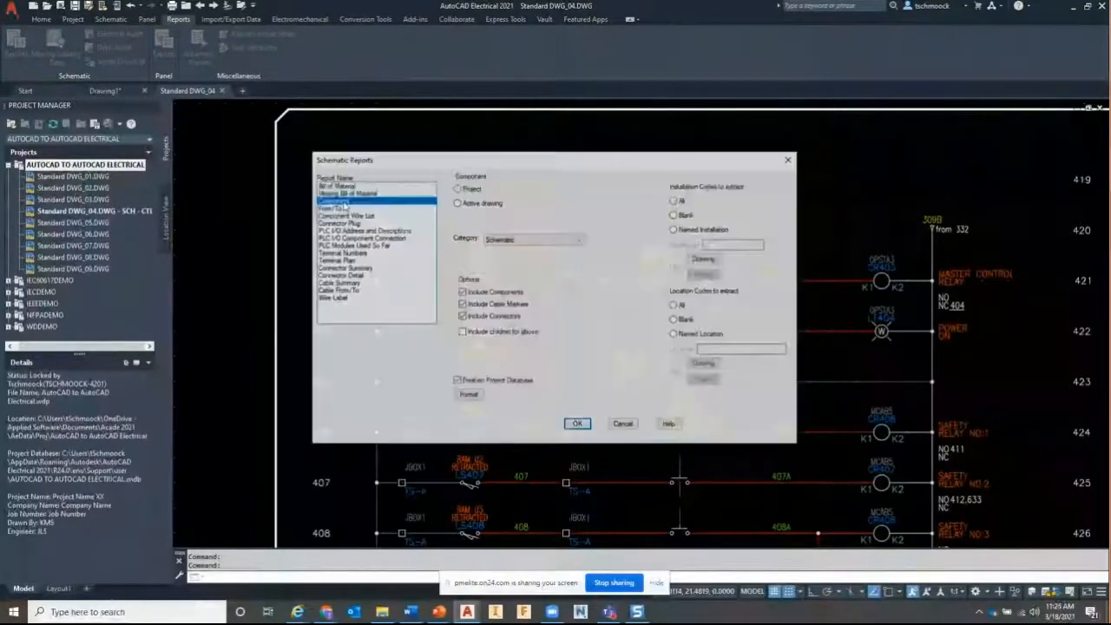
{"action": "left_click", "coordinate": [336, 209]}
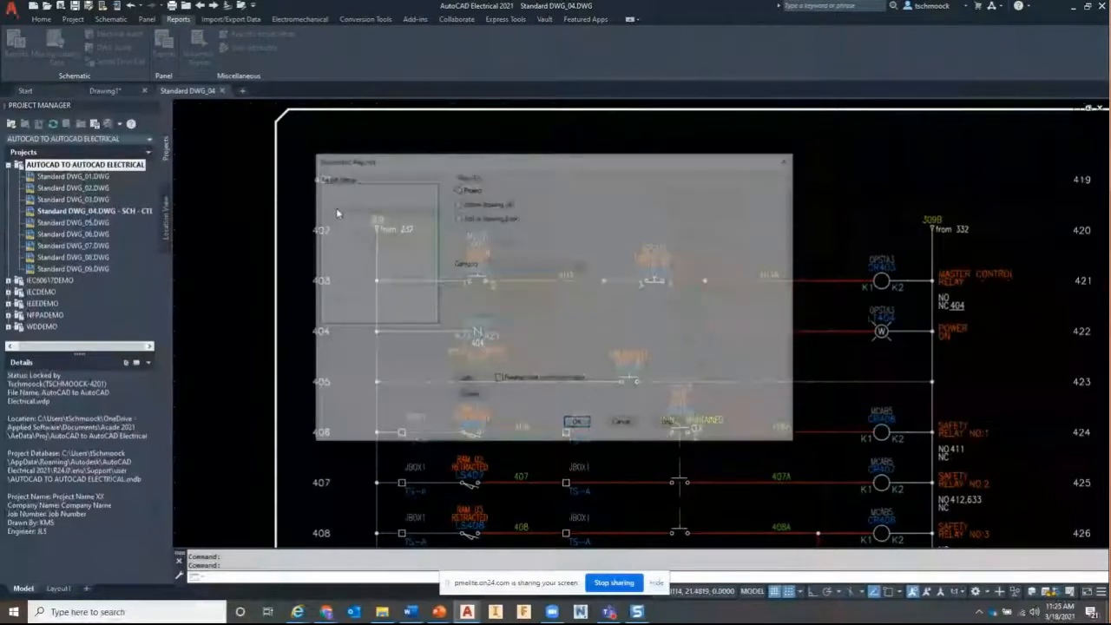
{"action": "left_click_drag", "start_coordinate": [527, 159], "coordinate": [437, 120]}
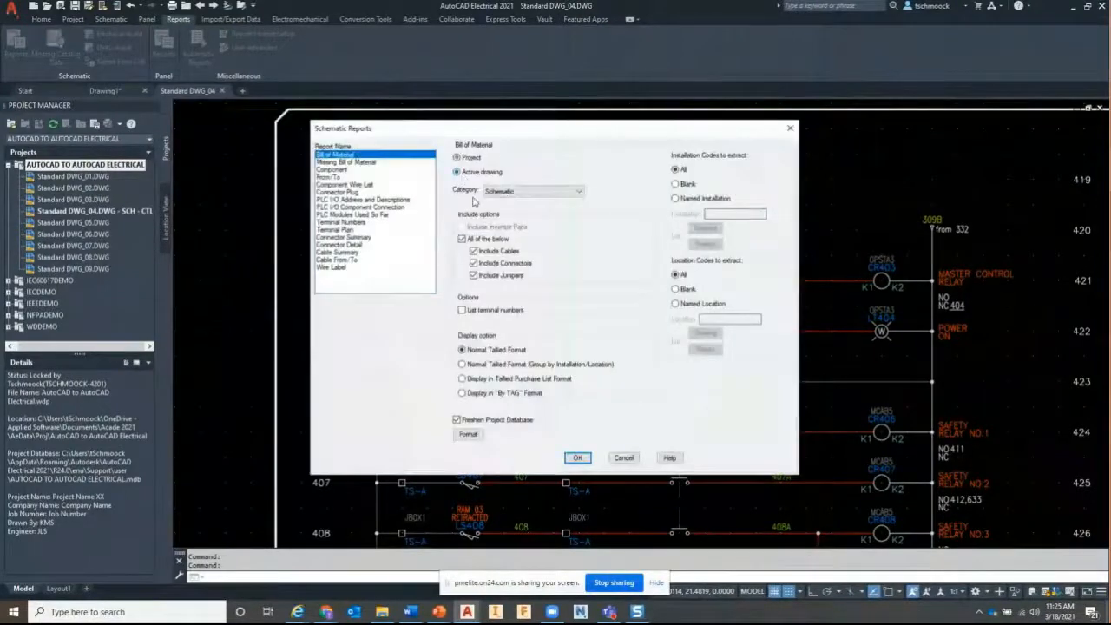
{"action": "left_click", "coordinate": [578, 457]}
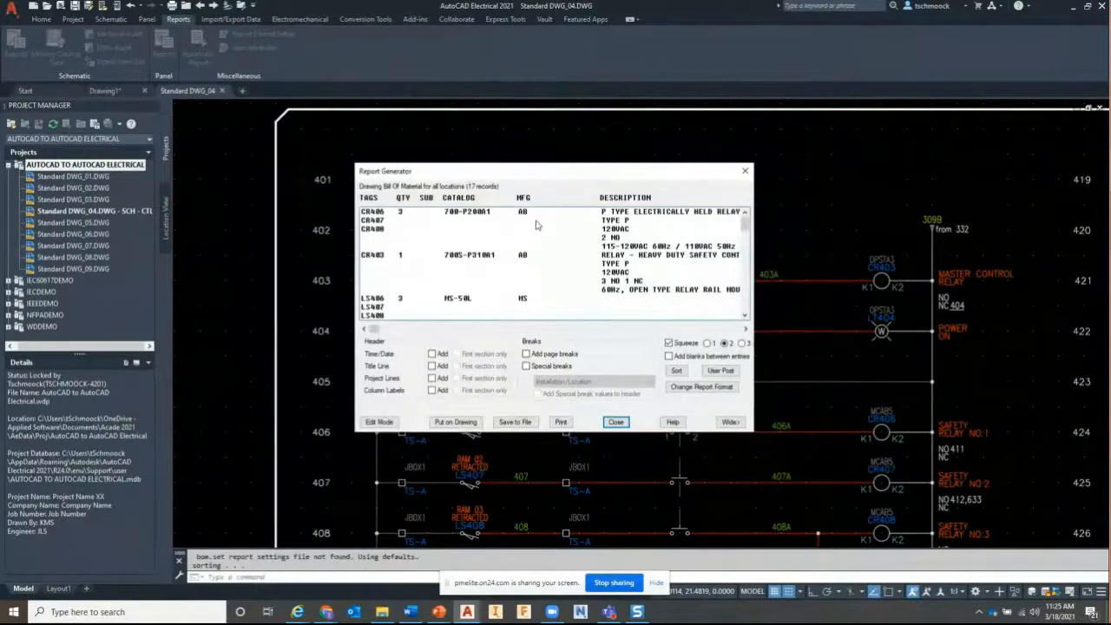
Browse the 17-record BOM and select PB405, the red AB 800H-BR6C momentary push button
{"action": "left_click_drag", "start_coordinate": [534, 189], "coordinate": [596, 187]}
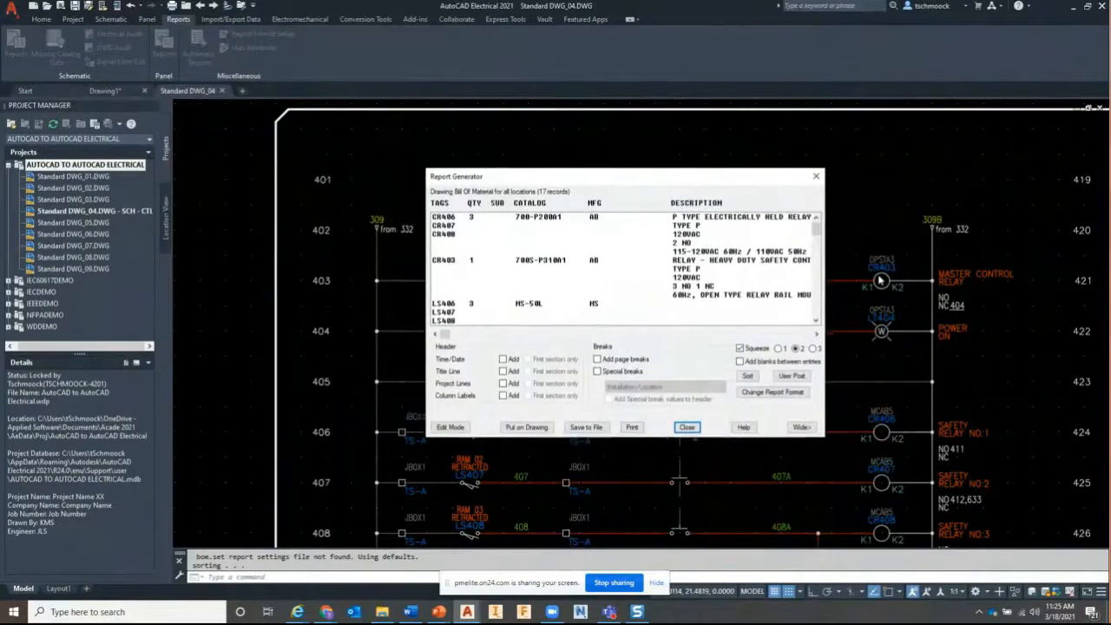
{"action": "left_click", "coordinate": [502, 269]}
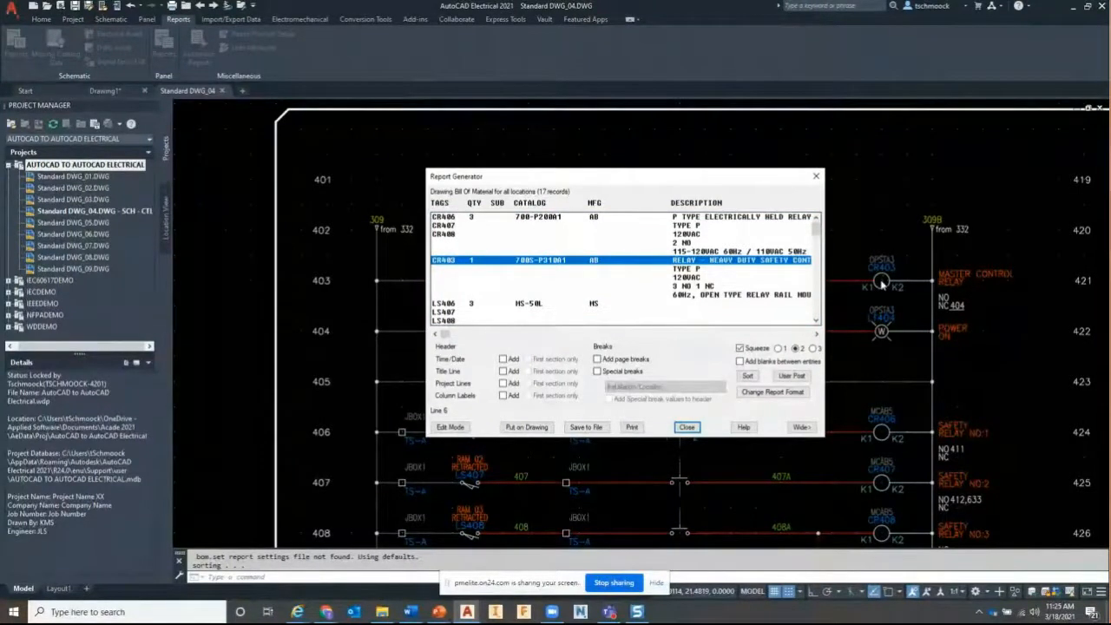
{"action": "left_click", "coordinate": [818, 249]}
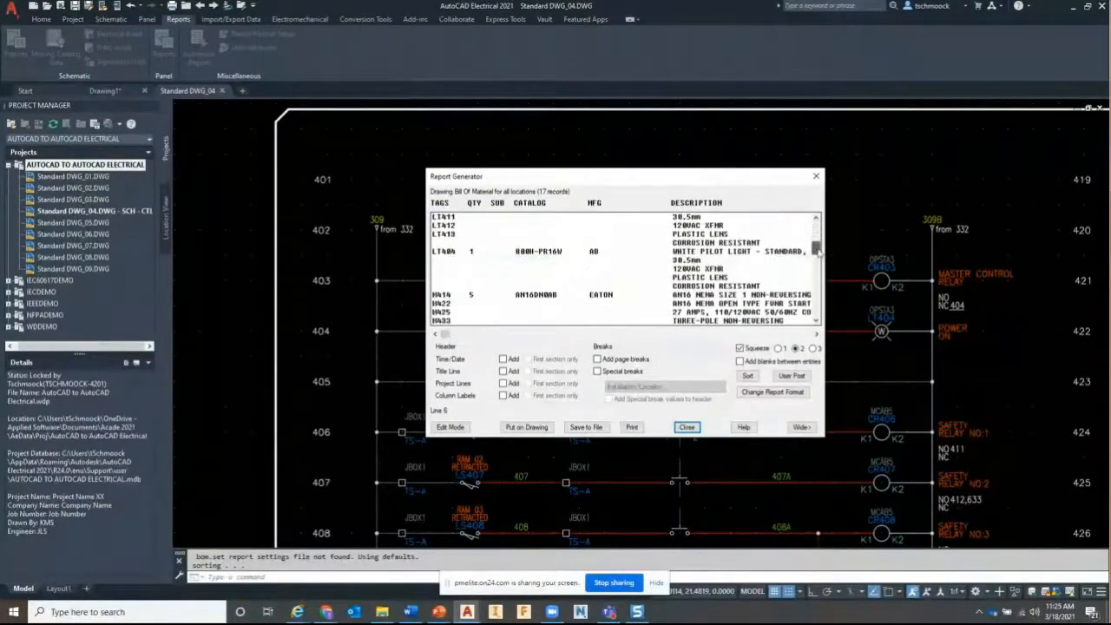
{"action": "left_click_drag", "start_coordinate": [818, 249], "coordinate": [817, 279]}
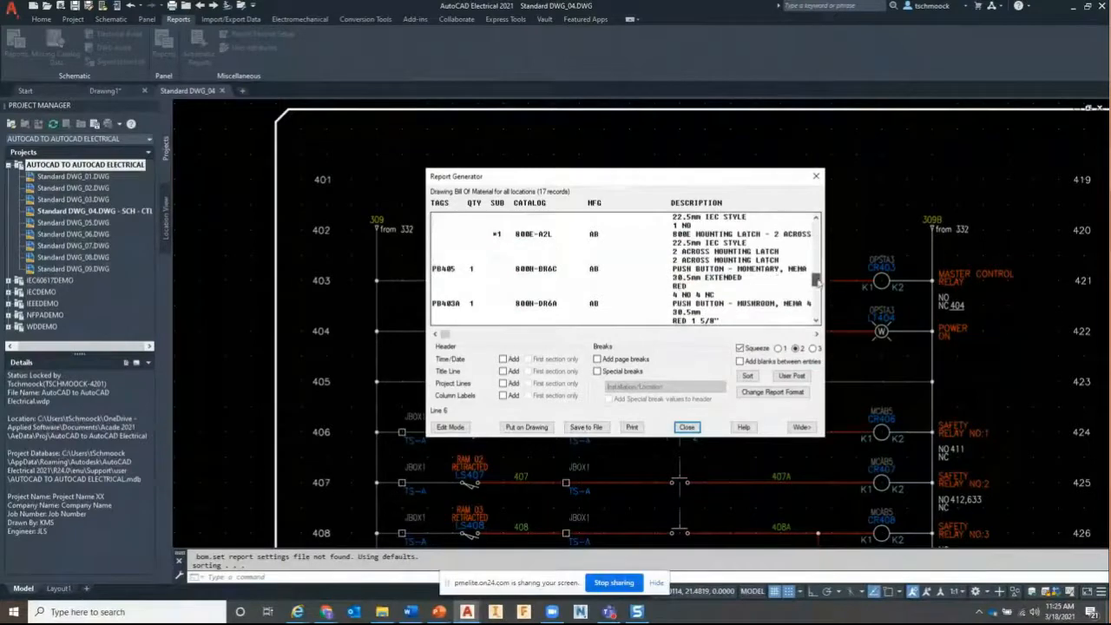
{"action": "left_click", "coordinate": [463, 271]}
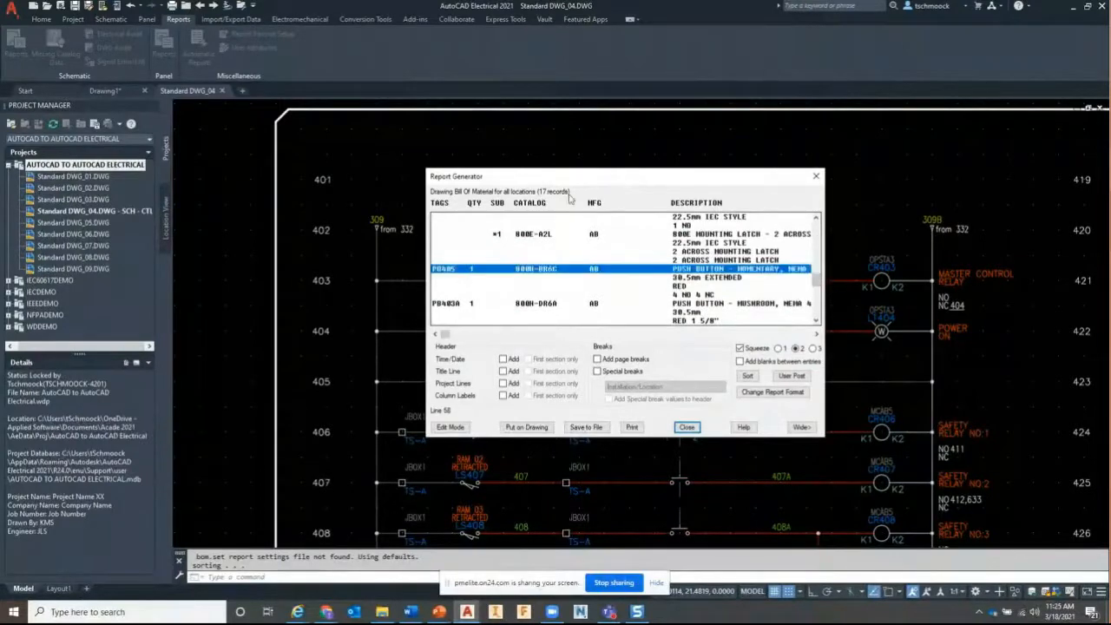
{"action": "mouse_move", "coordinate": [593, 182]}
{"action": "left_mouse_down"}
{"action": "mouse_move", "coordinate": [788, 174]}
{"action": "mouse_move", "coordinate": [732, 169]}
{"action": "left_mouse_up"}
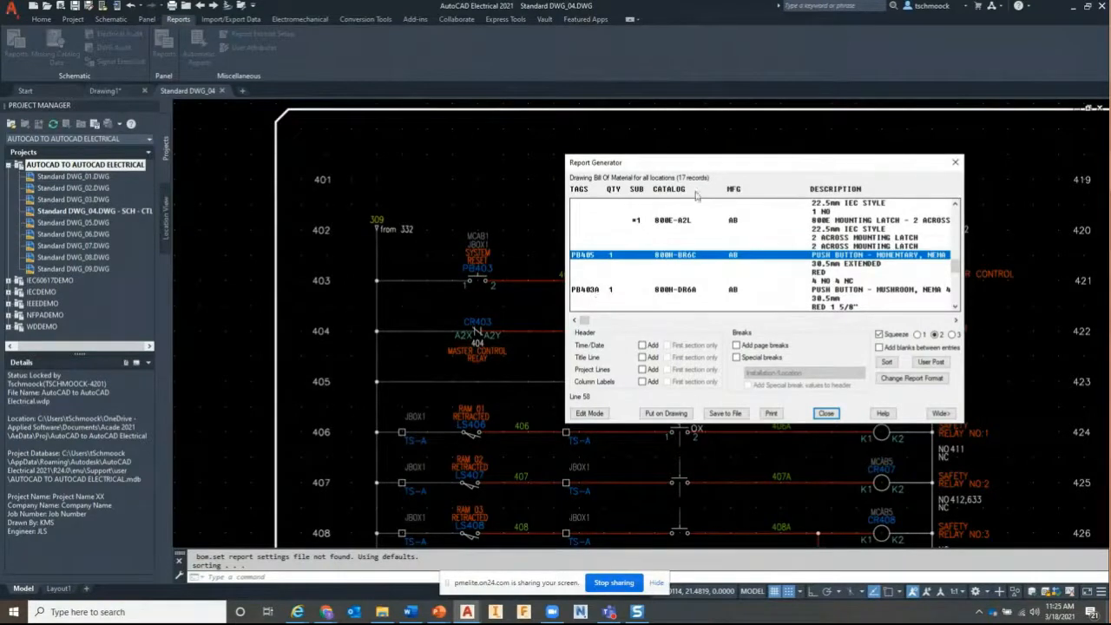
{"action": "left_click_drag", "start_coordinate": [706, 171], "coordinate": [646, 124]}
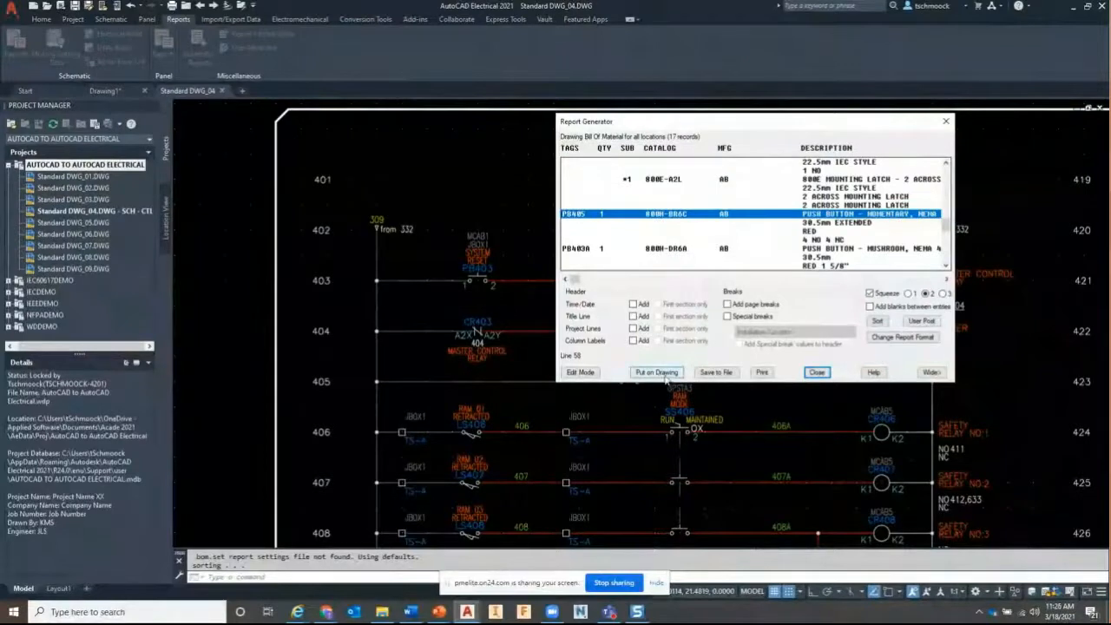
Abandon saving the BOM as an Excel spreadsheet and close the Report Generator
{"action": "left_click", "coordinate": [715, 371]}
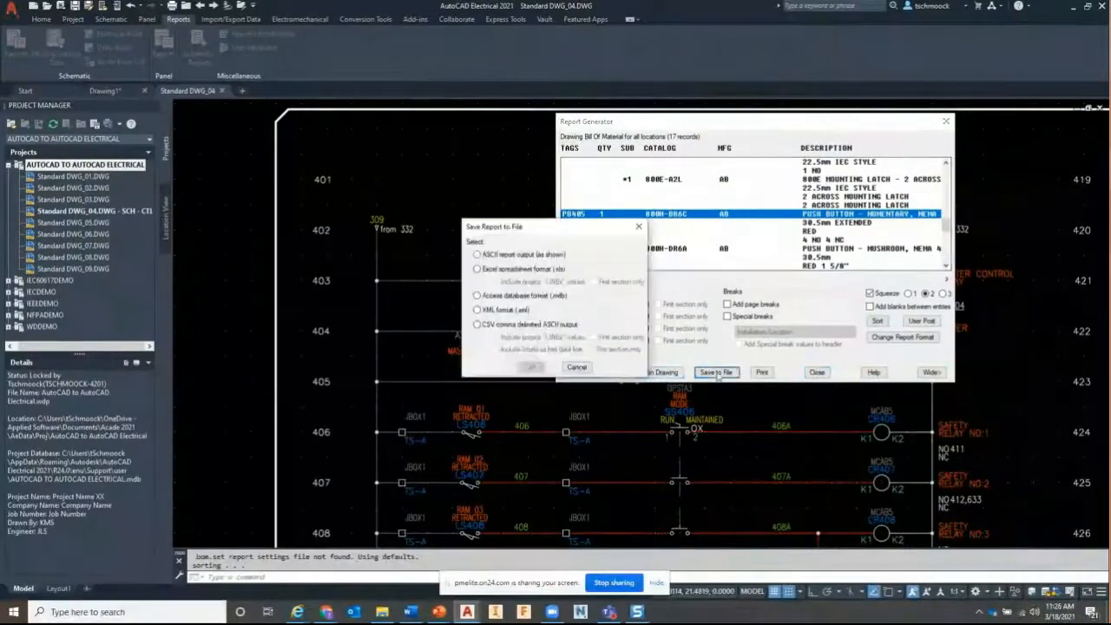
{"action": "left_click", "coordinate": [519, 270]}
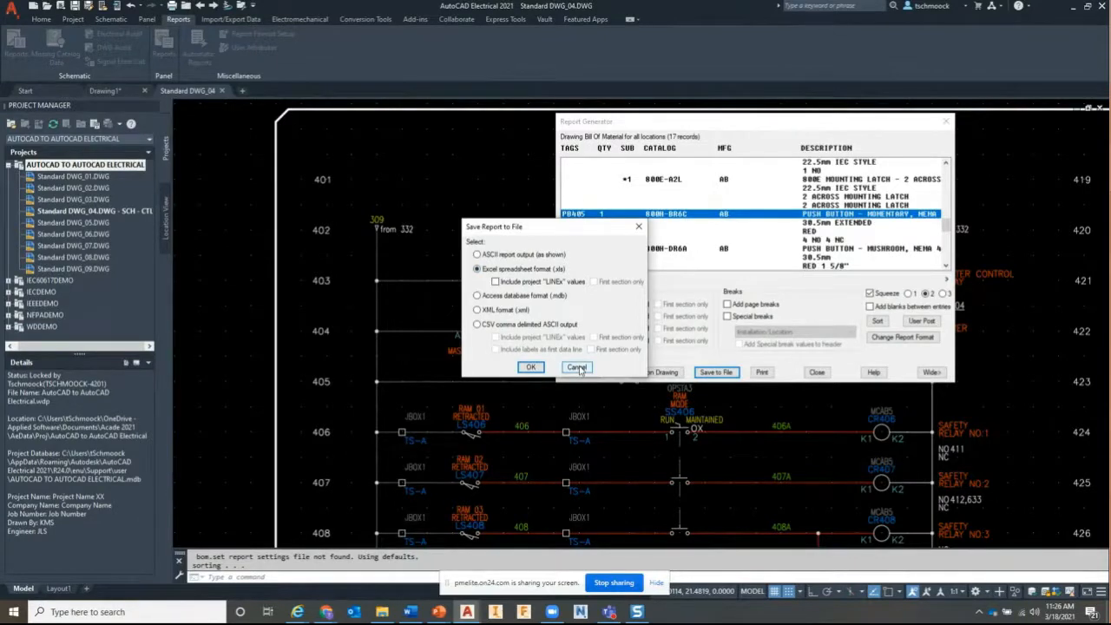
{"action": "left_click", "coordinate": [578, 368]}
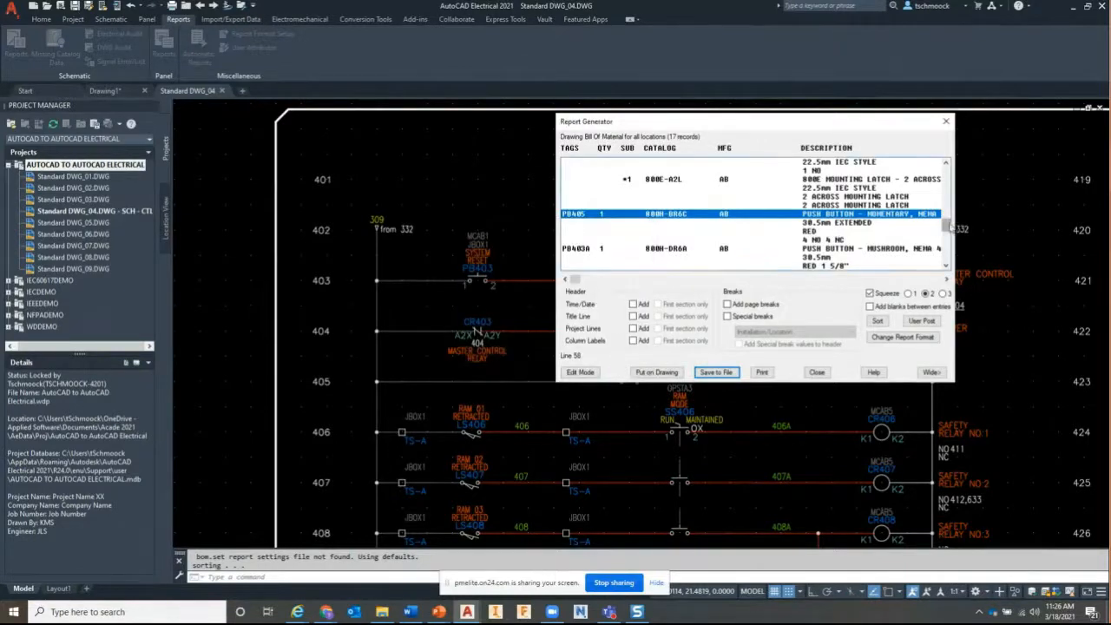
{"action": "left_click_drag", "start_coordinate": [947, 224], "coordinate": [954, 169]}
{"action": "left_click_drag", "start_coordinate": [776, 123], "coordinate": [772, 155]}
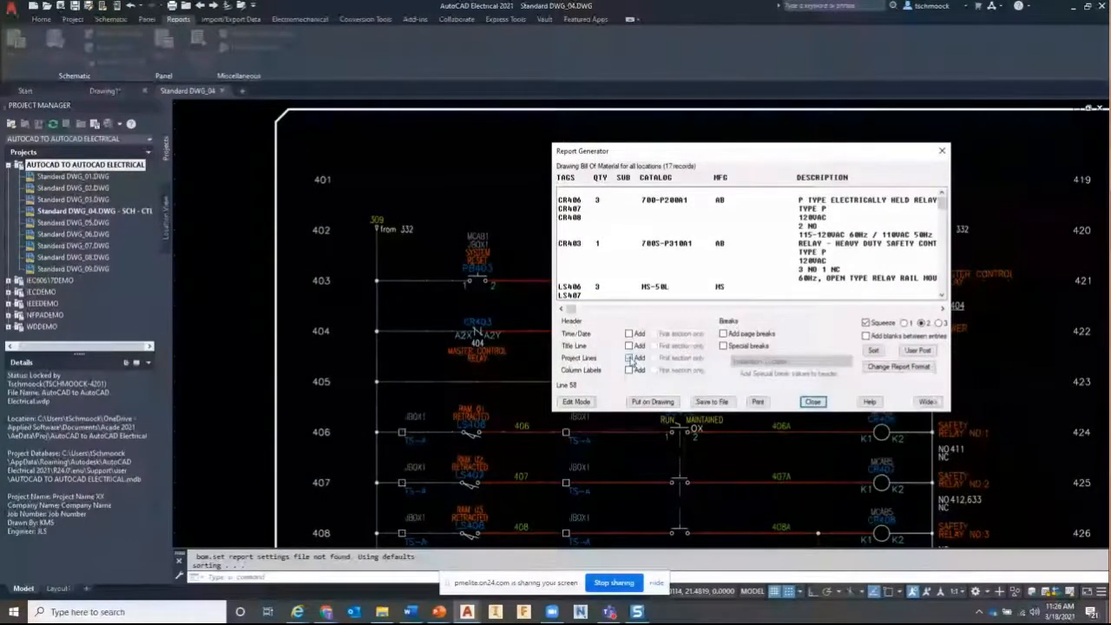
{"action": "left_click", "coordinate": [812, 401]}
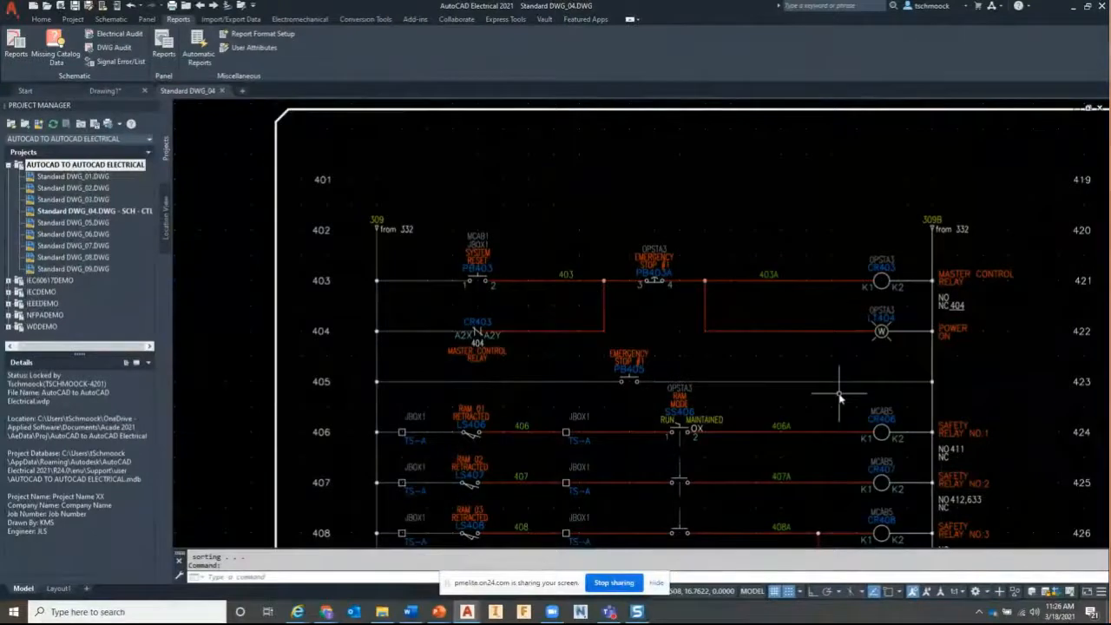
{"action": "right_click", "coordinate": [104, 164]}
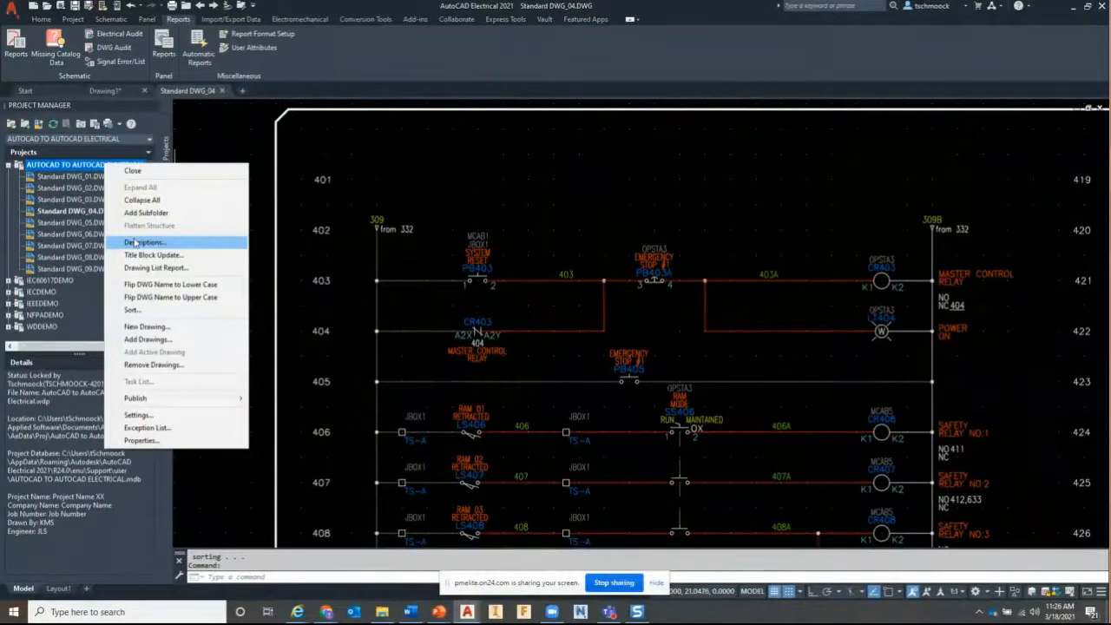
In the project descriptions, show Company Name and Job Number in reports
{"action": "left_click", "coordinate": [139, 242]}
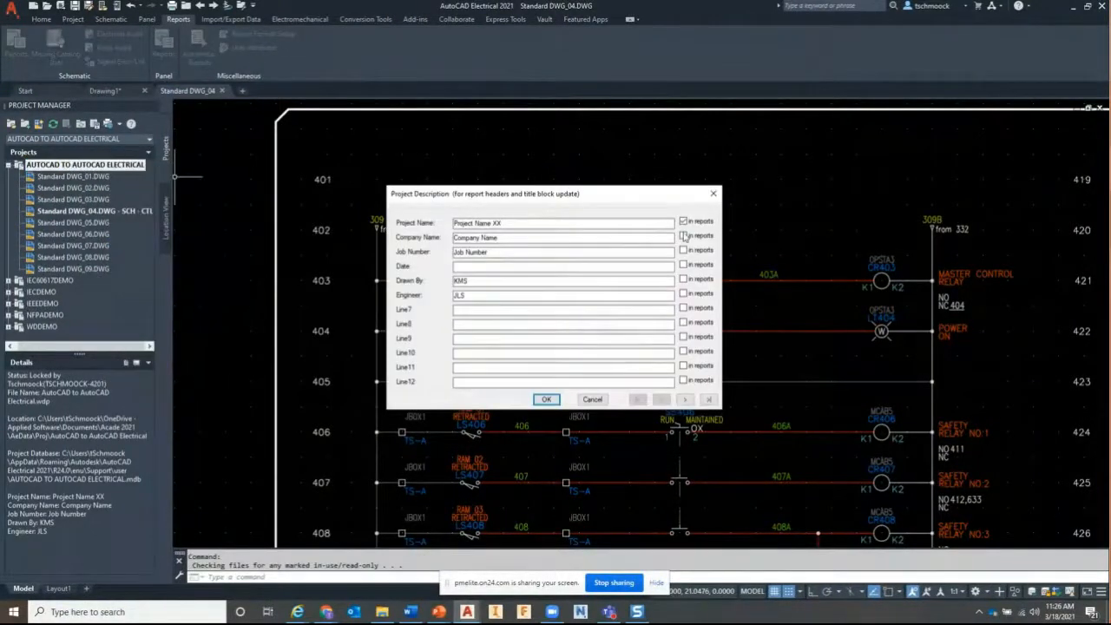
{"action": "left_click", "coordinate": [683, 236]}
{"action": "left_click", "coordinate": [683, 250]}
{"action": "left_click", "coordinate": [546, 399]}
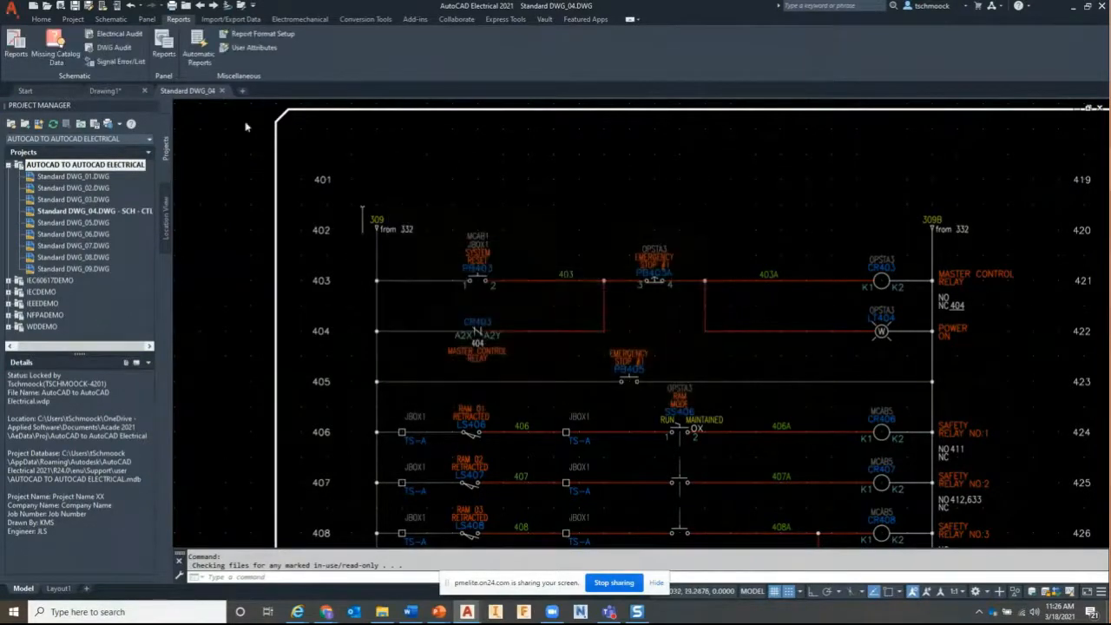
Rerun the active-drawing BOM with the project header lines added, then close it
{"action": "left_click", "coordinate": [18, 45]}
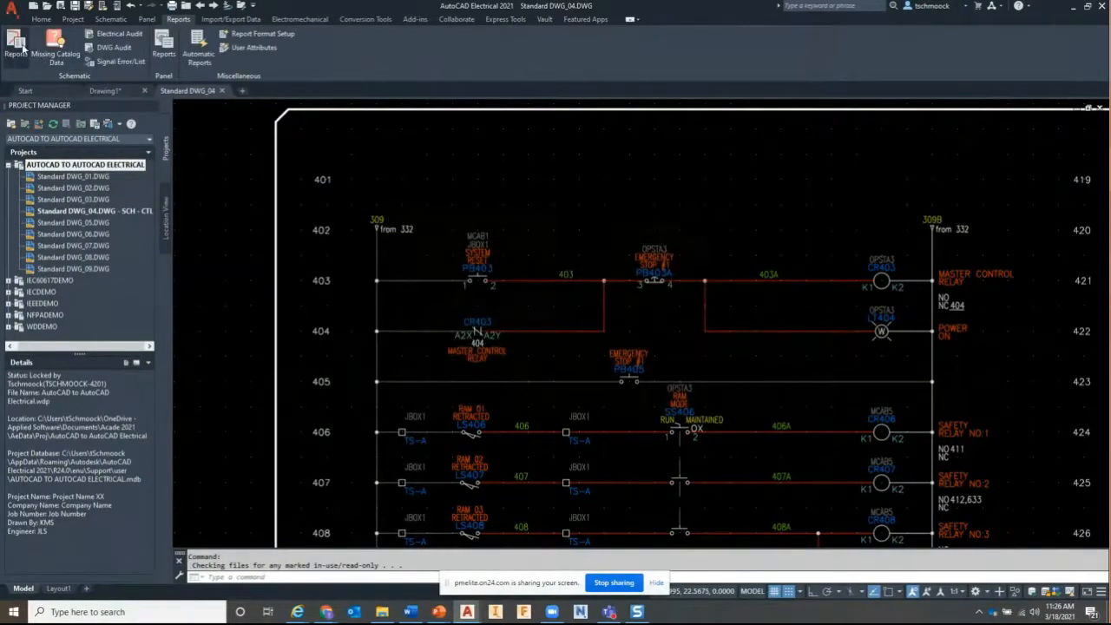
{"action": "left_click", "coordinate": [458, 171]}
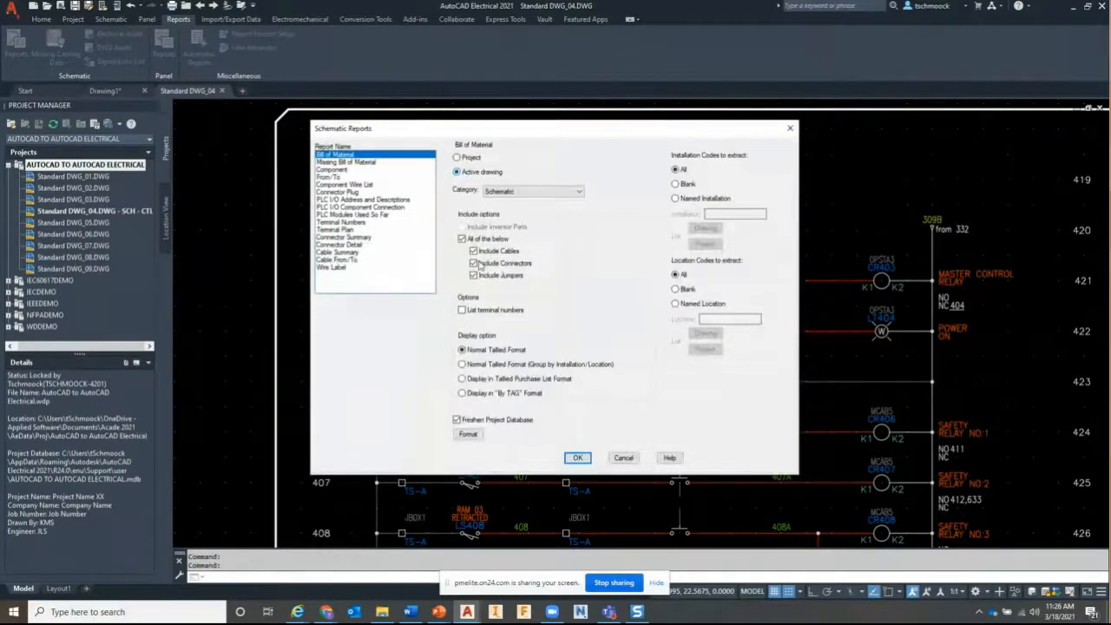
{"action": "left_click", "coordinate": [578, 457]}
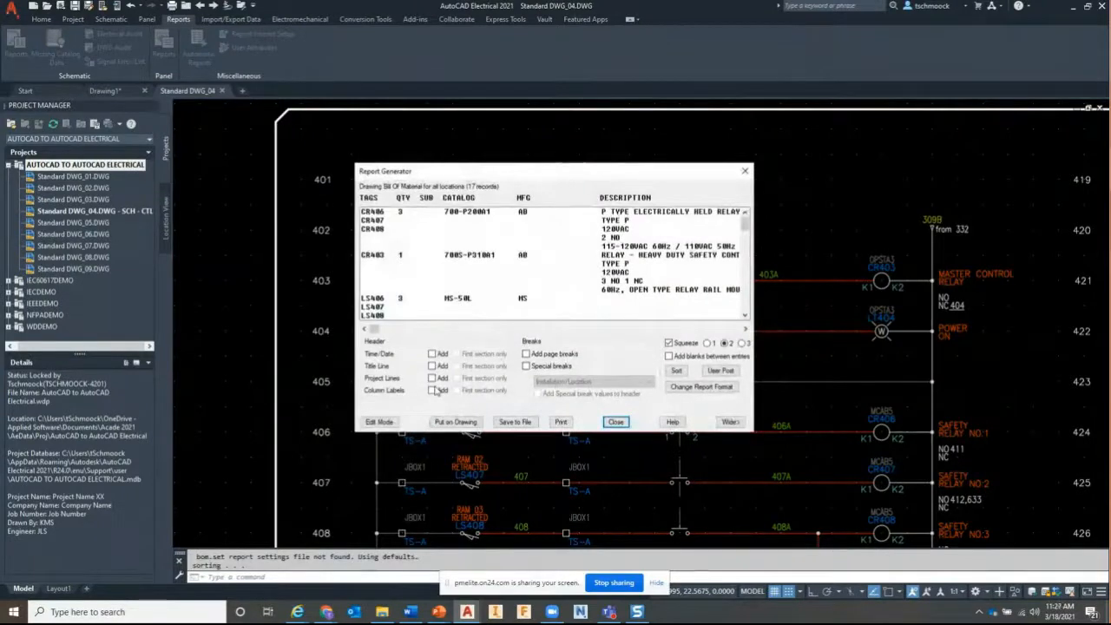
{"action": "left_click", "coordinate": [432, 379]}
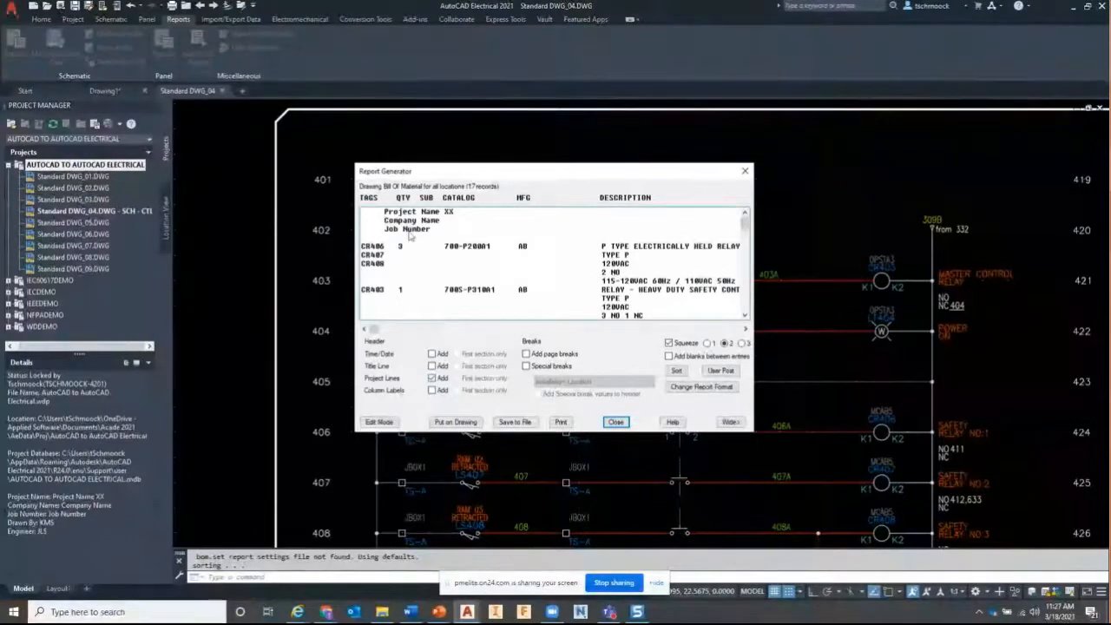
{"action": "left_click", "coordinate": [615, 421]}
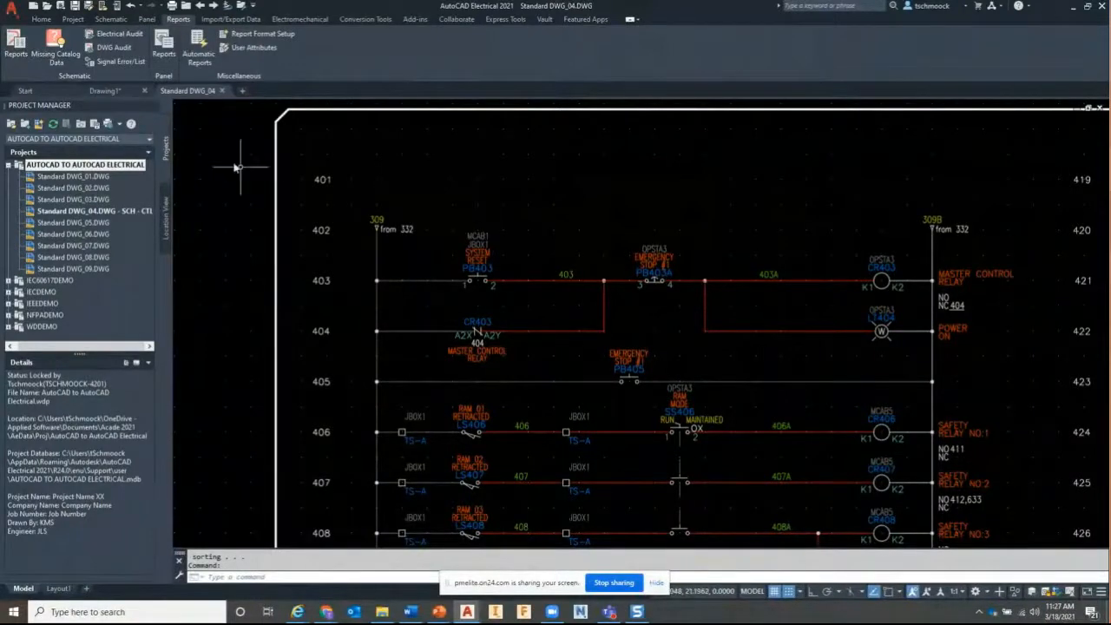
Run the From/To wiring report on the active drawing
{"action": "left_click", "coordinate": [15, 47]}
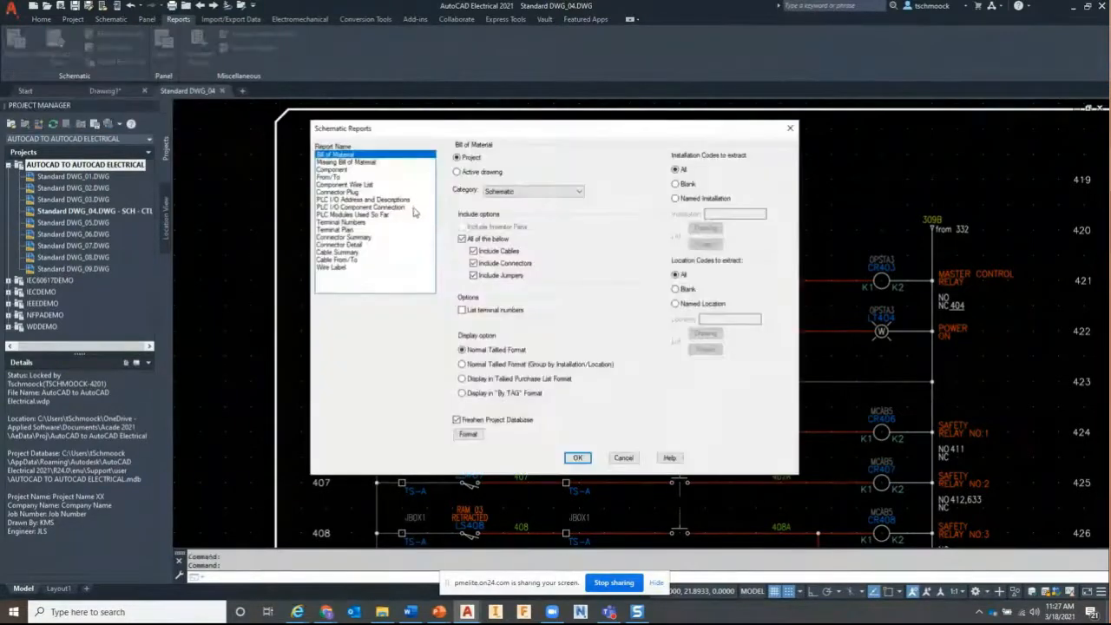
{"action": "left_click", "coordinate": [341, 177]}
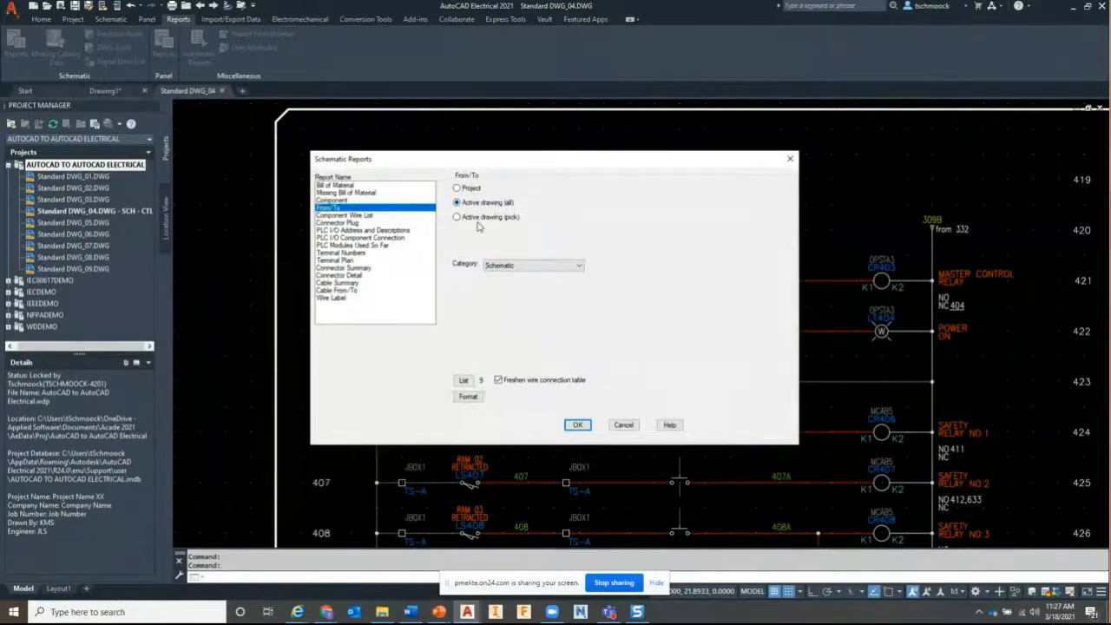
{"action": "left_click", "coordinate": [577, 425]}
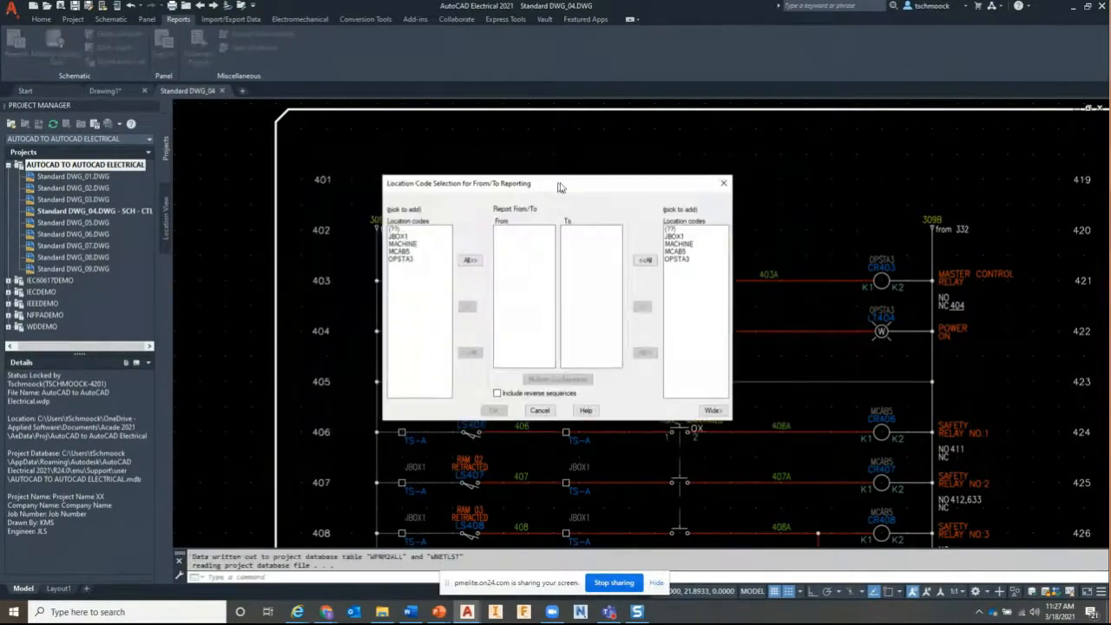
{"action": "left_click_drag", "start_coordinate": [559, 187], "coordinate": [738, 176]}
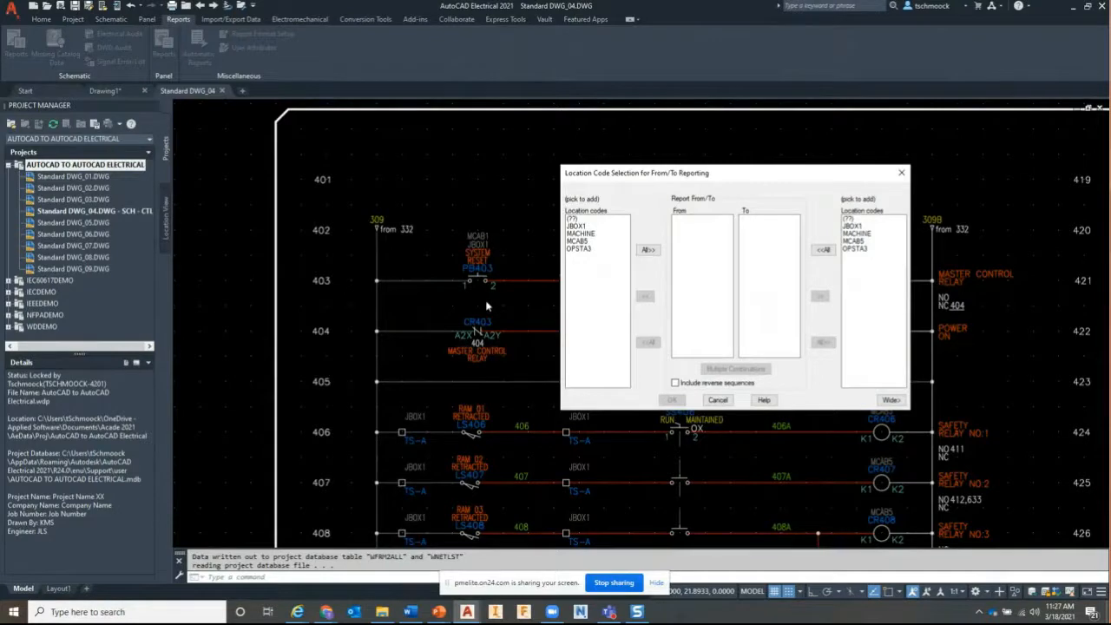
{"action": "left_click_drag", "start_coordinate": [694, 179], "coordinate": [350, 166]}
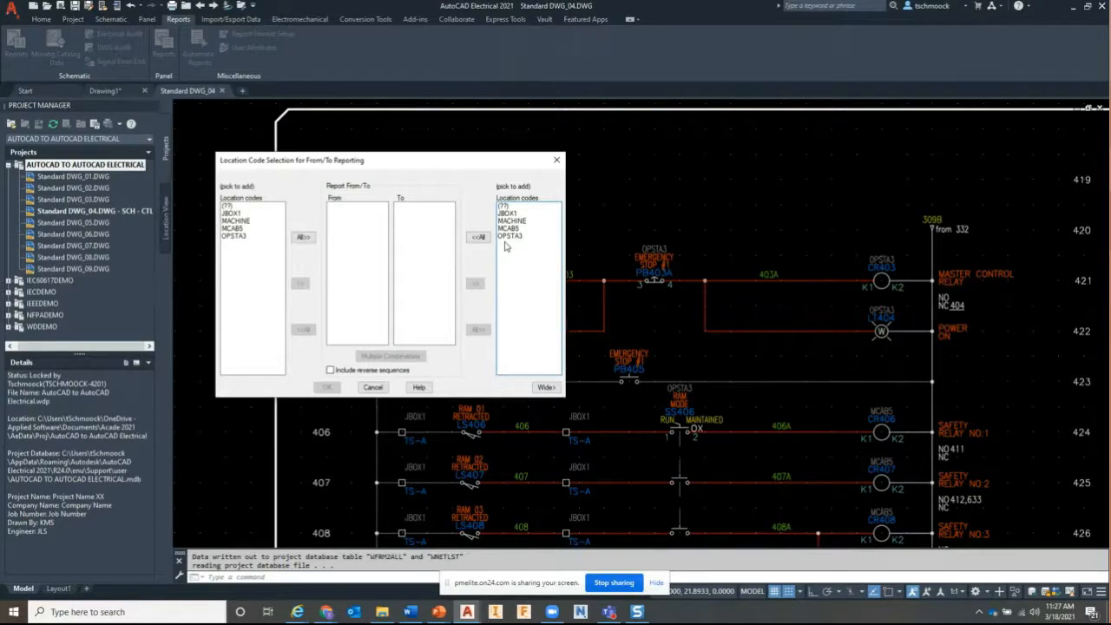
Include all location codes in the From and To lists, then close the 77-record report
{"action": "left_click", "coordinate": [478, 237]}
{"action": "left_click", "coordinate": [303, 237]}
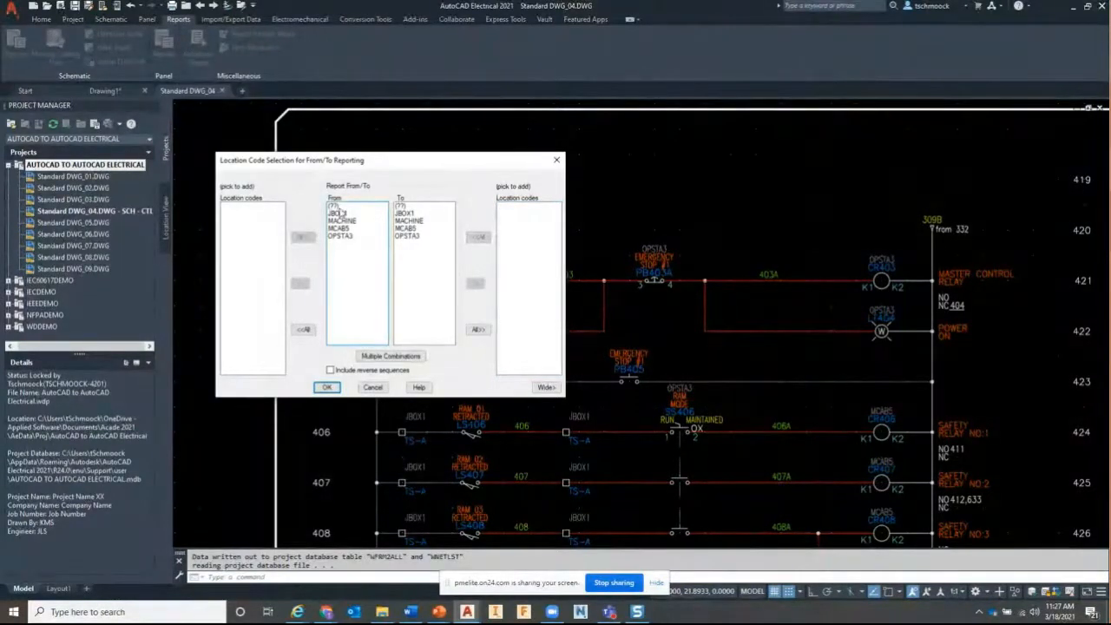
{"action": "key", "text": "Return"}
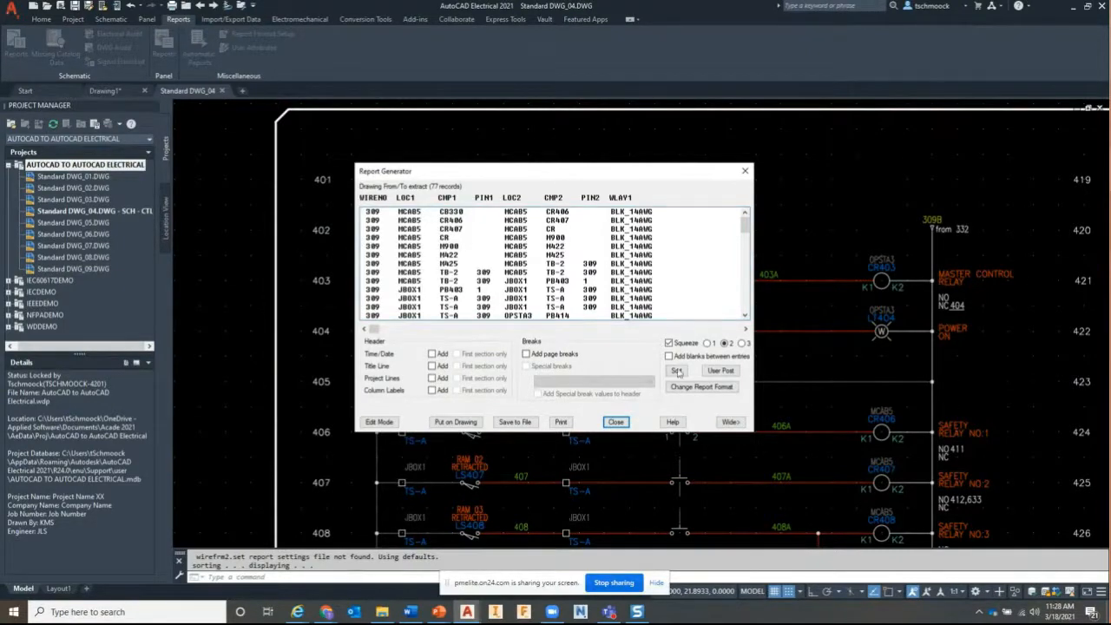
{"action": "left_click", "coordinate": [625, 422]}
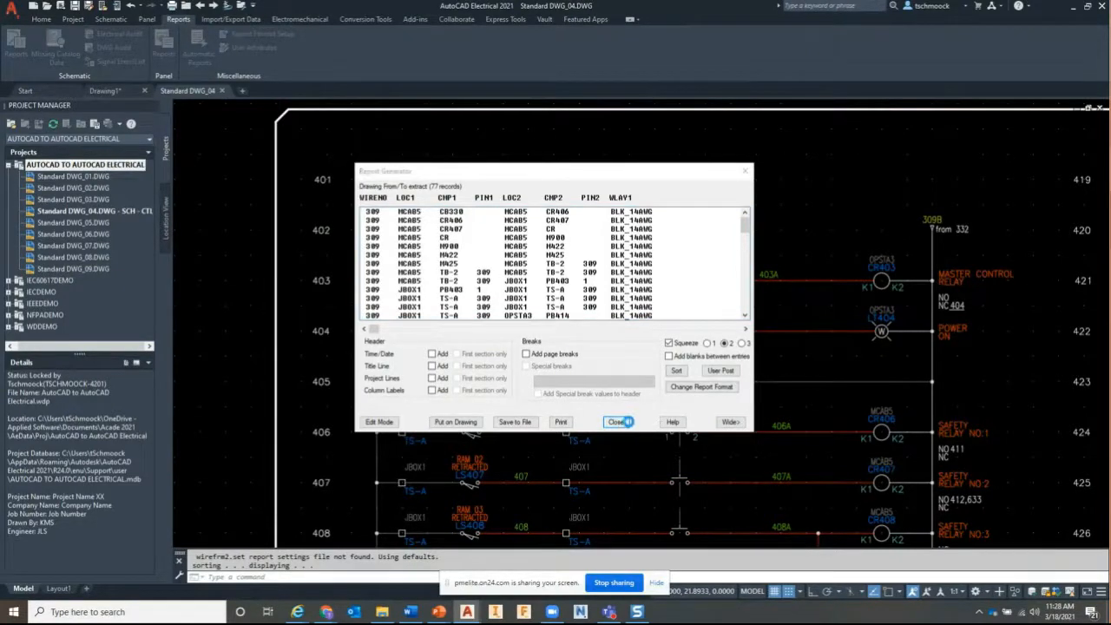
{"action": "left_click", "coordinate": [539, 410]}
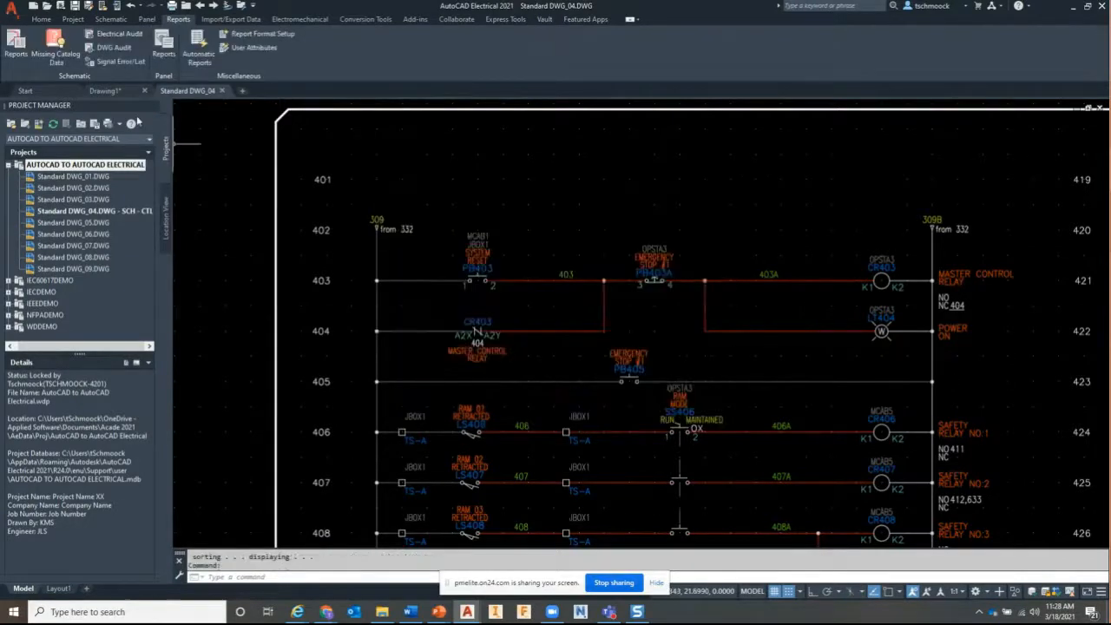
{"action": "left_click", "coordinate": [31, 53]}
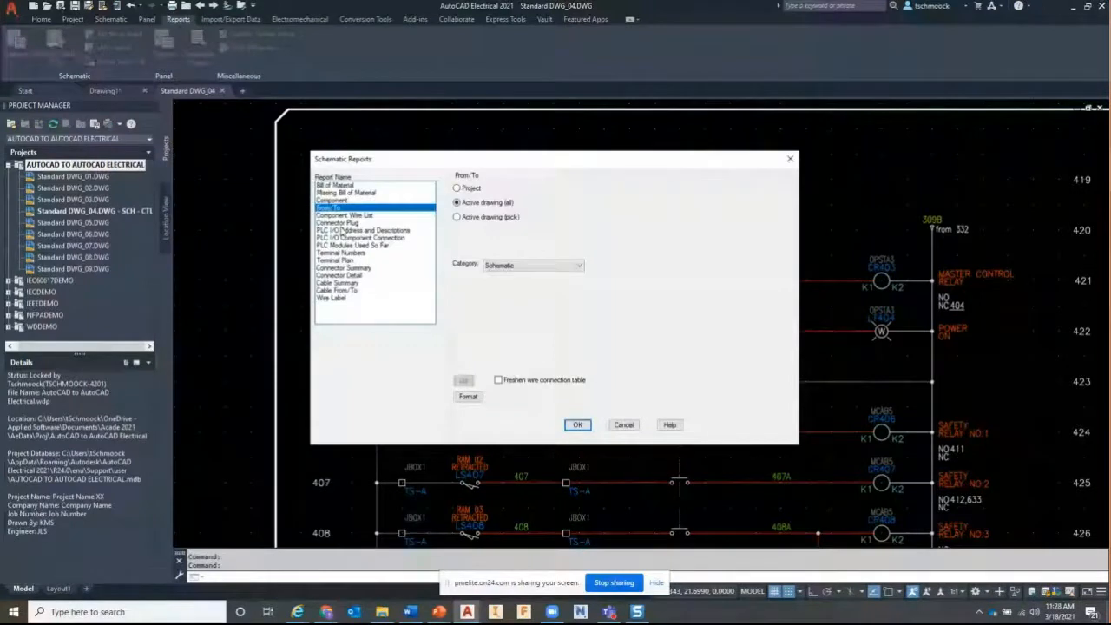
{"action": "left_click", "coordinate": [420, 298]}
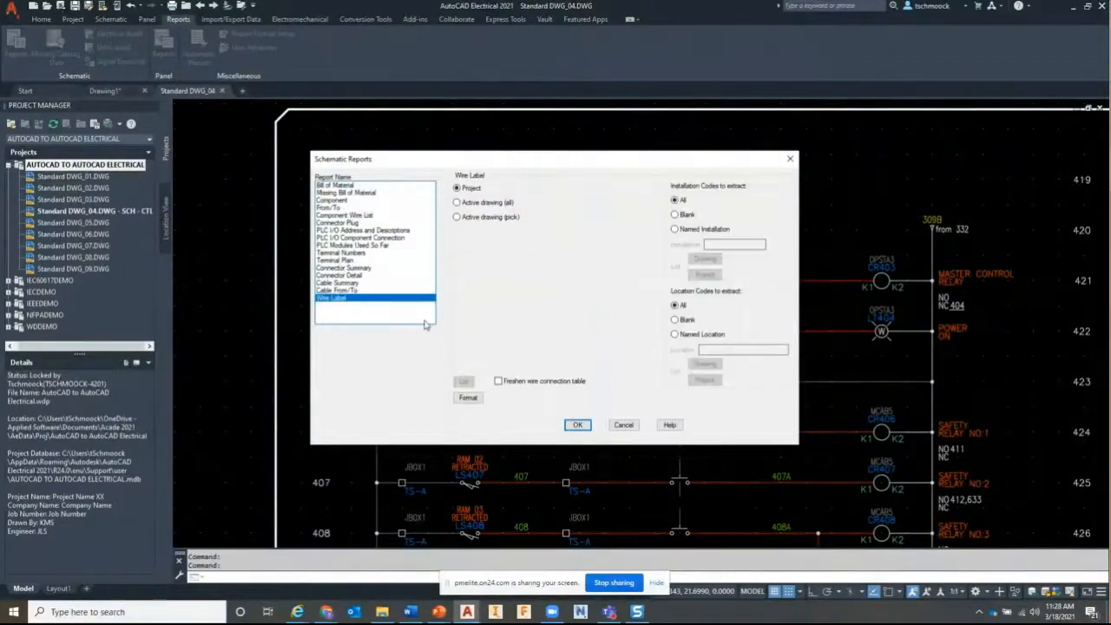
{"action": "left_click", "coordinate": [579, 426]}
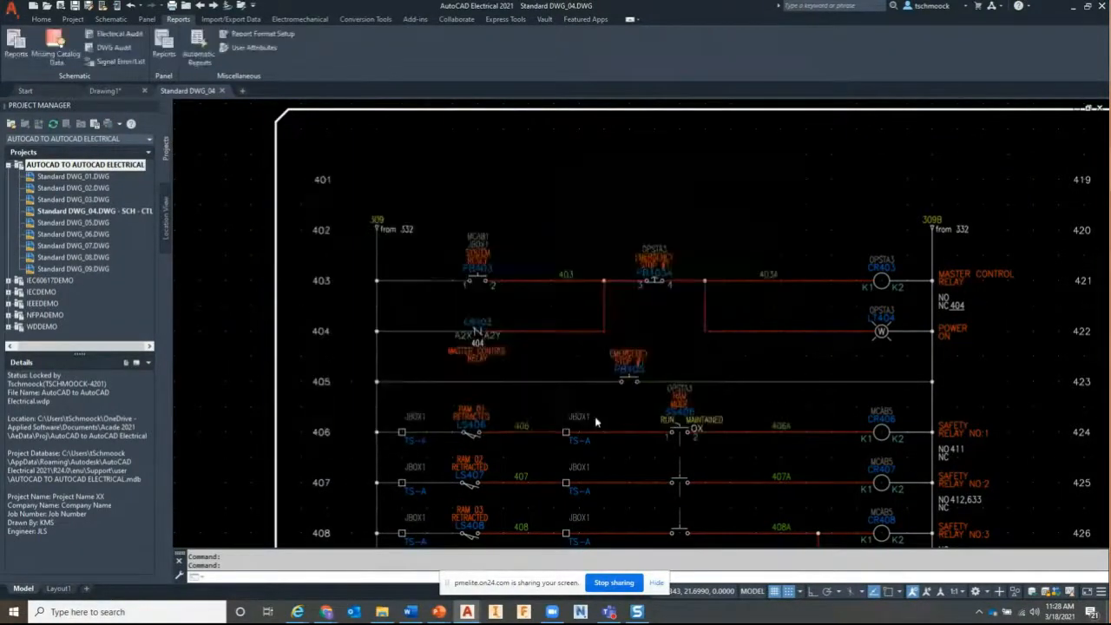
{"action": "left_click", "coordinate": [491, 237]}
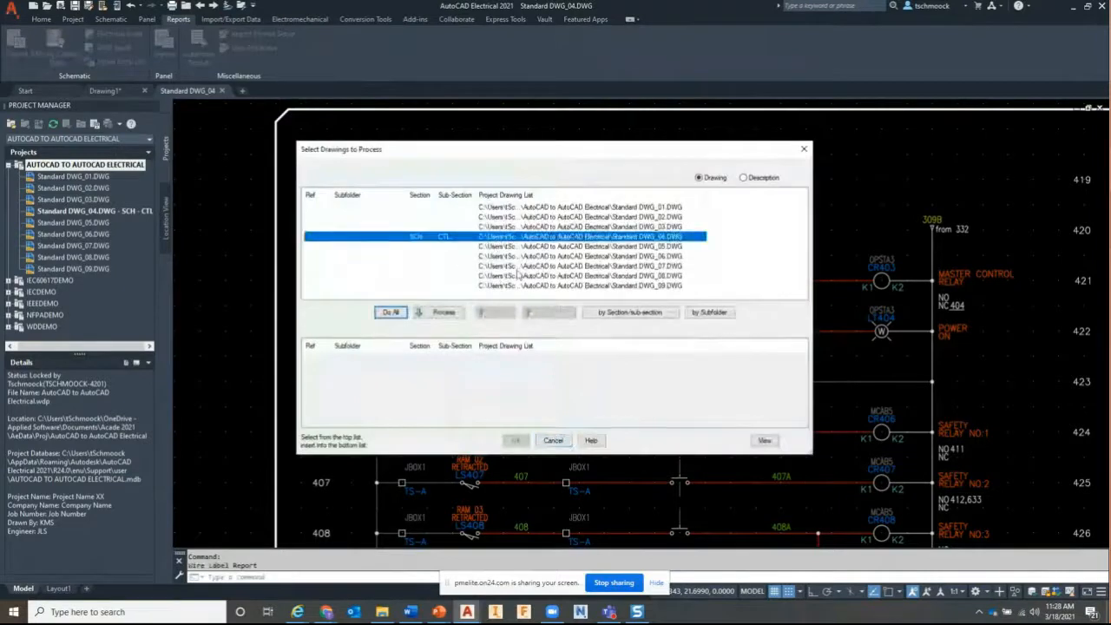
{"action": "left_click", "coordinate": [444, 313]}
{"action": "left_click", "coordinate": [516, 440]}
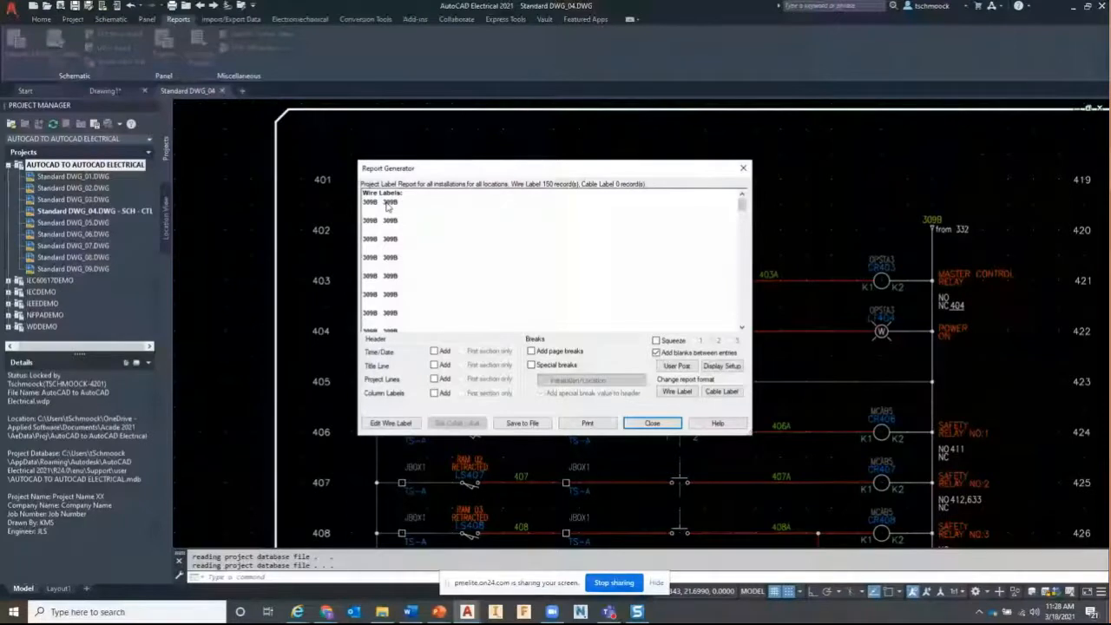
{"action": "left_click", "coordinate": [522, 422]}
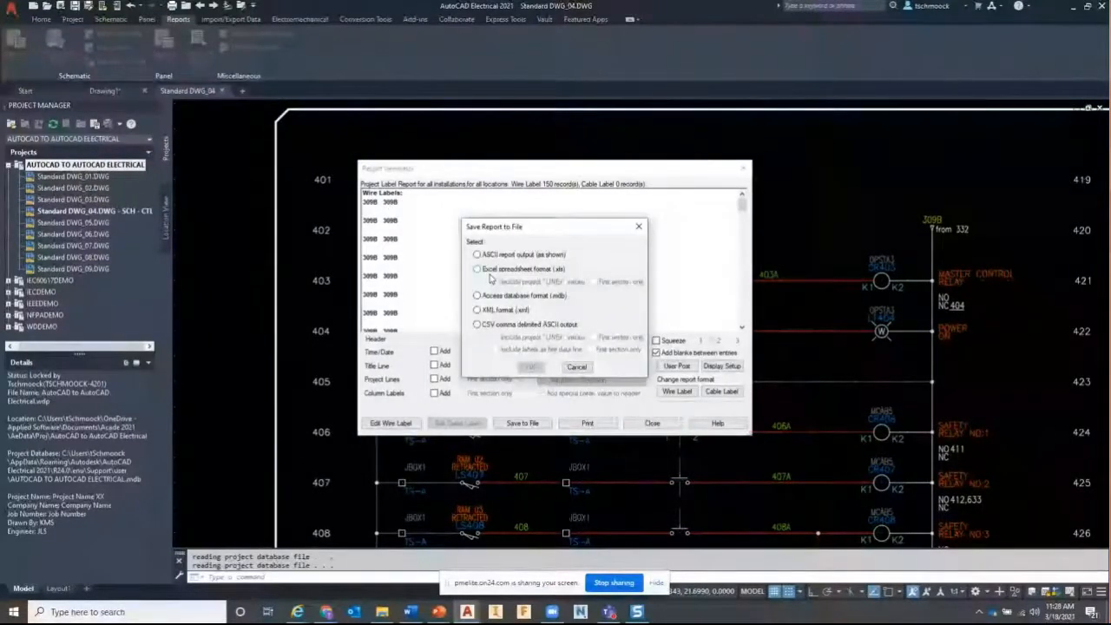
{"action": "left_click", "coordinate": [576, 366]}
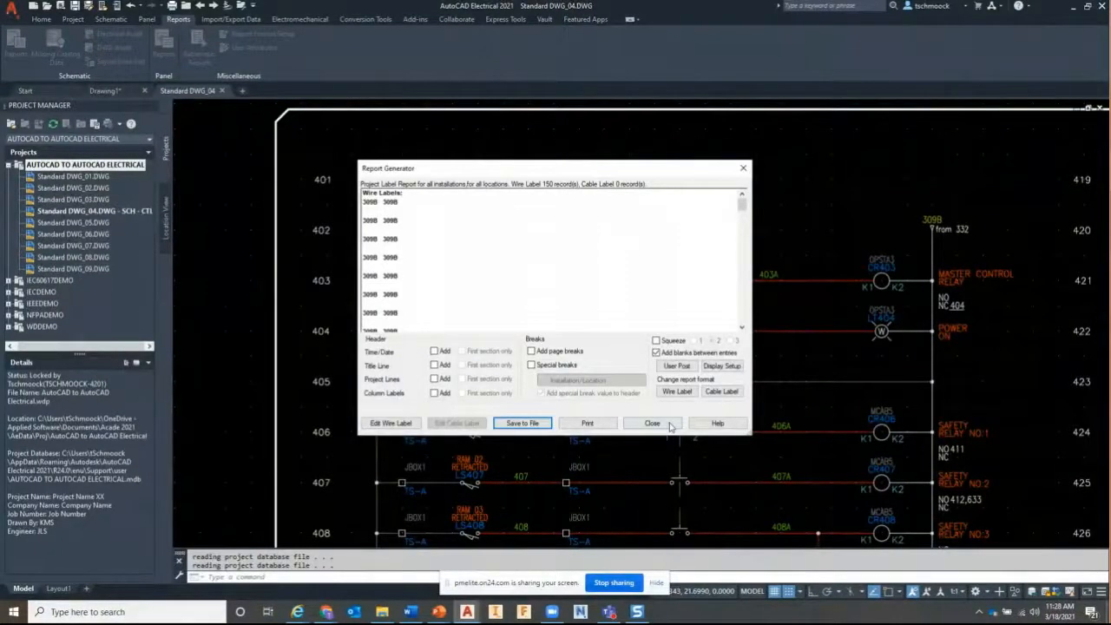
{"action": "left_click", "coordinate": [652, 423]}
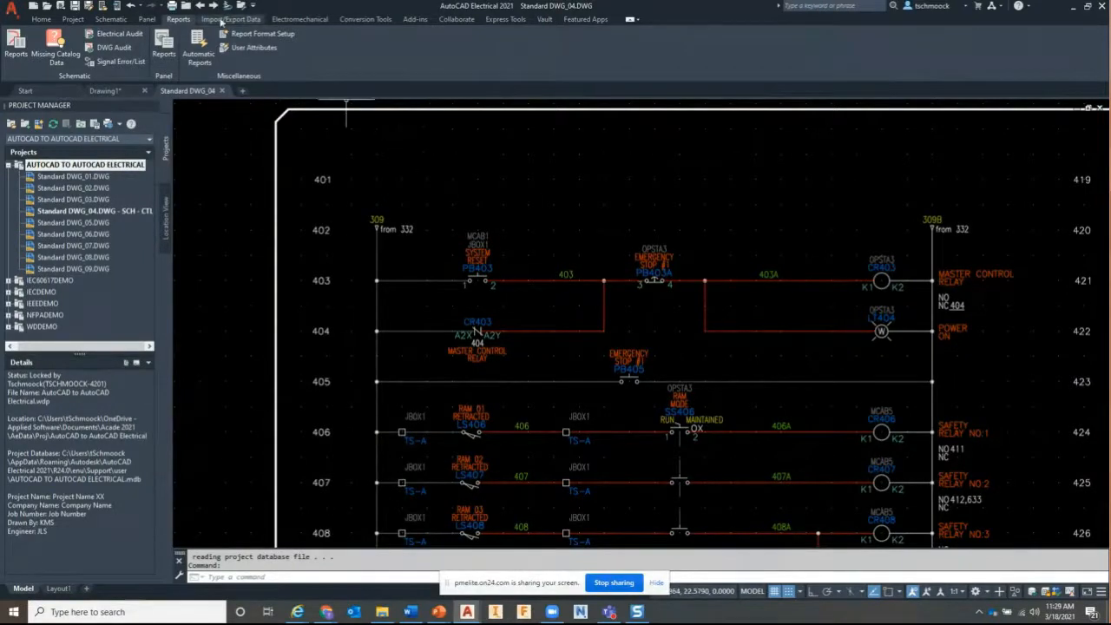
Start the To Spreadsheet export and confirm the component data category
{"action": "left_click", "coordinate": [221, 20]}
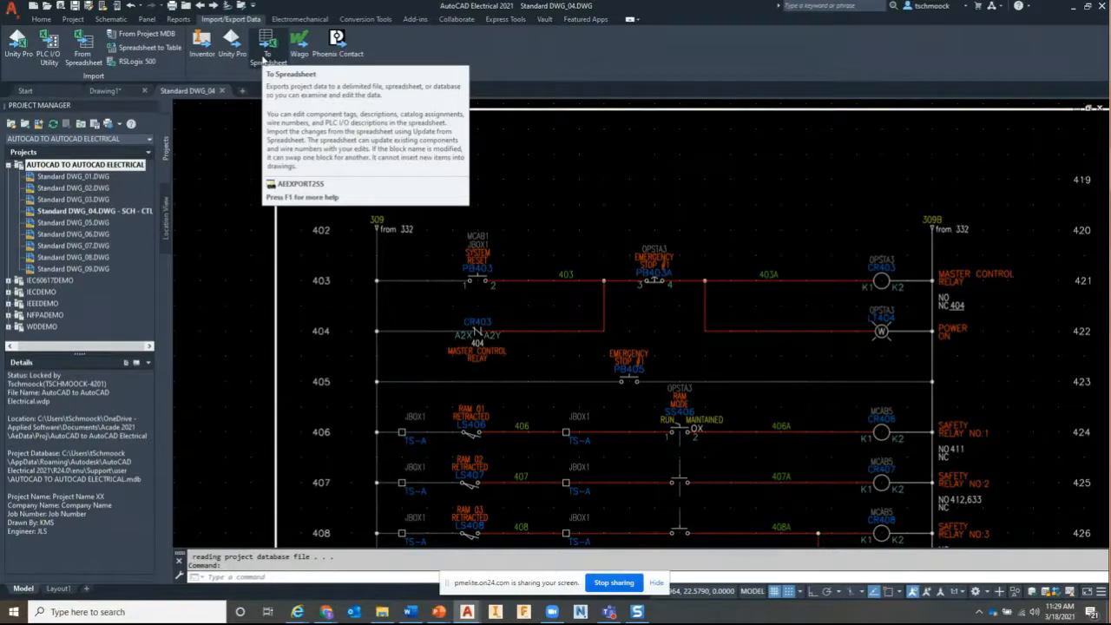
{"action": "left_click", "coordinate": [268, 59]}
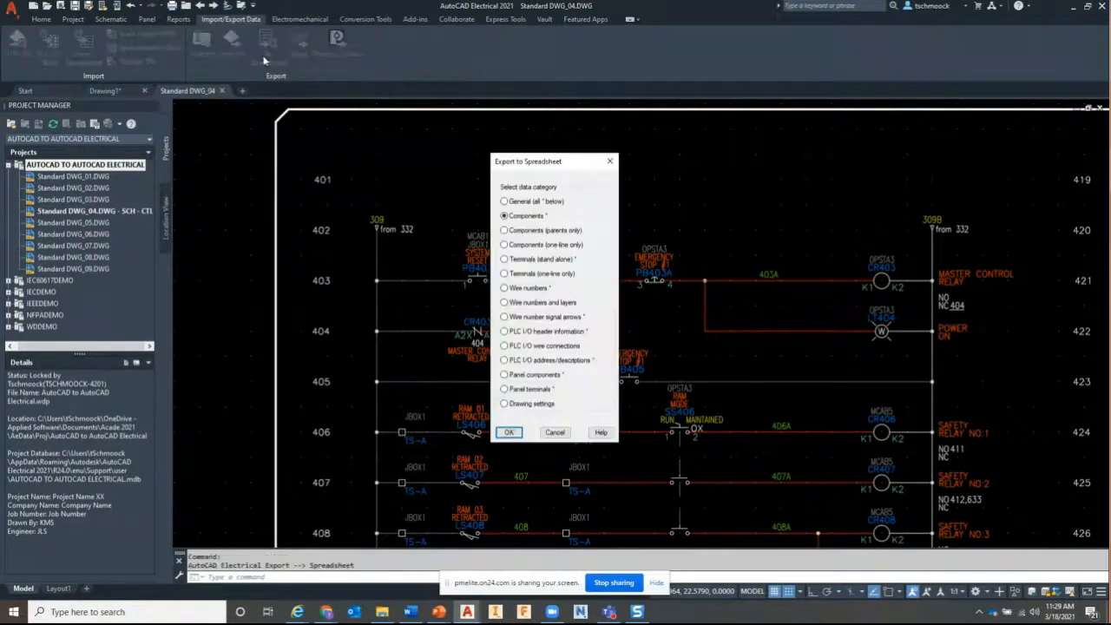
{"action": "left_click_drag", "start_coordinate": [539, 167], "coordinate": [481, 89]}
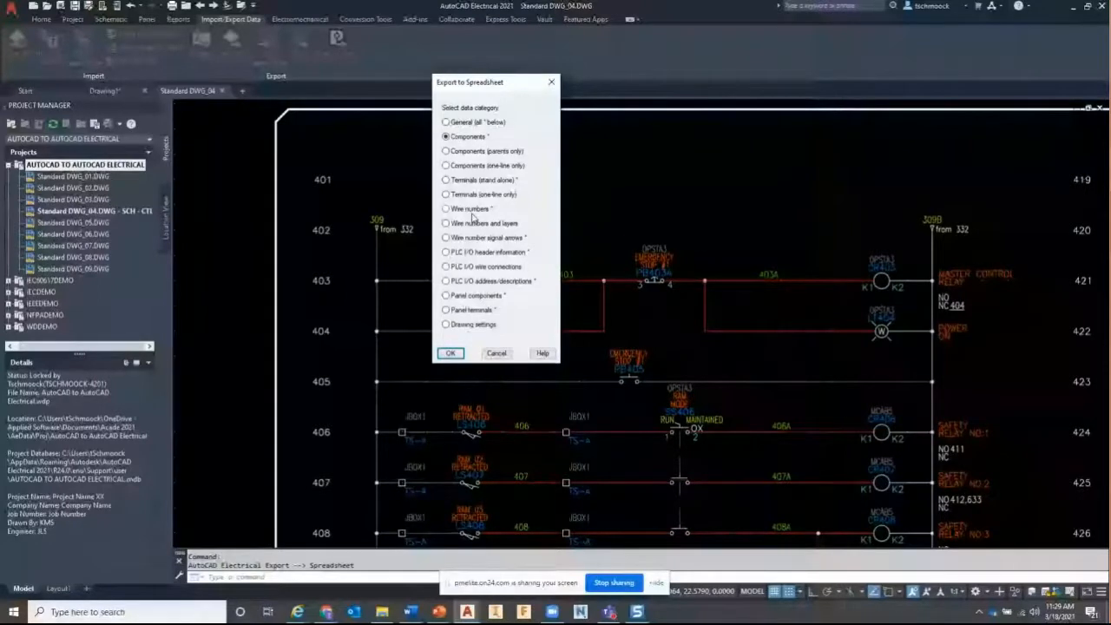
{"action": "key", "text": "Return"}
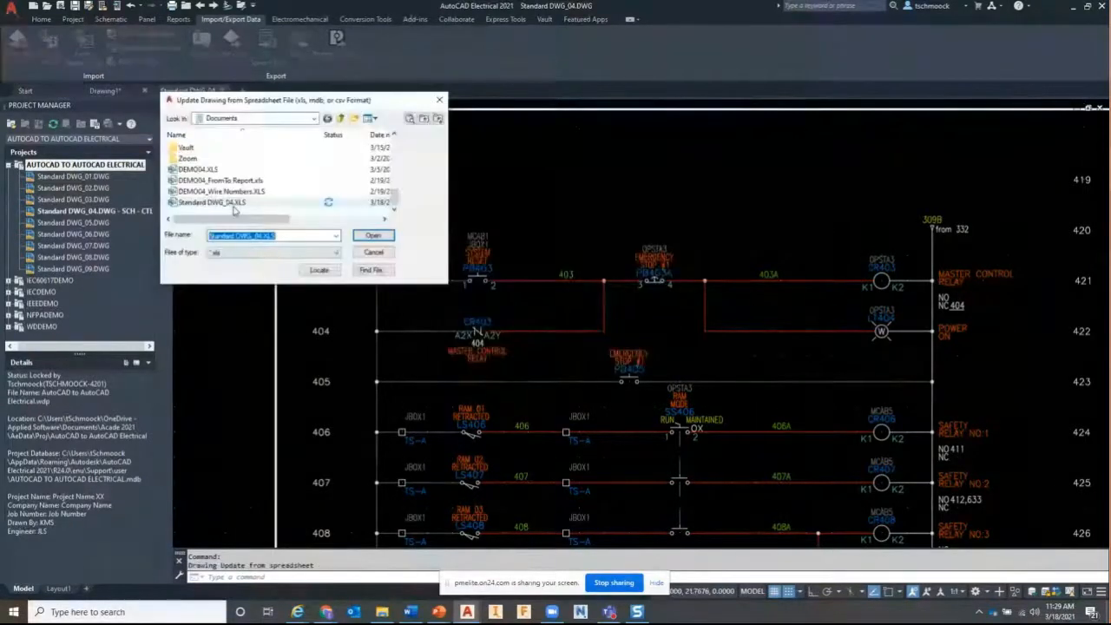
Pick Standard DWG_04.XLS for a drawing update, then cancel the update
{"action": "left_click", "coordinate": [231, 203]}
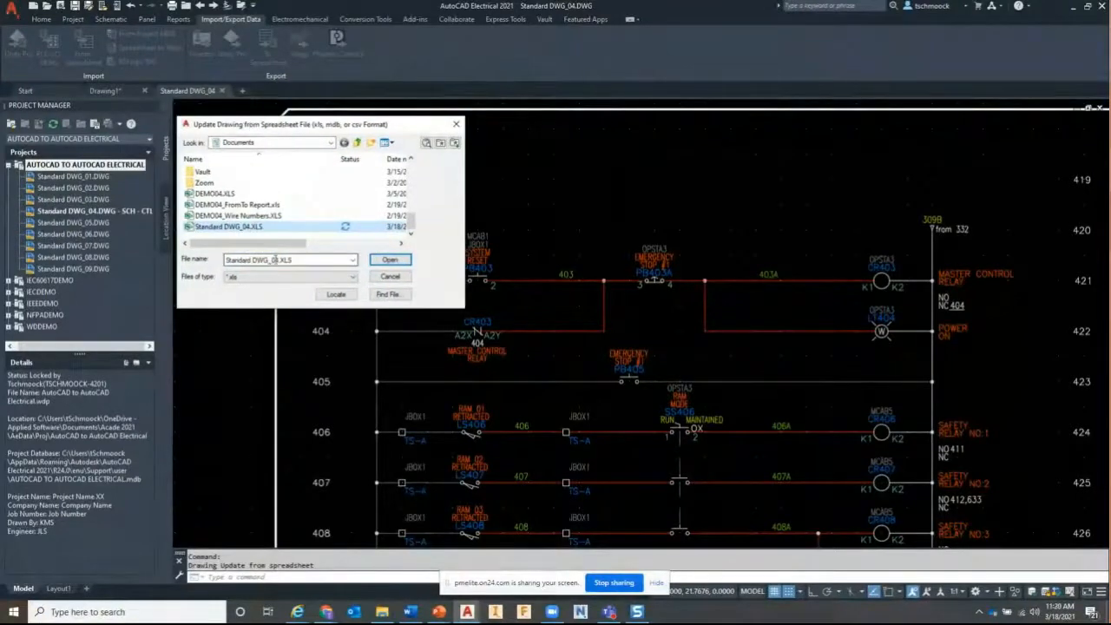
{"action": "left_click", "coordinate": [275, 260]}
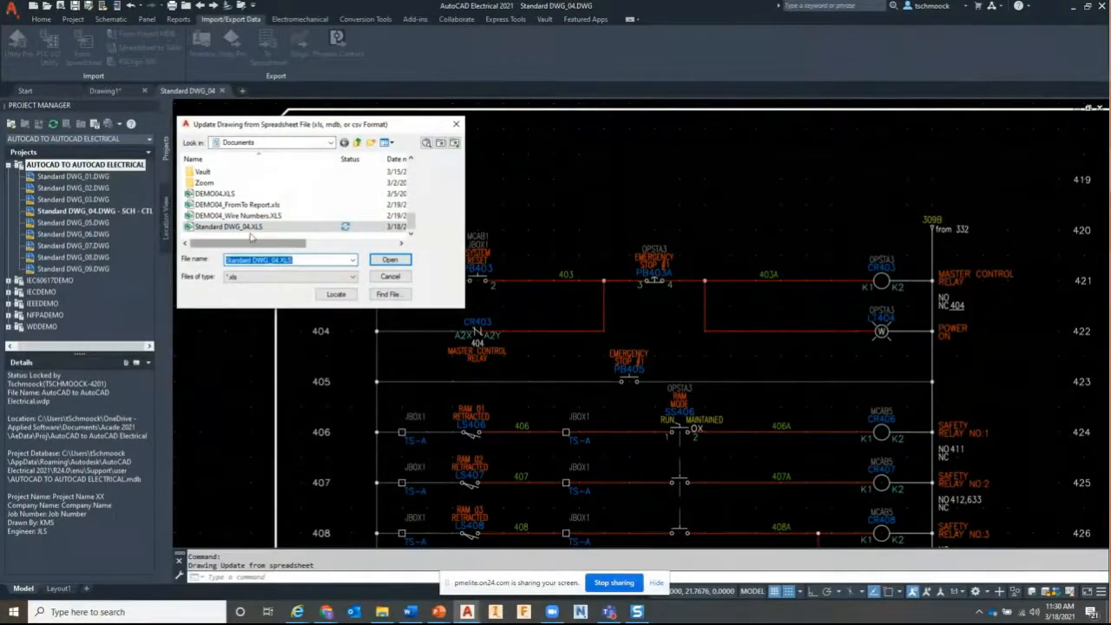
{"action": "left_click", "coordinate": [388, 263]}
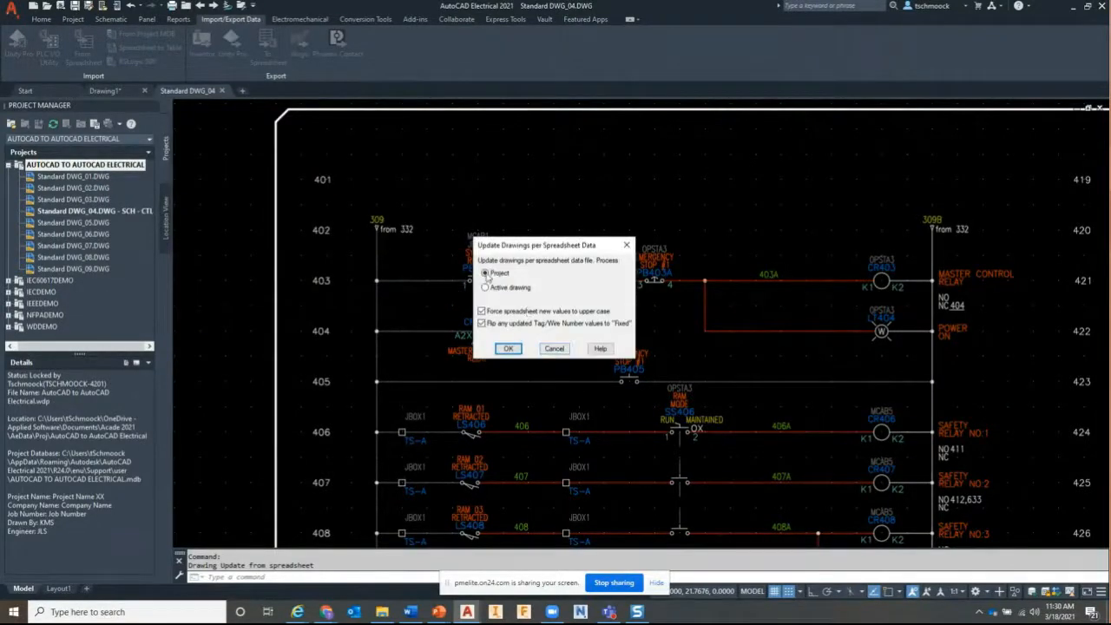
{"action": "left_click", "coordinate": [552, 348]}
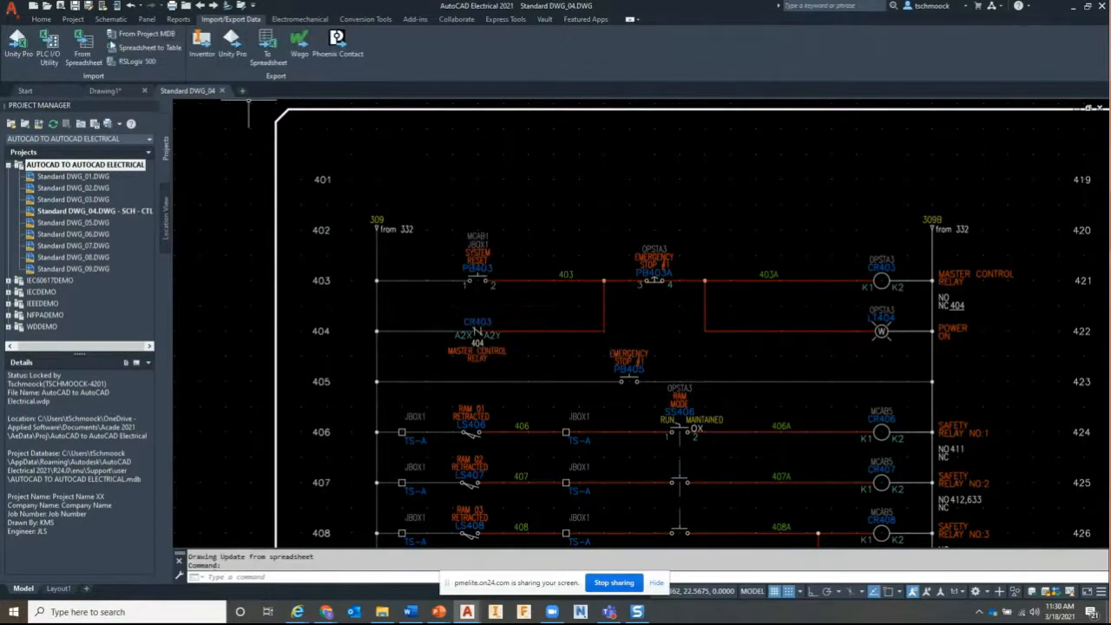
Reopen the From Spreadsheet browser and open Standard DWG_04.XLS in Excel
{"action": "left_click", "coordinate": [97, 48]}
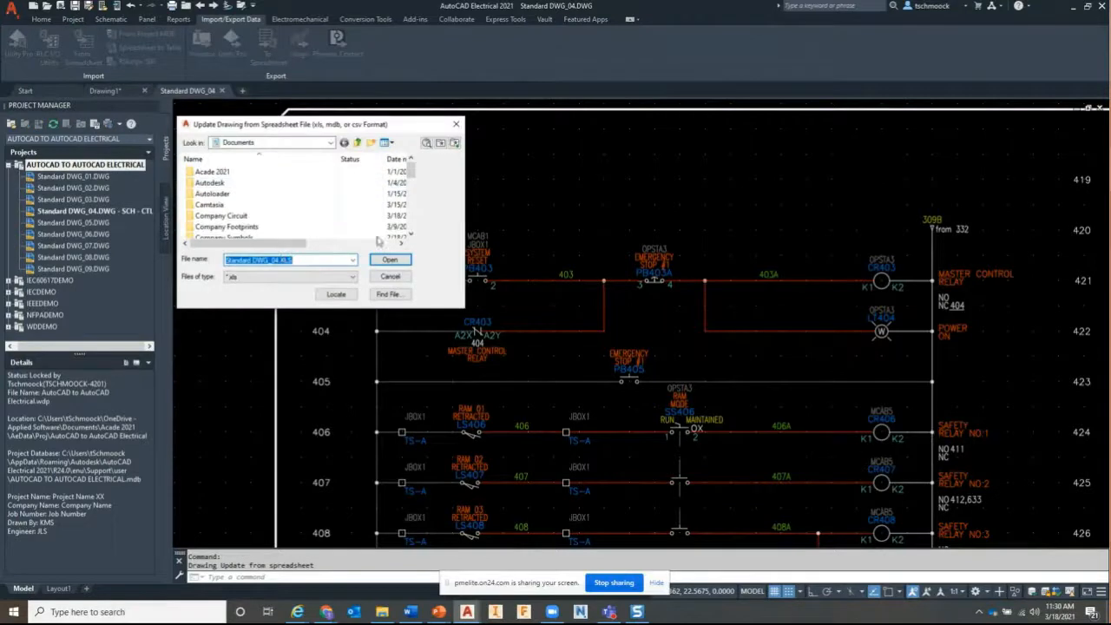
{"action": "left_click_drag", "start_coordinate": [411, 172], "coordinate": [398, 234]}
{"action": "left_click", "coordinate": [248, 227]}
{"action": "right_click", "coordinate": [245, 228]}
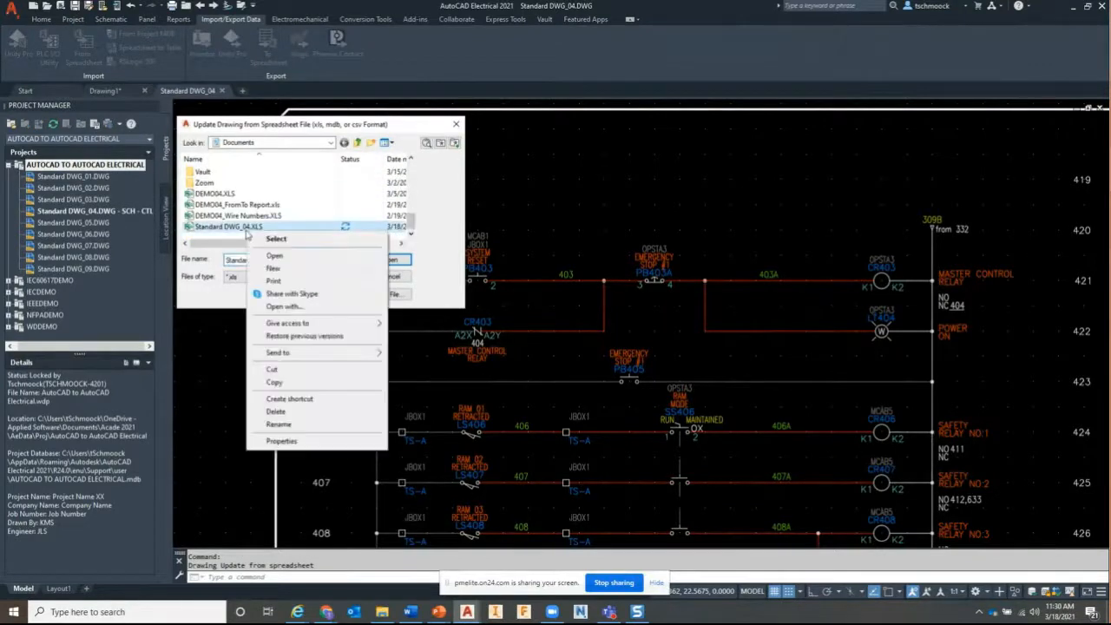
{"action": "left_click", "coordinate": [276, 252]}
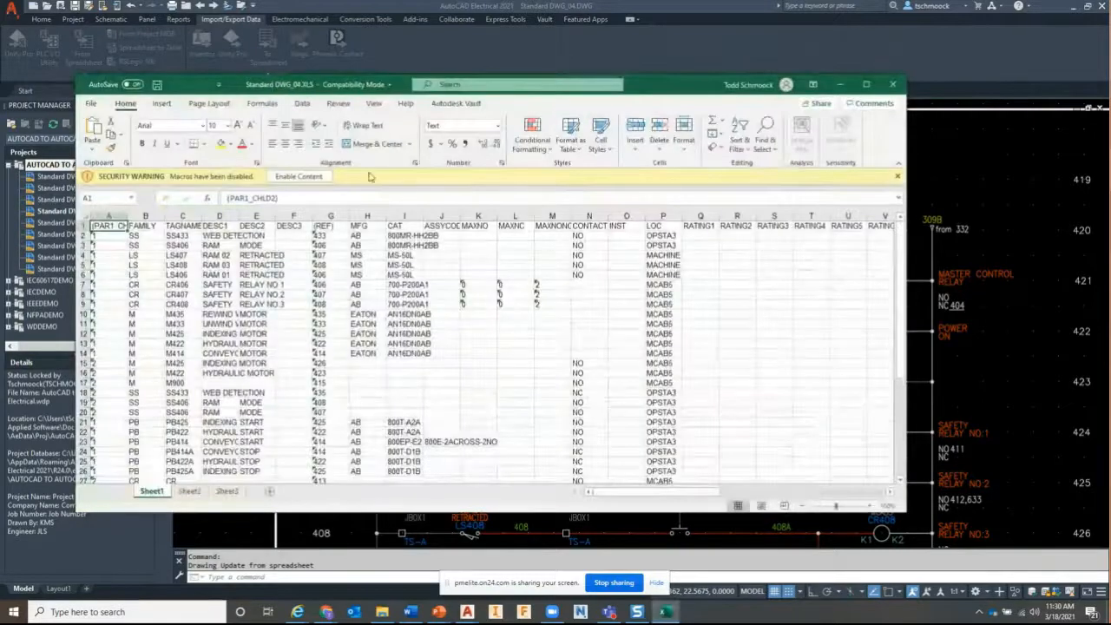
Enable content and copy MCAB5 from cell P29 into cells P37 to P42
{"action": "left_click", "coordinate": [317, 177]}
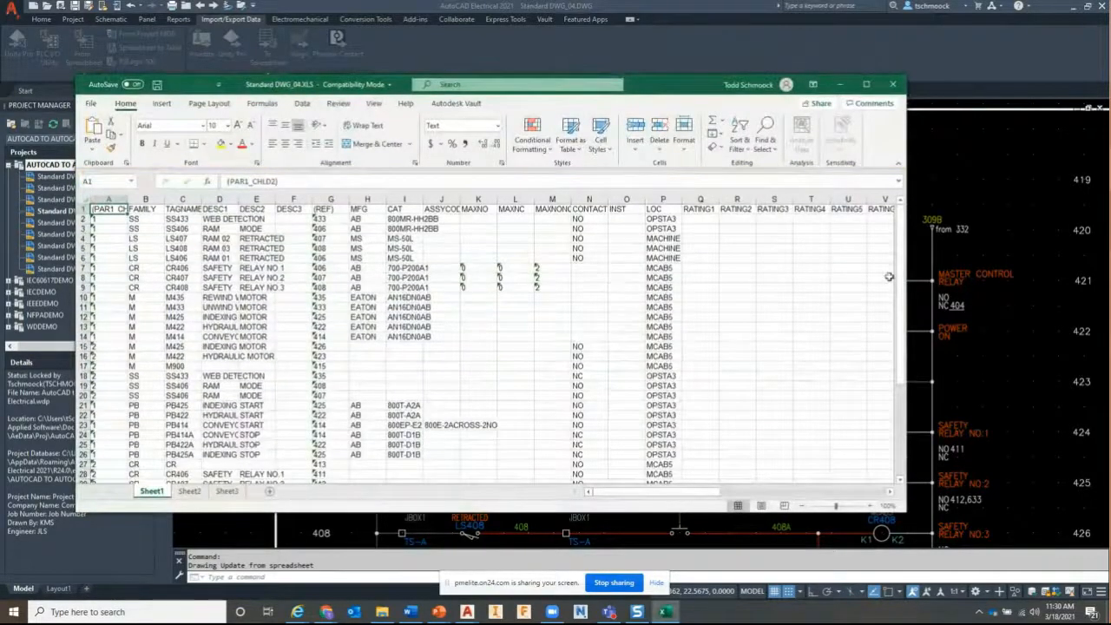
{"action": "left_click_drag", "start_coordinate": [901, 287], "coordinate": [901, 395]}
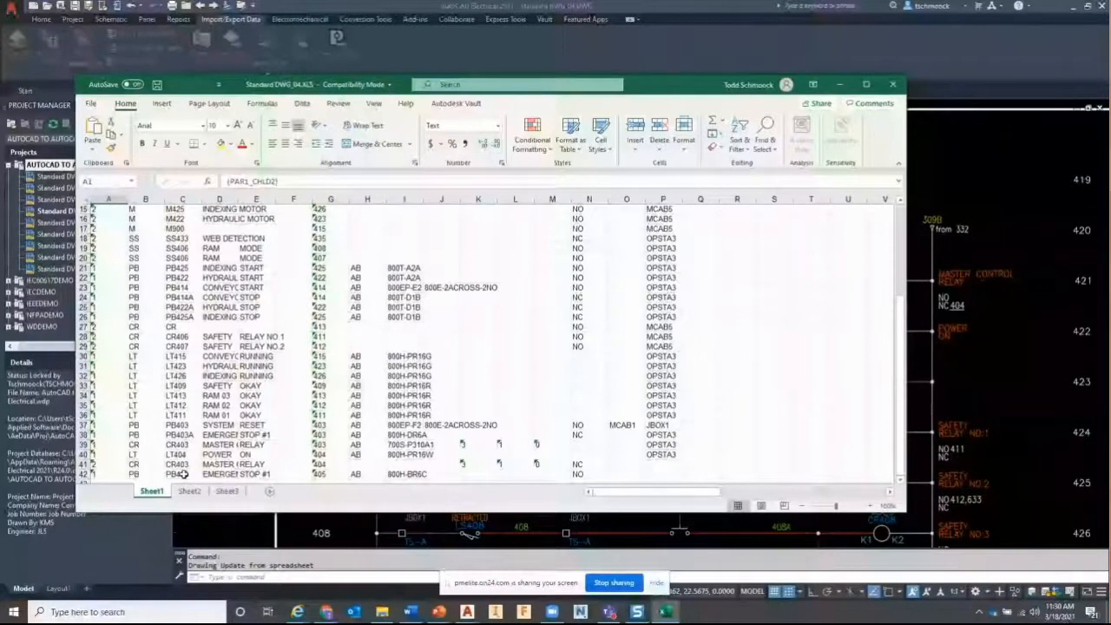
{"action": "left_click", "coordinate": [663, 346]}
{"action": "key", "text": "ctrl+c"}
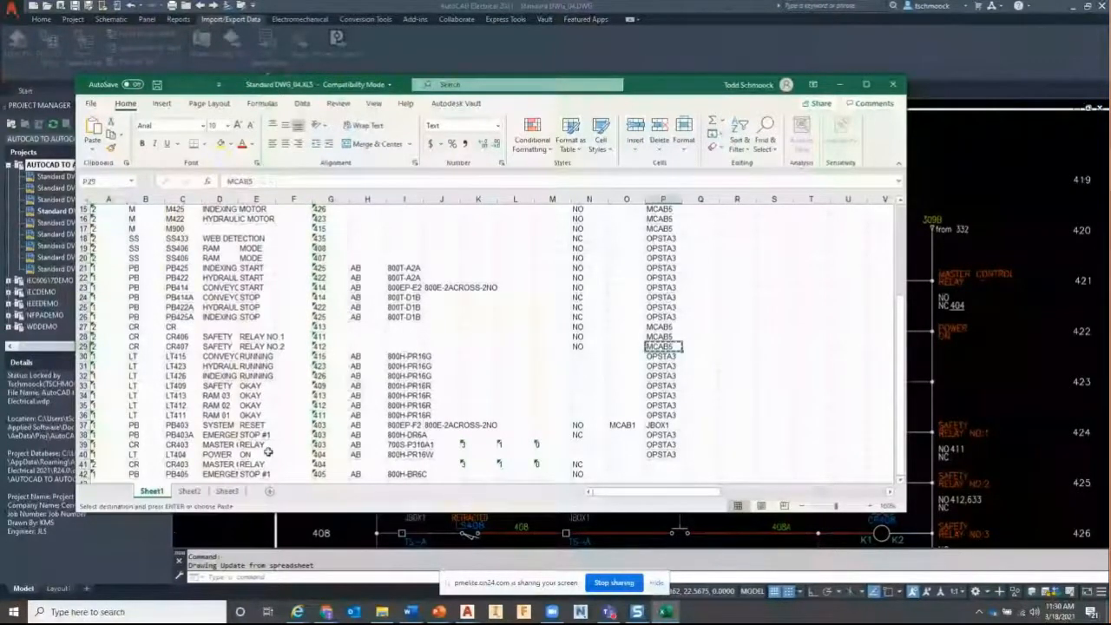
{"action": "left_click_drag", "start_coordinate": [661, 434], "coordinate": [663, 474]}
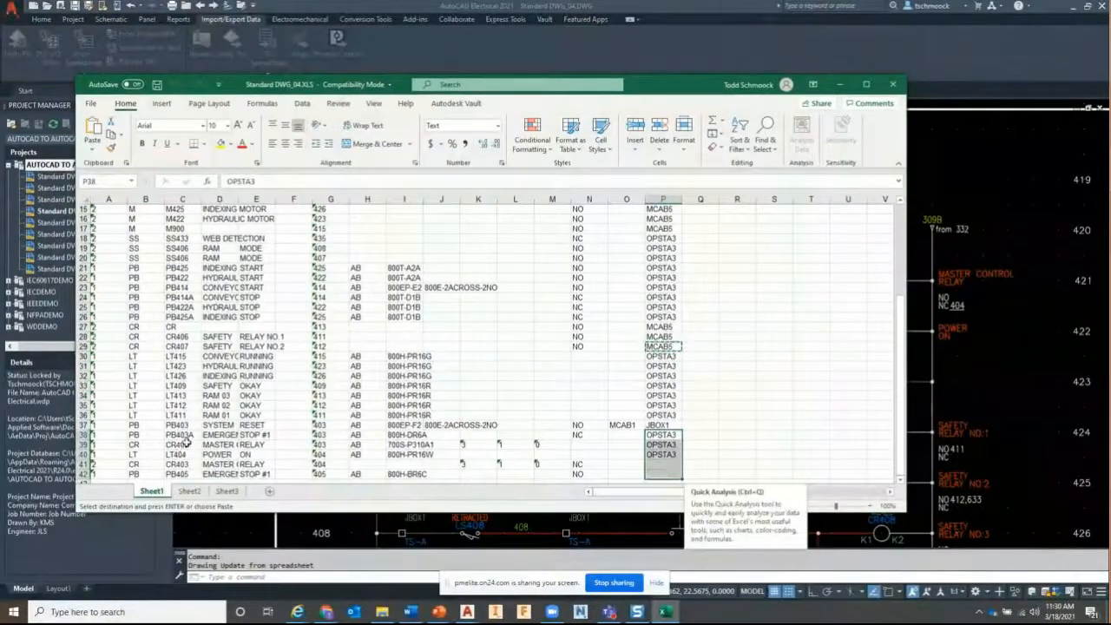
{"action": "left_click", "coordinate": [657, 425], "text": "ctrl"}
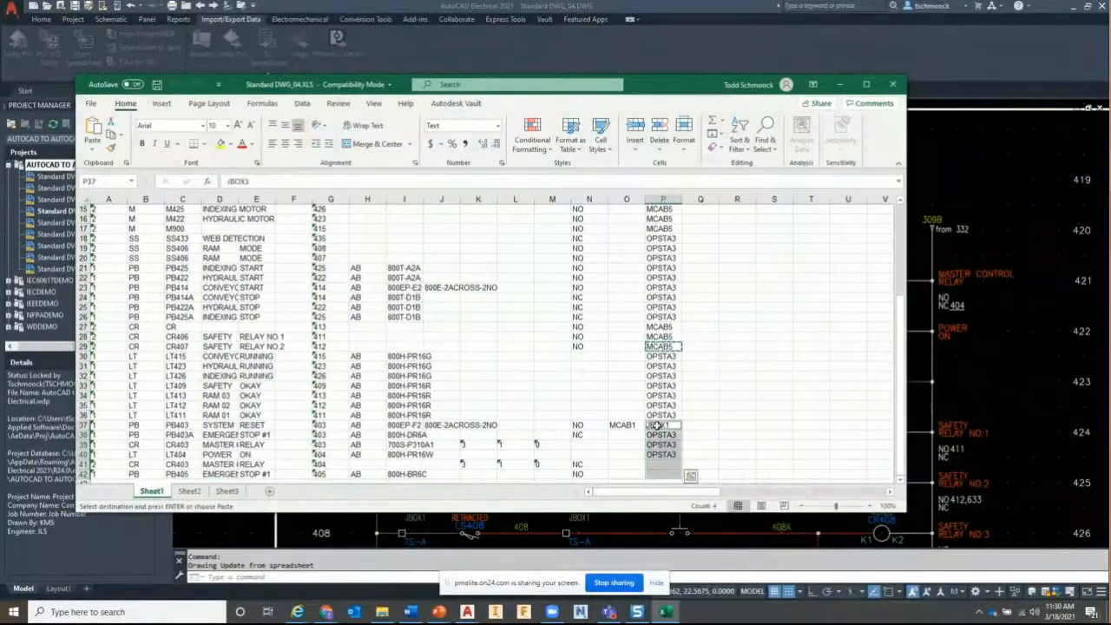
{"action": "key", "text": "ctrl+v"}
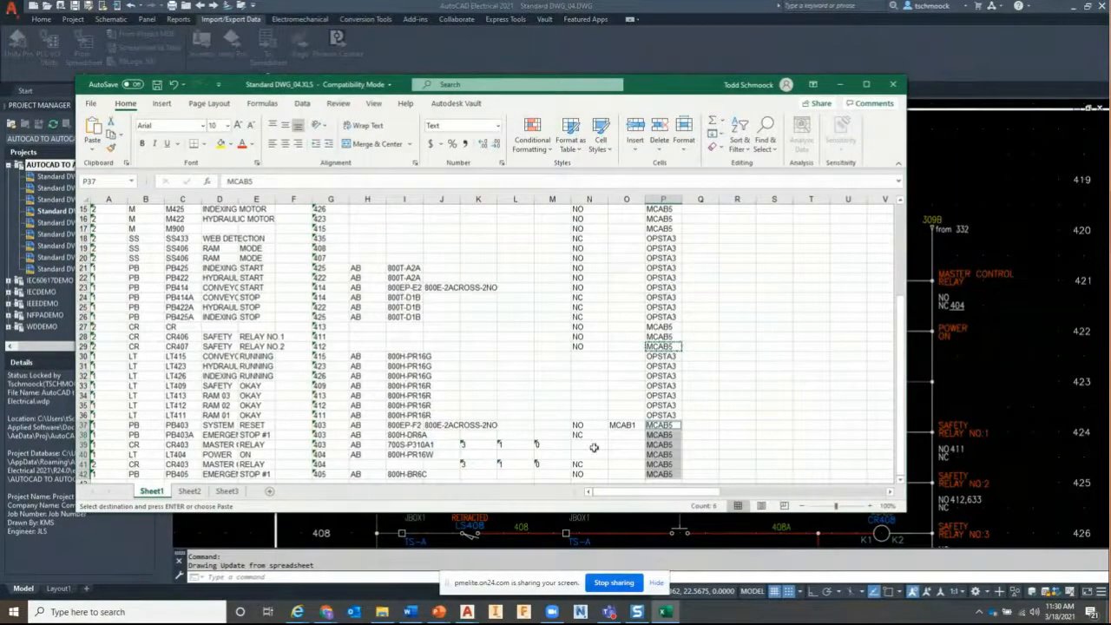
Widen columns D and E, then save and close the spreadsheet
{"action": "left_click_drag", "start_coordinate": [280, 199], "coordinate": [280, 199]}
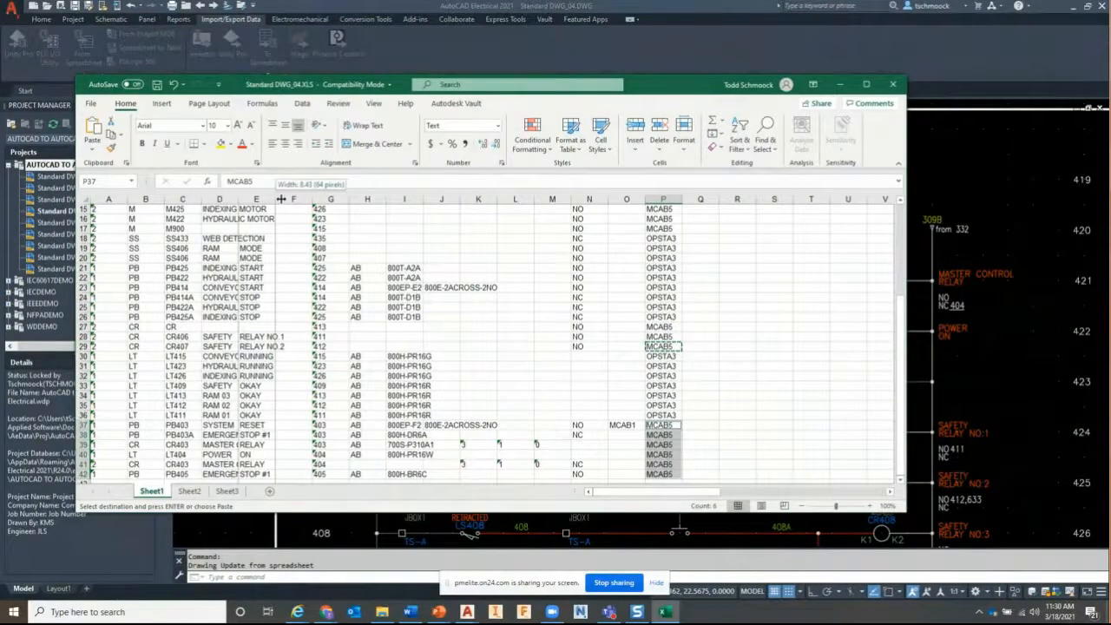
{"action": "left_click_drag", "start_coordinate": [280, 198], "coordinate": [331, 199]}
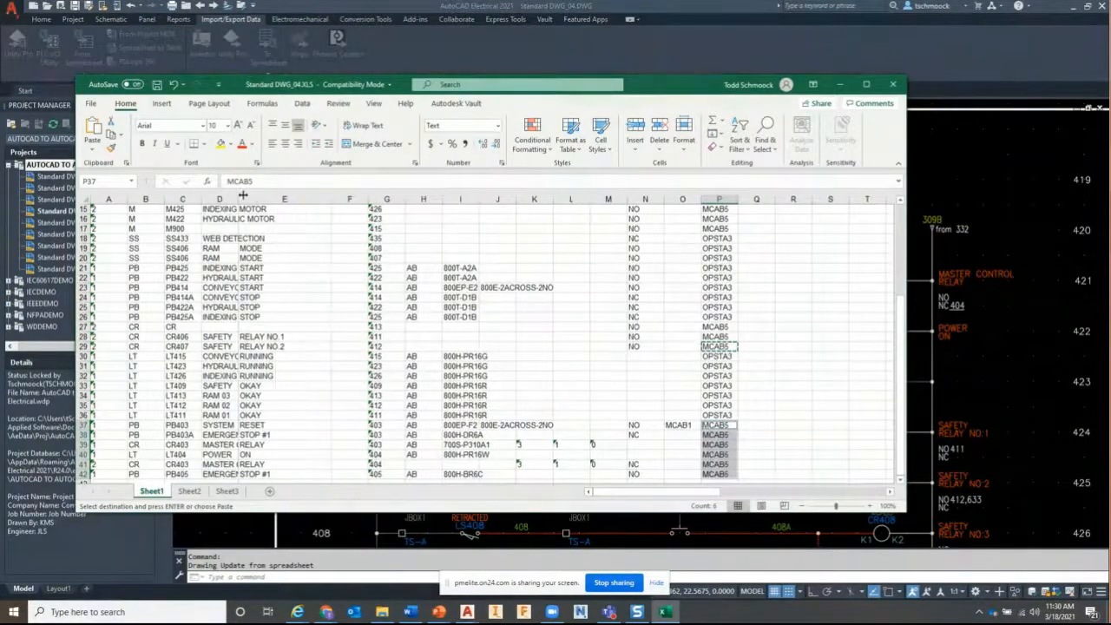
{"action": "left_click_drag", "start_coordinate": [243, 196], "coordinate": [275, 197]}
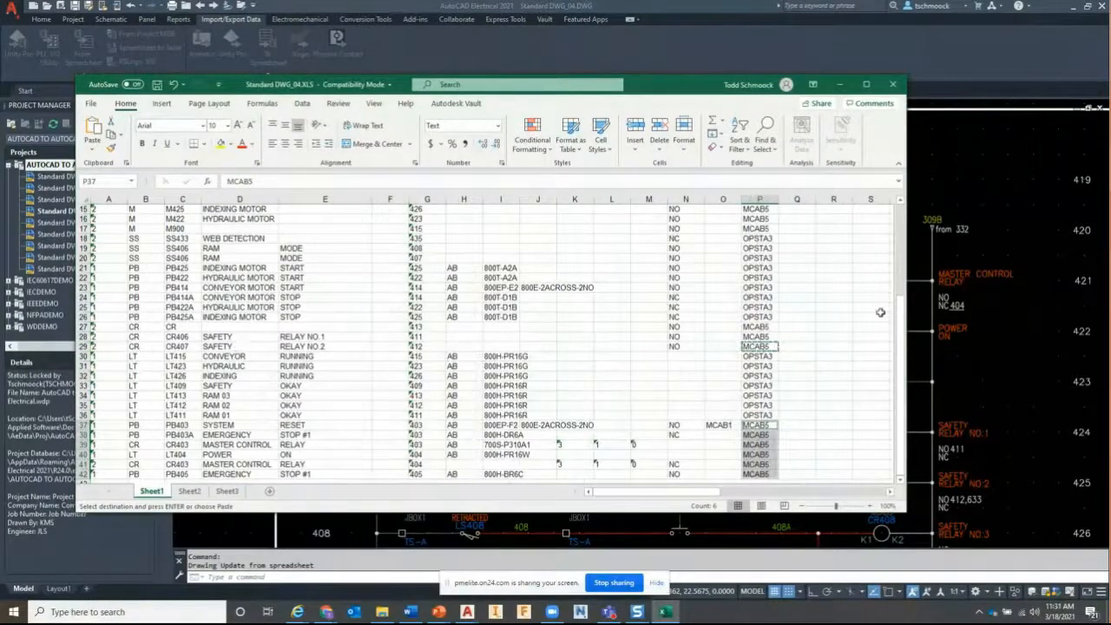
{"action": "left_click_drag", "start_coordinate": [901, 306], "coordinate": [214, 343]}
{"action": "left_click", "coordinate": [157, 84]}
{"action": "left_click", "coordinate": [894, 84]}
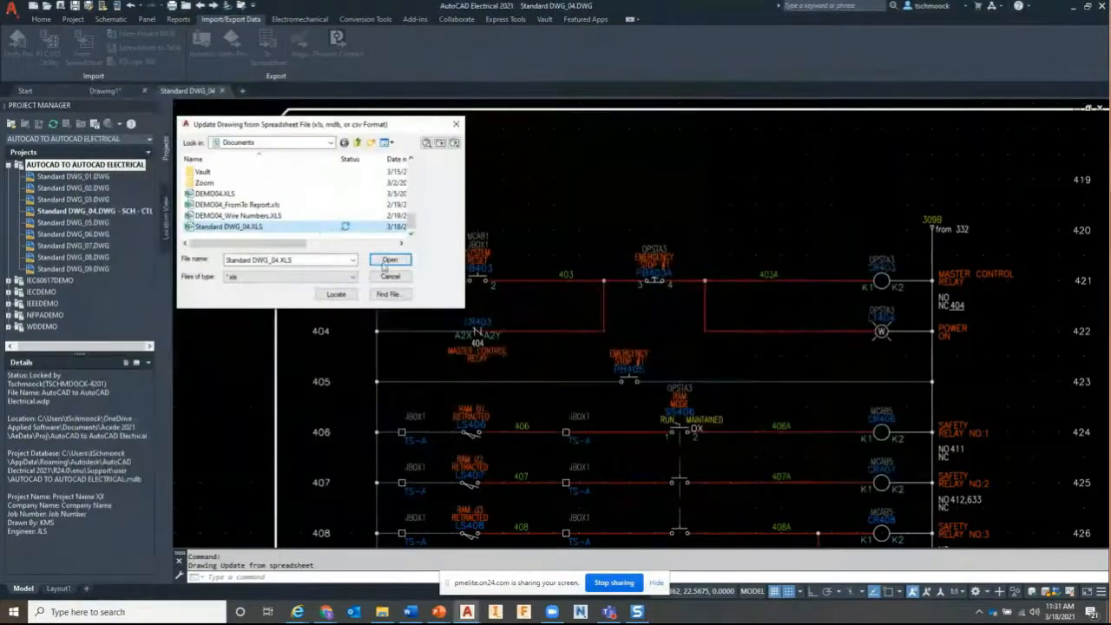
Update the drawing from Standard DWG_04.XLS without forcing upper case or fixed values
{"action": "left_click", "coordinate": [389, 260]}
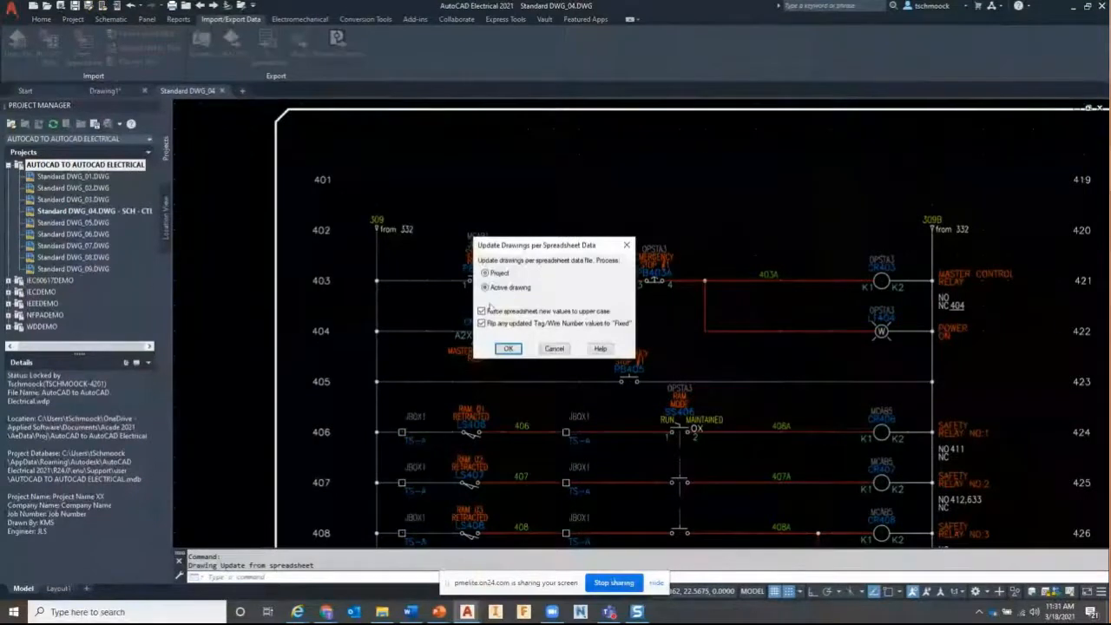
{"action": "left_click", "coordinate": [484, 311]}
{"action": "left_click", "coordinate": [482, 323]}
{"action": "left_click", "coordinate": [510, 348]}
Inspect the system reset button's attributes for MCAB5, then open Standard DWG_08
{"action": "scroll", "coordinate": [681, 250], "scroll_direction": "up", "scroll_amount": 2}
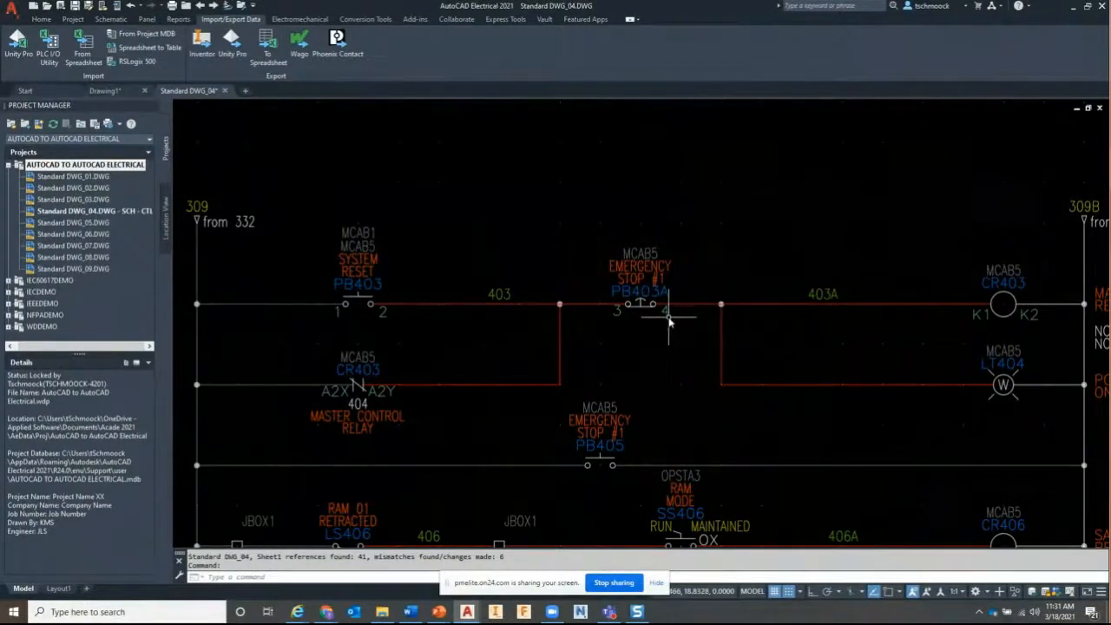
{"action": "scroll", "coordinate": [669, 321], "scroll_direction": "down", "scroll_amount": 2}
{"action": "middle_click_drag", "start_coordinate": [665, 324], "coordinate": [653, 262]}
{"action": "mouse_move", "coordinate": [496, 240]}
{"action": "middle_mouse_down"}
{"action": "mouse_move", "coordinate": [526, 270]}
{"action": "mouse_move", "coordinate": [491, 228]}
{"action": "middle_mouse_up"}
{"action": "double_click", "coordinate": [491, 213]}
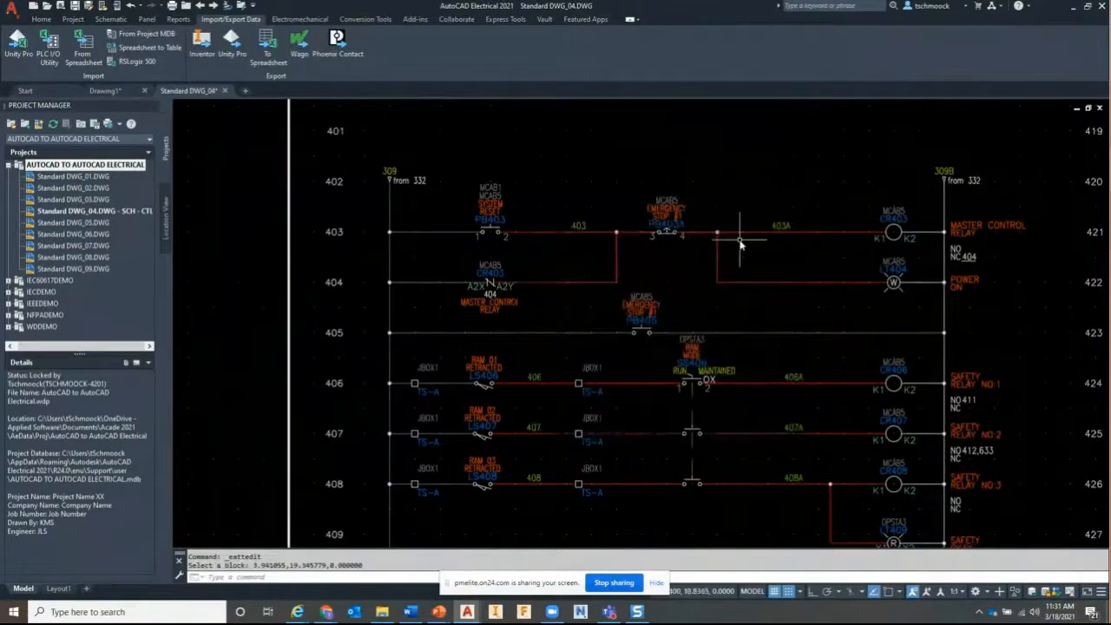
{"action": "middle_click_drag", "start_coordinate": [731, 335], "coordinate": [478, 179]}
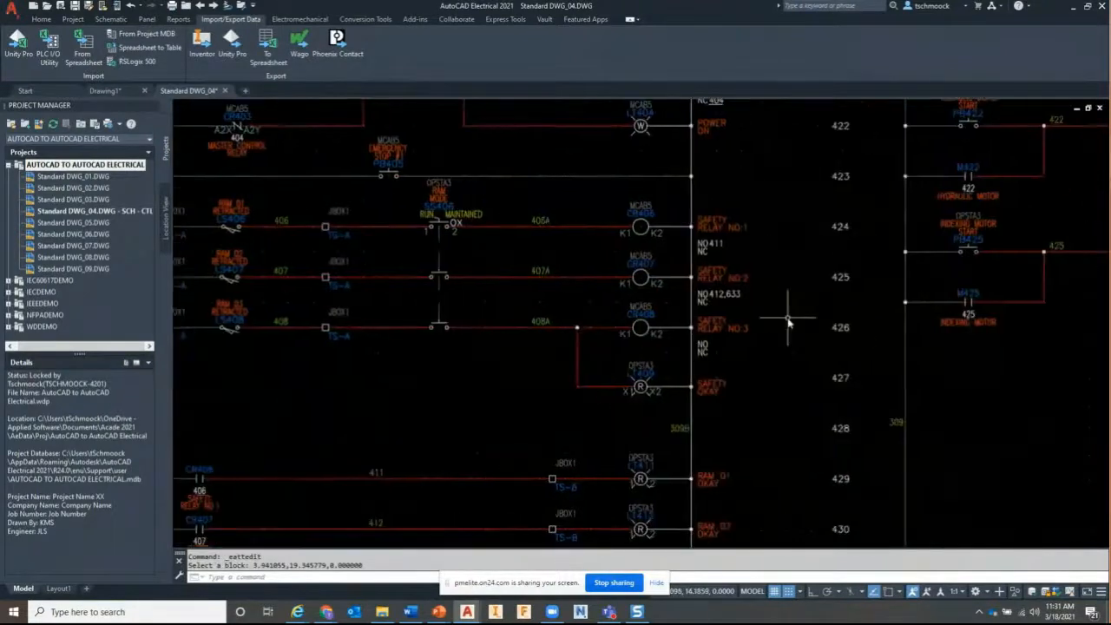
{"action": "middle_click_drag", "start_coordinate": [788, 322], "coordinate": [727, 338]}
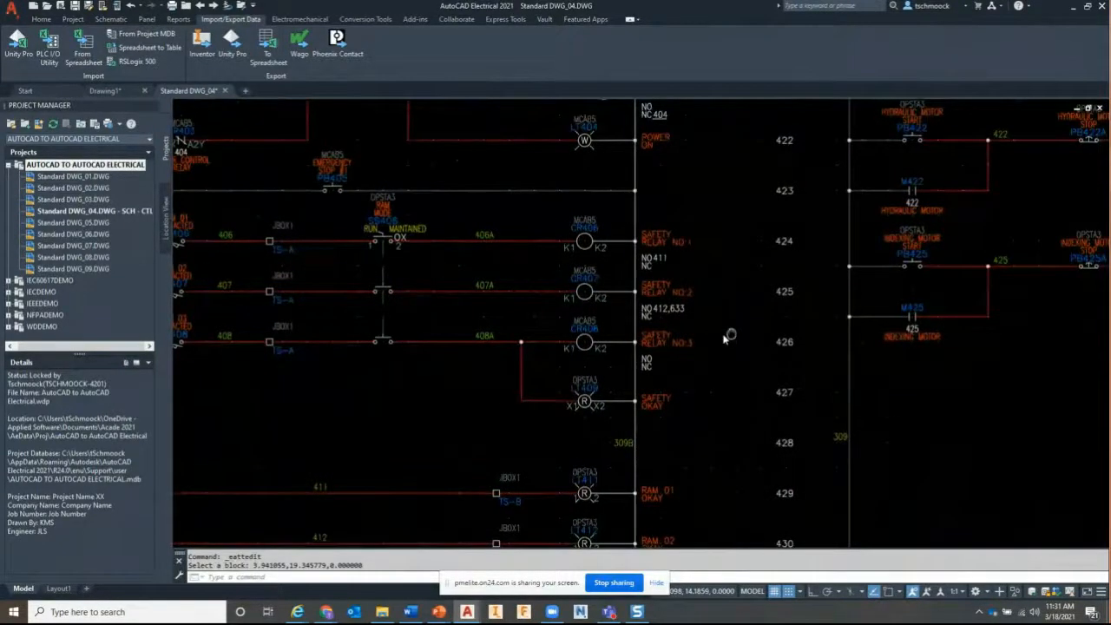
{"action": "middle_click_drag", "start_coordinate": [725, 339], "coordinate": [965, 429]}
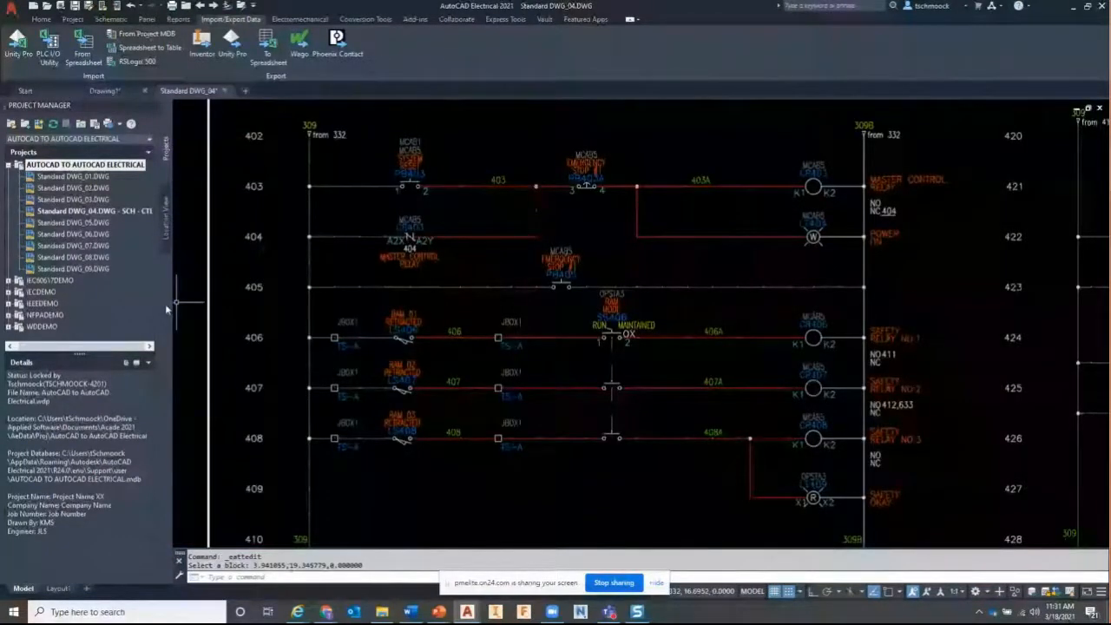
{"action": "double_click", "coordinate": [74, 258]}
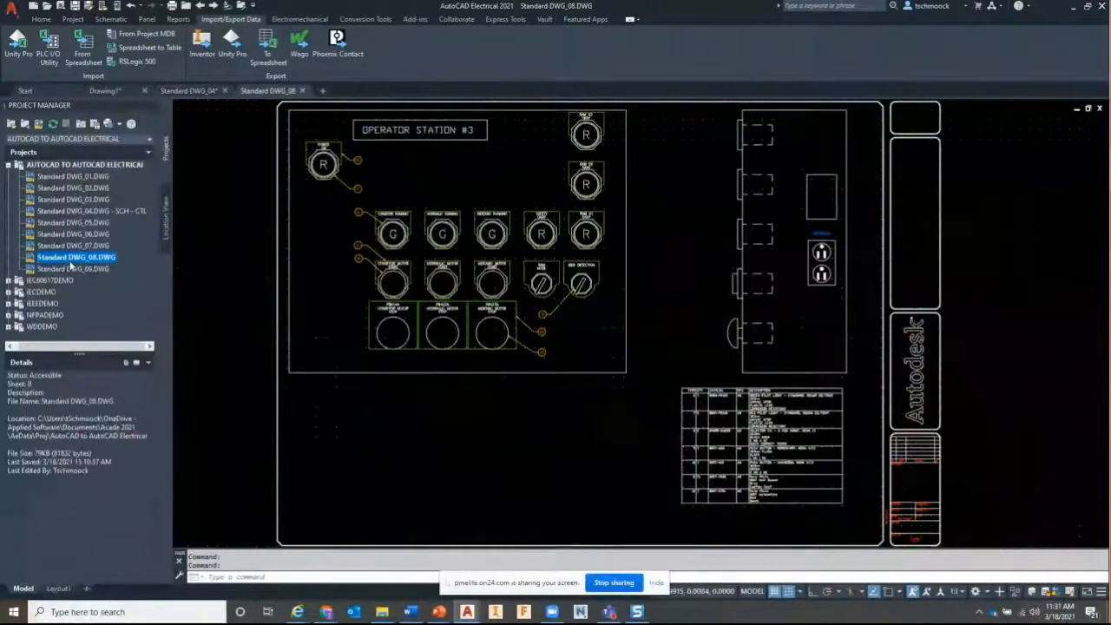
Open the Standard DWG_09 panel layout and return to the DWG_04 schematic
{"action": "double_click", "coordinate": [71, 269]}
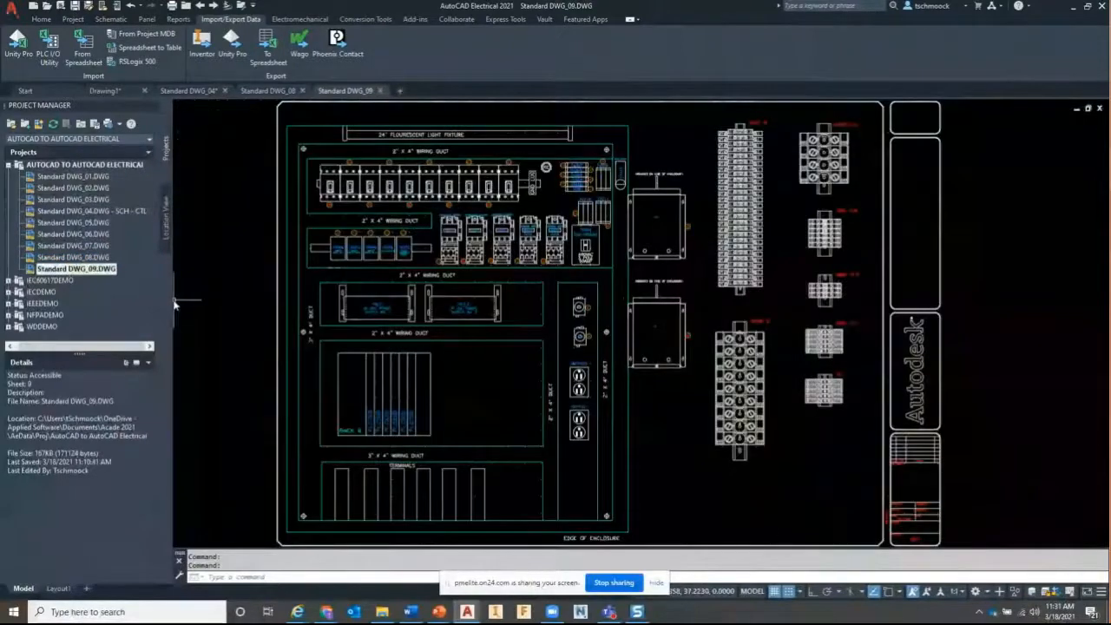
{"action": "left_click", "coordinate": [189, 91]}
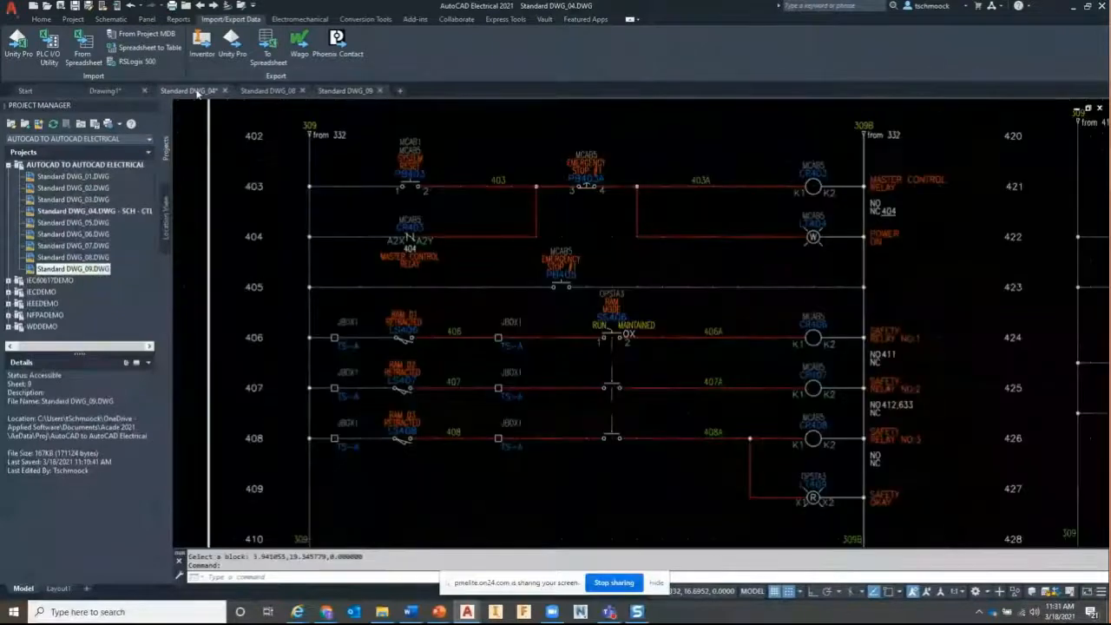
{"action": "scroll", "coordinate": [612, 316], "scroll_direction": "down", "scroll_amount": 2}
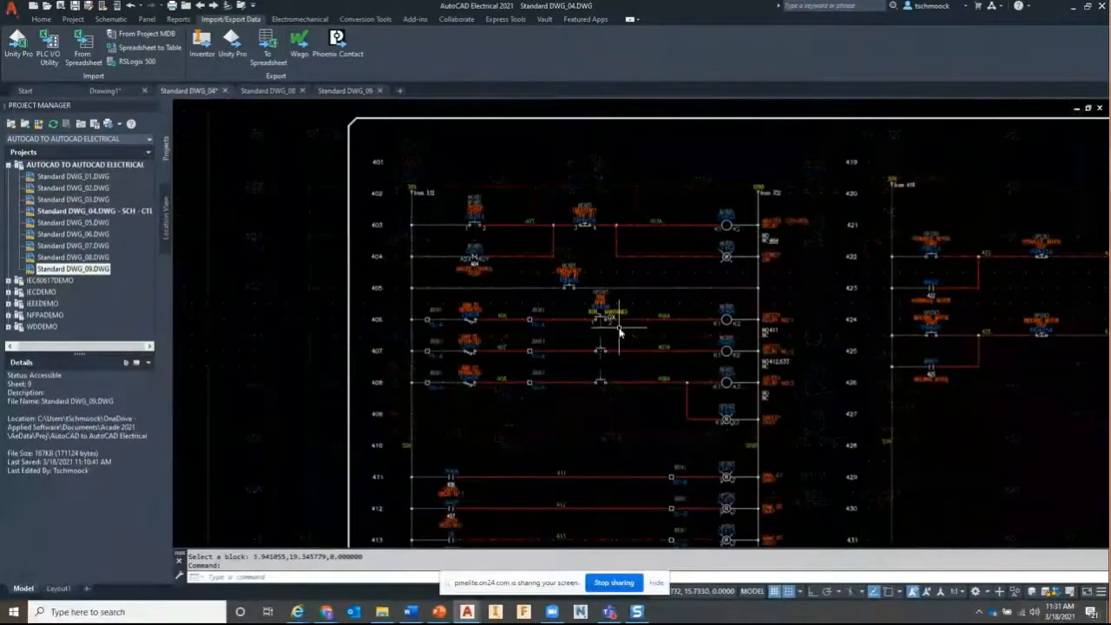
{"action": "middle_click_drag", "start_coordinate": [747, 288], "coordinate": [654, 282]}
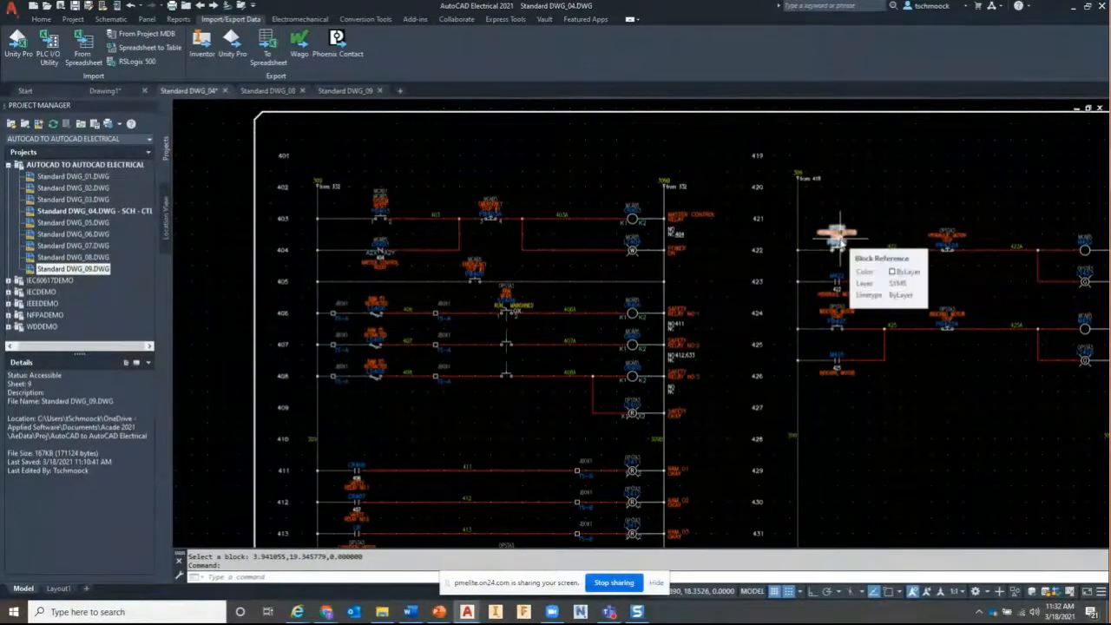
Launch Surfer on the rung 422 push button to list its cross-references
{"action": "right_click", "coordinate": [838, 241]}
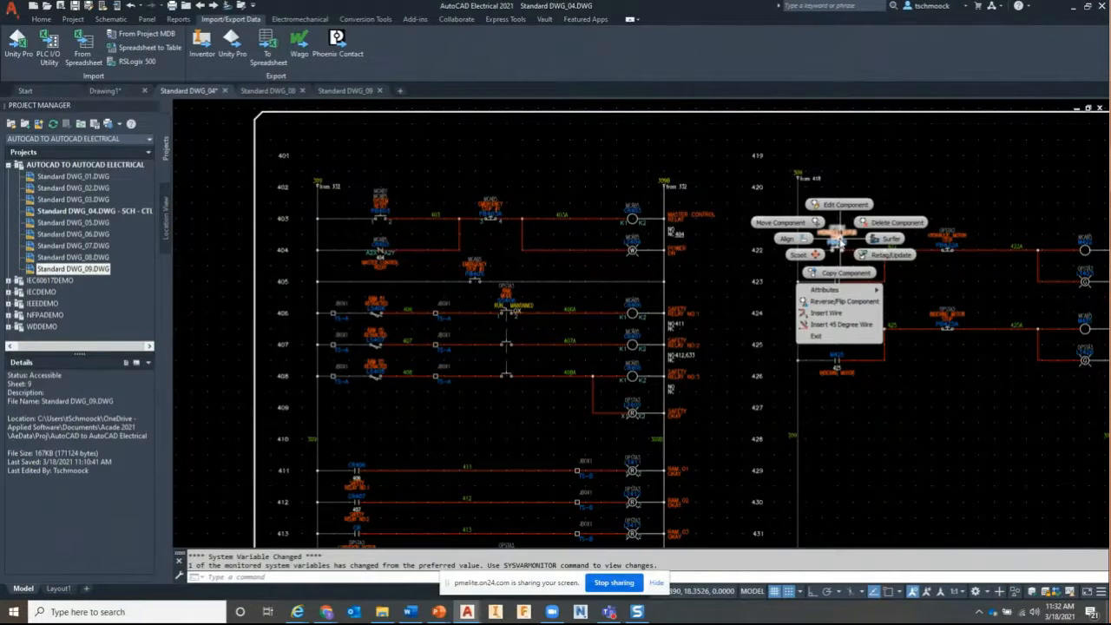
{"action": "left_click", "coordinate": [883, 238]}
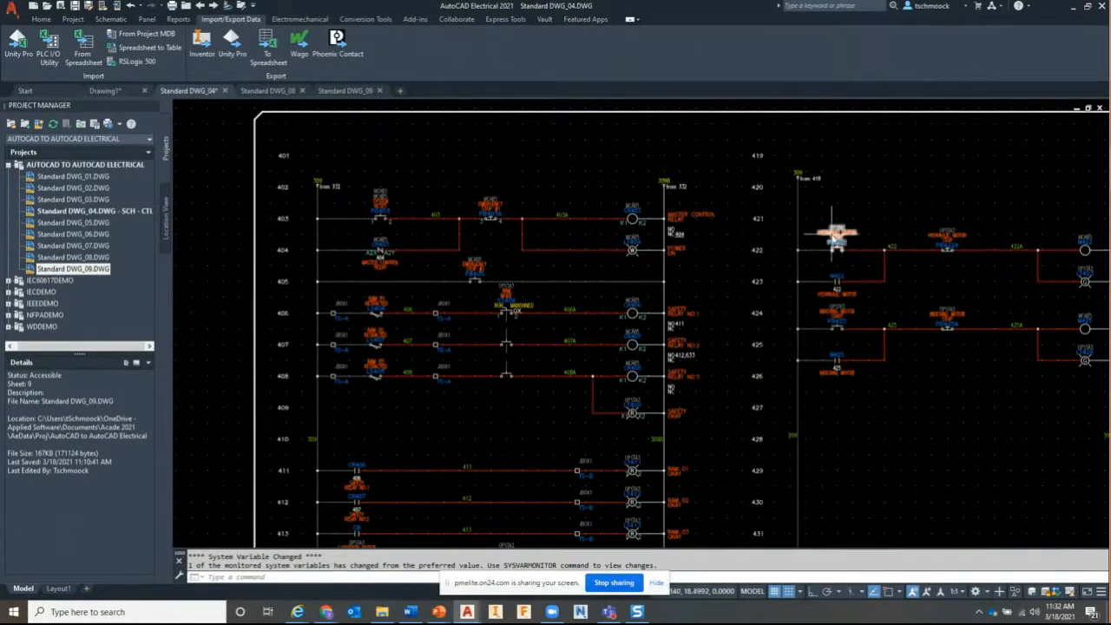
{"action": "right_click", "coordinate": [835, 233]}
{"action": "left_click", "coordinate": [871, 234]}
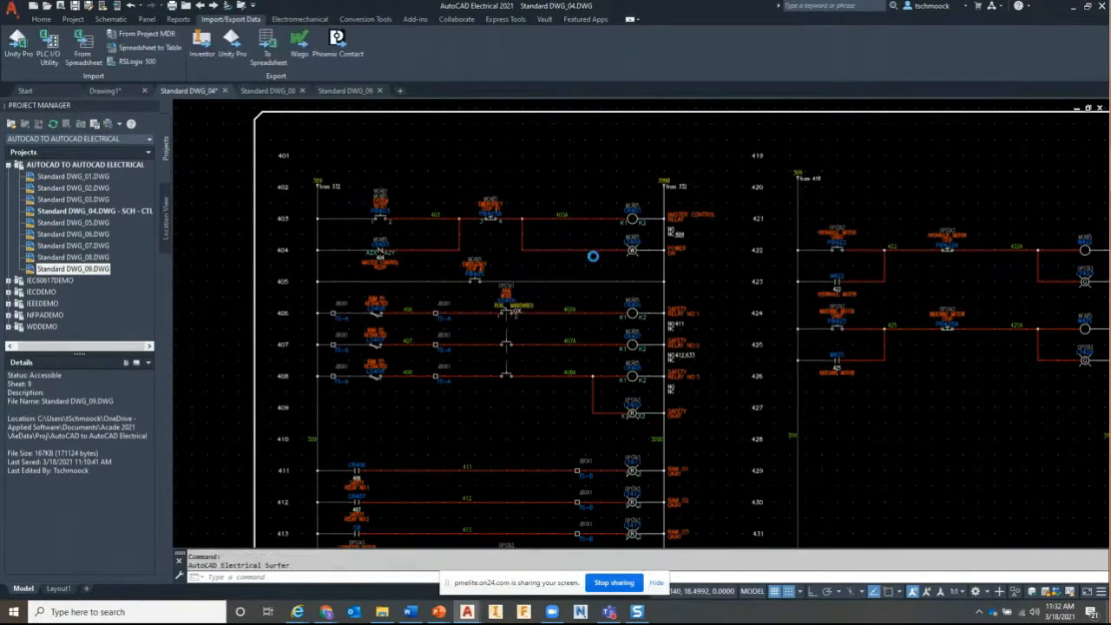
Jump to PB422's panel button reference, then close the list and return to the schematic
{"action": "left_click_drag", "start_coordinate": [548, 177], "coordinate": [481, 118]}
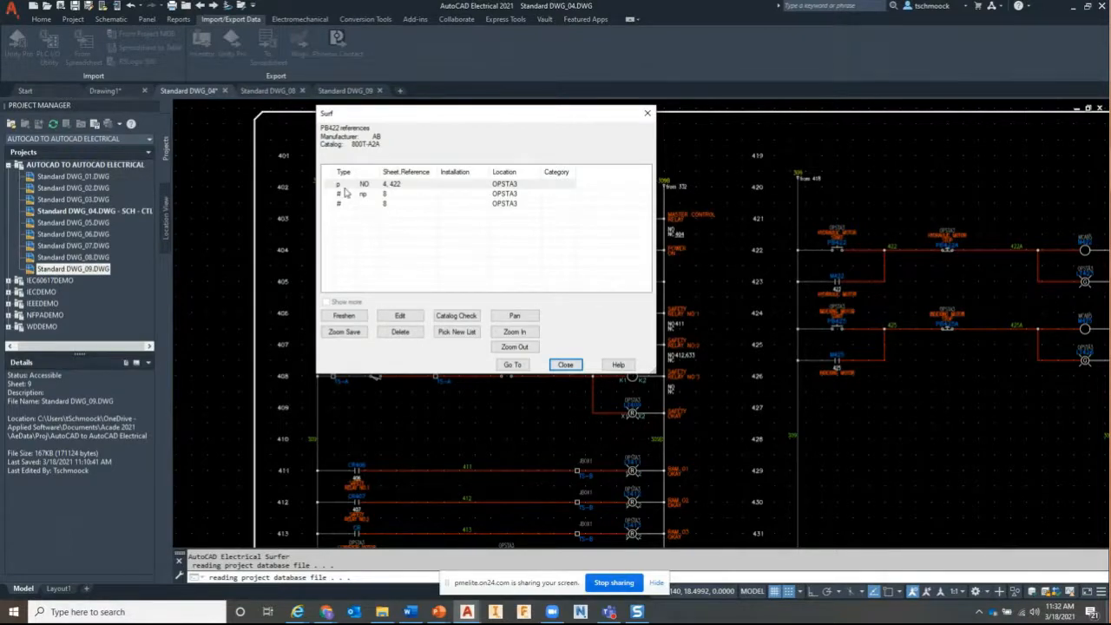
{"action": "left_click", "coordinate": [395, 187]}
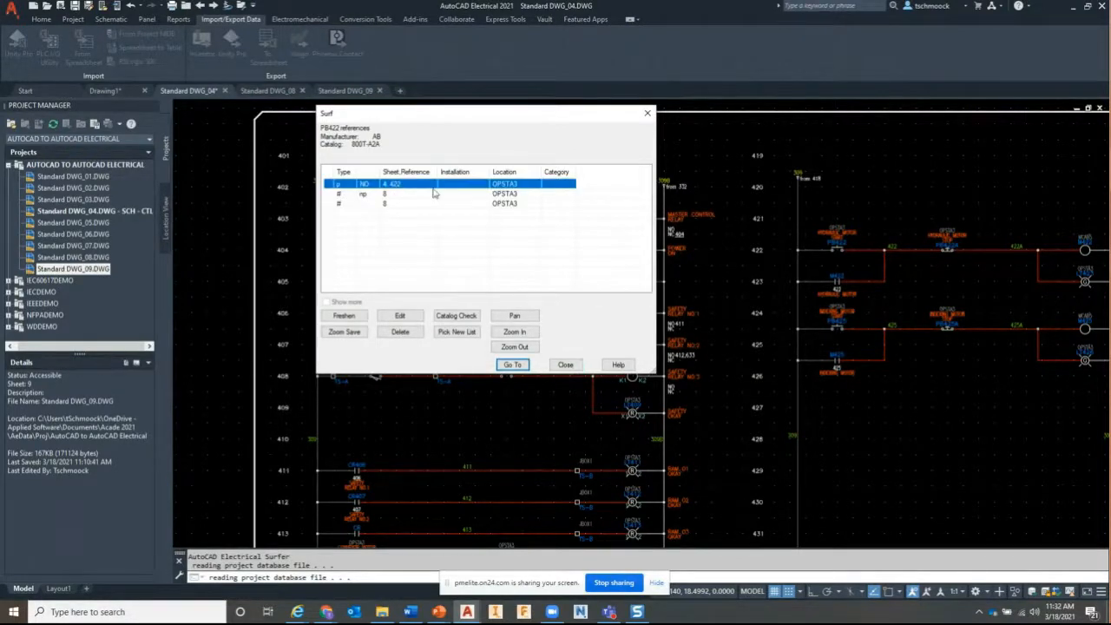
{"action": "left_click", "coordinate": [378, 195]}
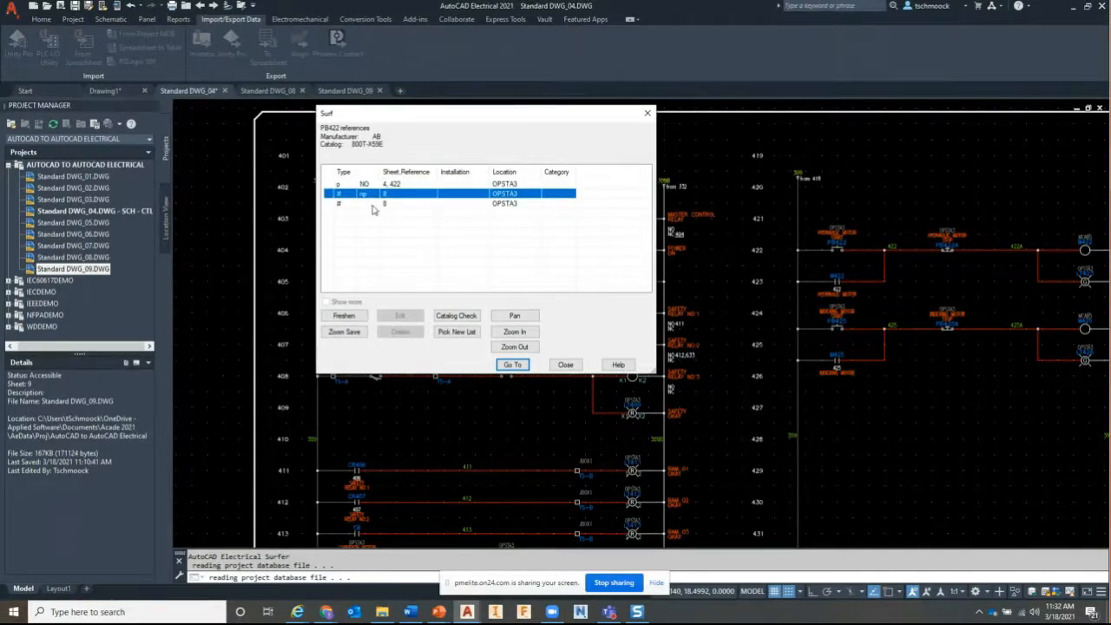
{"action": "left_click", "coordinate": [372, 206]}
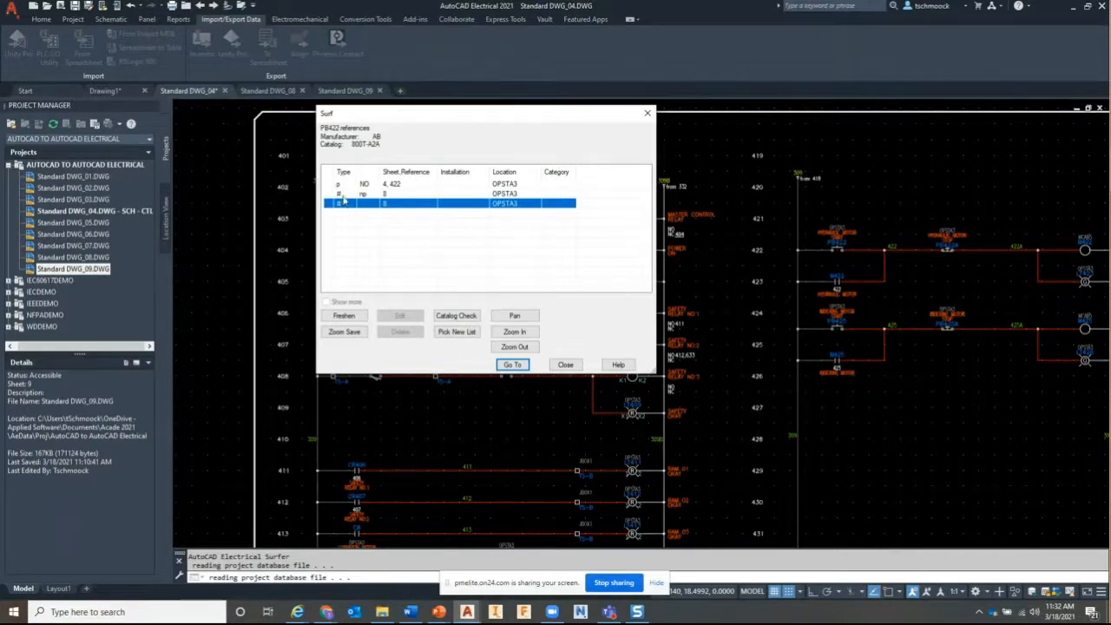
{"action": "left_click", "coordinate": [513, 364]}
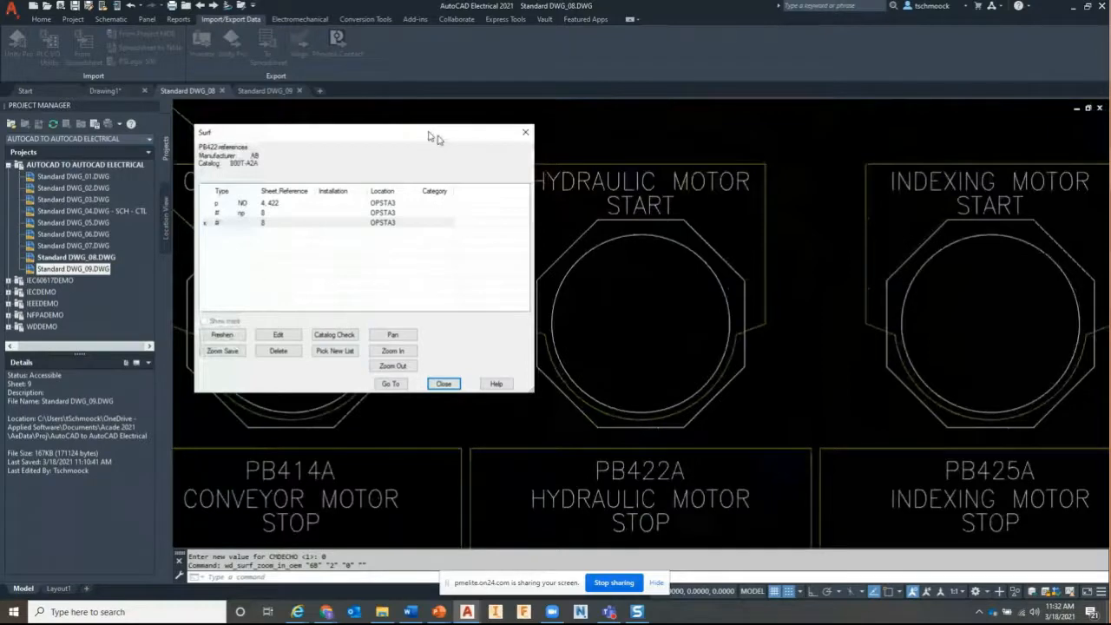
{"action": "left_click", "coordinate": [443, 383]}
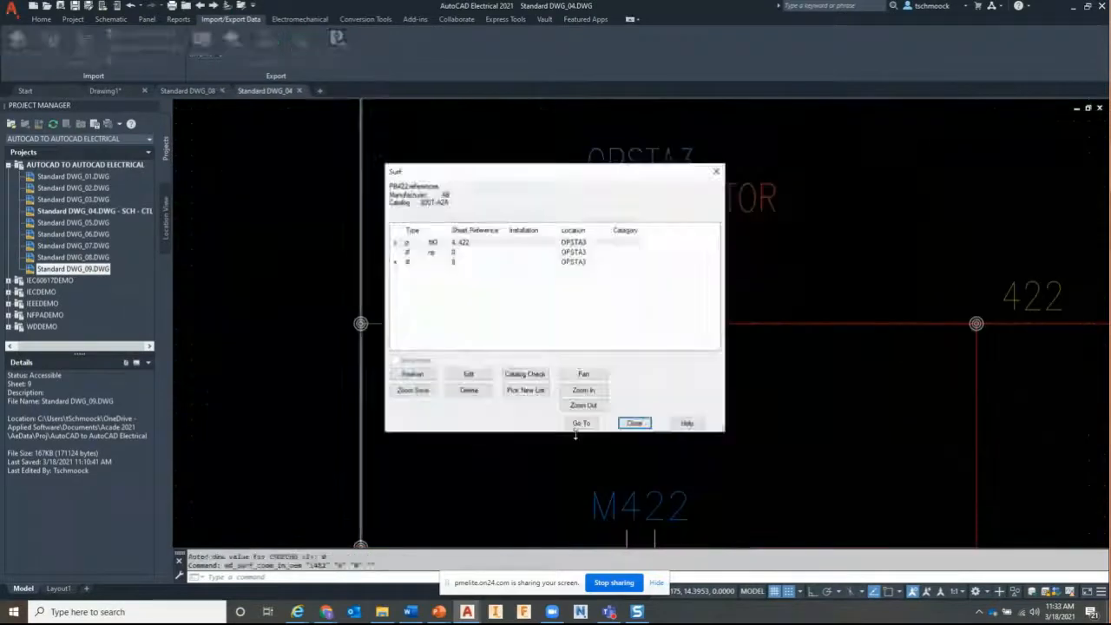
{"action": "left_click", "coordinate": [631, 420]}
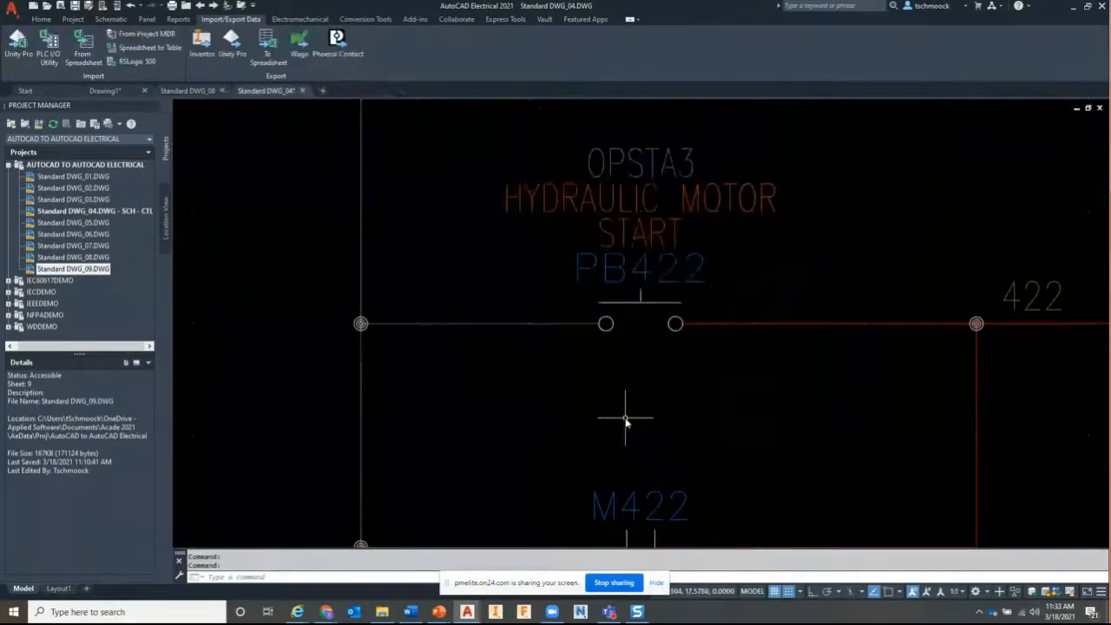
Run Surfer on the 24VDC wire signal on rung 402
{"action": "scroll", "coordinate": [628, 403], "scroll_direction": "down", "scroll_amount": 3}
{"action": "middle_click_drag", "start_coordinate": [400, 346], "coordinate": [1008, 326]}
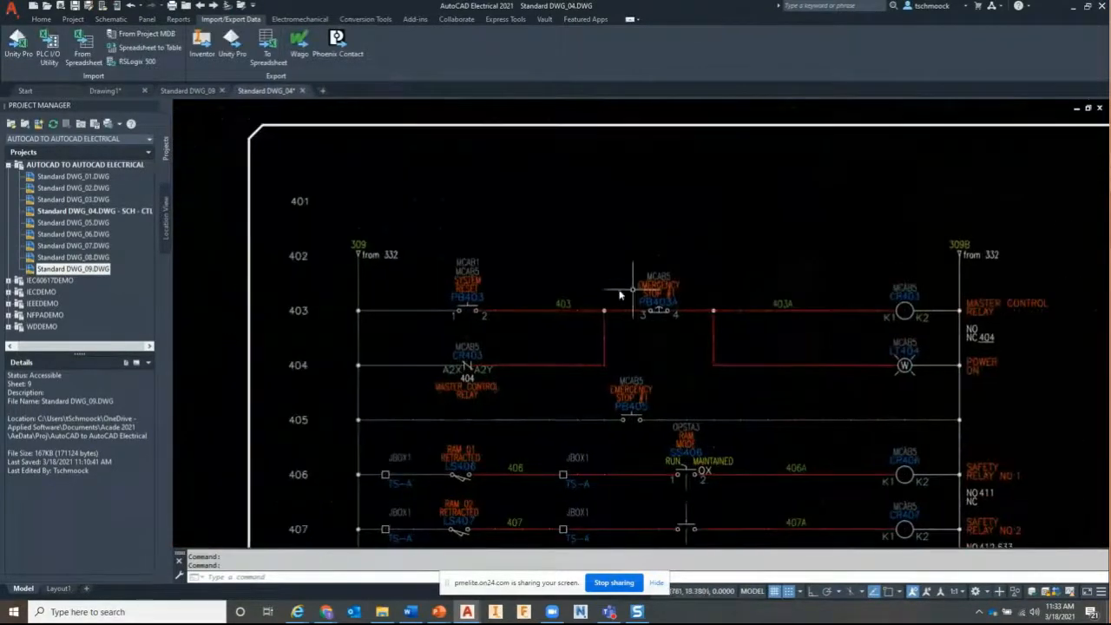
{"action": "right_click", "coordinate": [368, 261]}
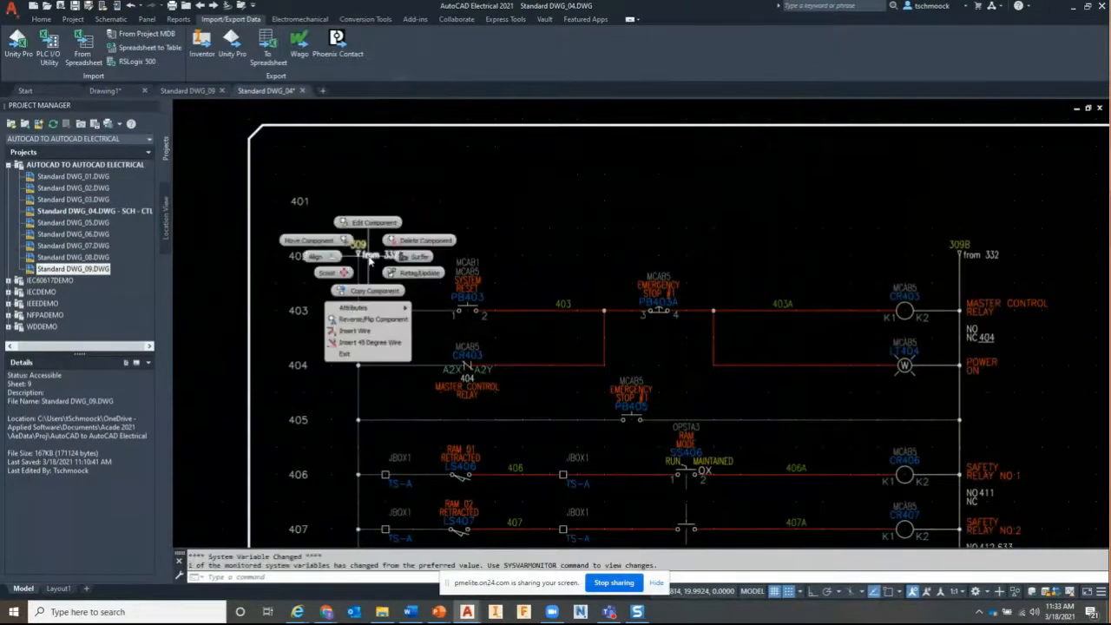
{"action": "left_click", "coordinate": [395, 258]}
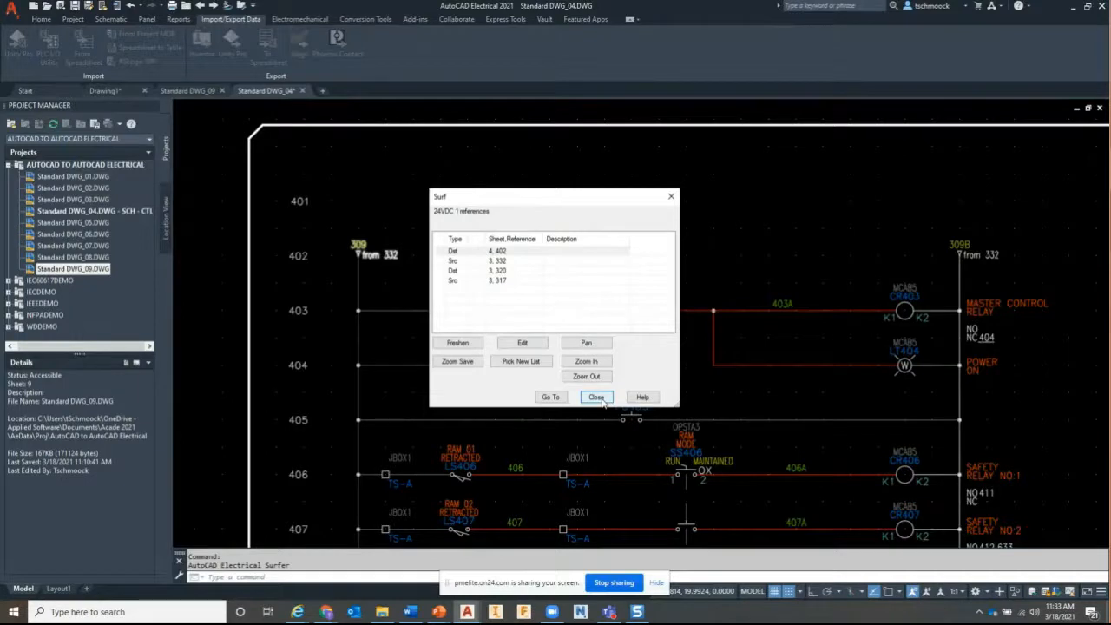
Close the Surf list of four 24VDC wire references to return to the DWG_04 schematic
{"action": "left_click", "coordinate": [598, 397]}
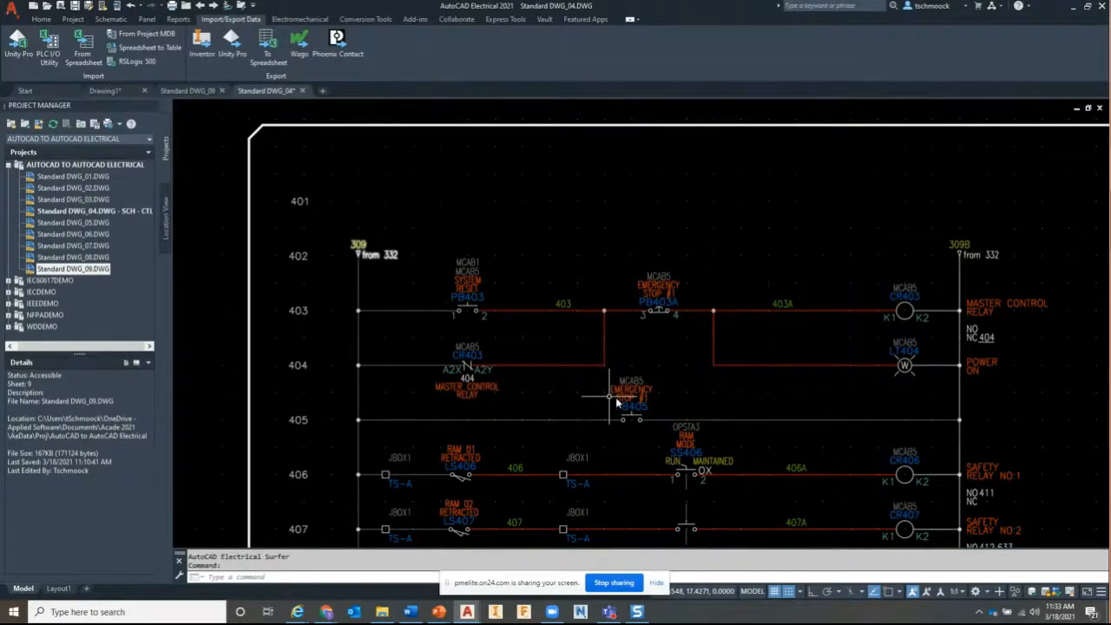
Edit pilot light LT404 (POWER ON) and clear its Manufacturer and Catalog fields
{"action": "right_click", "coordinate": [911, 342]}
{"action": "left_click", "coordinate": [916, 309]}
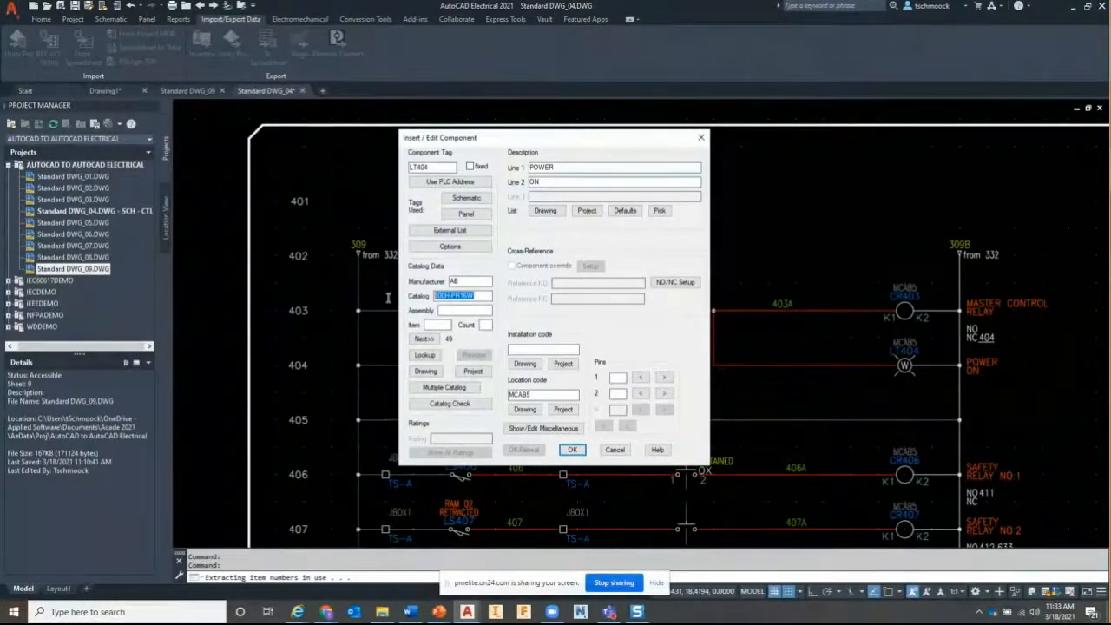
{"action": "left_click", "coordinate": [572, 450]}
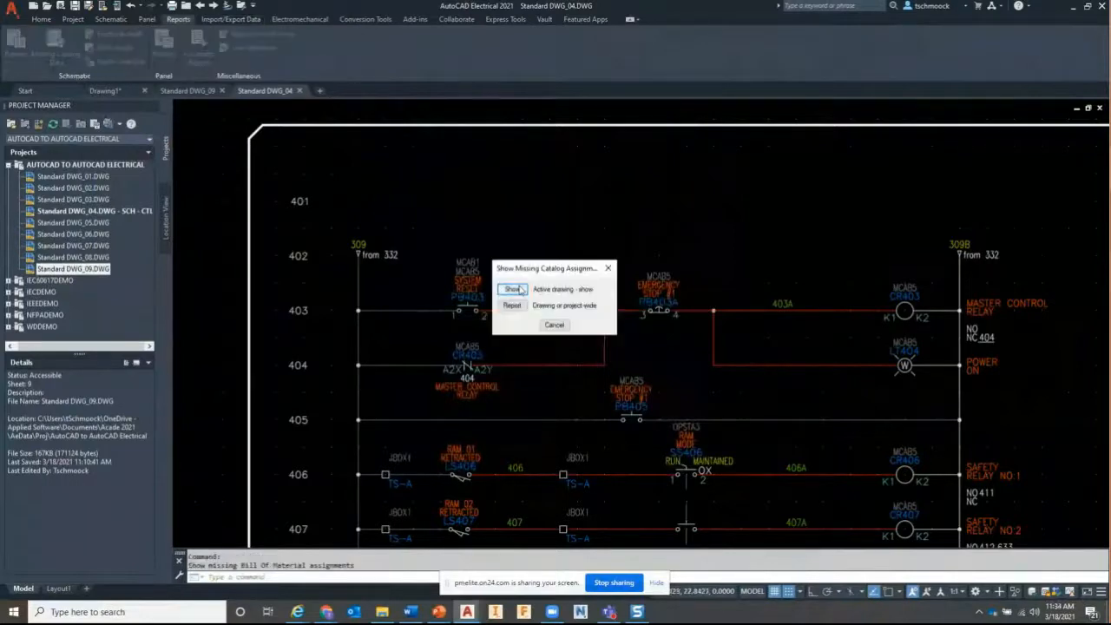
Run the Missing Catalog Data and Missing Bill of Material reports, which flag only LT404 POWER ON
{"action": "left_click", "coordinate": [513, 289]}
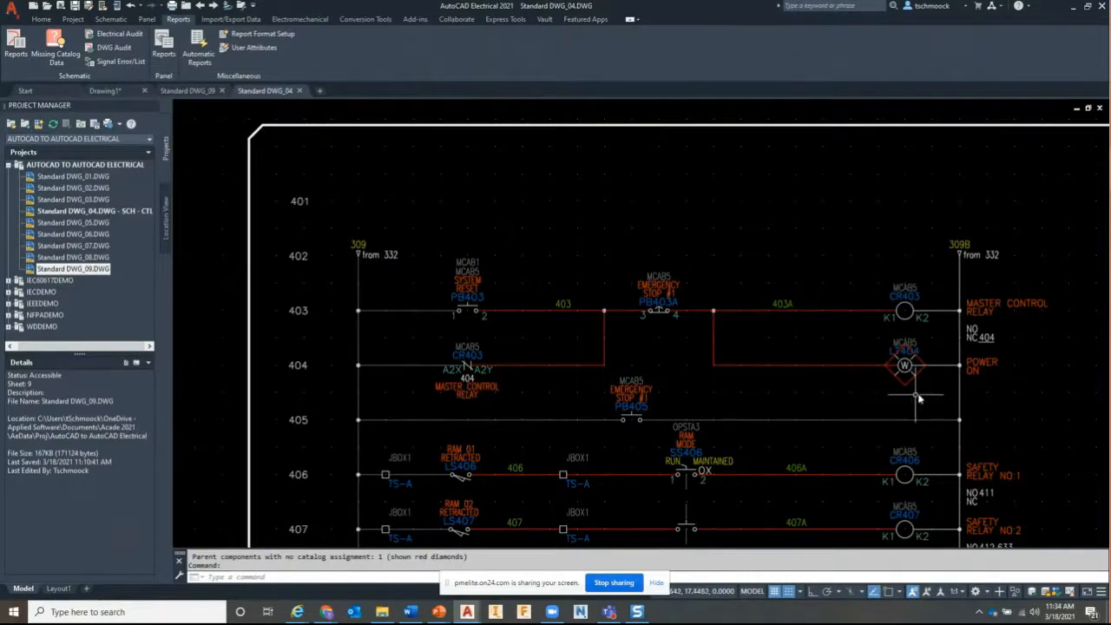
{"action": "scroll", "coordinate": [916, 398], "scroll_direction": "down", "scroll_amount": 4}
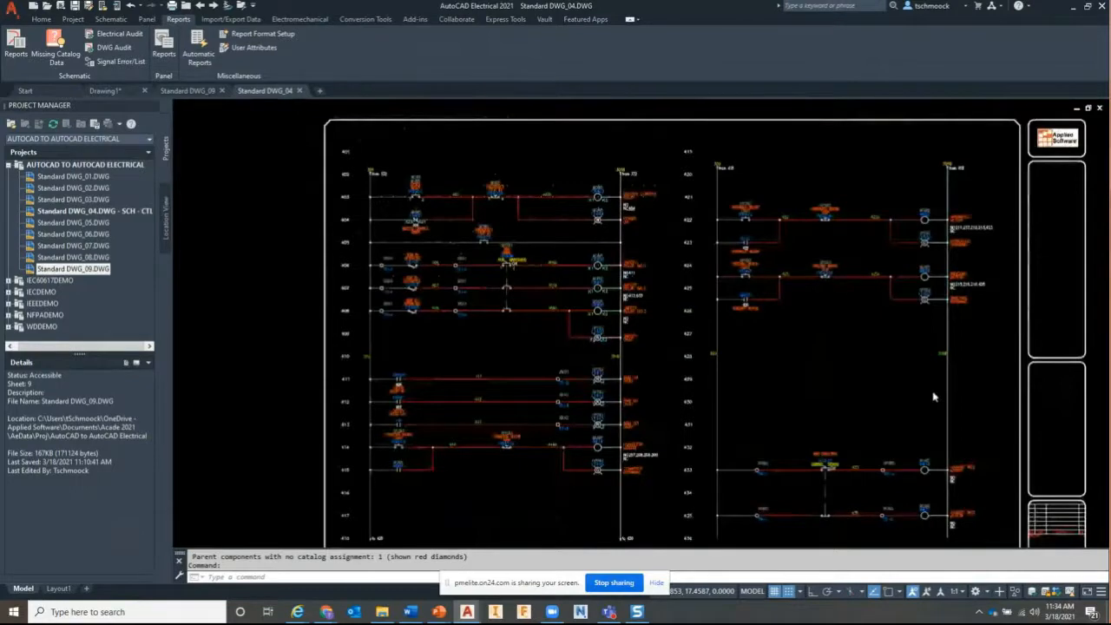
{"action": "left_click", "coordinate": [17, 45]}
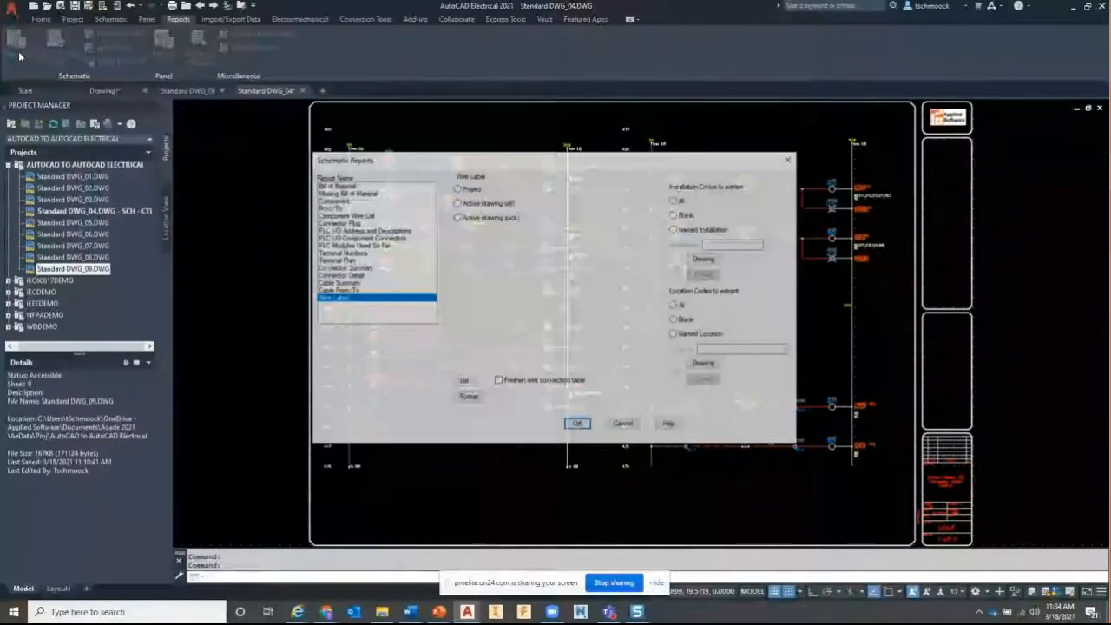
{"action": "left_click", "coordinate": [577, 423]}
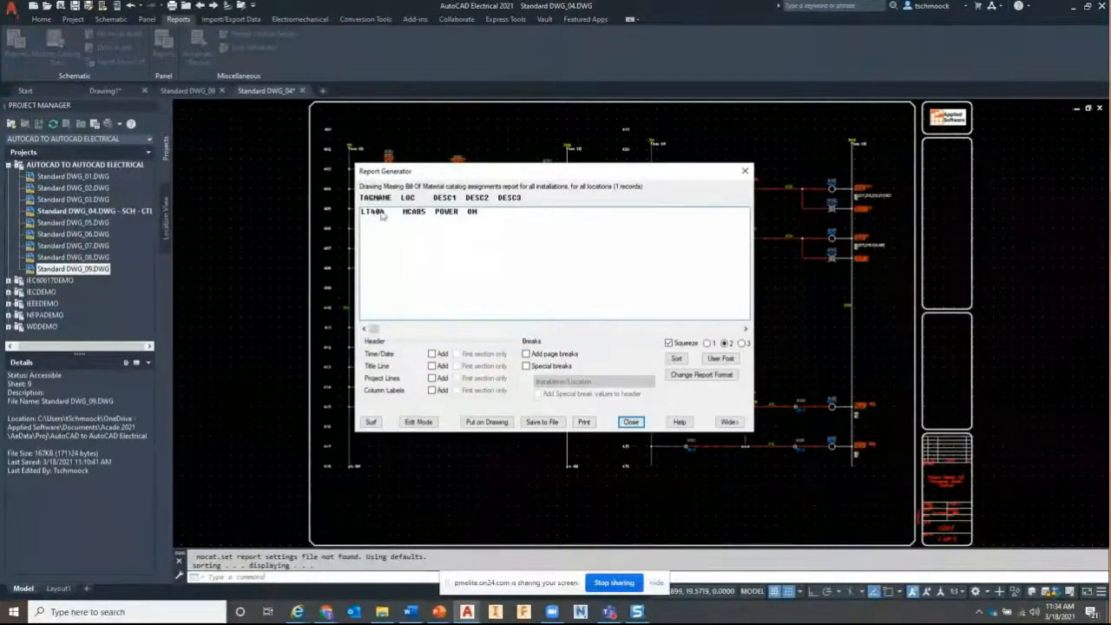
{"action": "left_click_drag", "start_coordinate": [536, 175], "coordinate": [542, 201]}
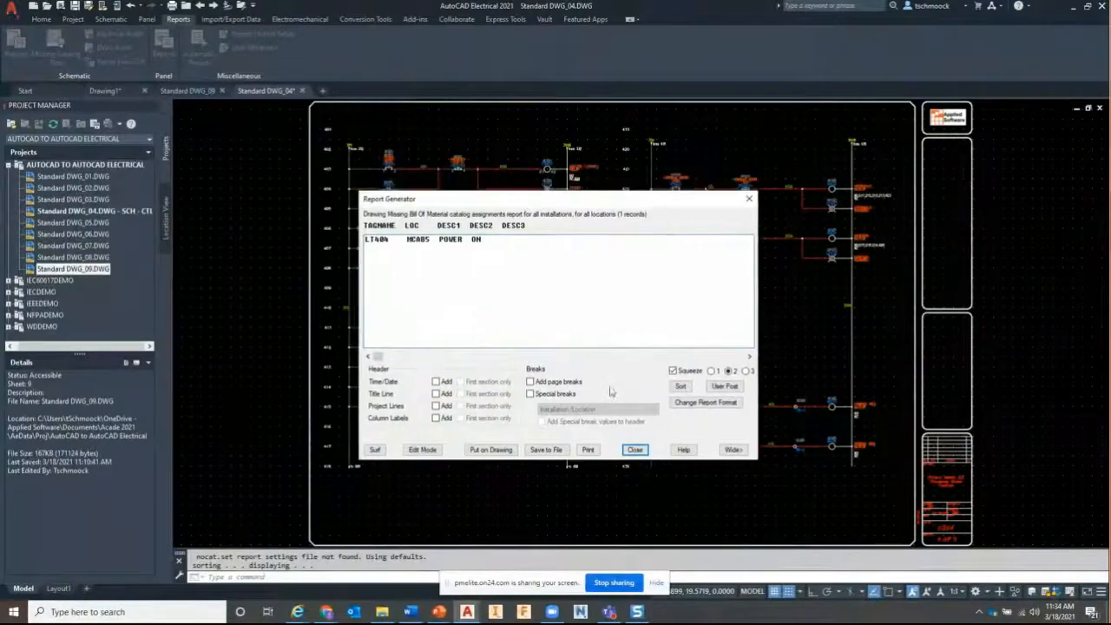
{"action": "left_click", "coordinate": [638, 449]}
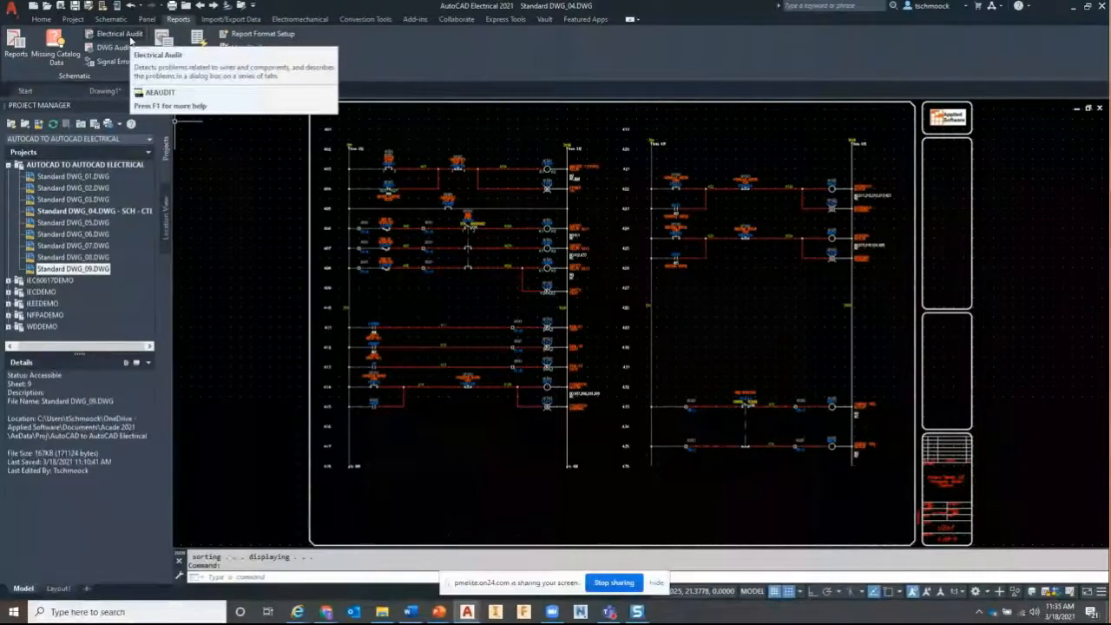
Audit the active drawing and go to LT404 under Component - No Catalog Number
{"action": "left_click", "coordinate": [131, 40]}
{"action": "left_click_drag", "start_coordinate": [192, 8], "coordinate": [407, 111]}
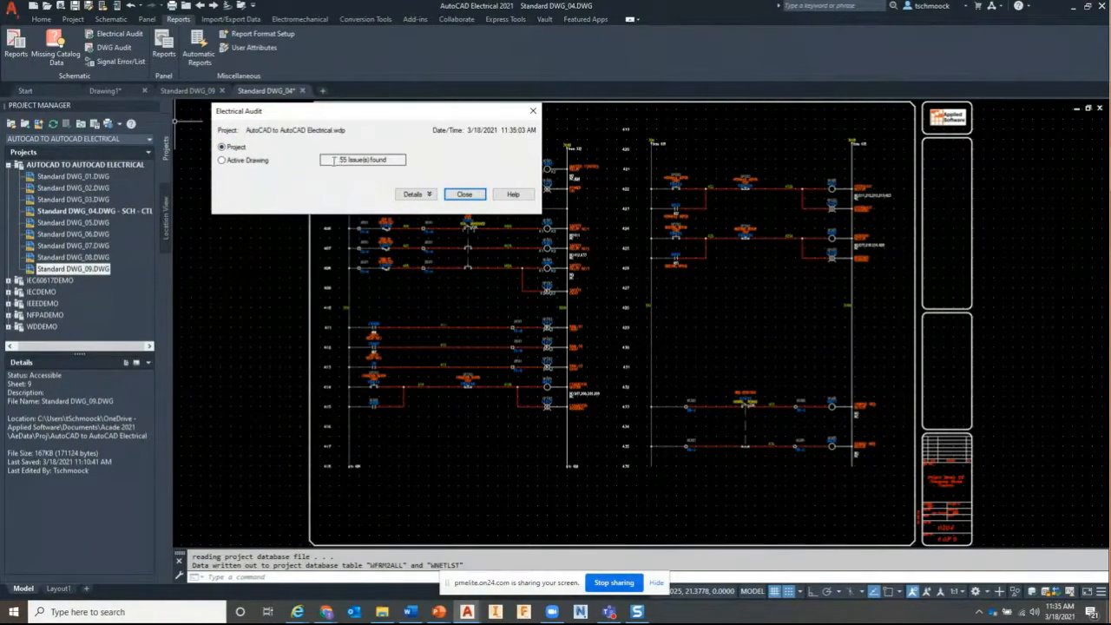
{"action": "left_click", "coordinate": [222, 161]}
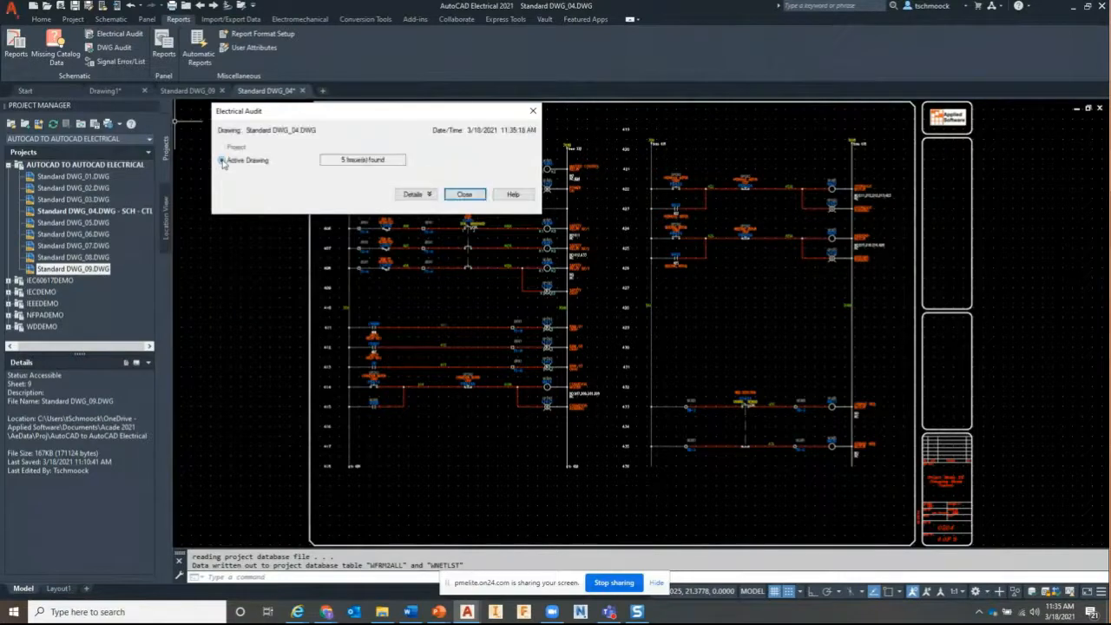
{"action": "left_click", "coordinate": [414, 194]}
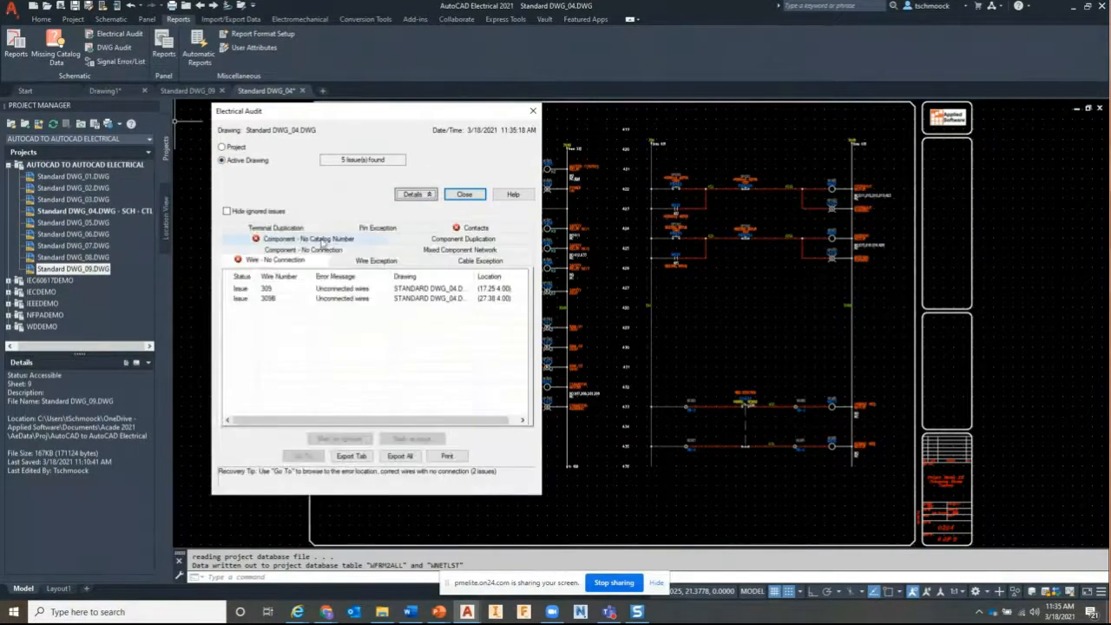
{"action": "left_click", "coordinate": [258, 241]}
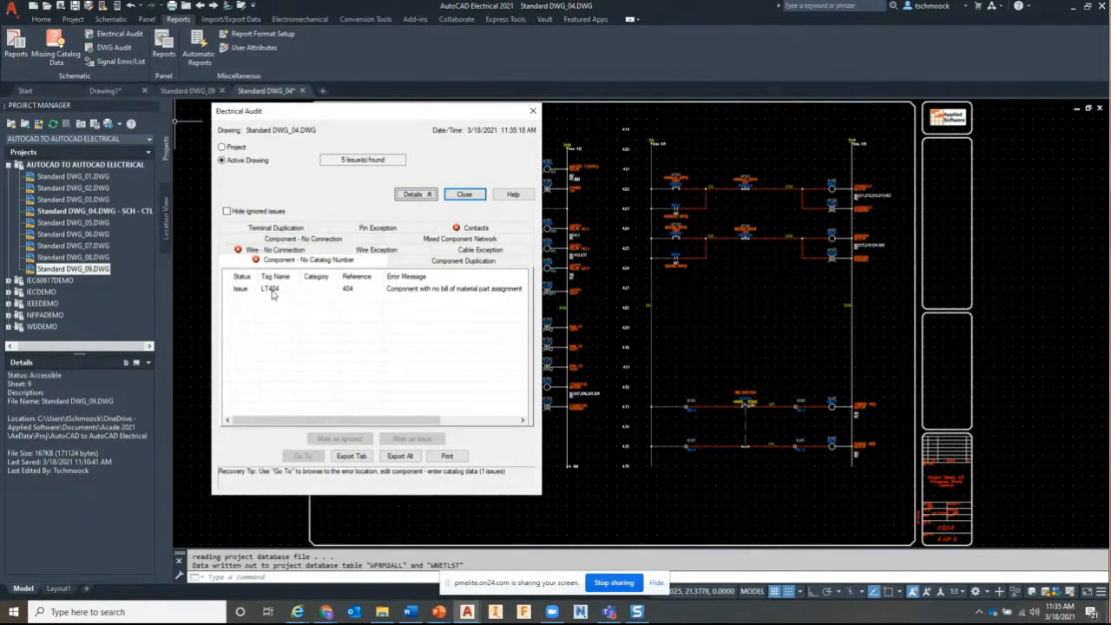
{"action": "left_click", "coordinate": [272, 292]}
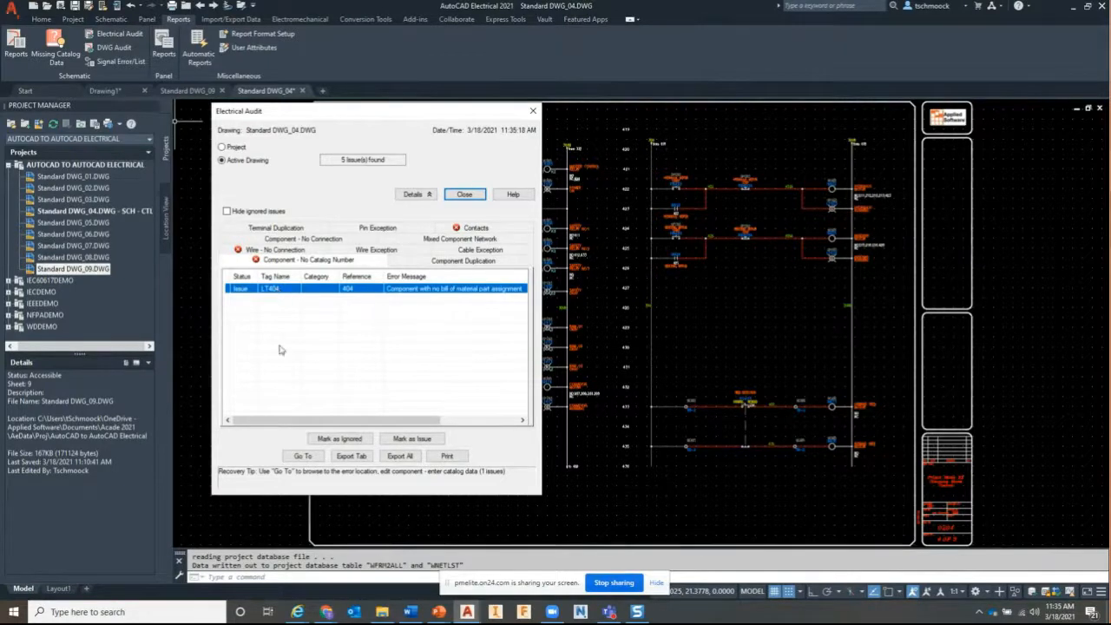
{"action": "left_click", "coordinate": [302, 457]}
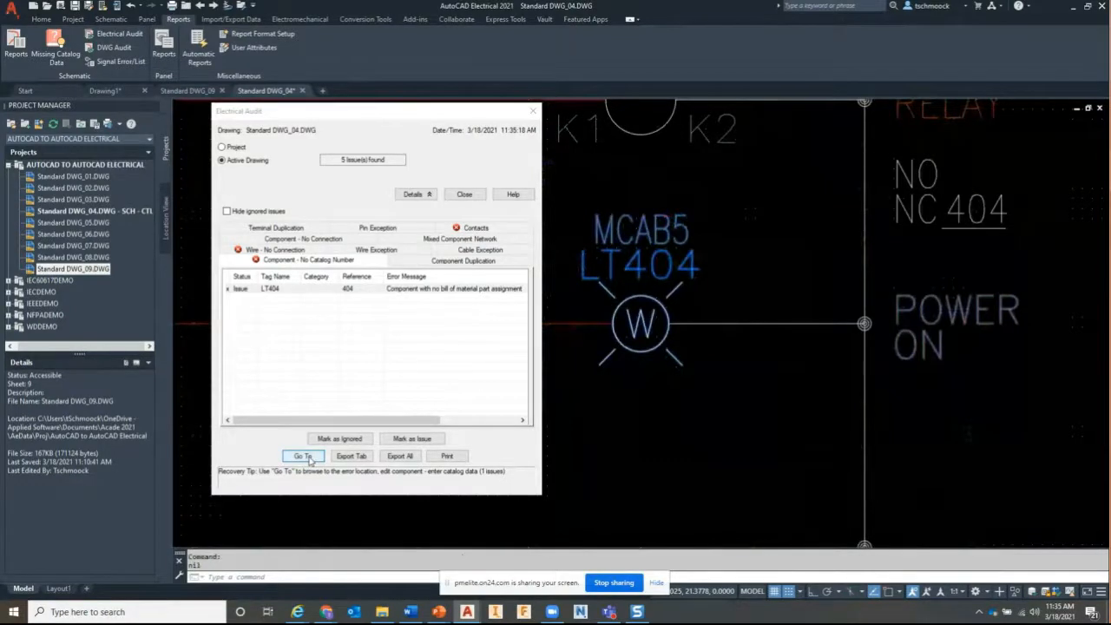
Assign LT404 the AB 30.5mm white pilot light part through Catalog Lookup
{"action": "double_click", "coordinate": [641, 324]}
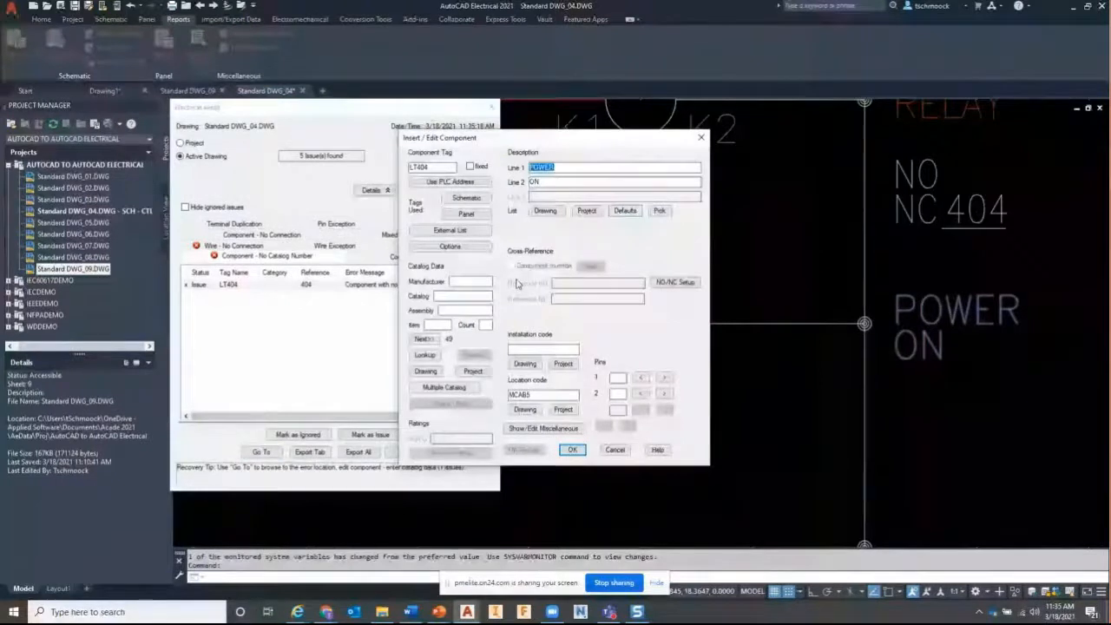
{"action": "left_click", "coordinate": [434, 358]}
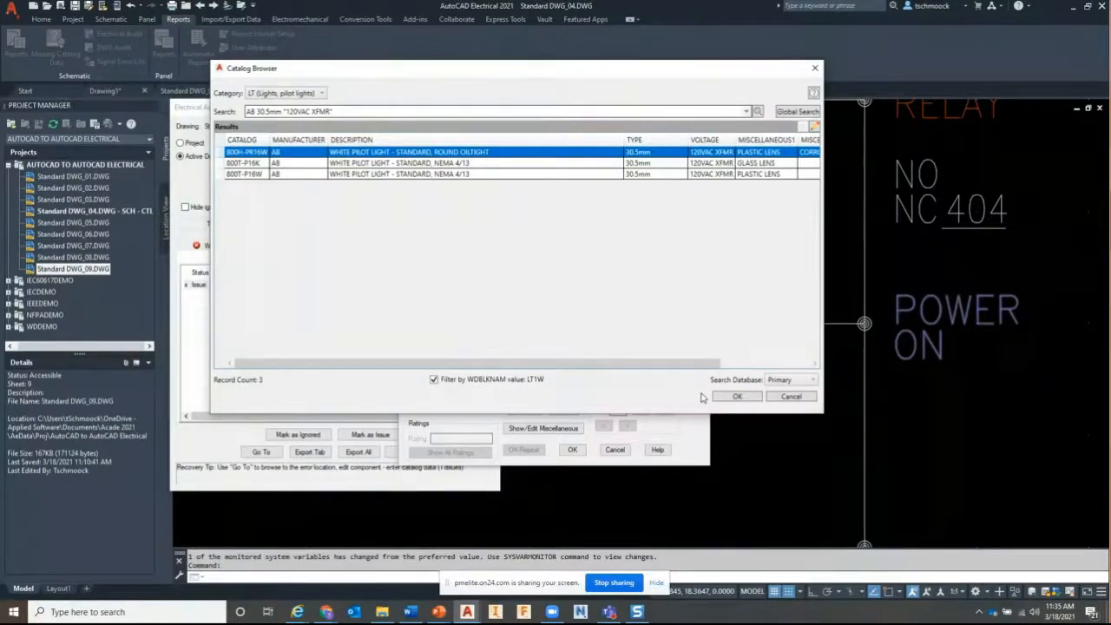
{"action": "left_click", "coordinate": [735, 397]}
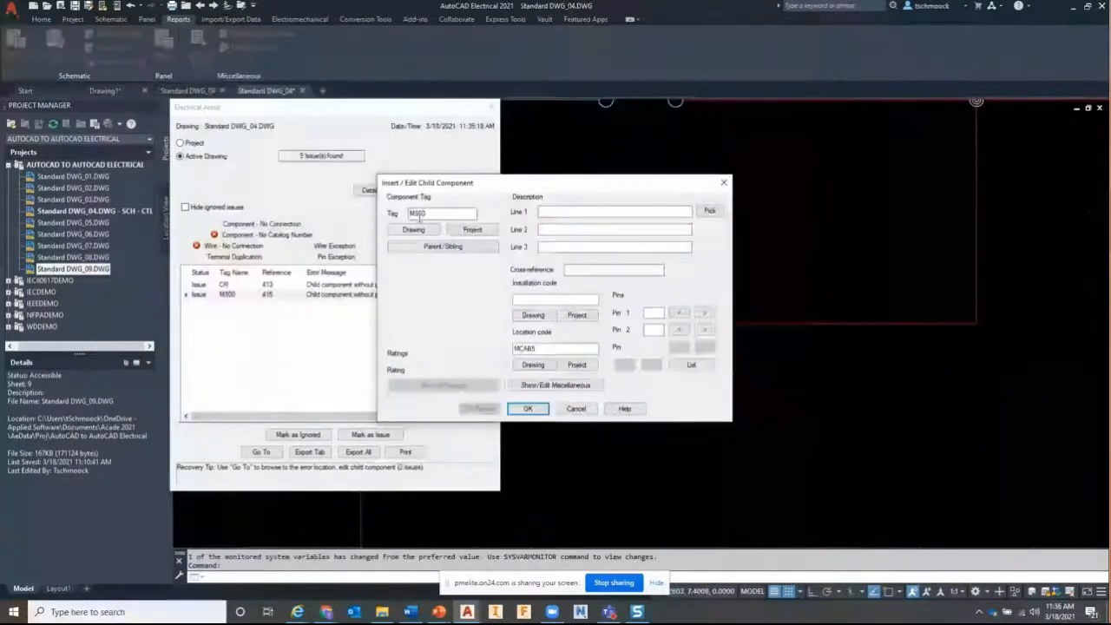
Review parentless child contact M900, close the audit windows, and zoom out to both ladder columns
{"action": "left_click", "coordinate": [471, 232]}
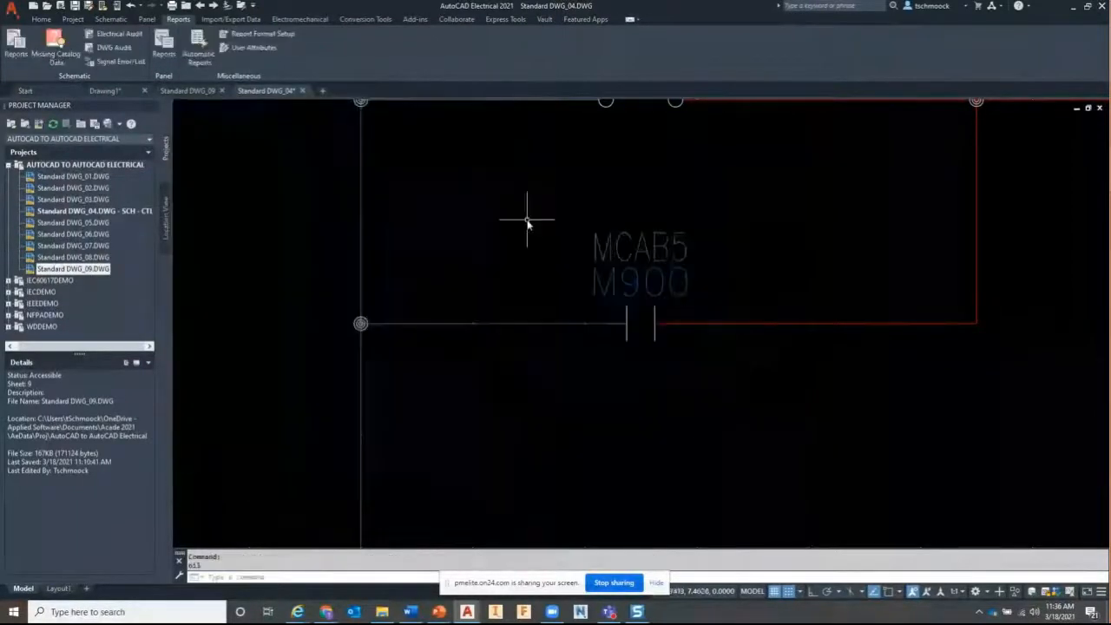
{"action": "scroll", "coordinate": [527, 222], "scroll_direction": "down", "scroll_amount": 2}
{"action": "mouse_move", "coordinate": [527, 222]}
{"action": "middle_mouse_down"}
{"action": "mouse_move", "coordinate": [616, 335]}
{"action": "mouse_move", "coordinate": [737, 441]}
{"action": "middle_mouse_up"}
{"action": "scroll", "coordinate": [730, 440], "scroll_direction": "down", "scroll_amount": 4}
{"action": "scroll", "coordinate": [731, 440], "scroll_direction": "down", "scroll_amount": 2}
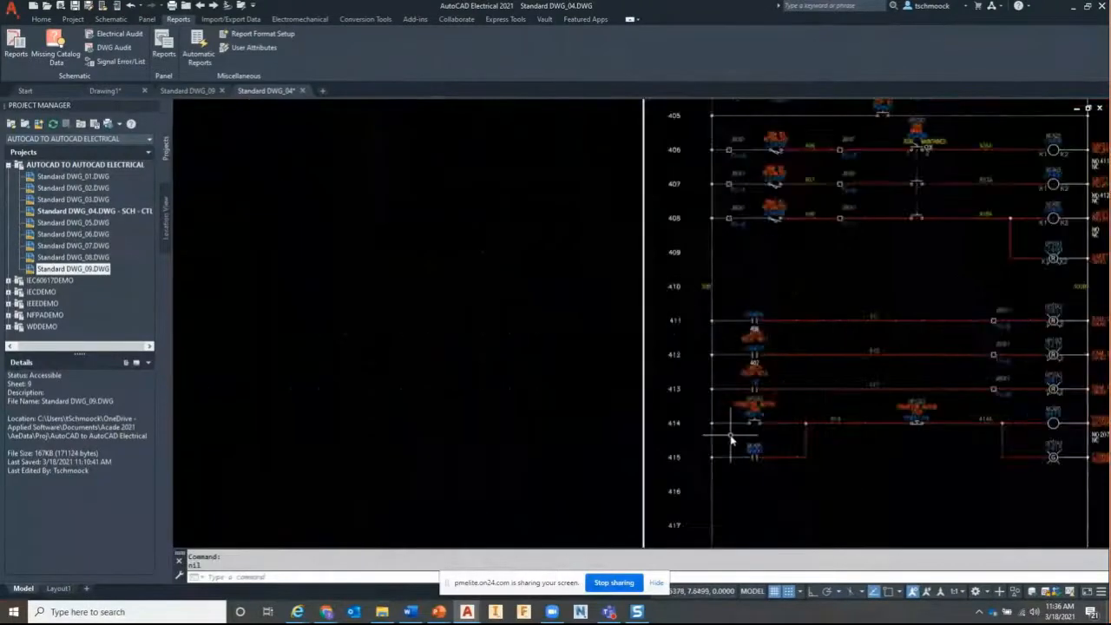
{"action": "scroll", "coordinate": [730, 437], "scroll_direction": "down", "scroll_amount": 3}
{"action": "middle_click_drag", "start_coordinate": [815, 307], "coordinate": [643, 254]}
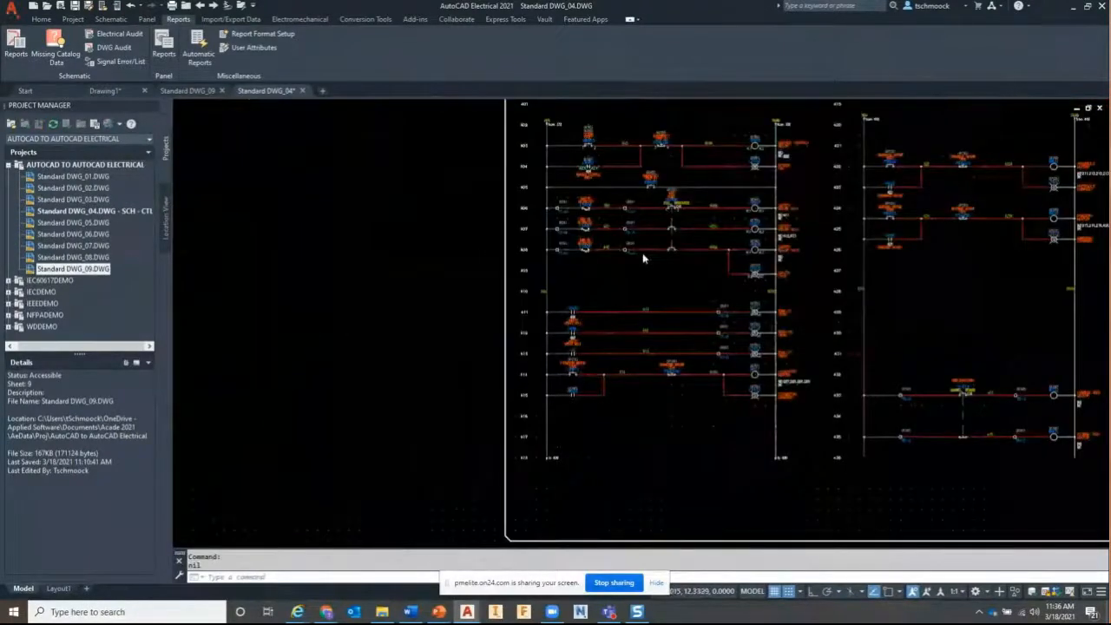
Zoom in on the CR403 master control relay coil and bring up its edit options
{"action": "middle_click", "coordinate": [642, 252]}
{"action": "middle_click", "coordinate": [643, 253]}
{"action": "scroll", "coordinate": [483, 196], "scroll_direction": "up", "scroll_amount": 4}
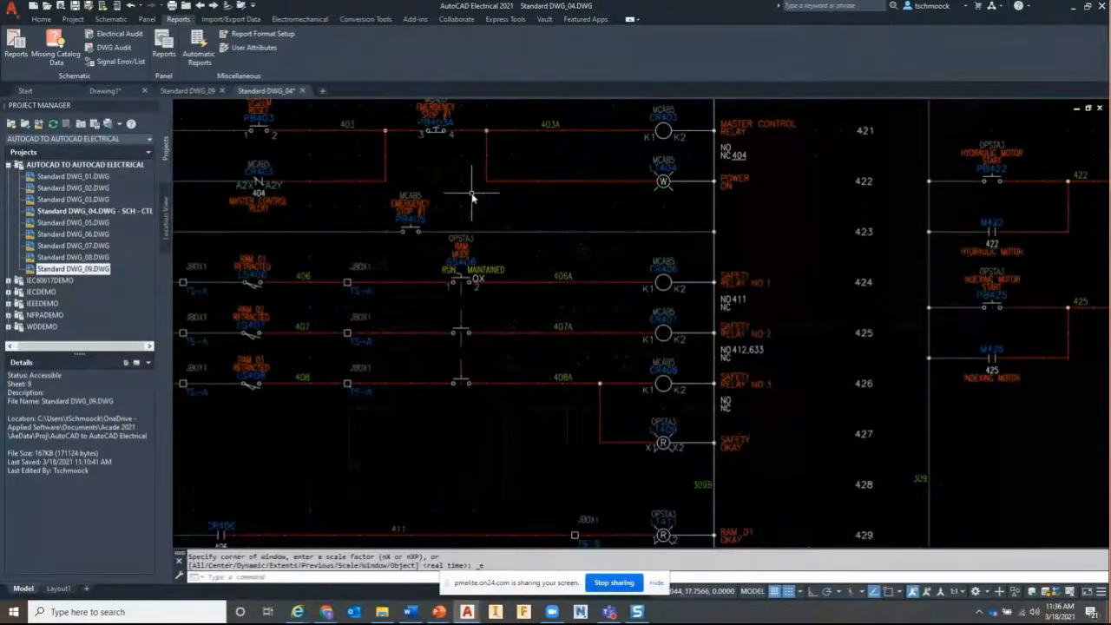
{"action": "scroll", "coordinate": [472, 193], "scroll_direction": "up", "scroll_amount": 2}
{"action": "middle_click_drag", "start_coordinate": [471, 194], "coordinate": [670, 275]}
{"action": "middle_click_drag", "start_coordinate": [526, 290], "coordinate": [469, 300]}
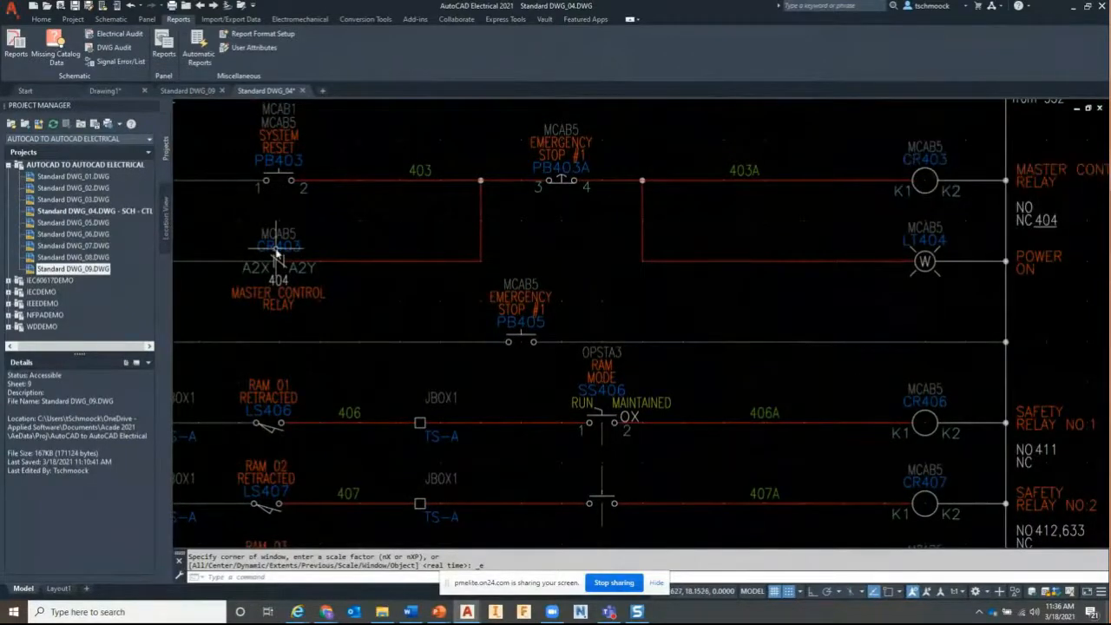
{"action": "right_click", "coordinate": [926, 160]}
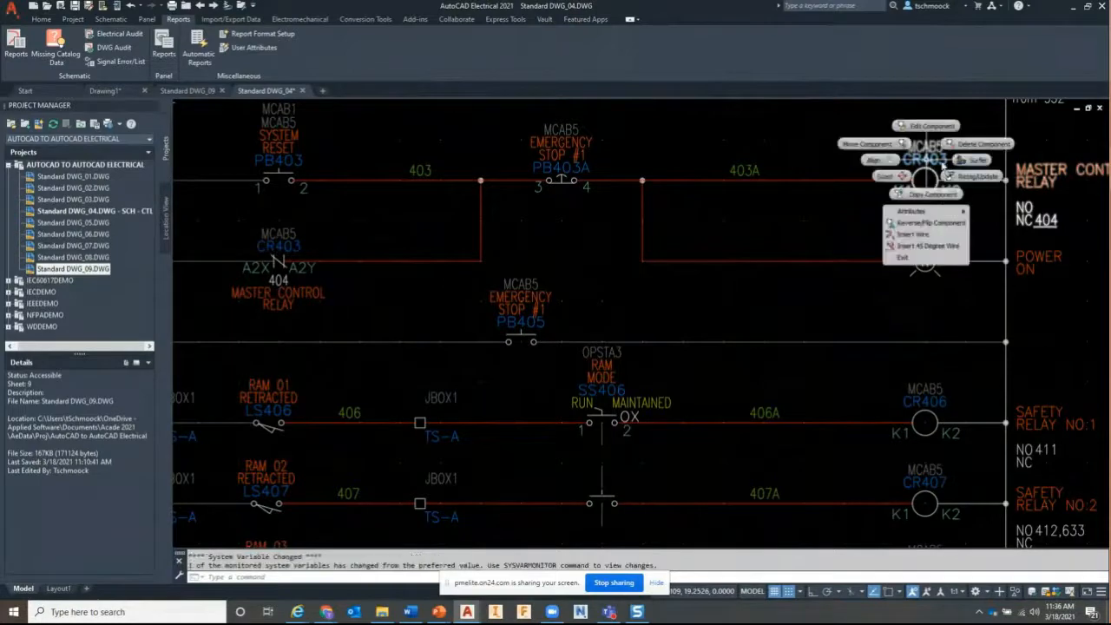
Surf CR403's references and go to its NC contact on rung 404
{"action": "left_click", "coordinate": [970, 160]}
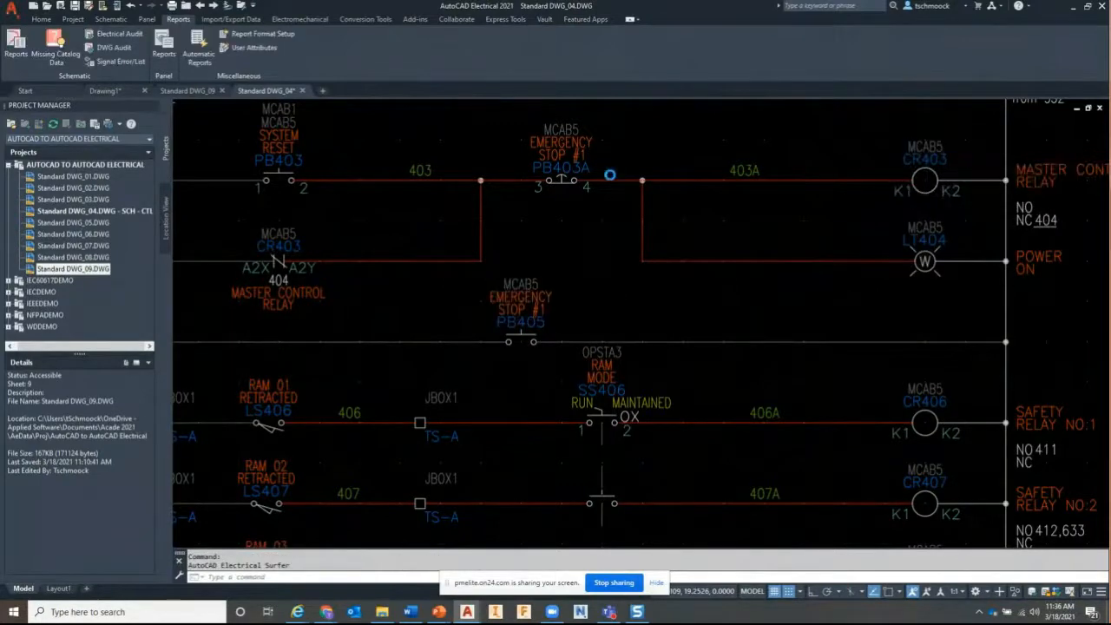
{"action": "left_click", "coordinate": [433, 243]}
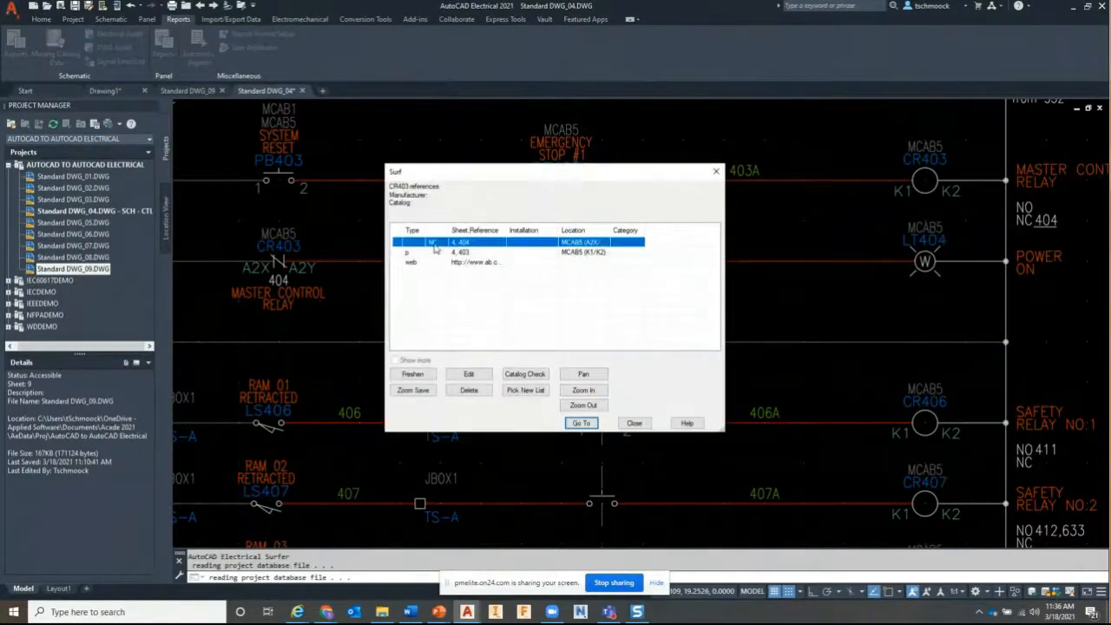
{"action": "left_click", "coordinate": [580, 422]}
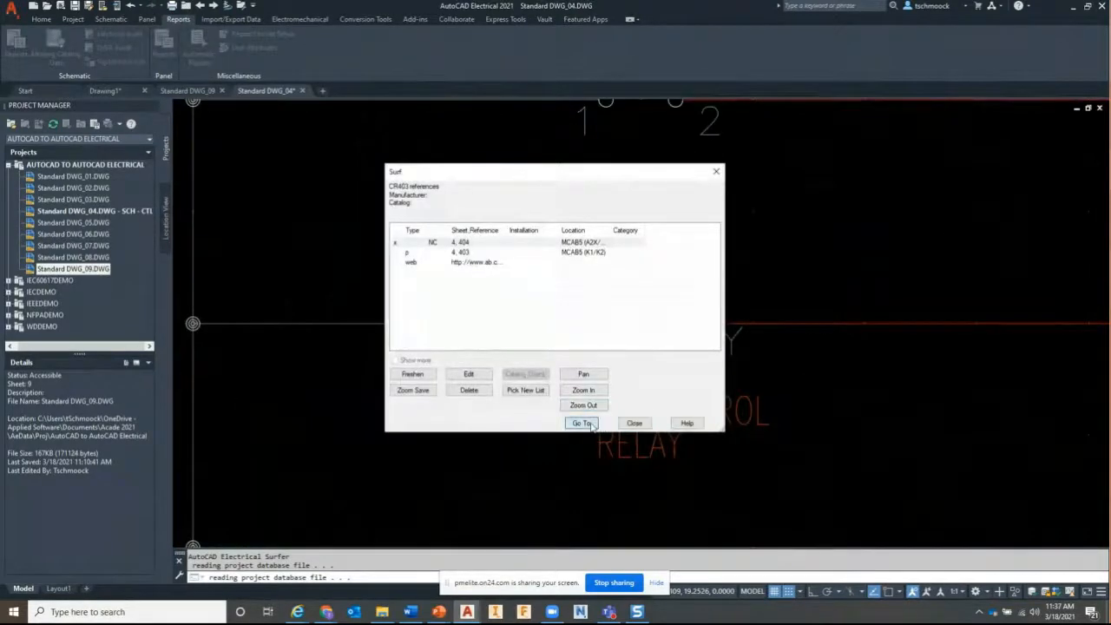
{"action": "left_click", "coordinate": [634, 423]}
{"action": "left_click", "coordinate": [632, 423]}
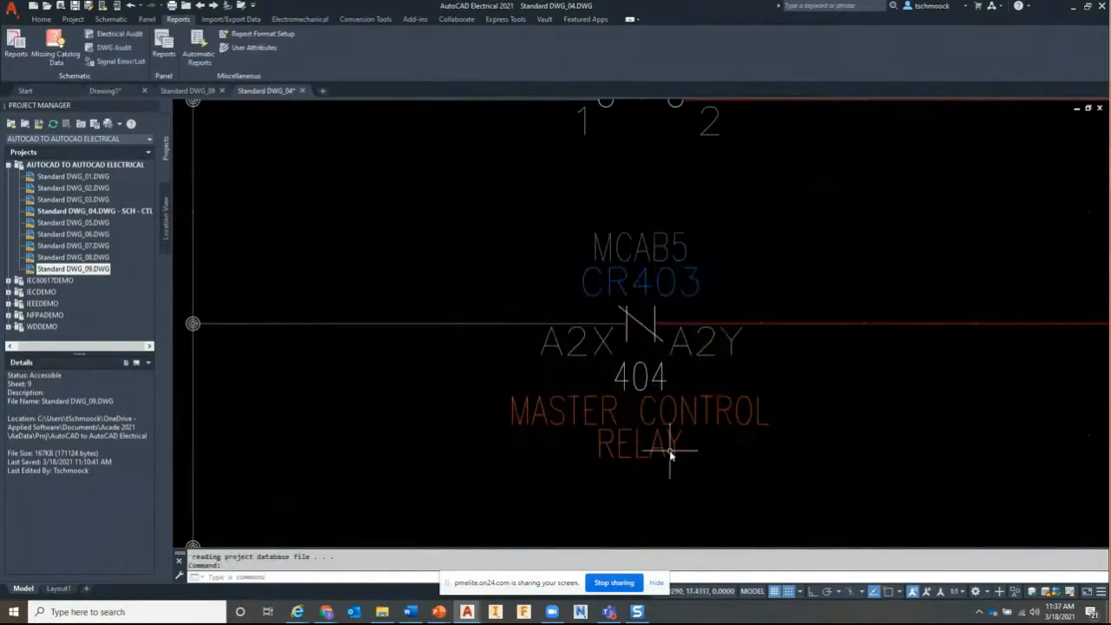
Zoom out and pan, then zoom extents to show the whole DWG_04 sheet
{"action": "scroll", "coordinate": [670, 453], "scroll_direction": "down", "scroll_amount": 4}
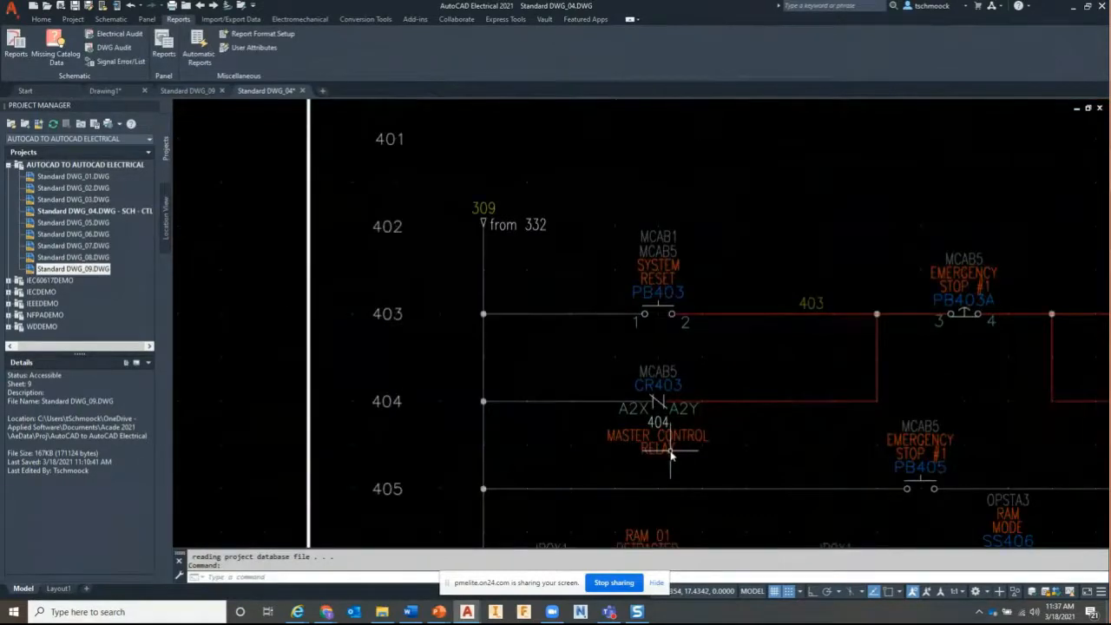
{"action": "middle_click_drag", "start_coordinate": [670, 453], "coordinate": [550, 440]}
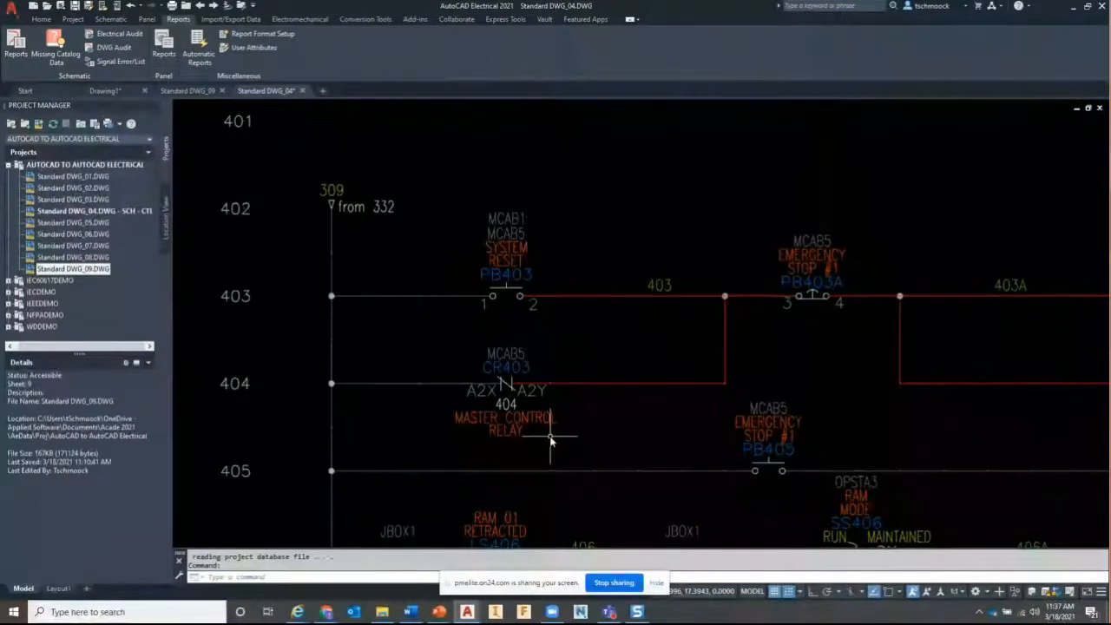
{"action": "middle_click", "coordinate": [570, 437]}
{"action": "middle_click", "coordinate": [570, 437]}
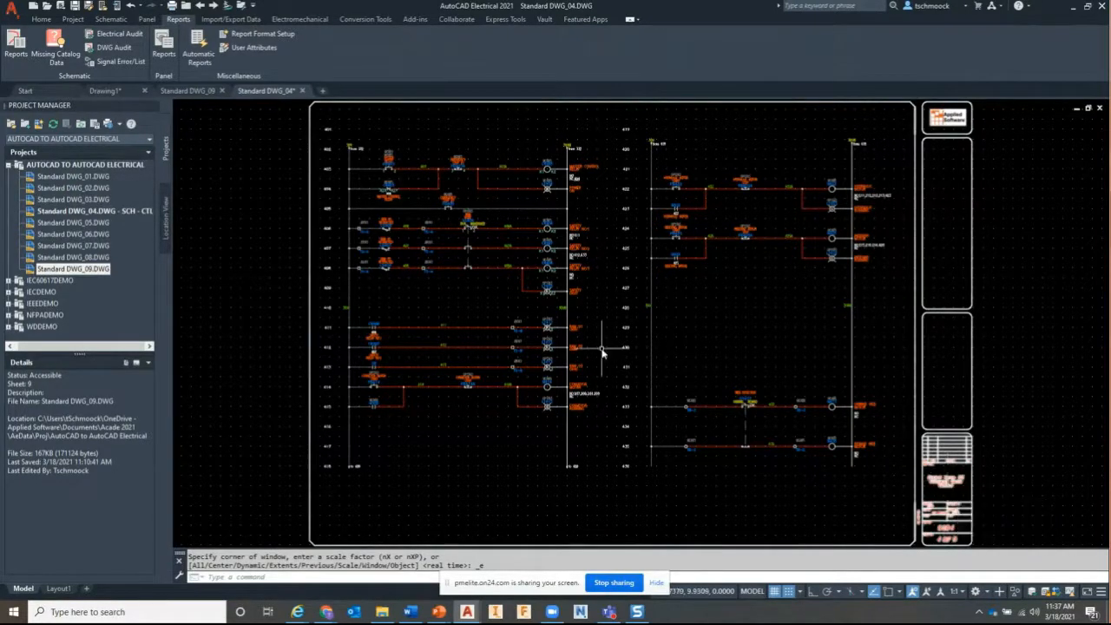
Show the Schematic ribbon tab, briefly visit Word, then switch to the presentation slideshow
{"action": "left_click", "coordinate": [111, 19]}
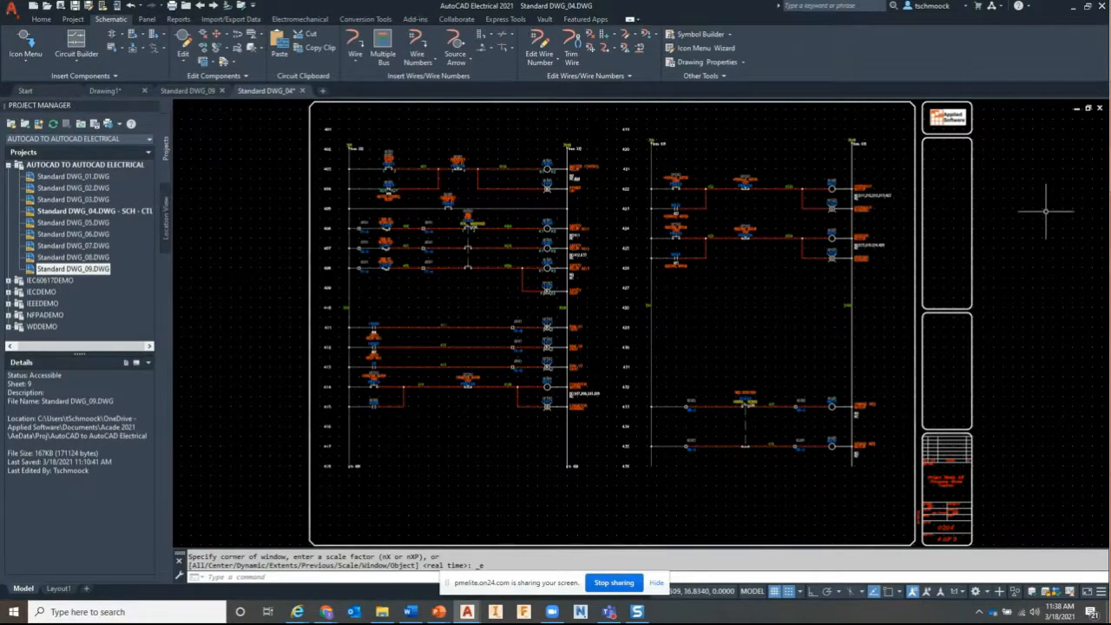
{"action": "key", "text": "alt+Tab"}
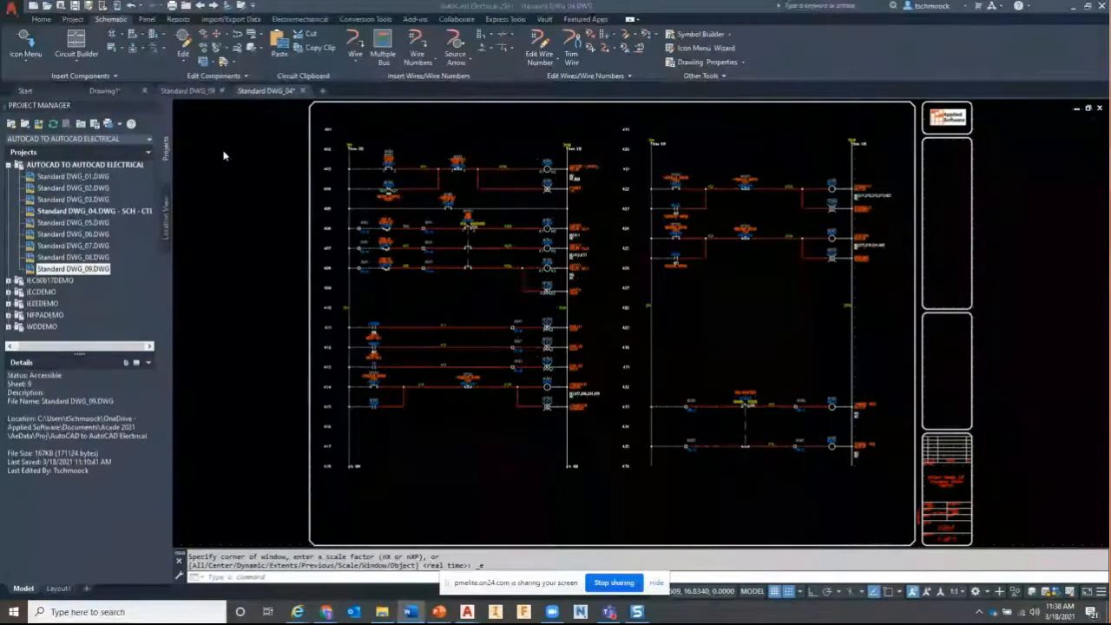
{"action": "key", "text": "F7"}
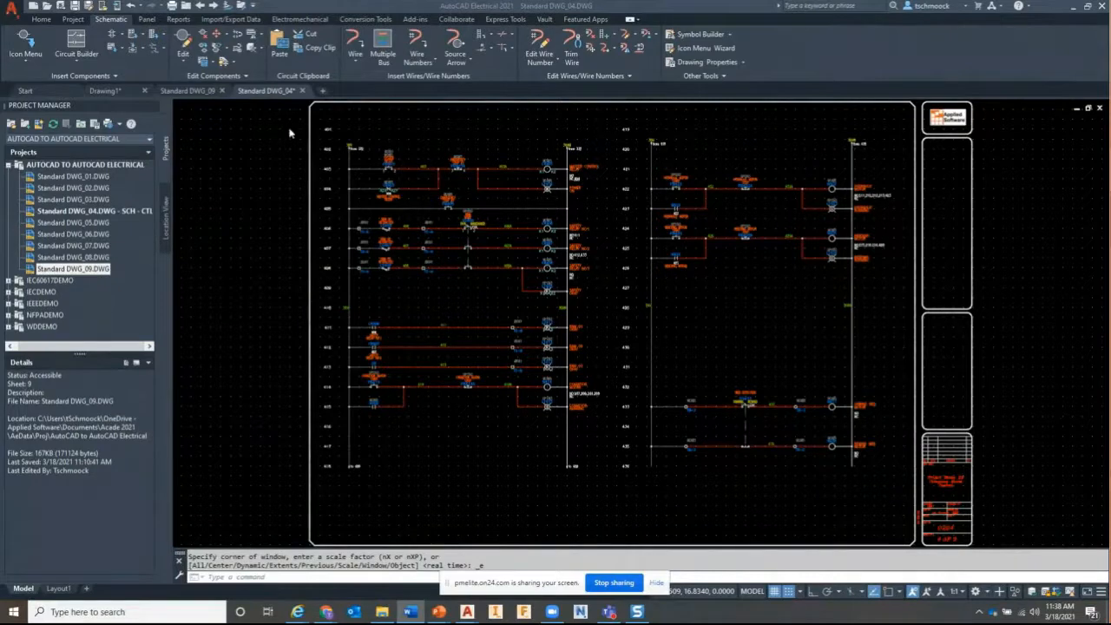
{"action": "key", "text": "alt+Tab"}
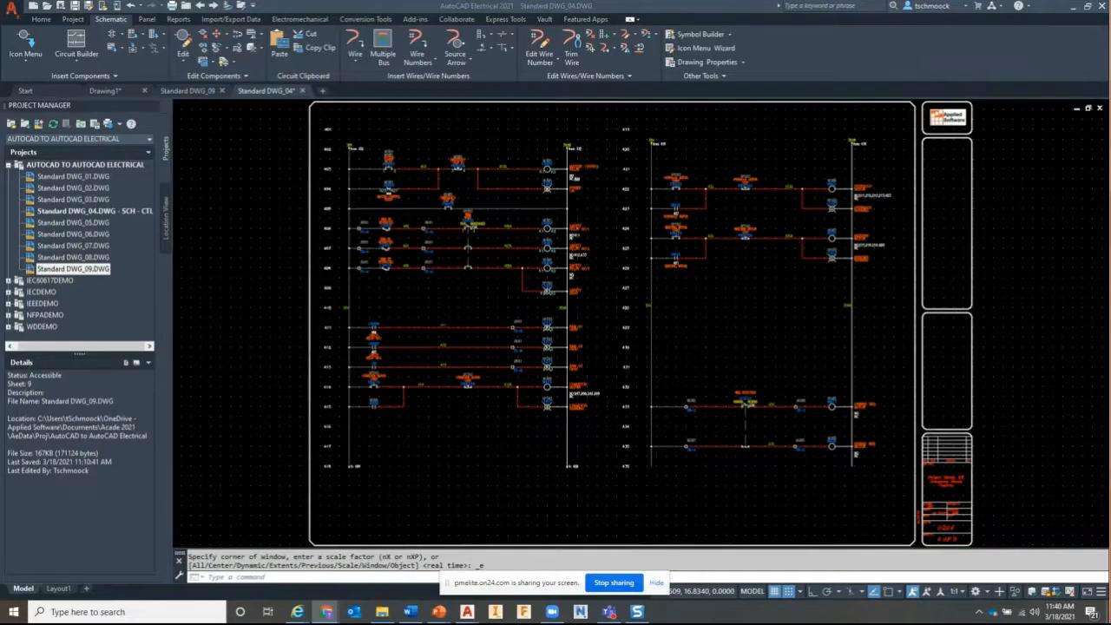
{"action": "key", "text": "alt+Tab"}
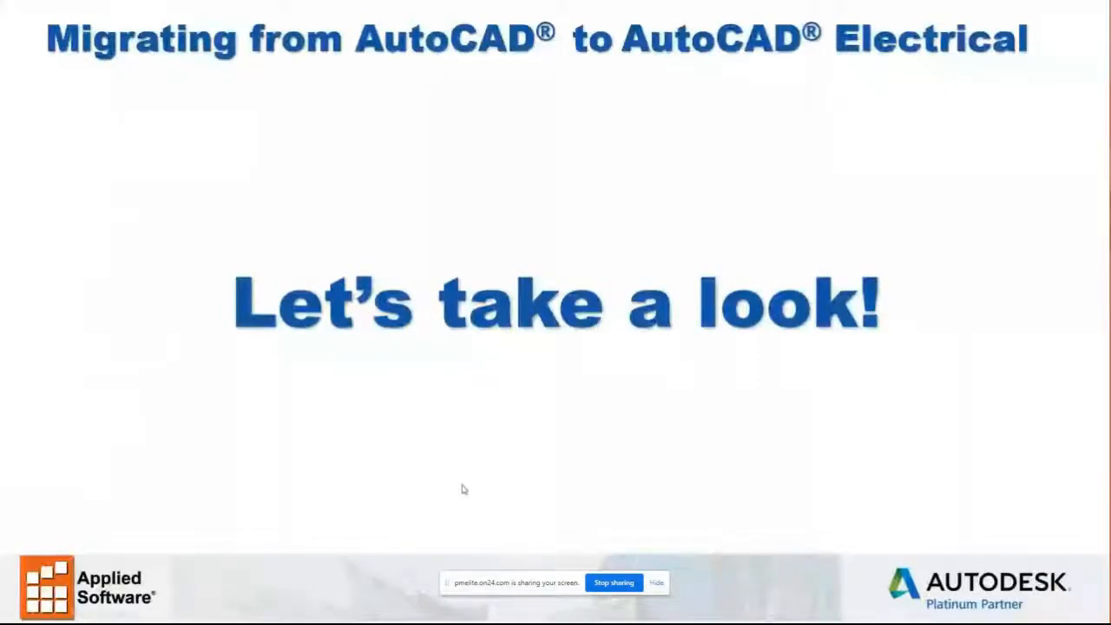
Advance to the Questions slide, then step back through the slides to the title slide
{"action": "left_click", "coordinate": [533, 489]}
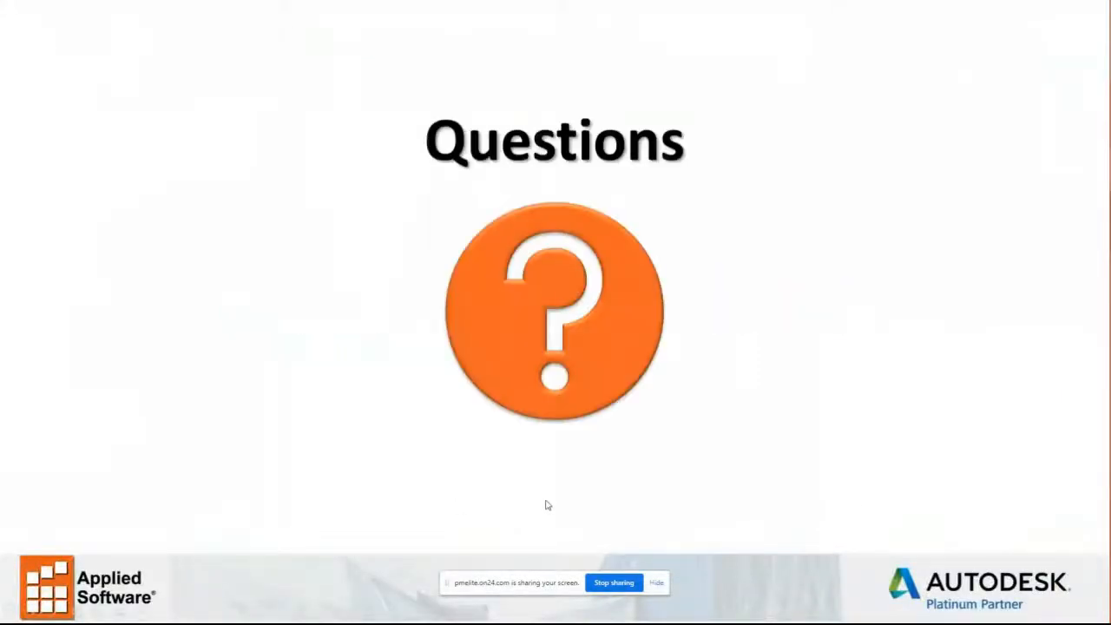
{"action": "key", "text": "Left"}
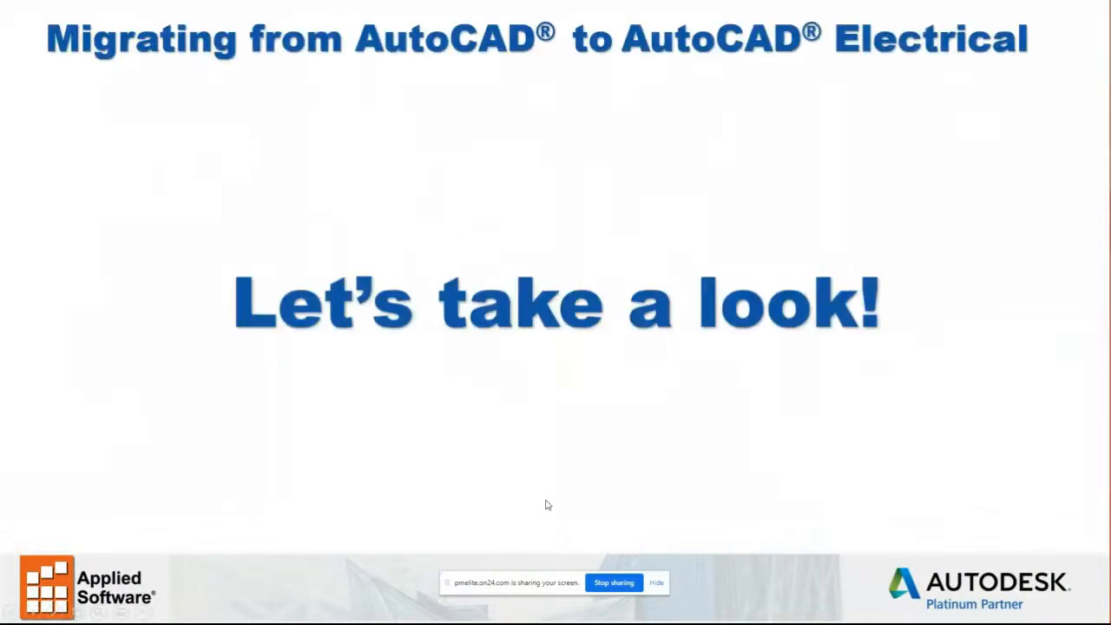
{"action": "key", "text": "Left"}
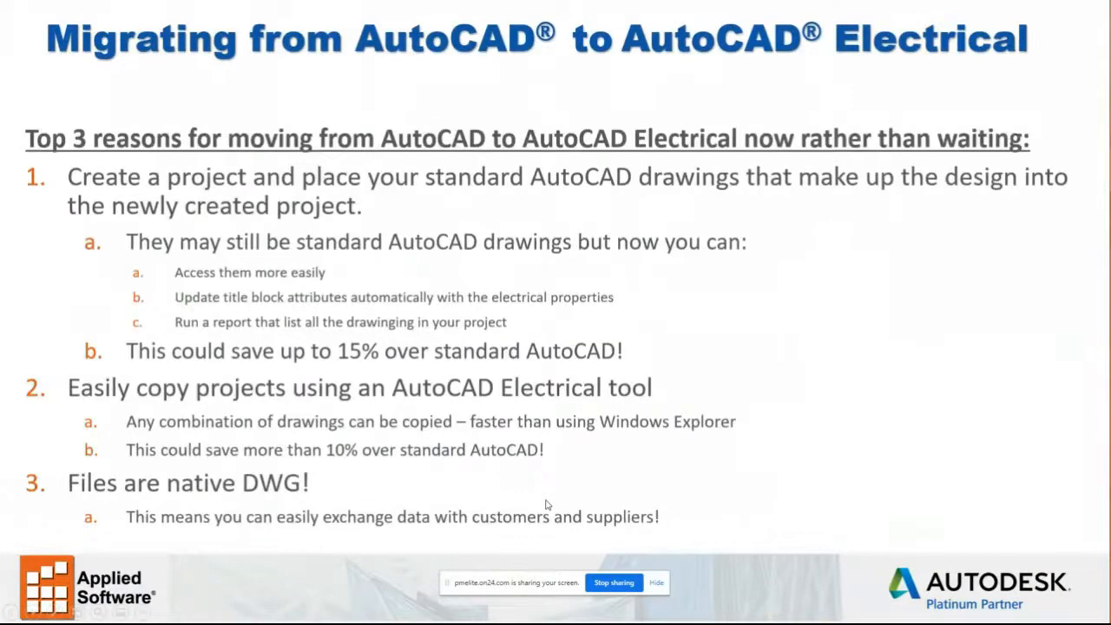
{"action": "key", "text": "Left"}
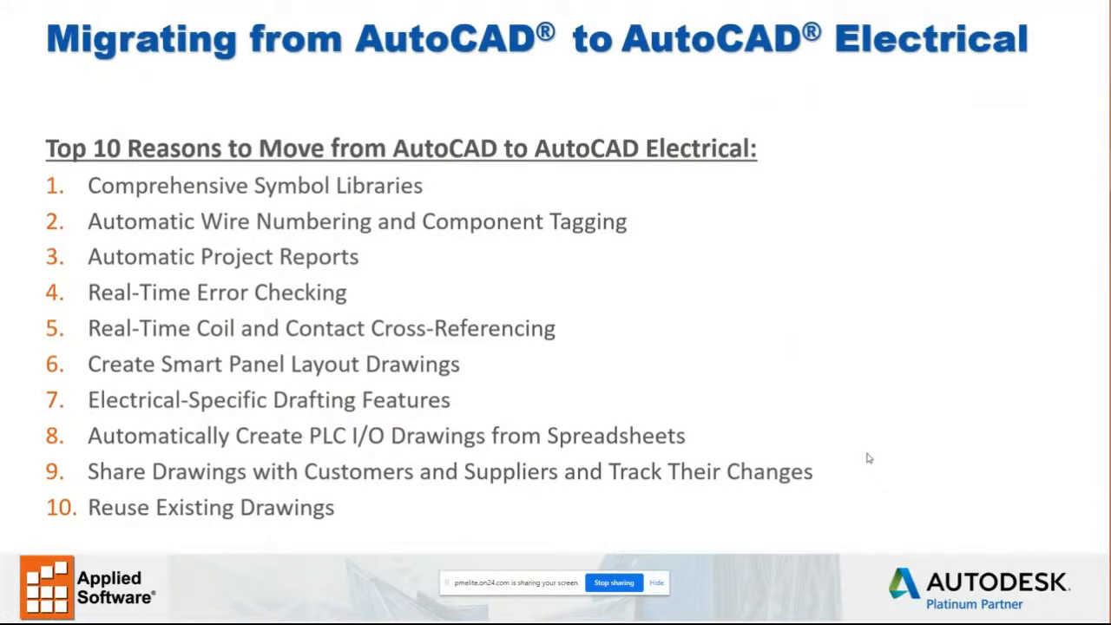
{"action": "key", "text": "Left"}
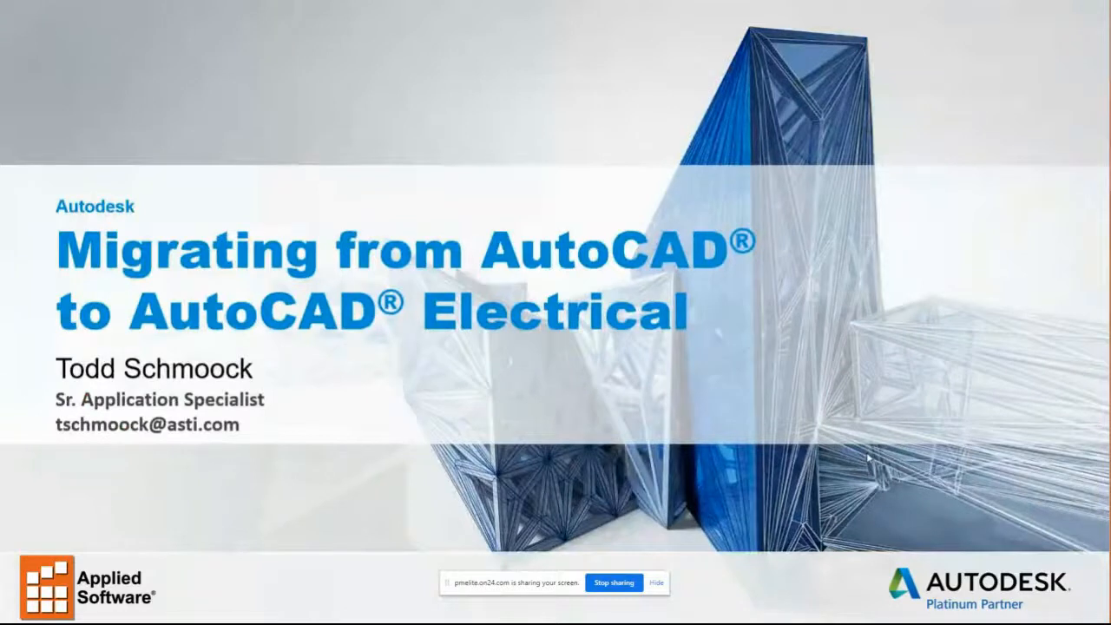